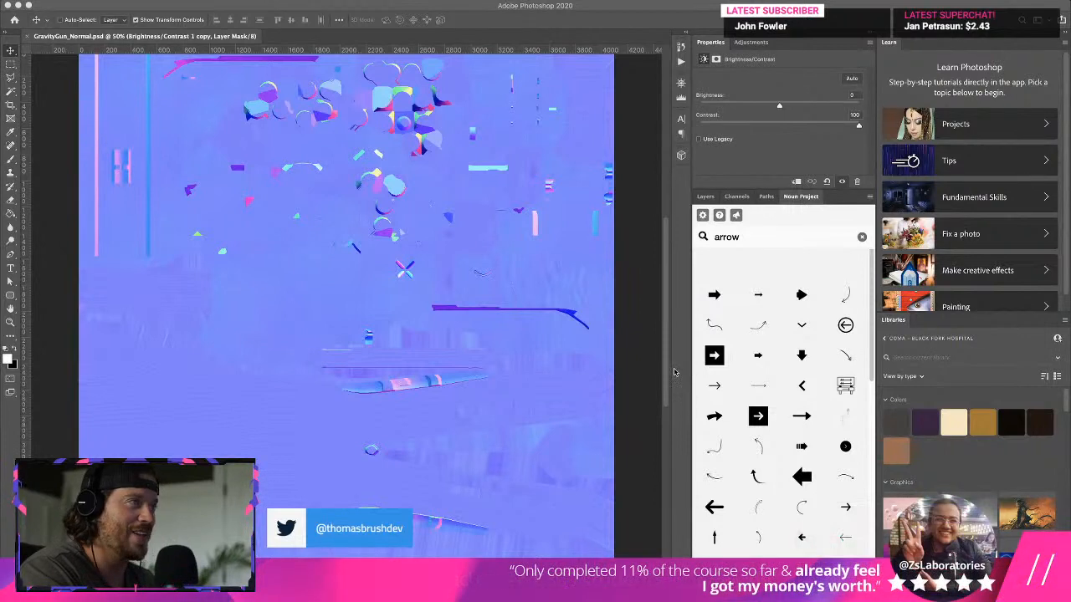
Switch to Unity and clear the error messages from the console
{"action": "mouse_move", "coordinate": [555, 556]}
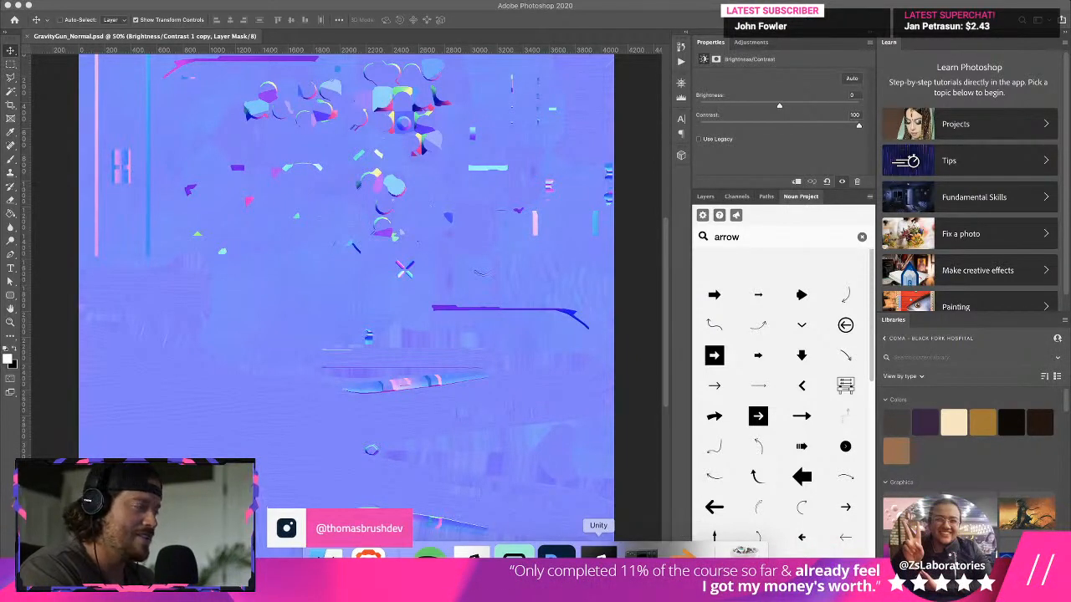
{"action": "left_click", "coordinate": [598, 554]}
{"action": "right_click_drag", "start_coordinate": [578, 279], "coordinate": [411, 365]}
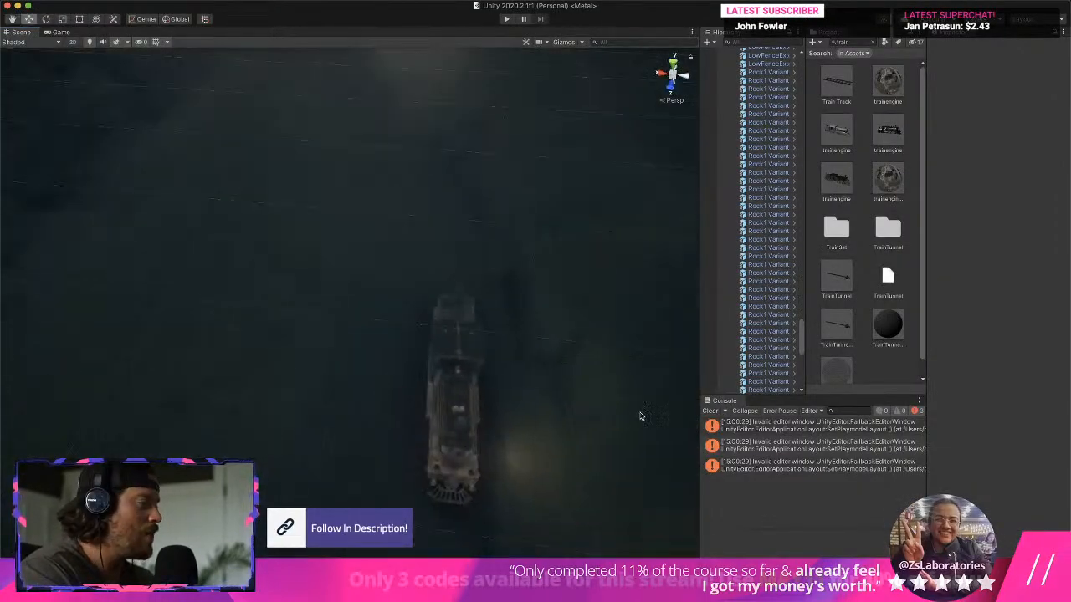
{"action": "left_click", "coordinate": [709, 411]}
Resize and reposition the Unity editor window so that it spans the full screen width
{"action": "left_click_drag", "start_coordinate": [711, 566], "coordinate": [711, 542]}
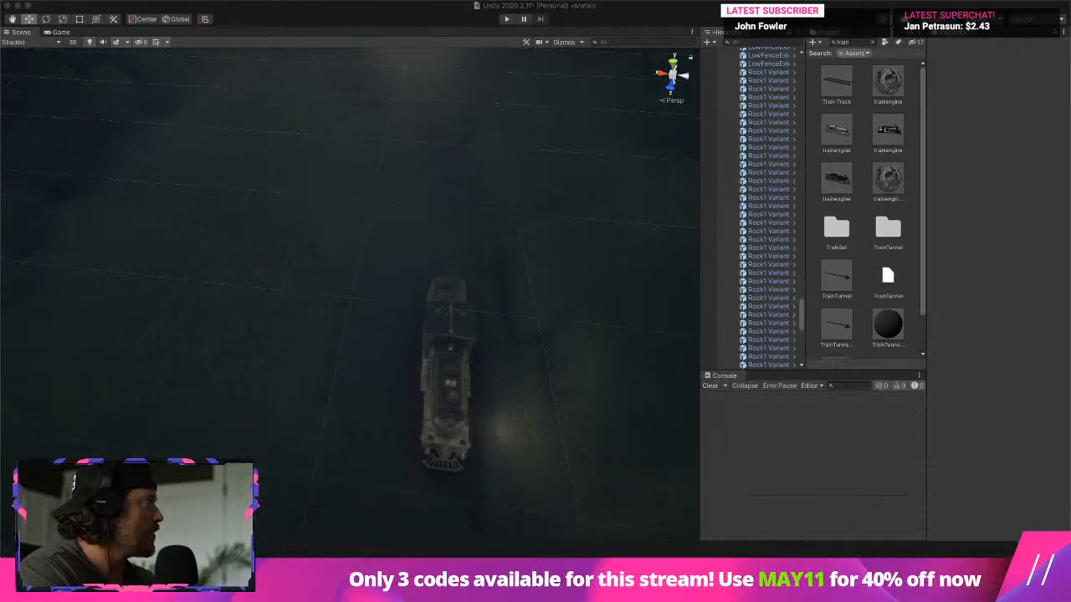
{"action": "left_click_drag", "start_coordinate": [927, 461], "coordinate": [456, 460]}
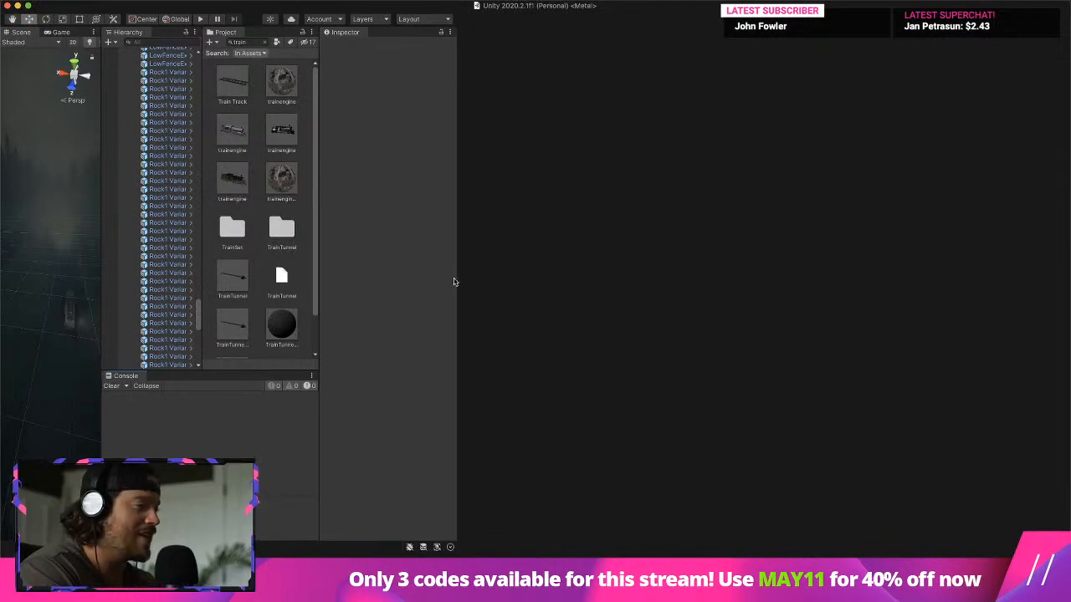
{"action": "mouse_move", "coordinate": [2, 3]}
{"action": "left_mouse_down"}
{"action": "mouse_move", "coordinate": [32, 4]}
{"action": "mouse_move", "coordinate": [3, 3]}
{"action": "left_mouse_up"}
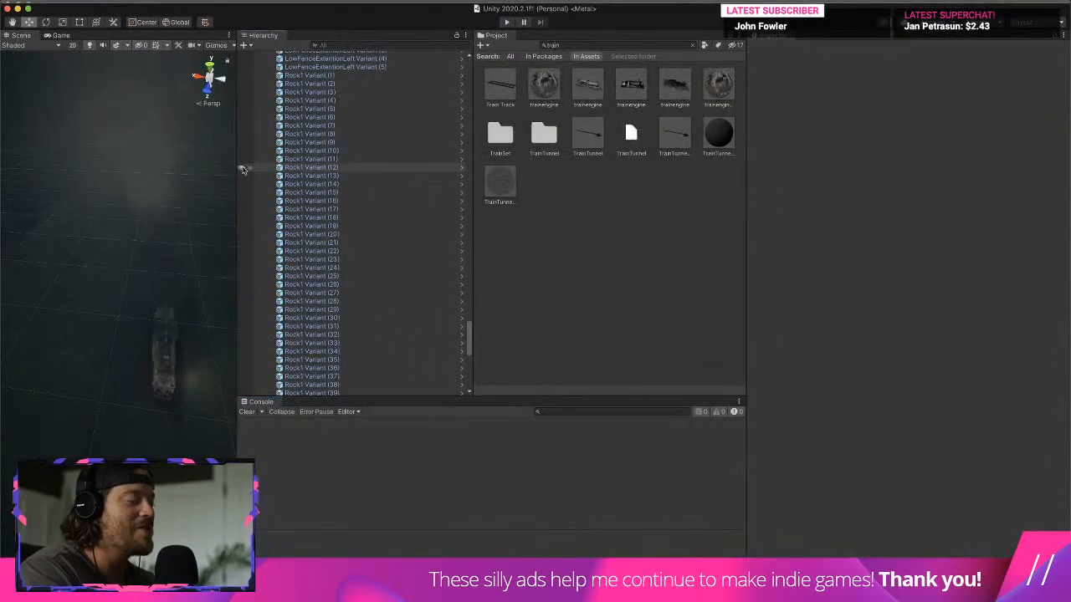
{"action": "left_click_drag", "start_coordinate": [242, 170], "coordinate": [1021, 220]}
Move the train engine to about X 376.63 and lower it to Y 122.66, and clear the console warnings
{"action": "right_click_drag", "start_coordinate": [331, 446], "coordinate": [362, 222]}
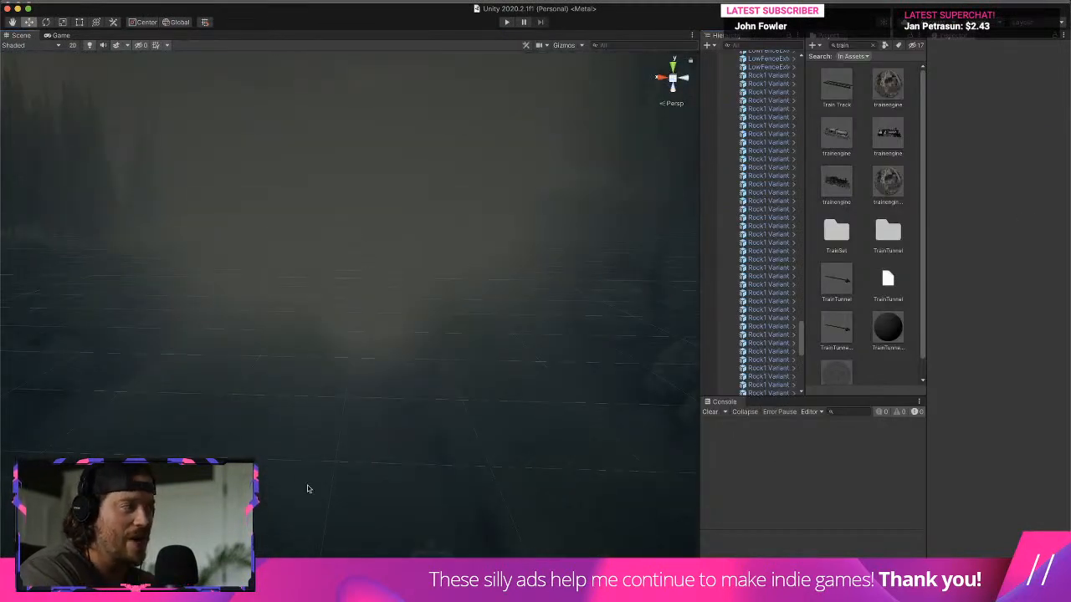
{"action": "right_click_drag", "start_coordinate": [308, 489], "coordinate": [674, 384]}
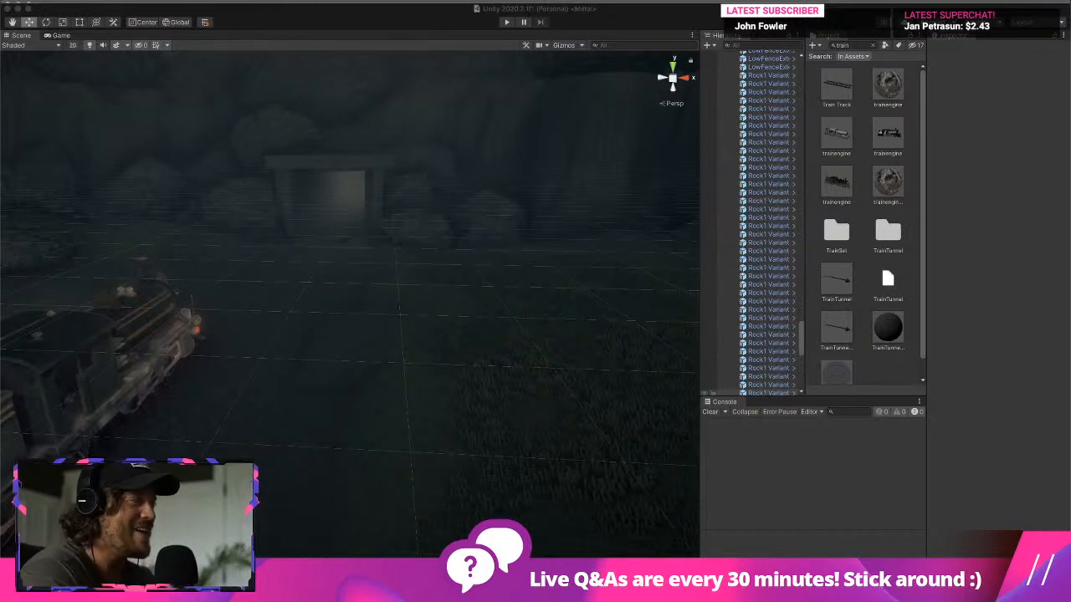
{"action": "right_click_drag", "start_coordinate": [425, 473], "coordinate": [424, 333]}
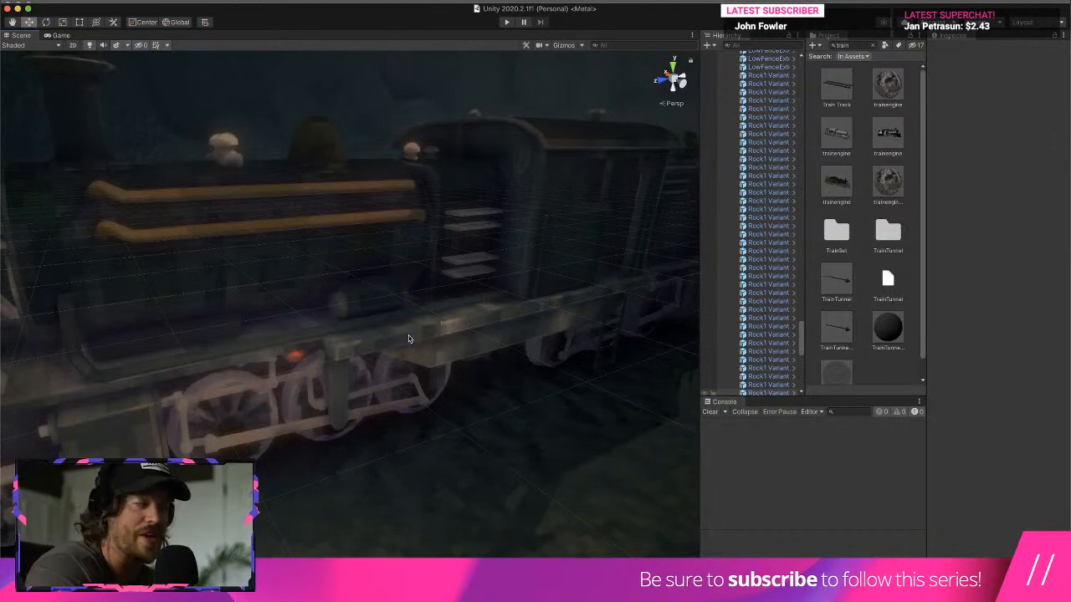
{"action": "right_click_drag", "start_coordinate": [297, 291], "coordinate": [454, 293]}
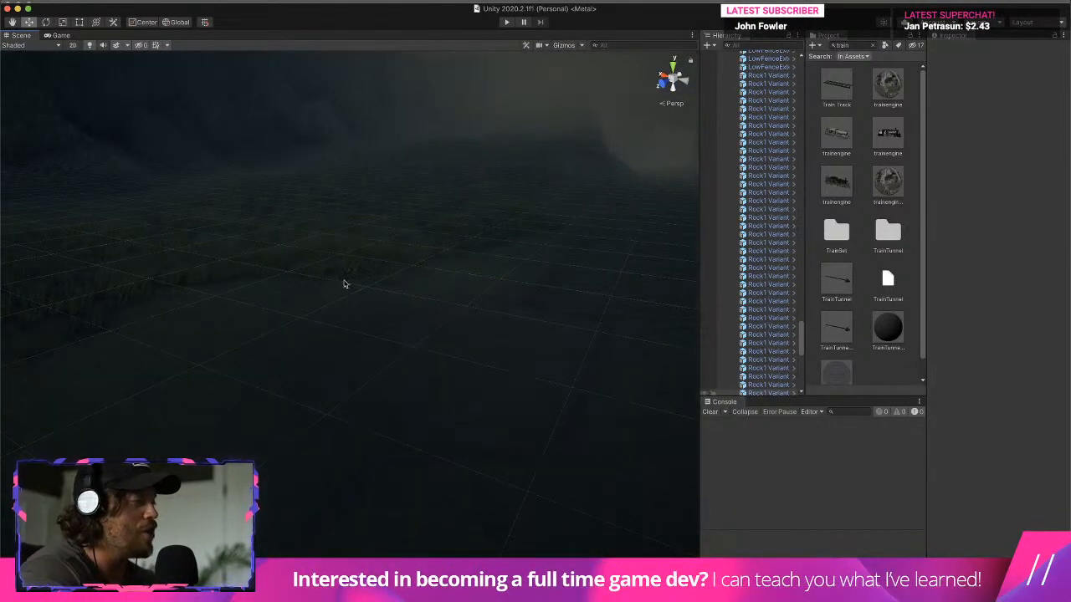
{"action": "right_click_drag", "start_coordinate": [343, 284], "coordinate": [408, 278]}
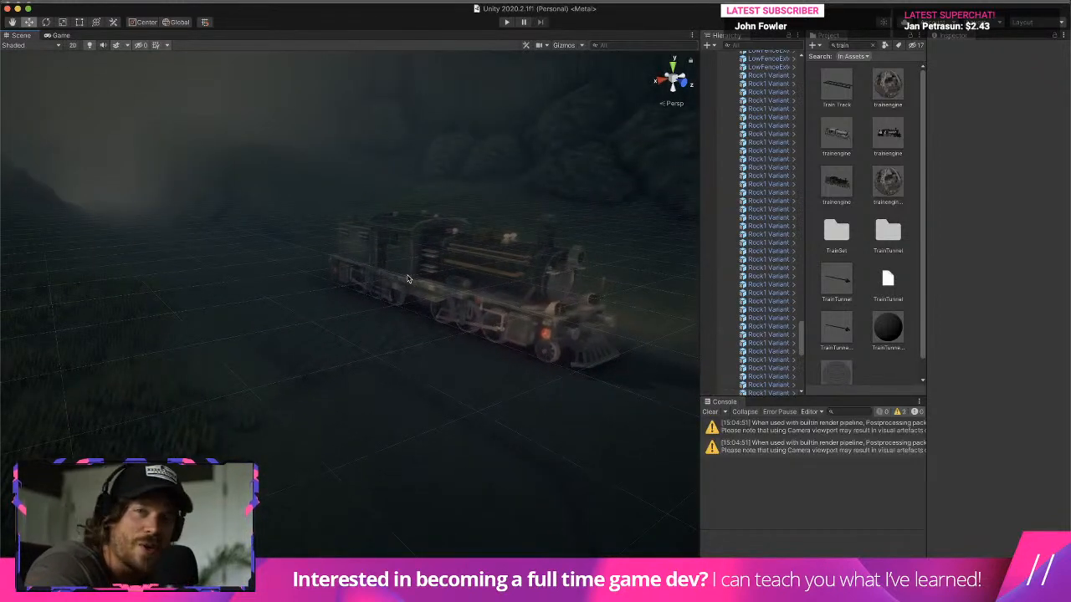
{"action": "left_click", "coordinate": [406, 261]}
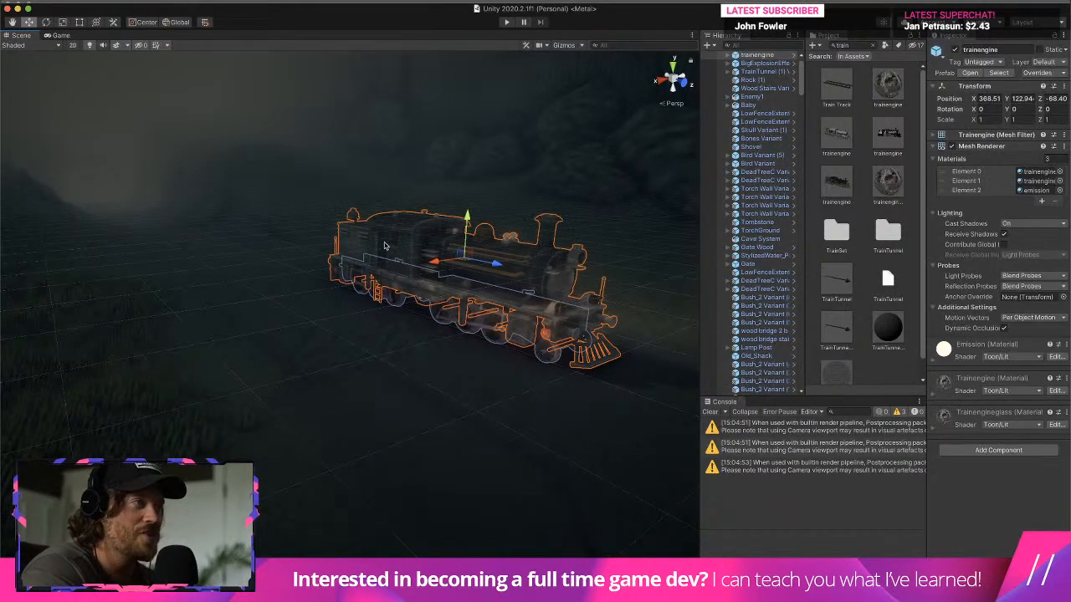
{"action": "left_click_drag", "start_coordinate": [435, 268], "coordinate": [339, 275]}
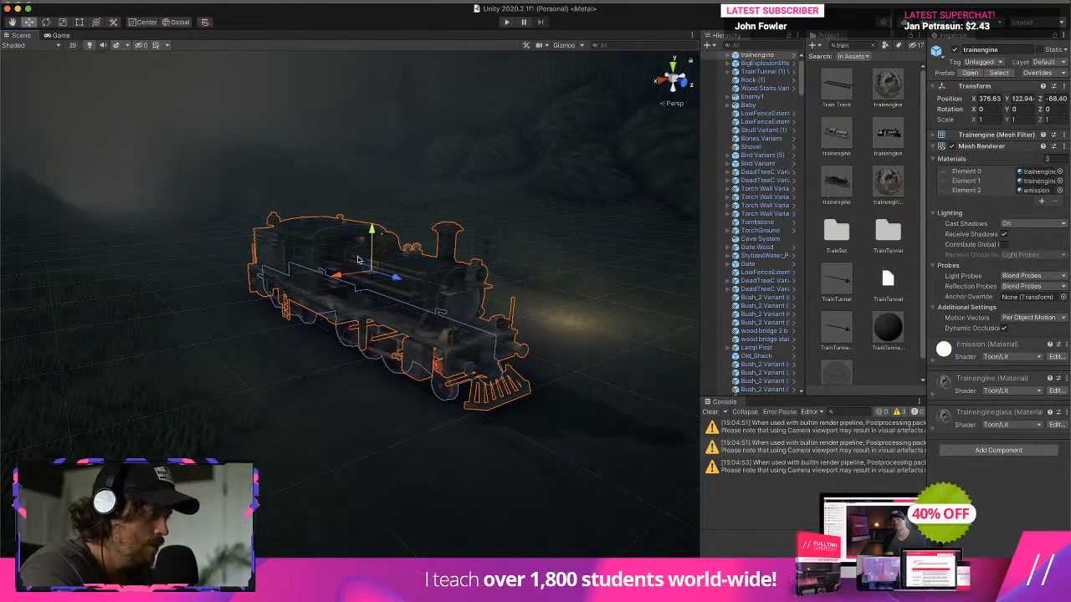
{"action": "left_click_drag", "start_coordinate": [372, 237], "coordinate": [372, 240]}
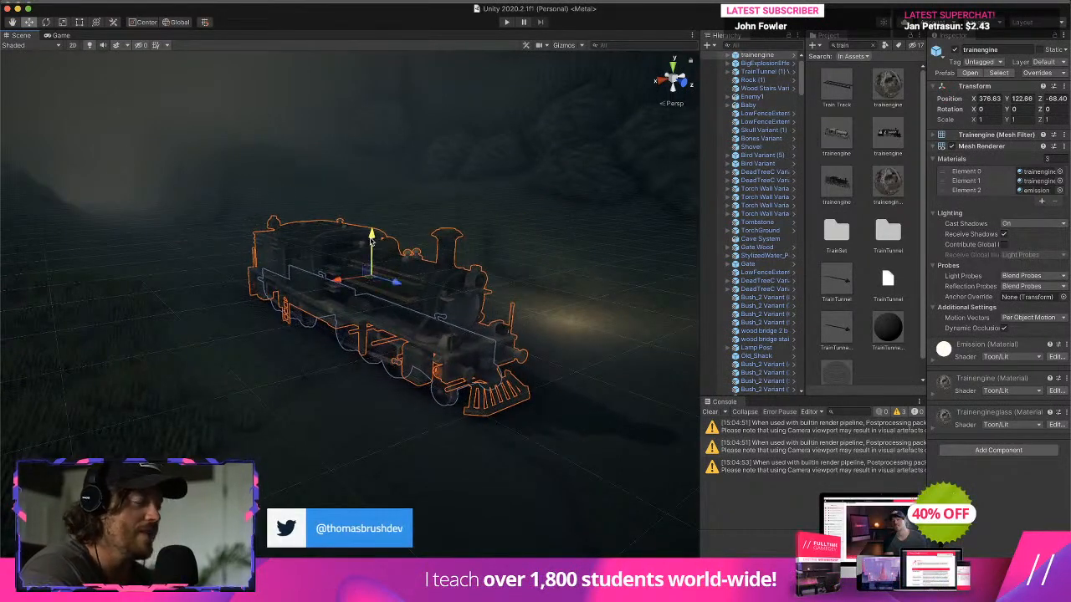
{"action": "left_click", "coordinate": [711, 411]}
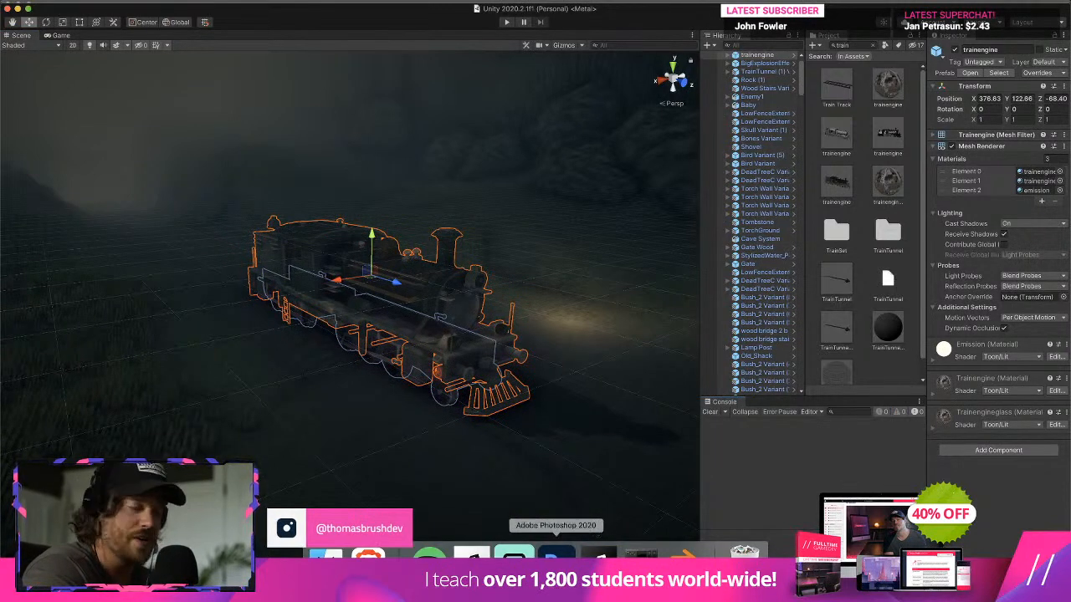
Switch to Blender, discard the unsaved changes to GravityGunBLEND and start a new General file
{"action": "left_click", "coordinate": [684, 554]}
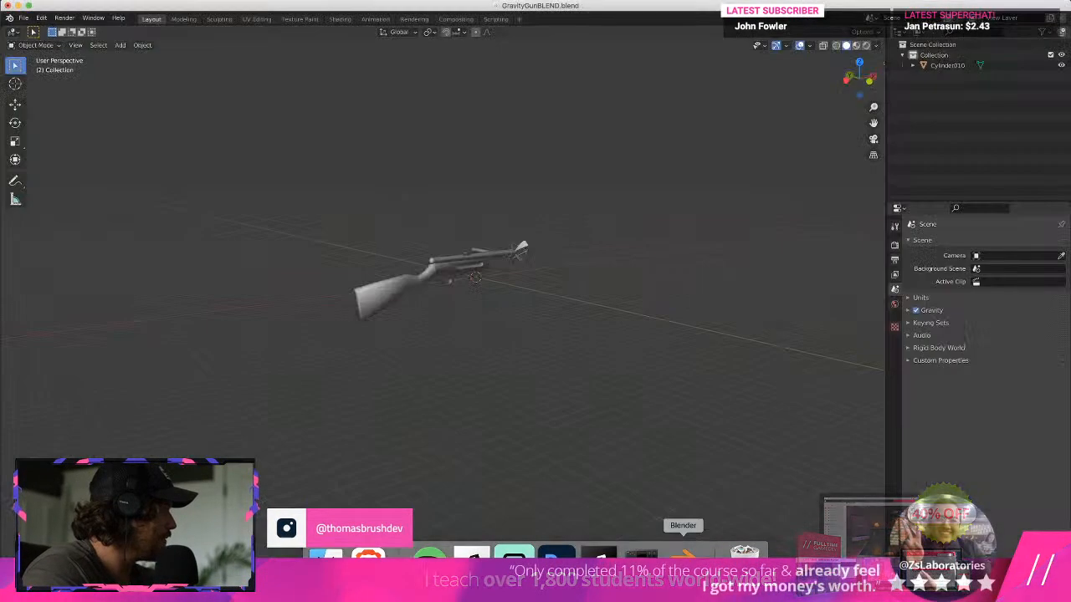
{"action": "left_click", "coordinate": [23, 18]}
{"action": "mouse_move", "coordinate": [36, 29]}
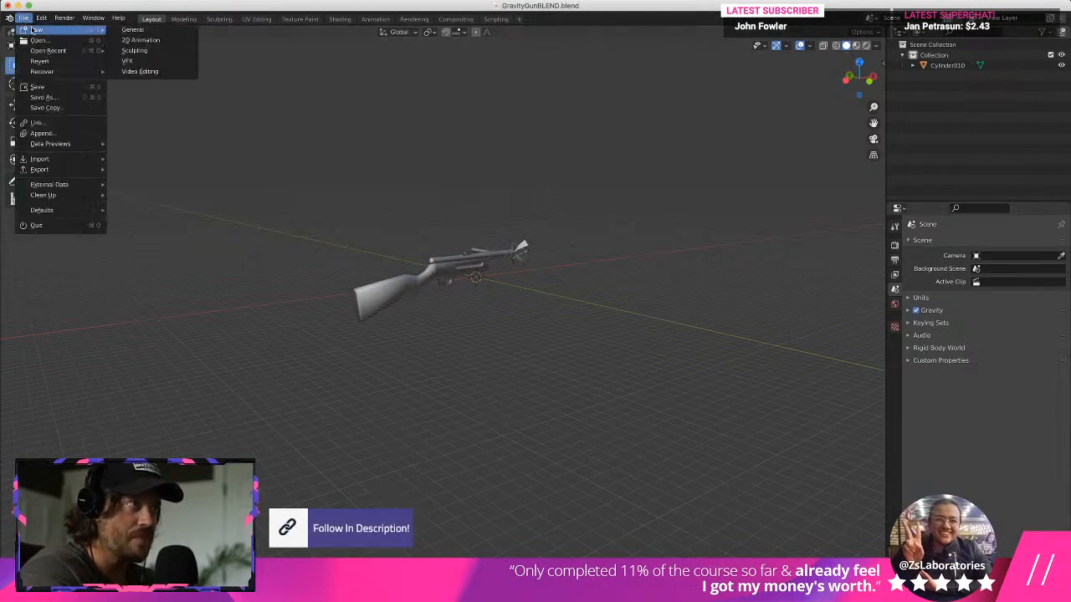
{"action": "left_click", "coordinate": [148, 52]}
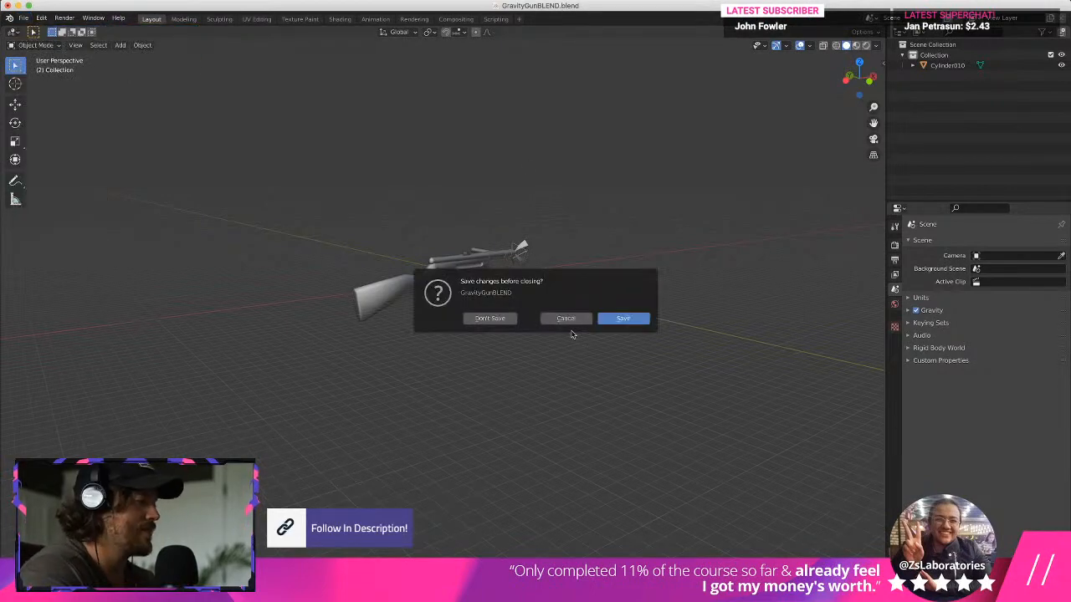
{"action": "left_click", "coordinate": [490, 318]}
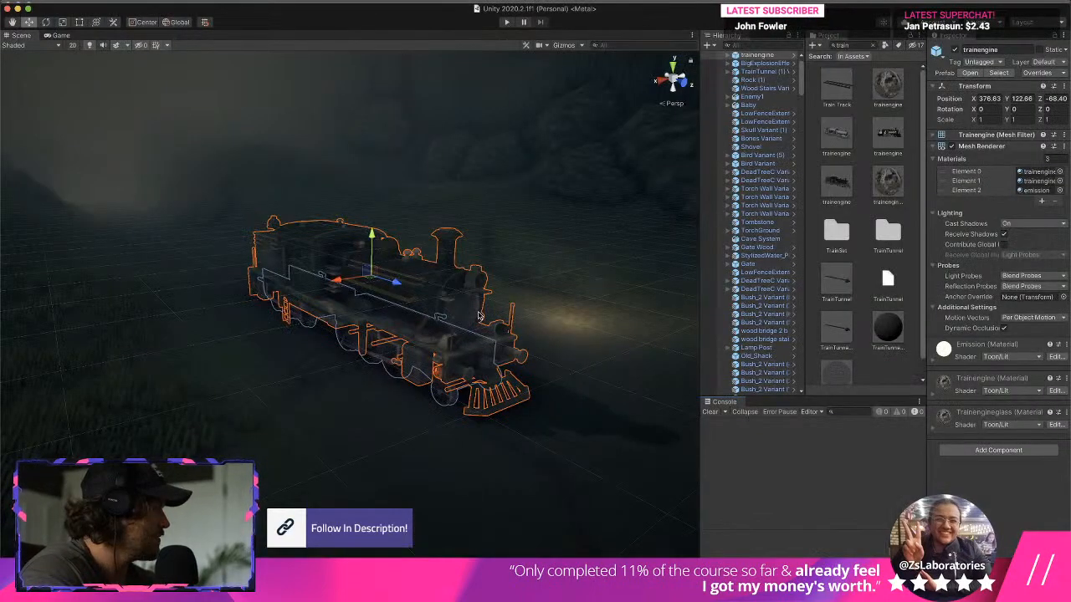
{"action": "left_click", "coordinate": [645, 206]}
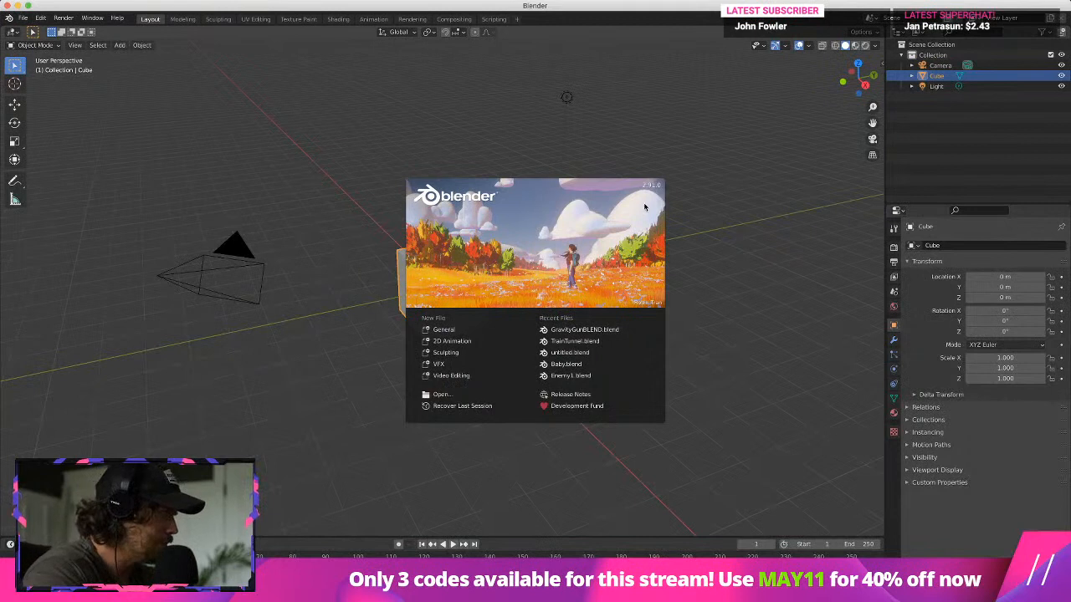
{"action": "left_click", "coordinate": [445, 328]}
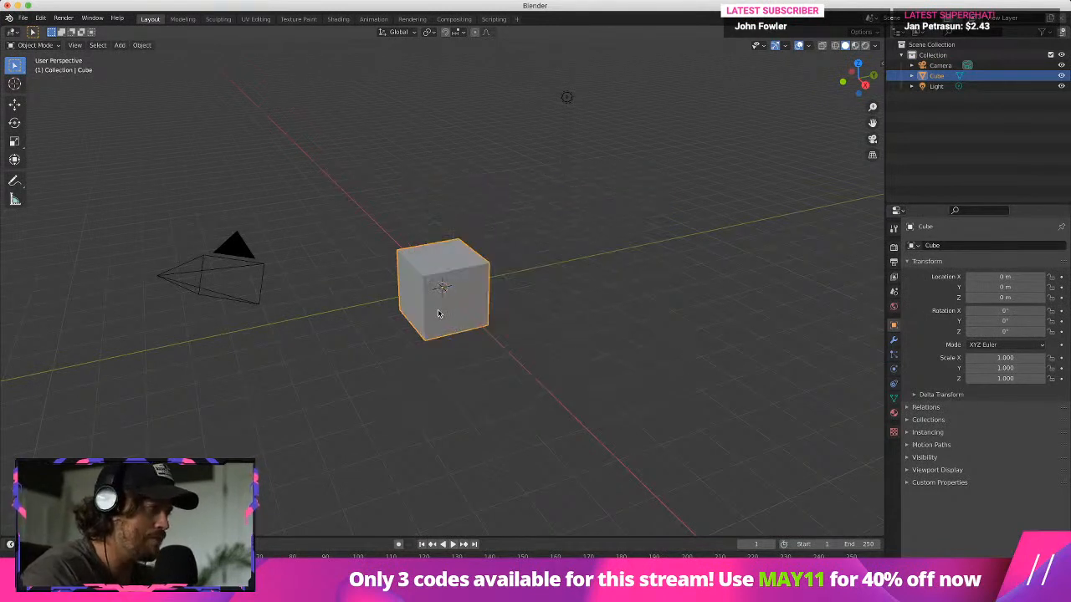
Delete the default camera and light from the new scene
{"action": "left_click", "coordinate": [201, 266]}
{"action": "key", "text": "Delete"}
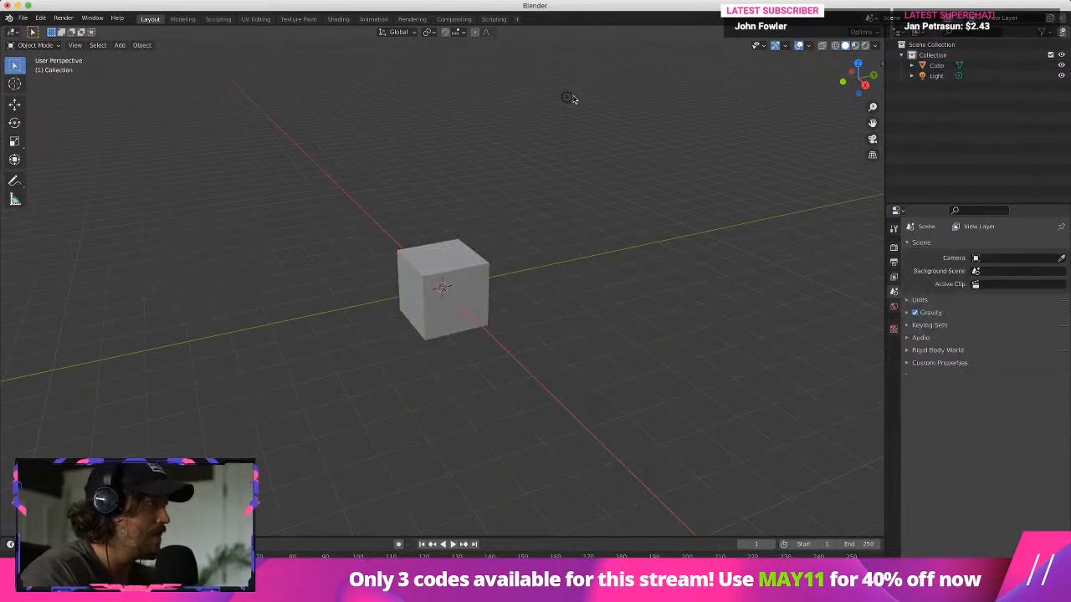
{"action": "left_click", "coordinate": [572, 99]}
{"action": "key", "text": "Delete"}
Scale the cube down uniformly to about 0.158 and stretch it along X to about 42.9, forming a long thin rail
{"action": "left_click", "coordinate": [444, 290]}
{"action": "scroll", "coordinate": [387, 256], "scroll_direction": "down", "scroll_amount": 12}
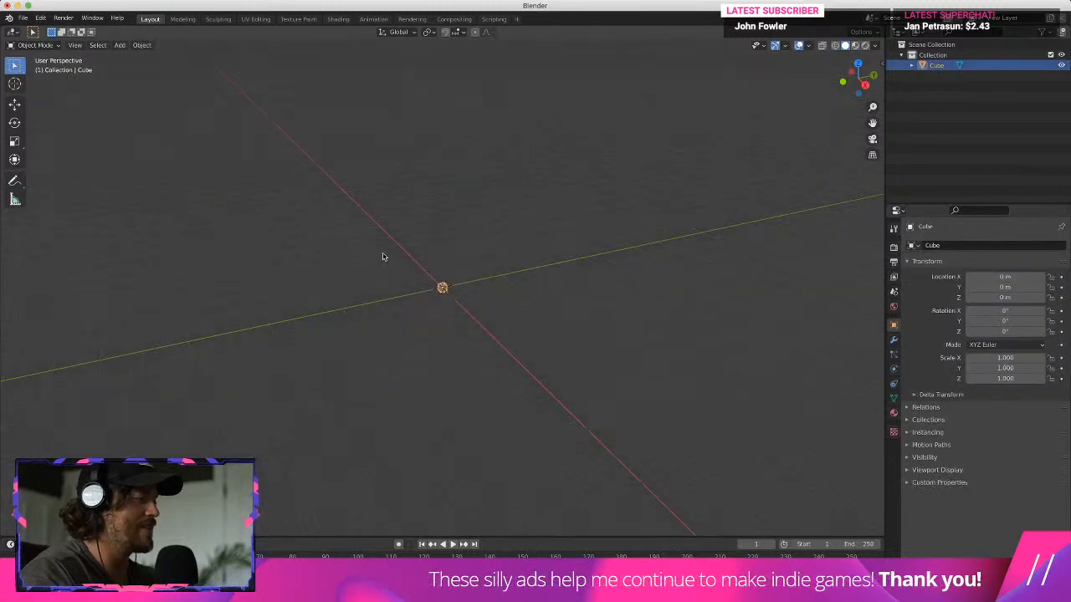
{"action": "middle_click_drag", "start_coordinate": [383, 257], "coordinate": [402, 314]}
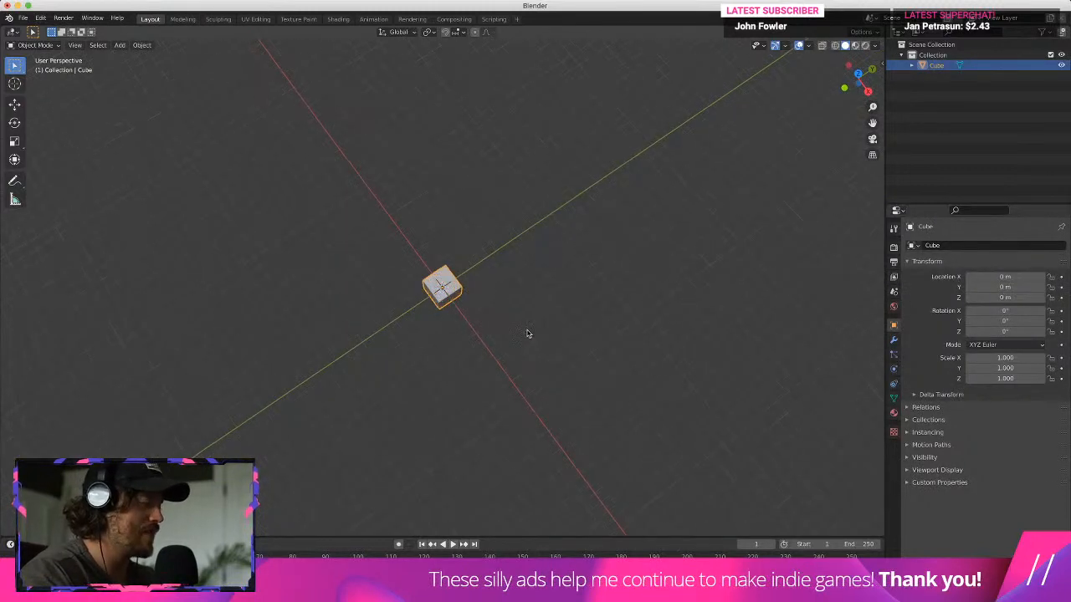
{"action": "middle_click_drag", "start_coordinate": [527, 334], "coordinate": [464, 311]}
{"action": "scroll", "coordinate": [463, 311], "scroll_direction": "up", "scroll_amount": 7}
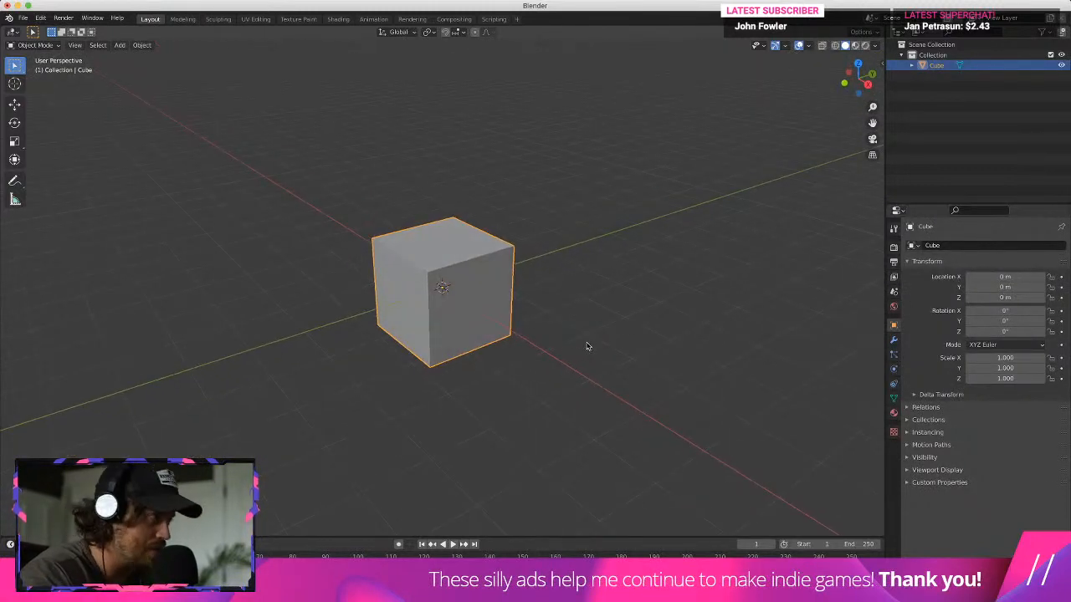
{"action": "key", "text": "s"}
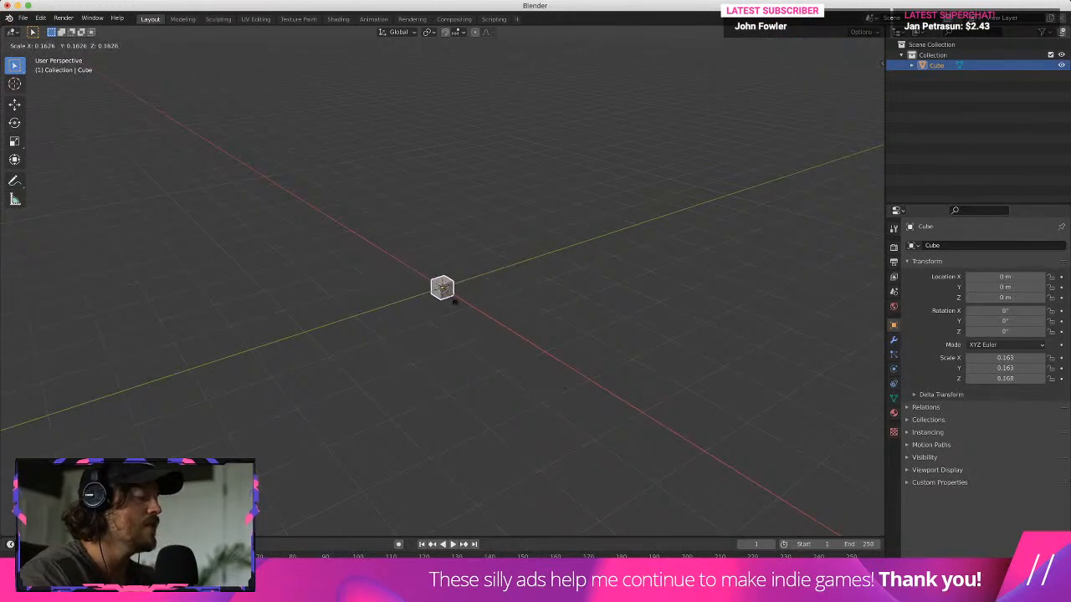
{"action": "key", "text": "x"}
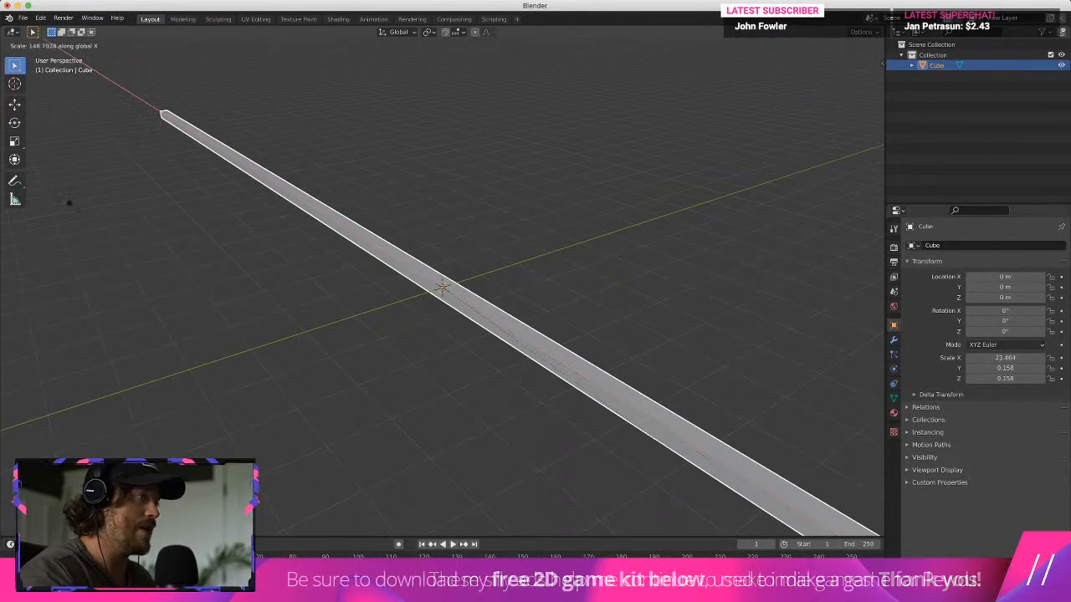
{"action": "left_click", "coordinate": [272, 166]}
Duplicate the rail and place the copy parallel to it, offset about 1.58 m in the negative Y direction
{"action": "scroll", "coordinate": [284, 180], "scroll_direction": "down", "scroll_amount": 10}
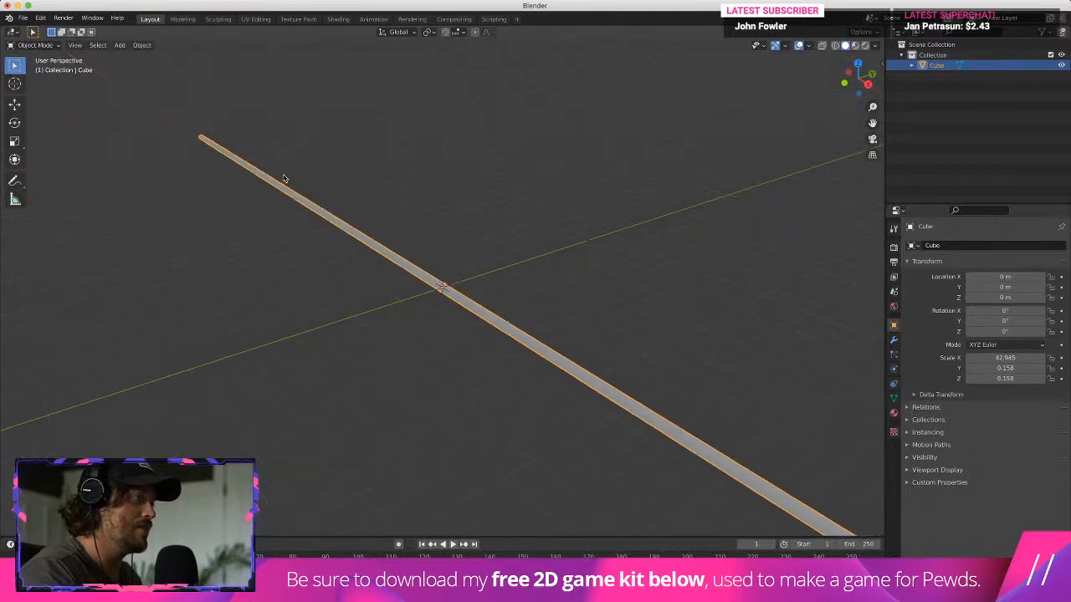
{"action": "middle_click_drag", "start_coordinate": [282, 184], "coordinate": [332, 215]}
{"action": "scroll", "coordinate": [518, 380], "scroll_direction": "up", "scroll_amount": 5}
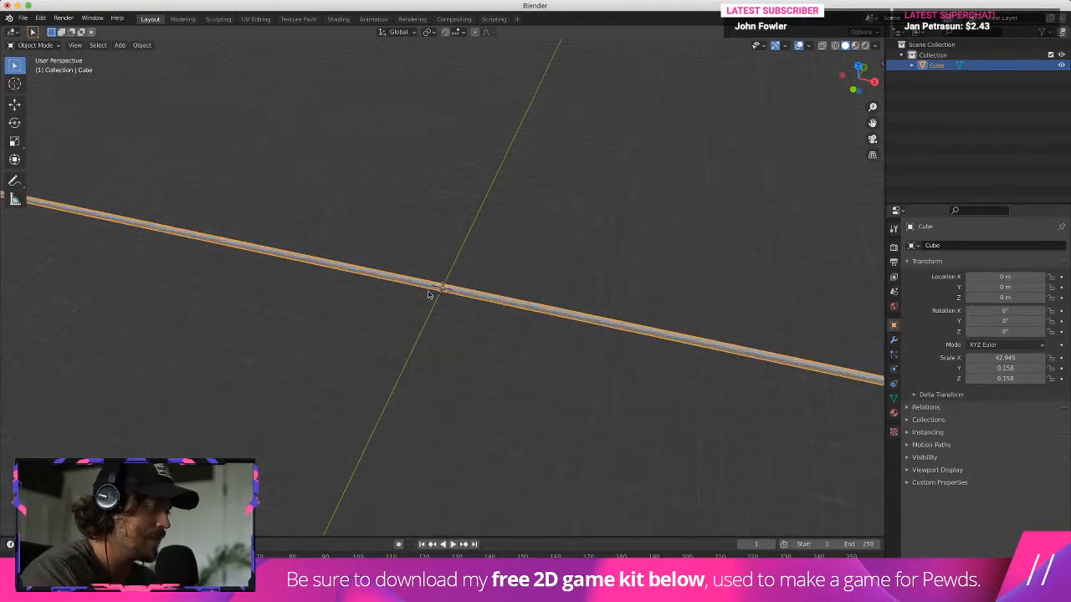
{"action": "middle_click_drag", "start_coordinate": [516, 368], "coordinate": [451, 263]}
{"action": "scroll", "coordinate": [452, 290], "scroll_direction": "up", "scroll_amount": 2}
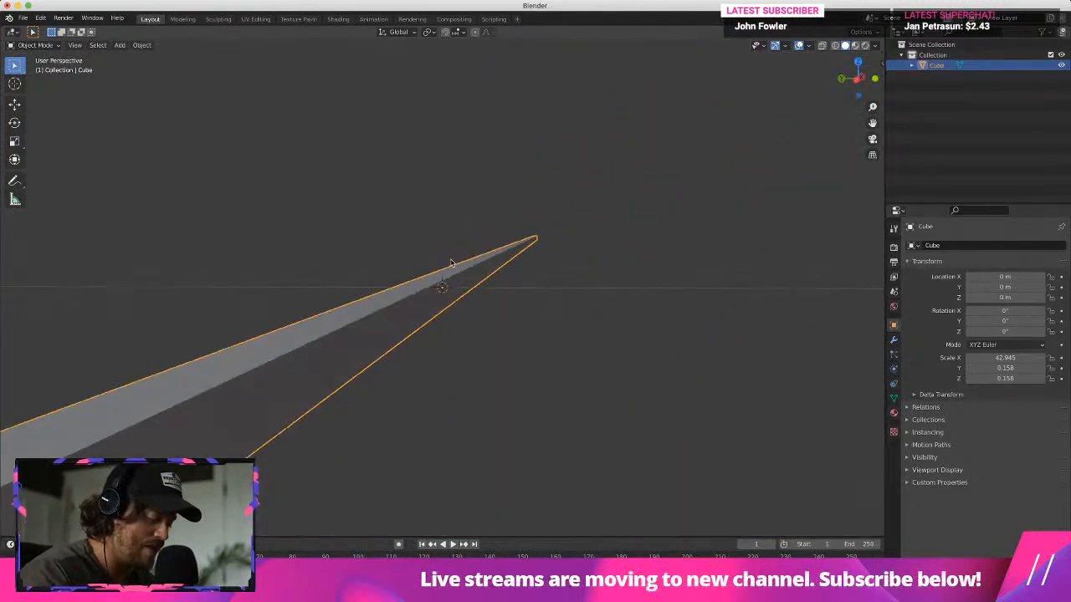
{"action": "key", "text": "shift+d"}
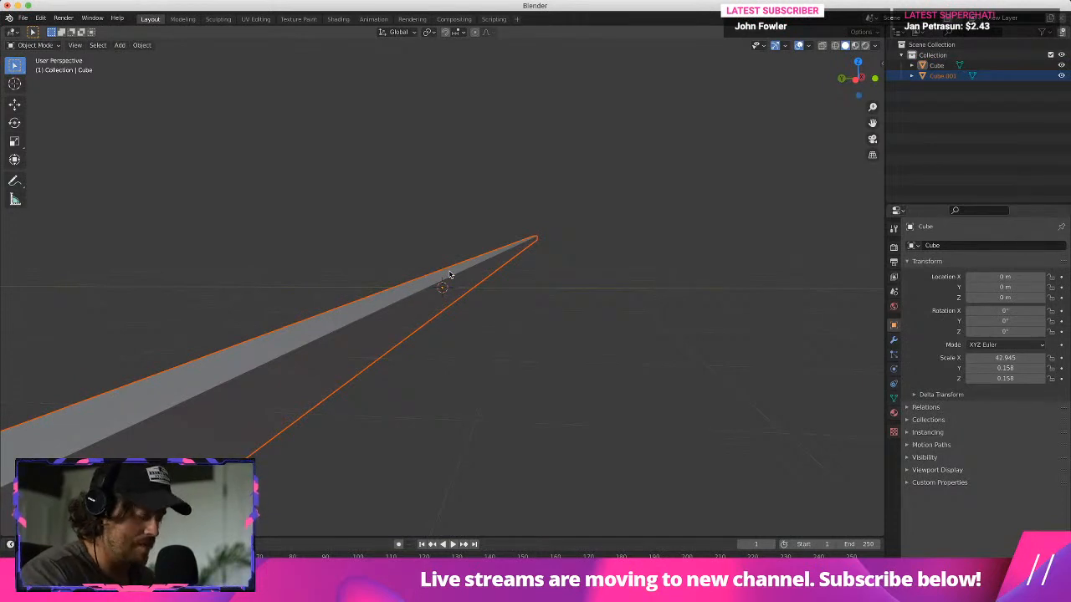
{"action": "key", "text": "g"}
{"action": "key", "text": "x"}
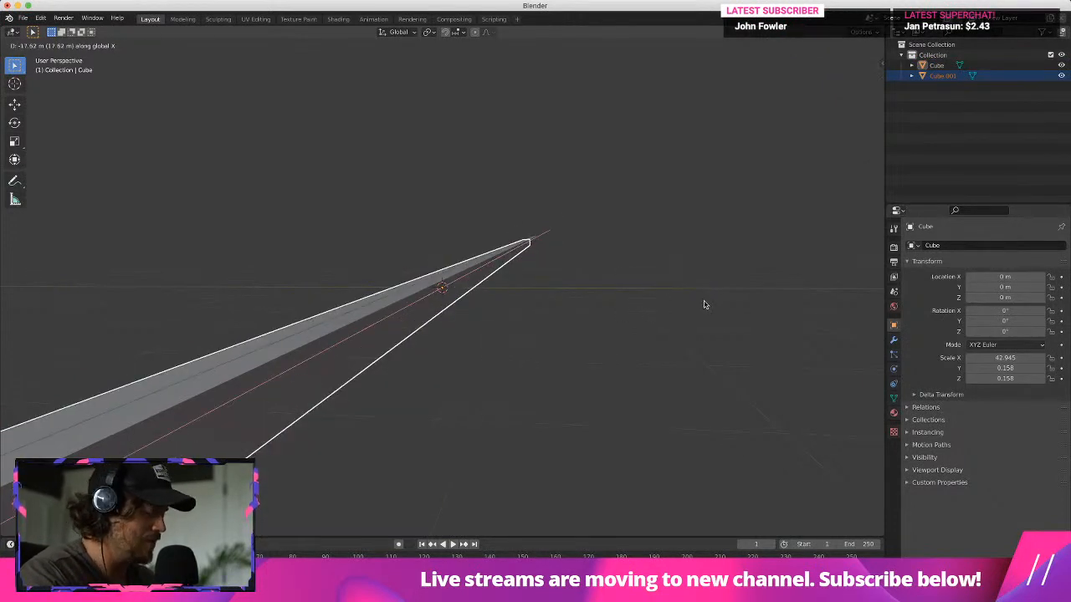
{"action": "key", "text": "y"}
{"action": "left_click", "coordinate": [588, 330]}
{"action": "middle_click_drag", "start_coordinate": [588, 330], "coordinate": [540, 311]}
{"action": "left_click", "coordinate": [440, 307], "text": "shift"}
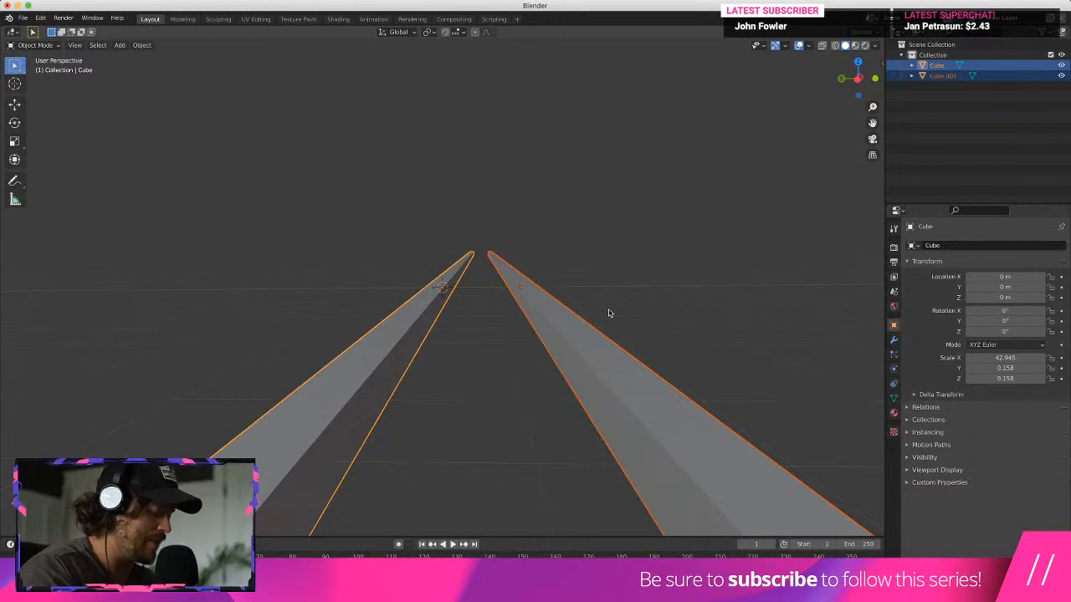
{"action": "key", "text": "F3"}
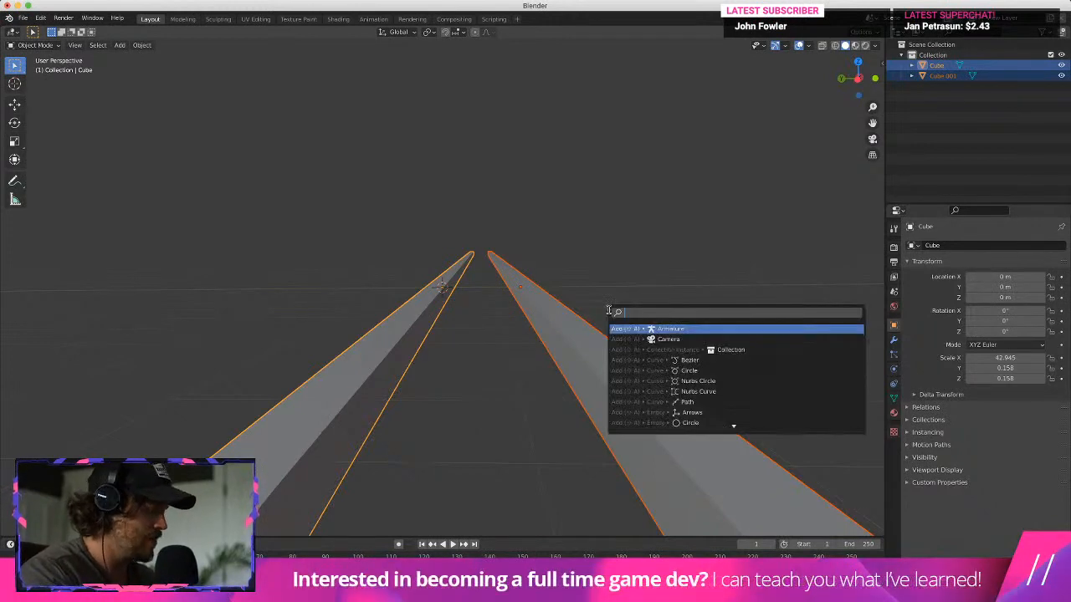
{"action": "type", "text": "bat"}
{"action": "key", "text": "BackSpace"}
{"action": "key", "text": "BackSpace"}
{"action": "key", "text": "BackSpace"}
Select both rails and enable the Bool Tool add-on in the preferences
{"action": "left_click", "coordinate": [400, 319]}
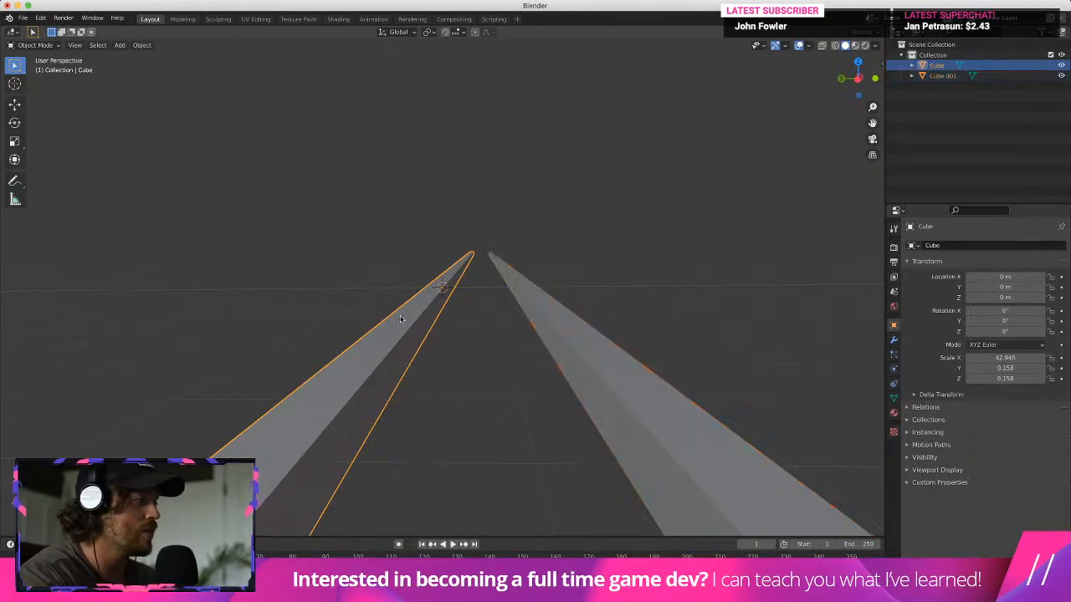
{"action": "left_click", "coordinate": [555, 298], "text": "shift"}
{"action": "left_click", "coordinate": [24, 18]}
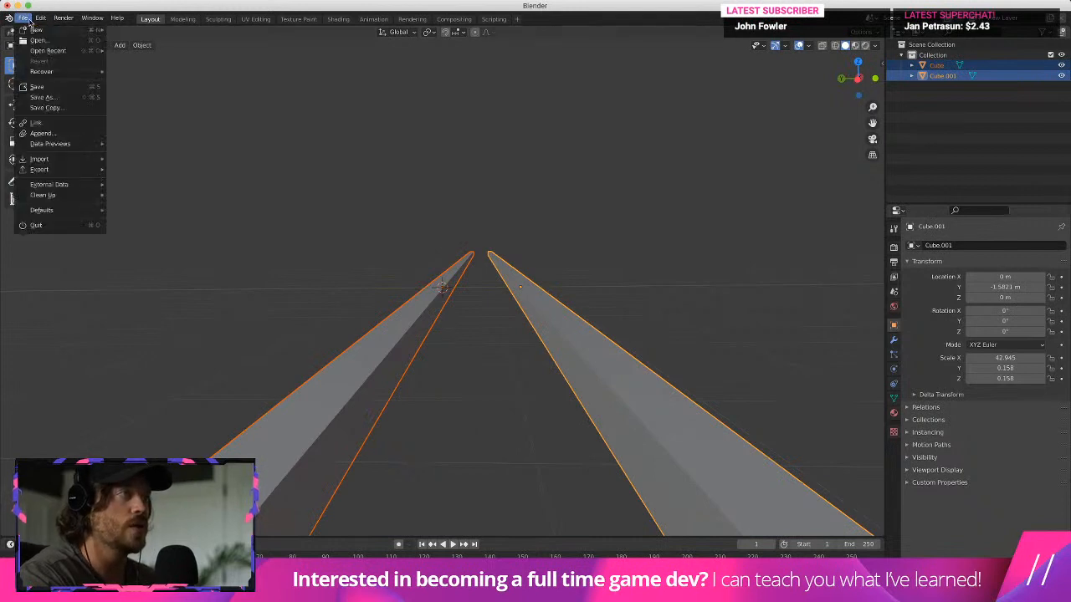
{"action": "mouse_move", "coordinate": [41, 18]}
{"action": "left_click", "coordinate": [82, 166]}
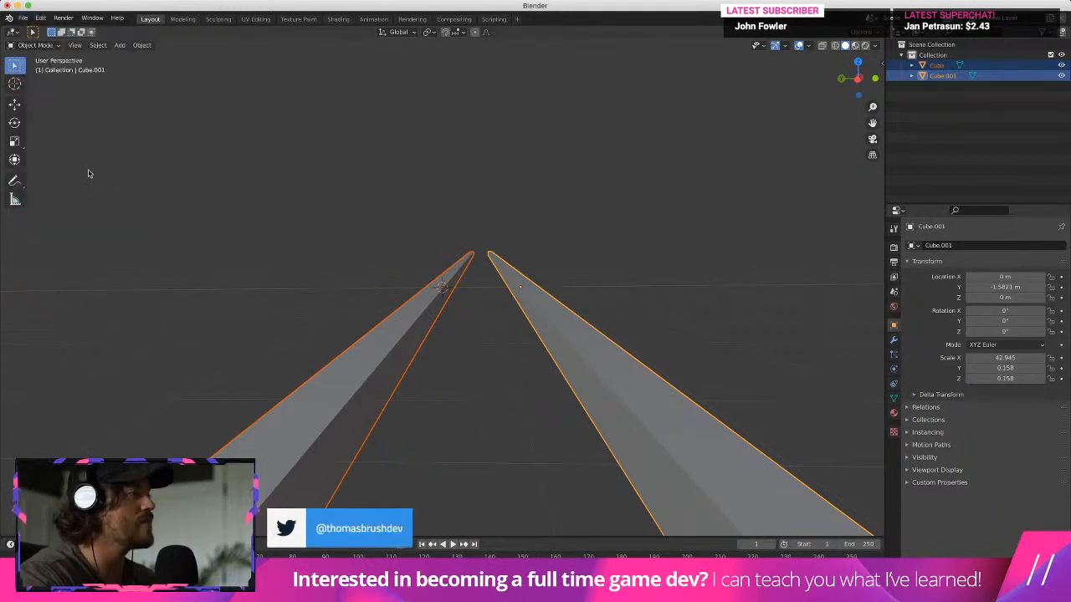
{"action": "left_click", "coordinate": [25, 130]}
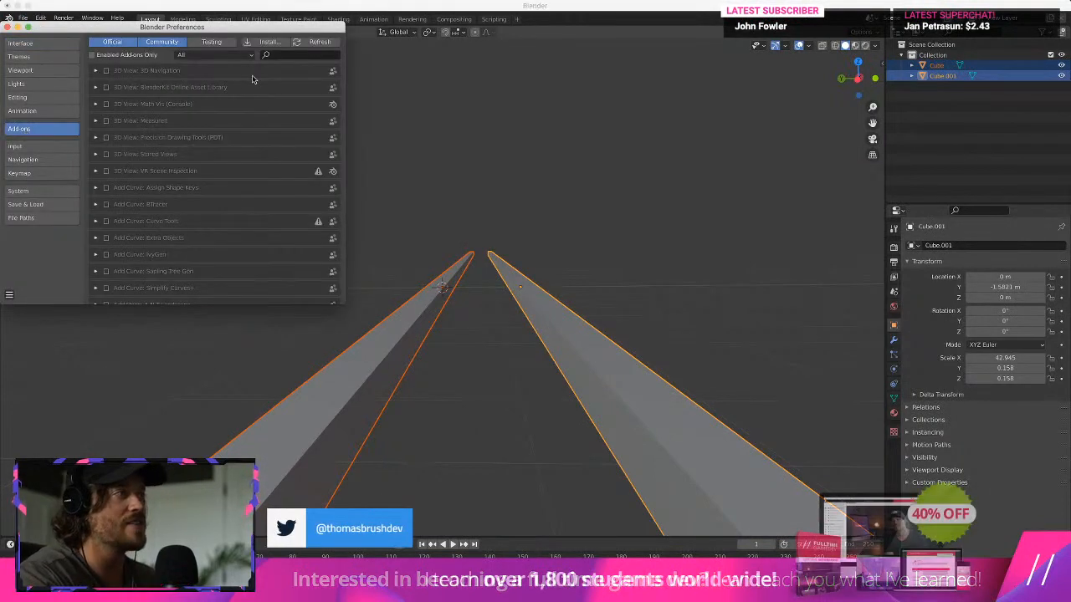
{"action": "left_click", "coordinate": [299, 54]}
{"action": "type", "text": "bool"}
{"action": "left_click", "coordinate": [107, 73]}
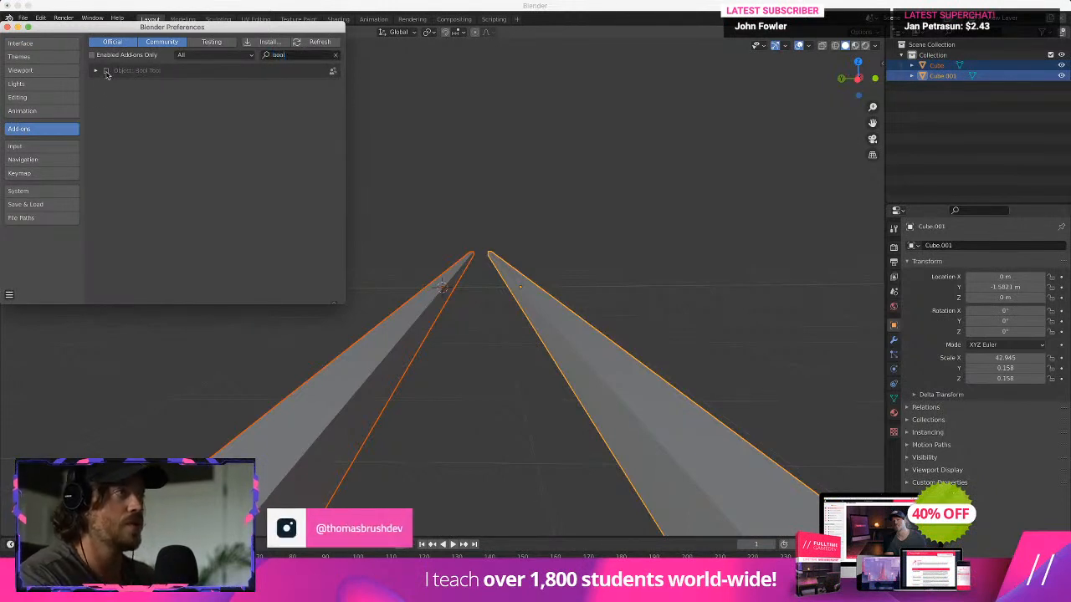
{"action": "left_click", "coordinate": [8, 27]}
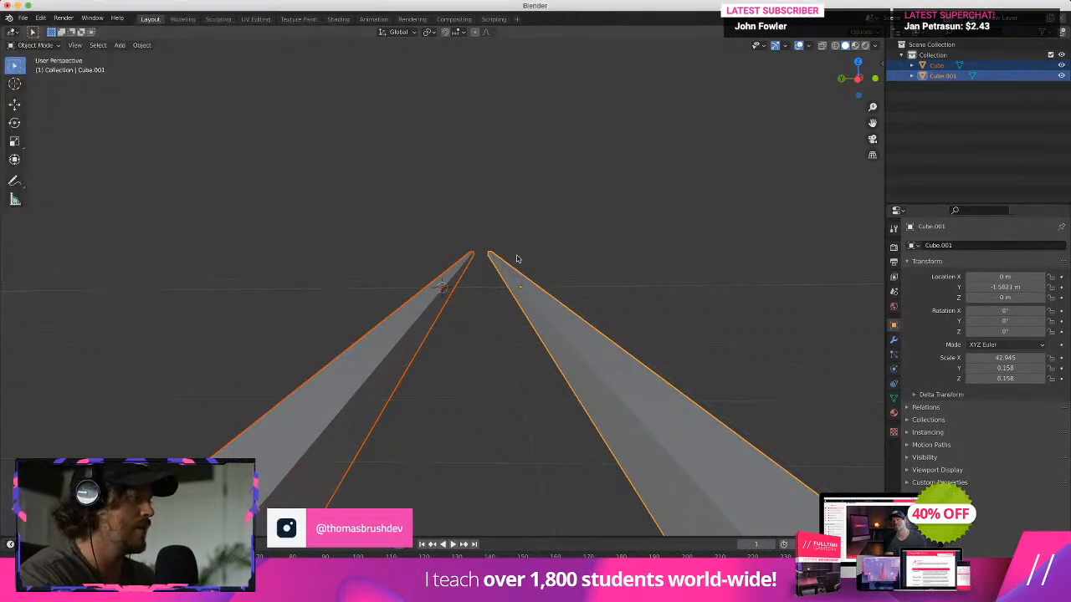
Combine the two selected rails into a single object with the Bool Tool Union operation
{"action": "key", "text": "F3"}
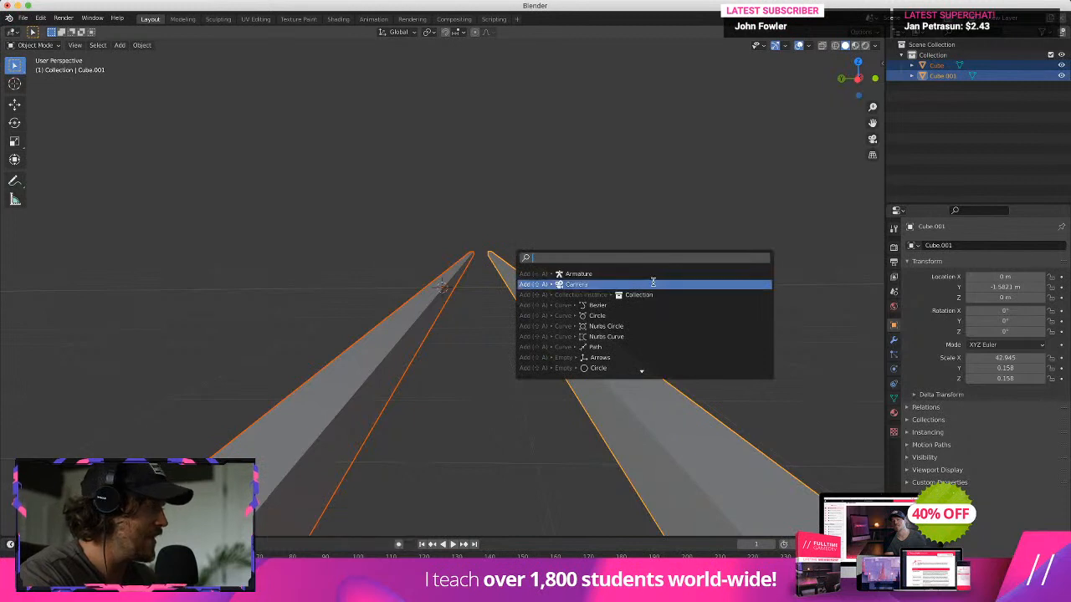
{"action": "type", "text": "union"}
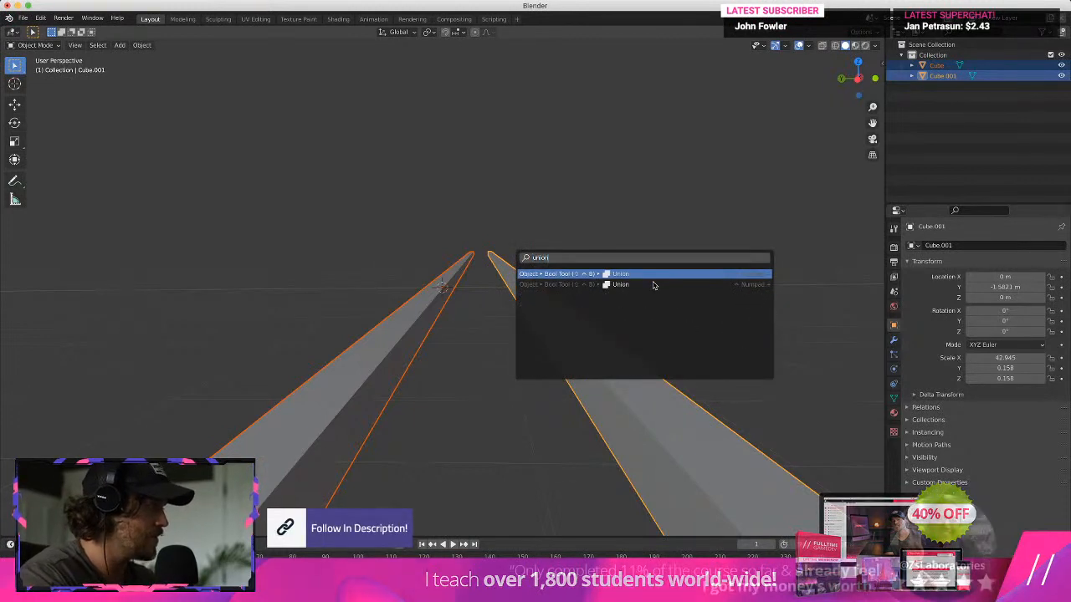
{"action": "key", "text": "Return"}
{"action": "left_click", "coordinate": [511, 341]}
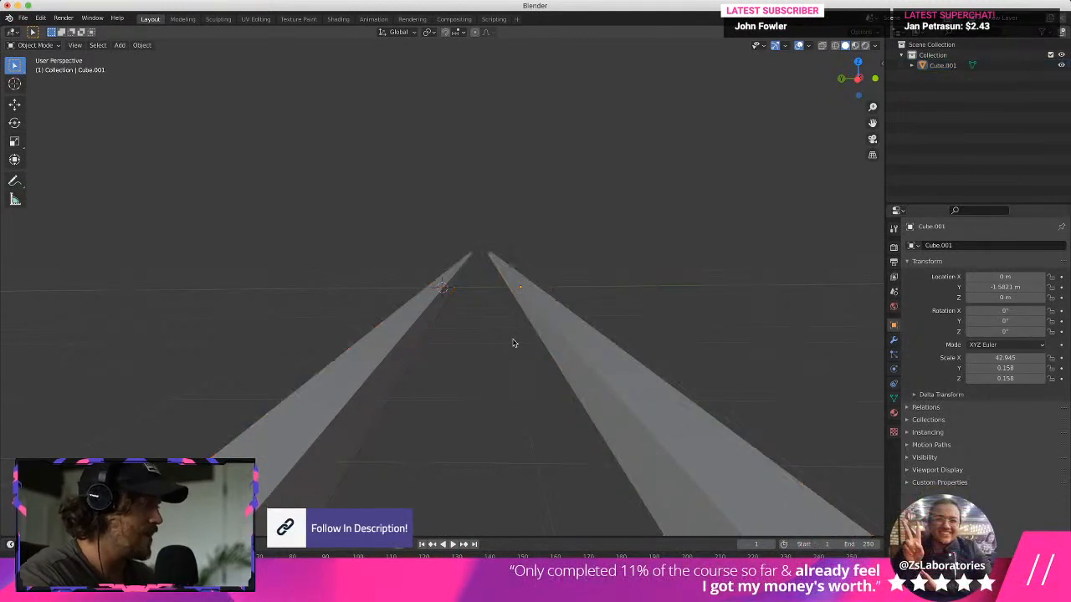
Centre the joined rails over the X axis by moving them along Y to about -0.807 m
{"action": "key", "text": "a"}
{"action": "key", "text": "g"}
{"action": "key", "text": "x"}
{"action": "key", "text": "y"}
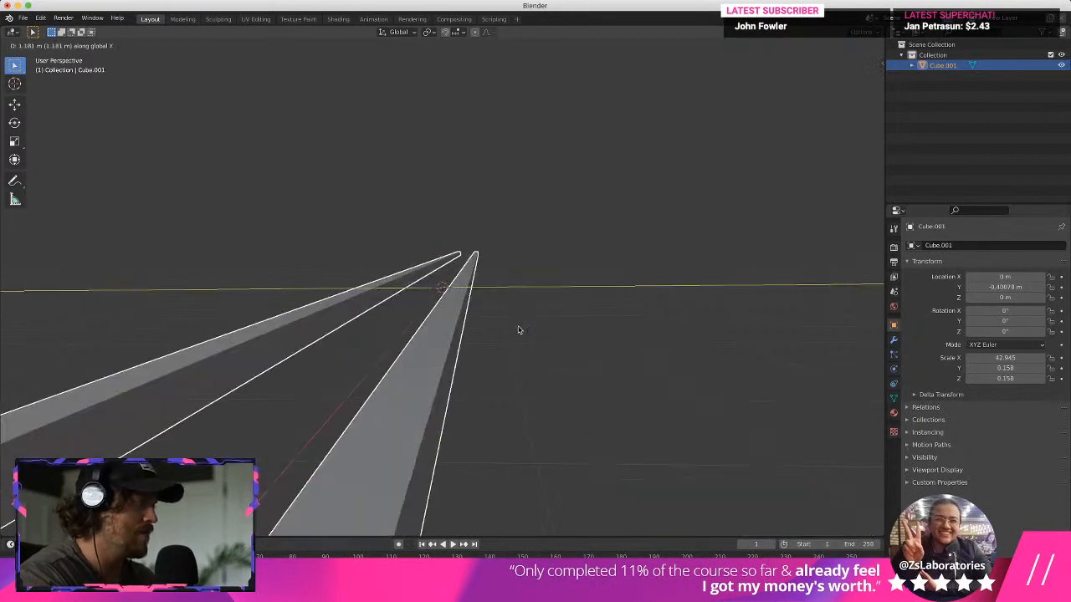
{"action": "left_click", "coordinate": [532, 337]}
{"action": "middle_click_drag", "start_coordinate": [492, 338], "coordinate": [494, 459]}
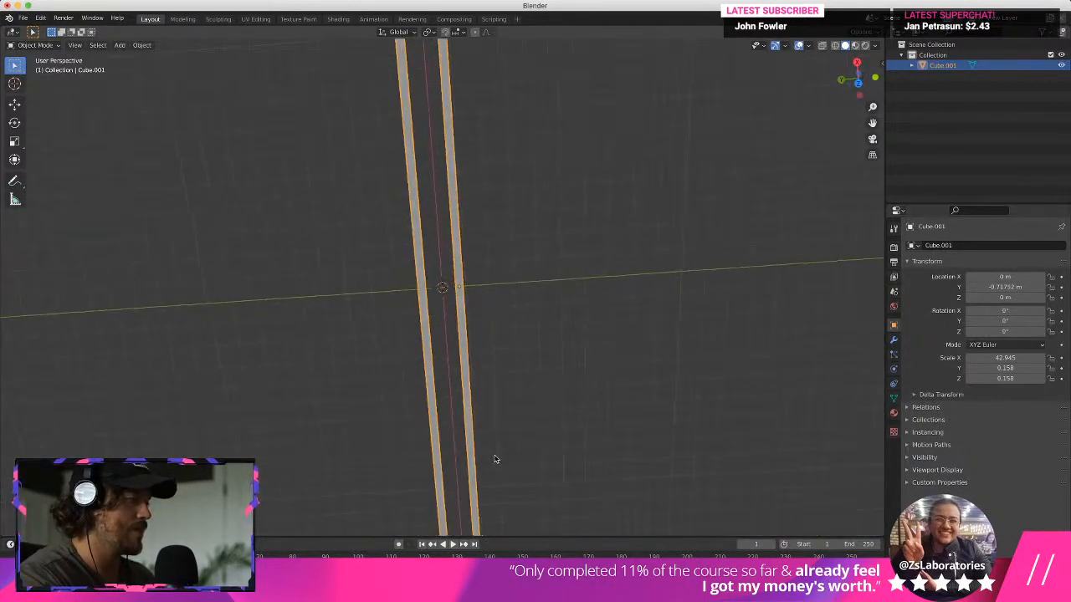
{"action": "key", "text": "g"}
{"action": "key", "text": "z"}
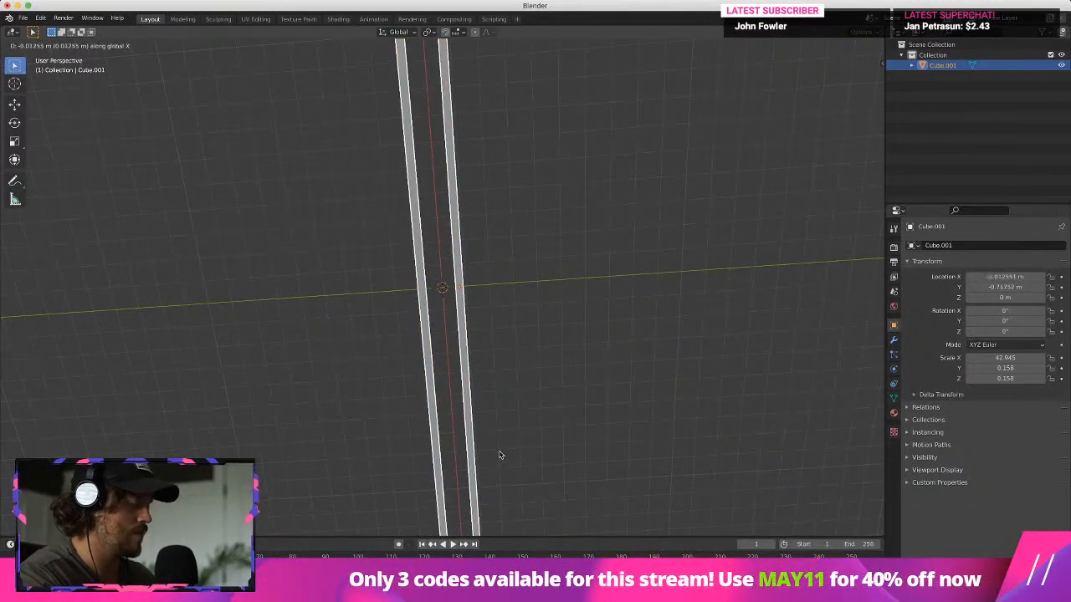
{"action": "key", "text": "y"}
{"action": "left_click", "coordinate": [497, 454]}
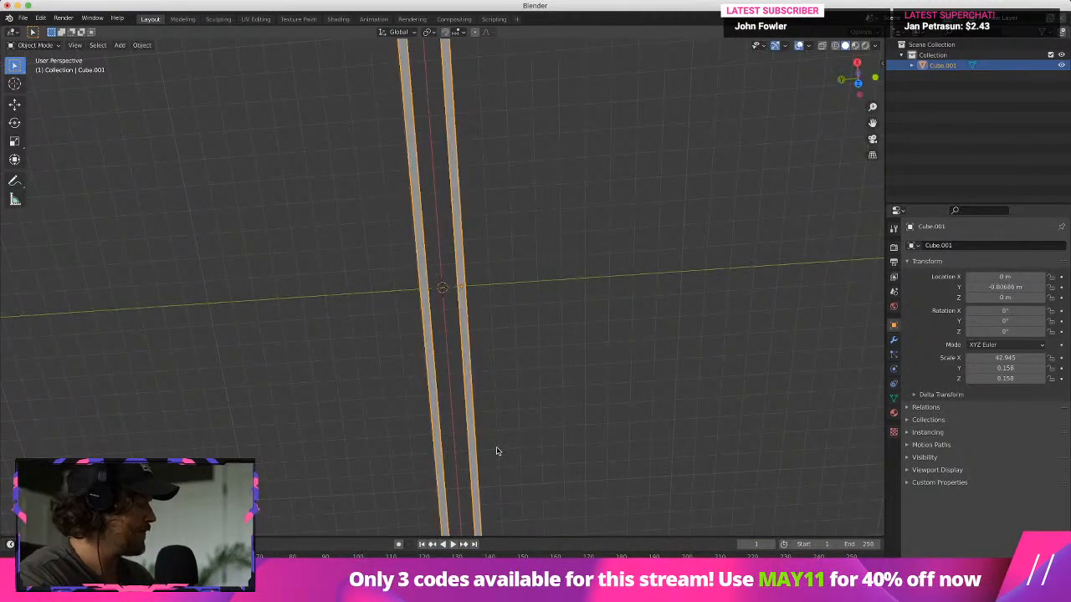
Enter Edit Mode on the joined rails and select the long bottom faces of both rails
{"action": "key", "text": "KP_1"}
{"action": "middle_click_drag", "start_coordinate": [546, 309], "coordinate": [363, 338]}
{"action": "left_click", "coordinate": [363, 338]}
{"action": "middle_click_drag", "start_coordinate": [428, 256], "coordinate": [460, 301]}
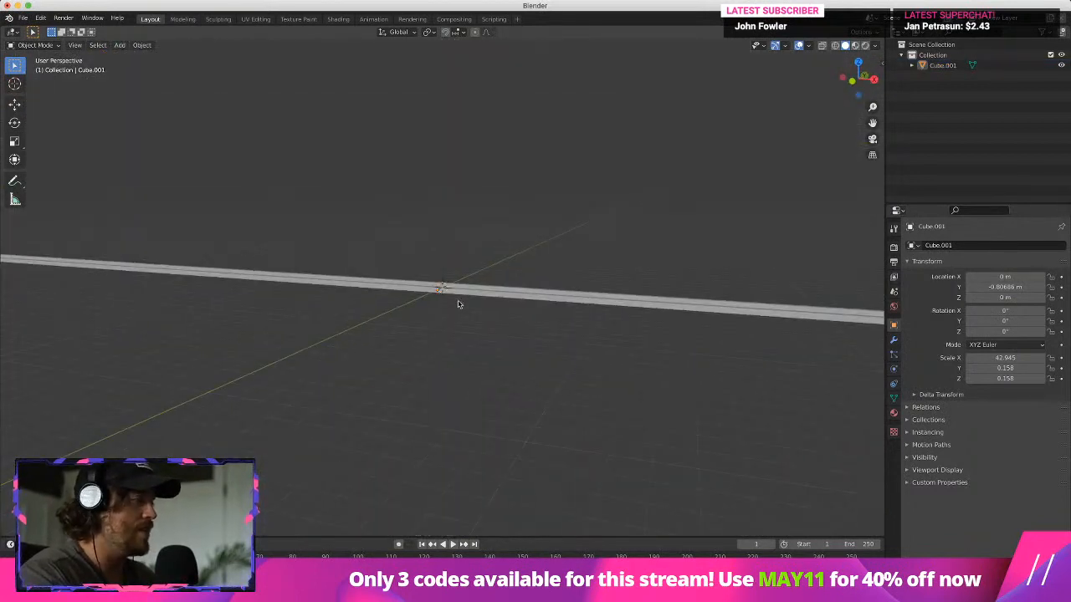
{"action": "left_click", "coordinate": [458, 298]}
{"action": "left_click", "coordinate": [31, 45]}
{"action": "left_click", "coordinate": [36, 72]}
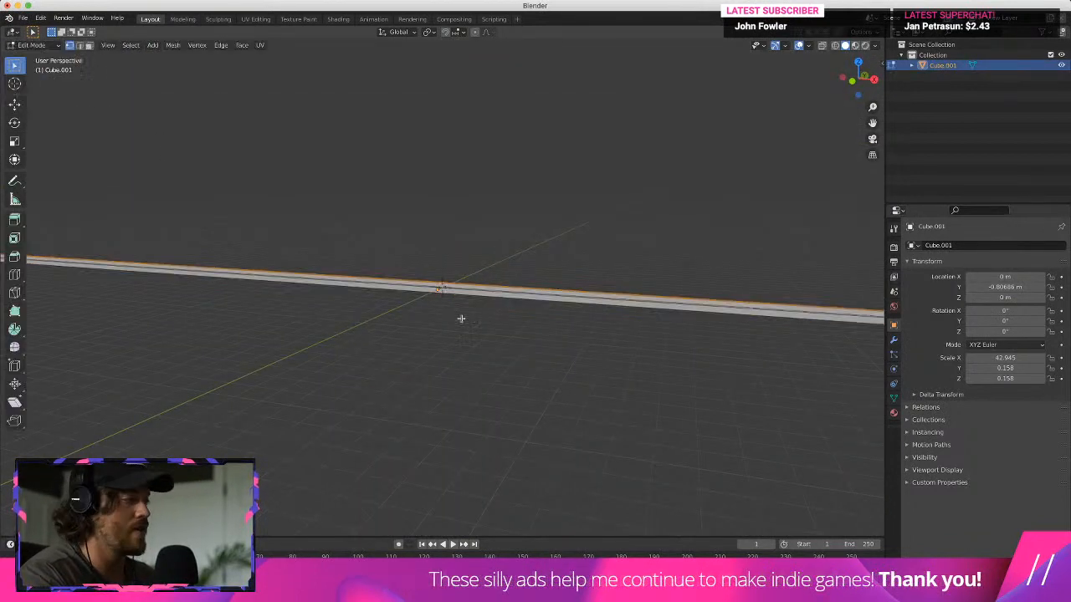
{"action": "middle_click_drag", "start_coordinate": [92, 105], "coordinate": [138, 126]}
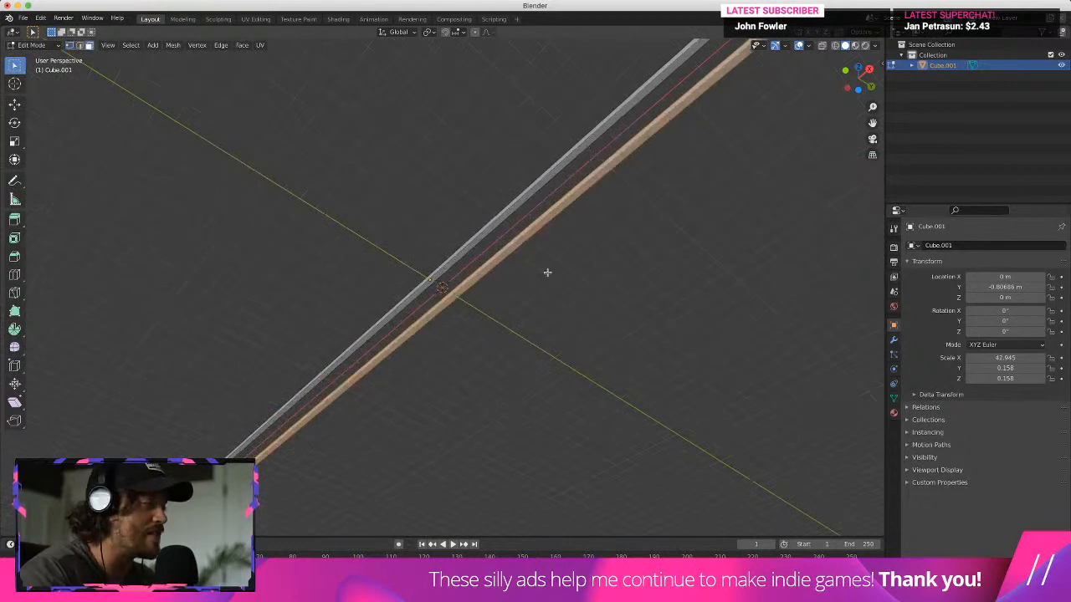
{"action": "middle_click_drag", "start_coordinate": [493, 232], "coordinate": [545, 270]}
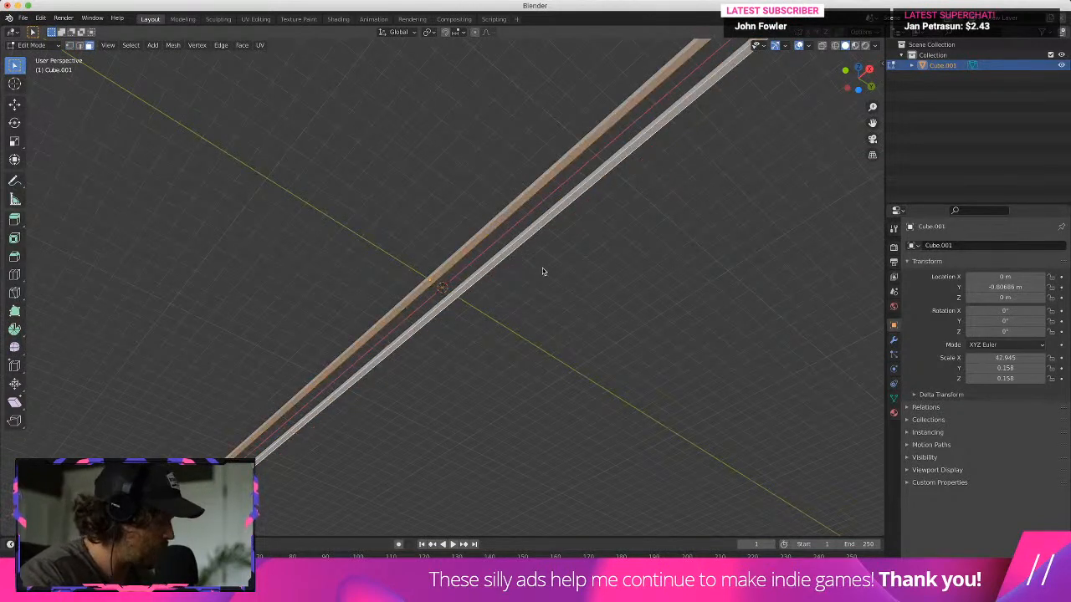
Deepen the rails by moving the selected bottom faces down along Z
{"action": "key", "text": "KP_1"}
{"action": "key", "text": "g"}
{"action": "key", "text": "z"}
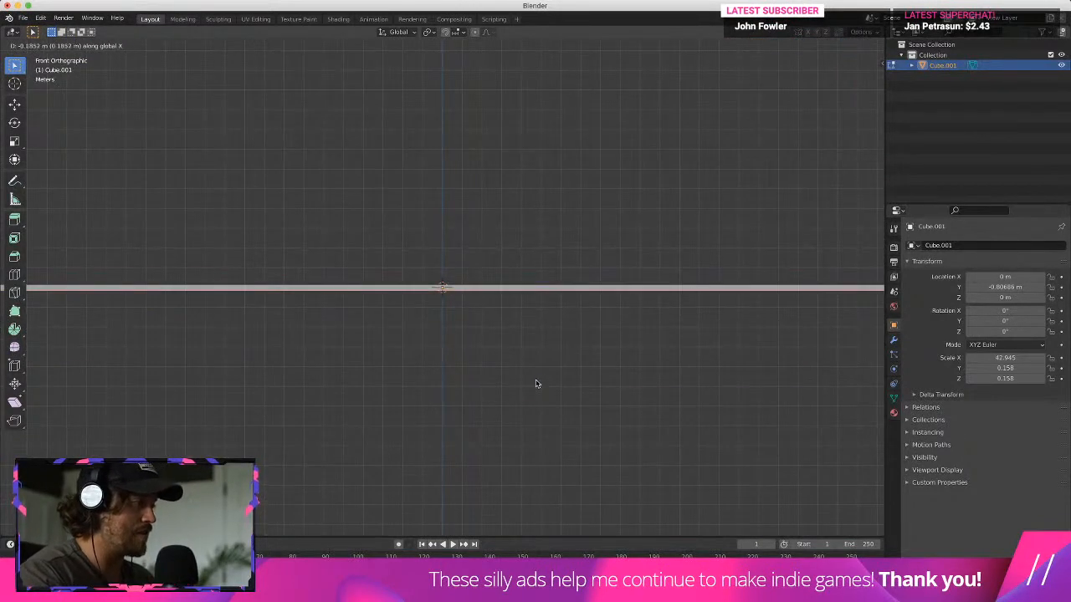
{"action": "left_click", "coordinate": [545, 418]}
{"action": "middle_click_drag", "start_coordinate": [545, 418], "coordinate": [579, 345]}
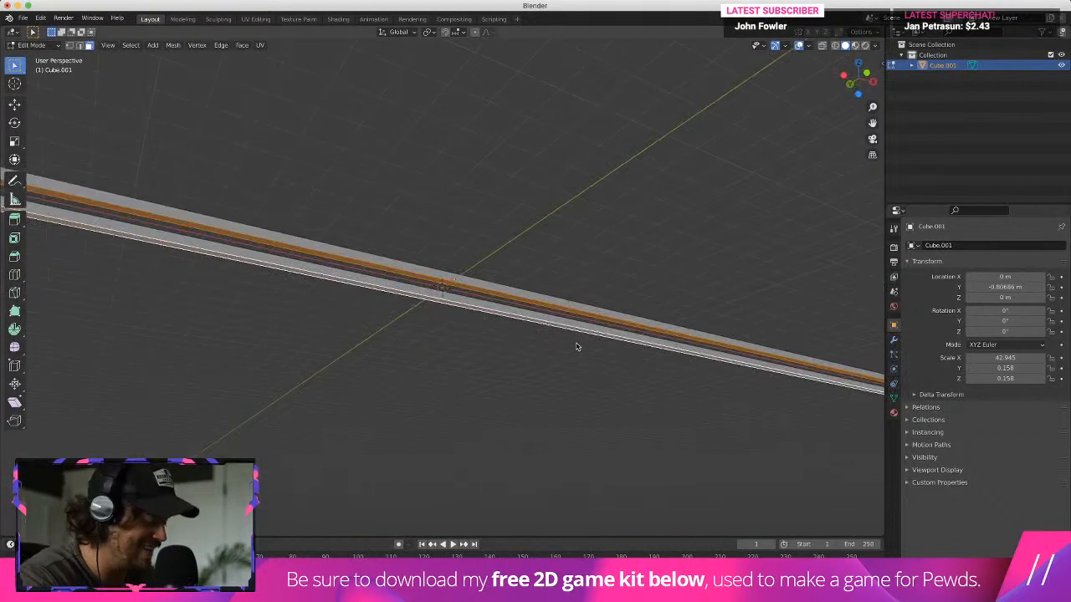
{"action": "key", "text": "g"}
{"action": "key", "text": "z"}
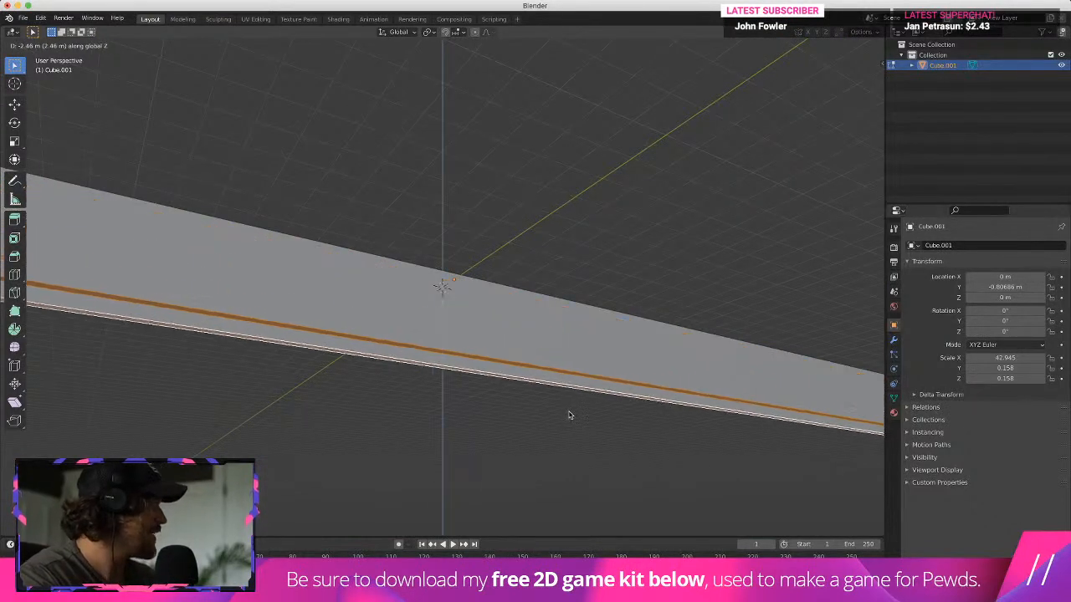
{"action": "left_click", "coordinate": [571, 409]}
Raise the selected bottom faces back up along Z to make the rails shallower, and return to Object Mode
{"action": "middle_click_drag", "start_coordinate": [531, 325], "coordinate": [374, 395]}
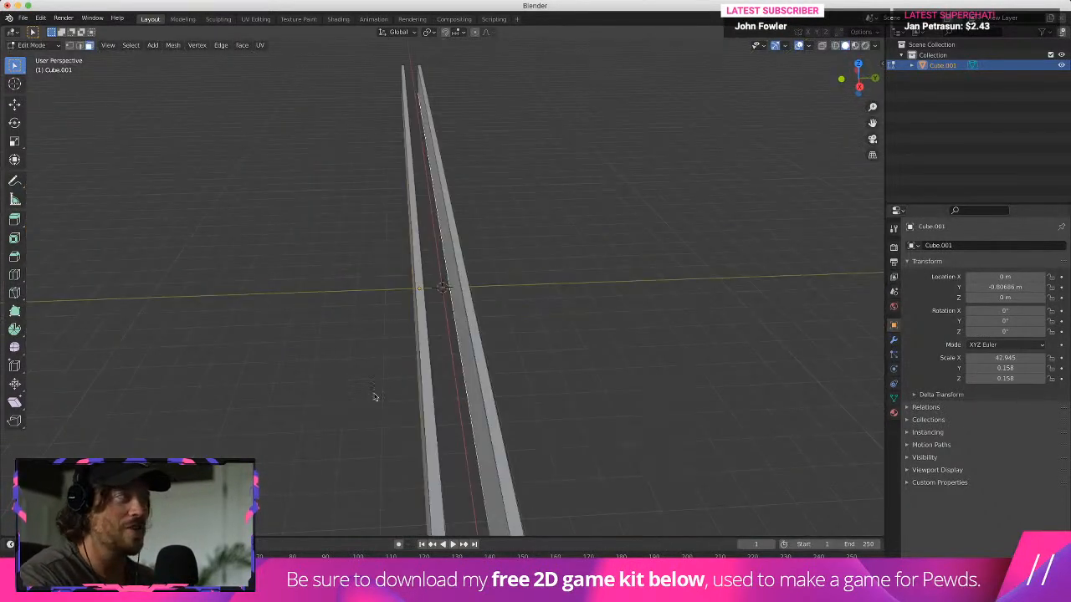
{"action": "middle_click_drag", "start_coordinate": [342, 306], "coordinate": [340, 295]}
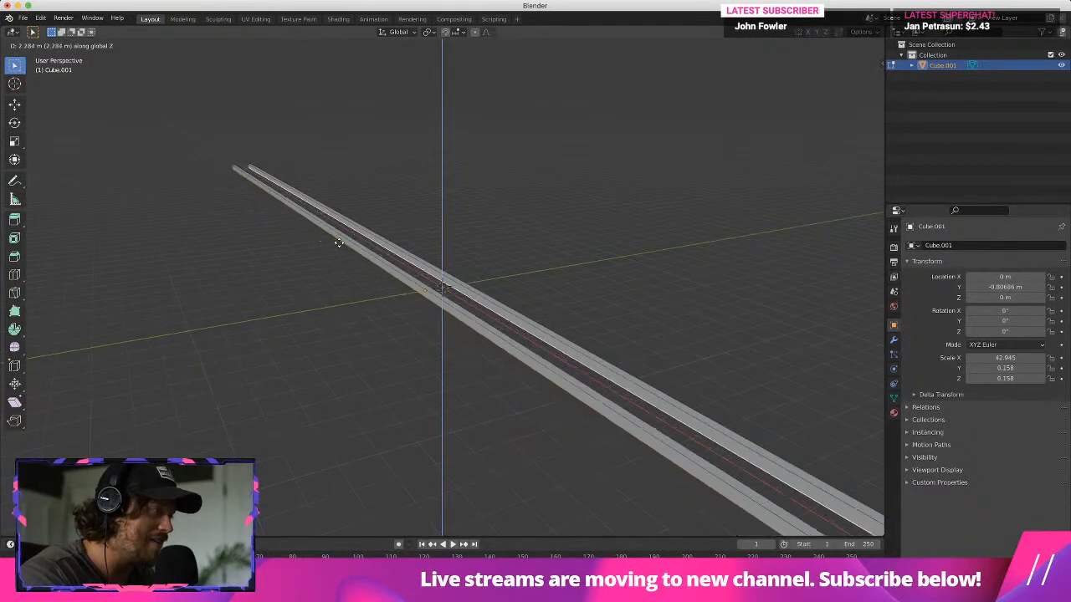
{"action": "left_click", "coordinate": [339, 254]}
{"action": "middle_click_drag", "start_coordinate": [465, 219], "coordinate": [572, 249]}
{"action": "left_click", "coordinate": [35, 45]}
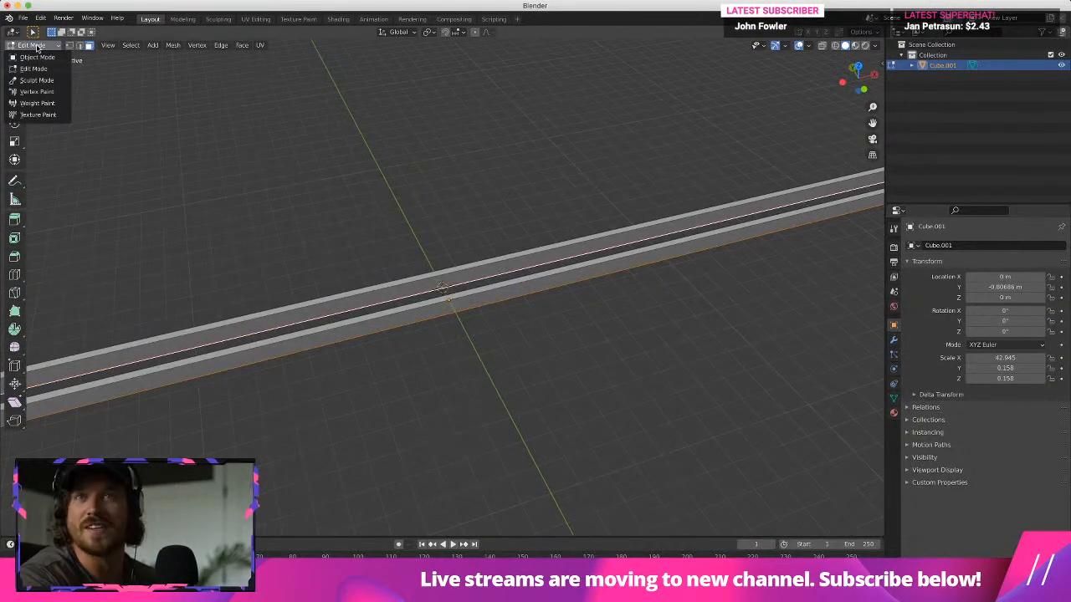
{"action": "left_click", "coordinate": [38, 56]}
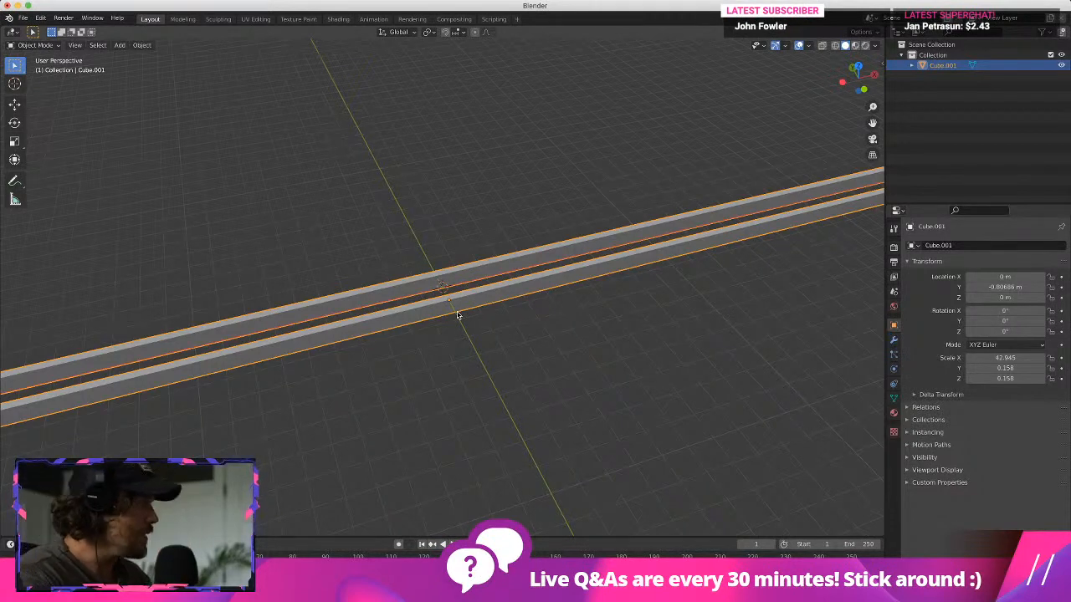
Deselect the rails and add a cube mesh at the scene origin between them
{"action": "left_click", "coordinate": [129, 143]}
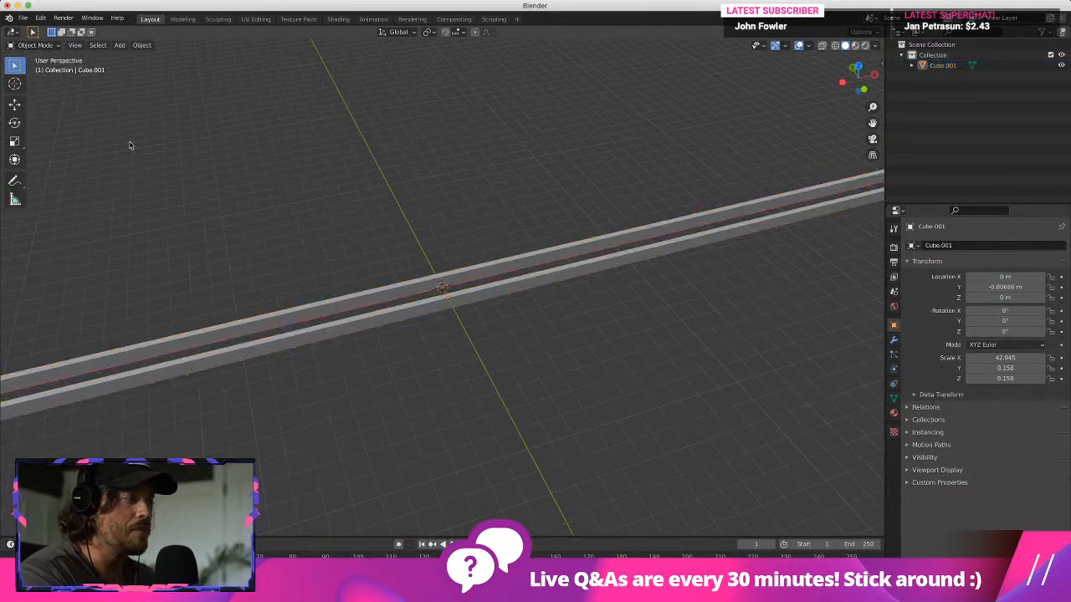
{"action": "middle_click_drag", "start_coordinate": [129, 143], "coordinate": [349, 159]}
{"action": "left_click", "coordinate": [121, 46]}
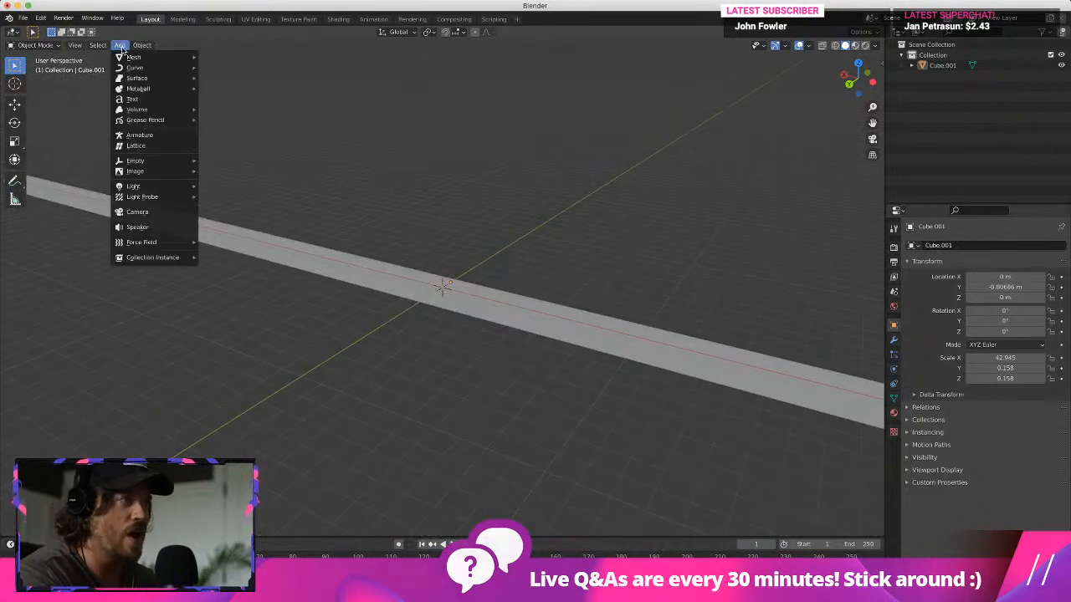
{"action": "mouse_move", "coordinate": [134, 57]}
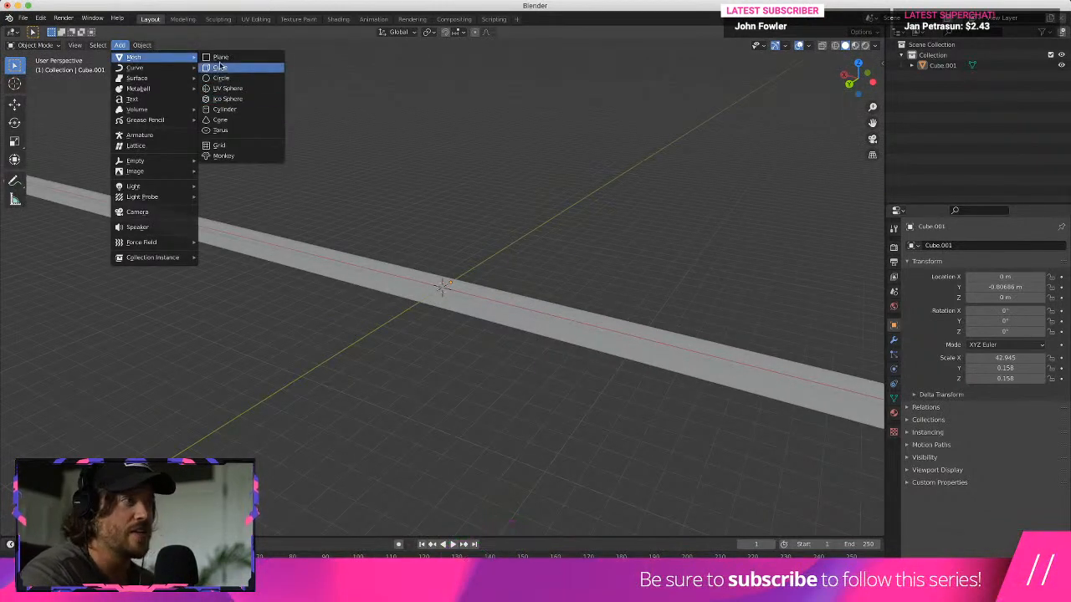
{"action": "left_click", "coordinate": [220, 68]}
Flatten the new cube along Z to a scale of about 0.084, forming a thin slab
{"action": "middle_click_drag", "start_coordinate": [602, 364], "coordinate": [464, 293]}
{"action": "scroll", "coordinate": [444, 309], "scroll_direction": "up", "scroll_amount": 4}
{"action": "key", "text": "s"}
{"action": "key", "text": "z"}
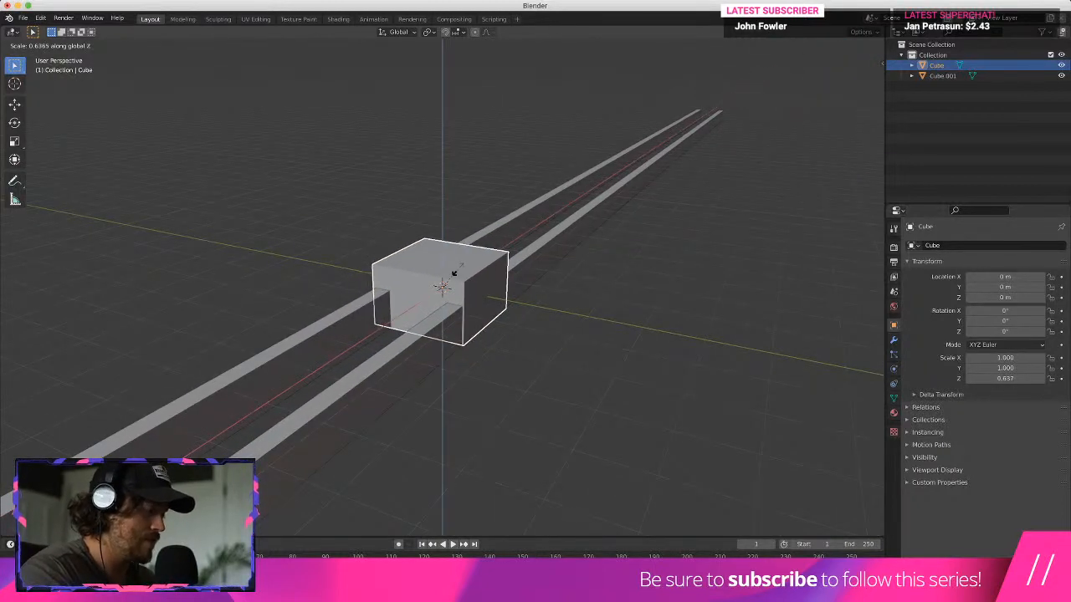
{"action": "key", "text": "y"}
{"action": "key", "text": "z"}
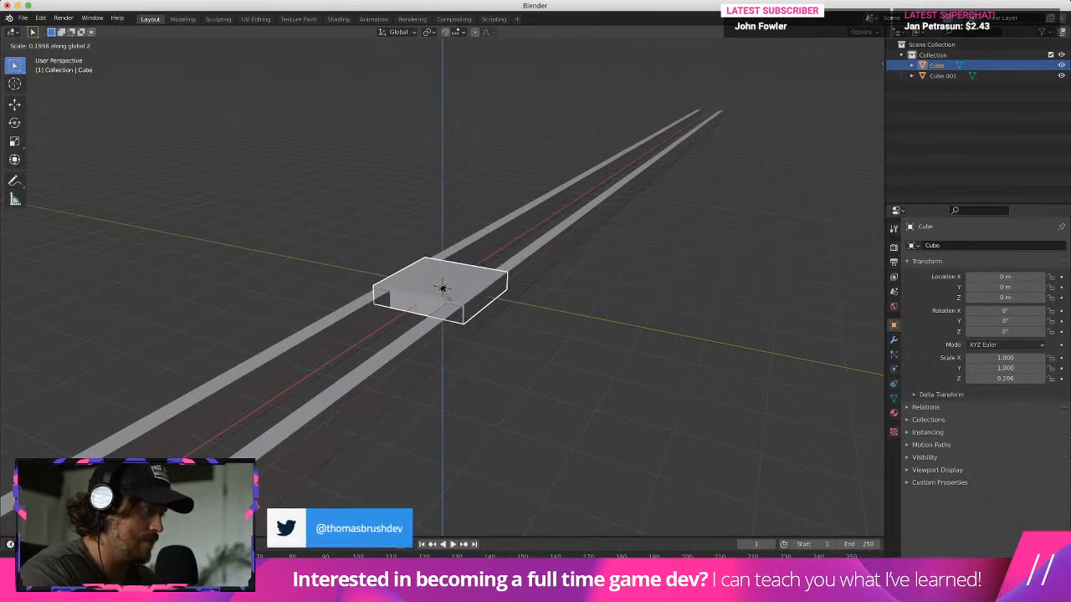
{"action": "left_click", "coordinate": [442, 289]}
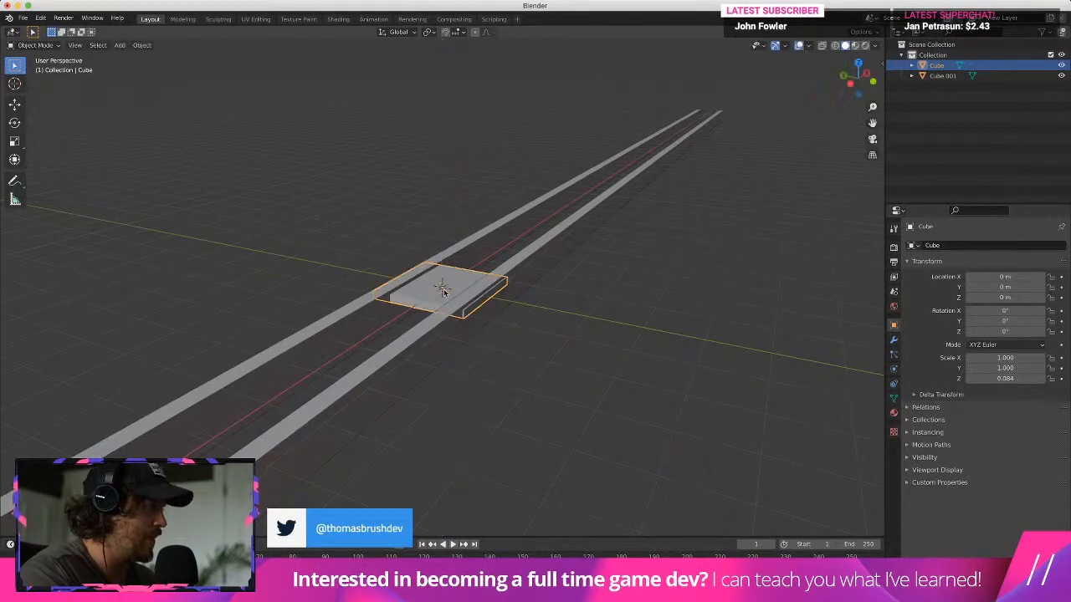
Narrow the slab along X to a scale of about 0.207, forming a crosstie spanning the two rails
{"action": "middle_click_drag", "start_coordinate": [458, 291], "coordinate": [574, 256]}
{"action": "key", "text": "s"}
{"action": "key", "text": "x"}
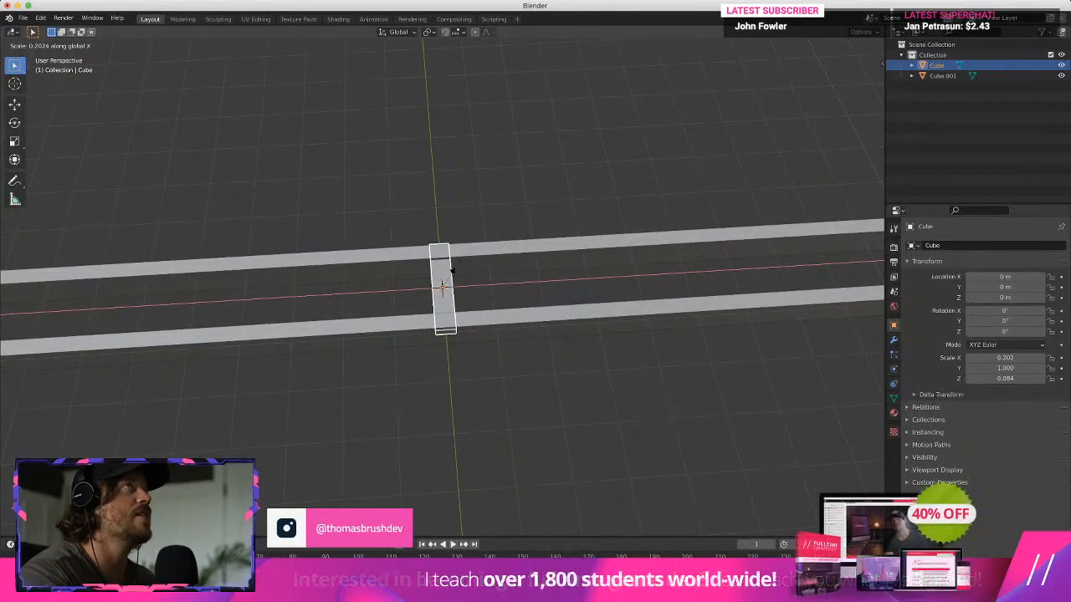
{"action": "left_click", "coordinate": [457, 268]}
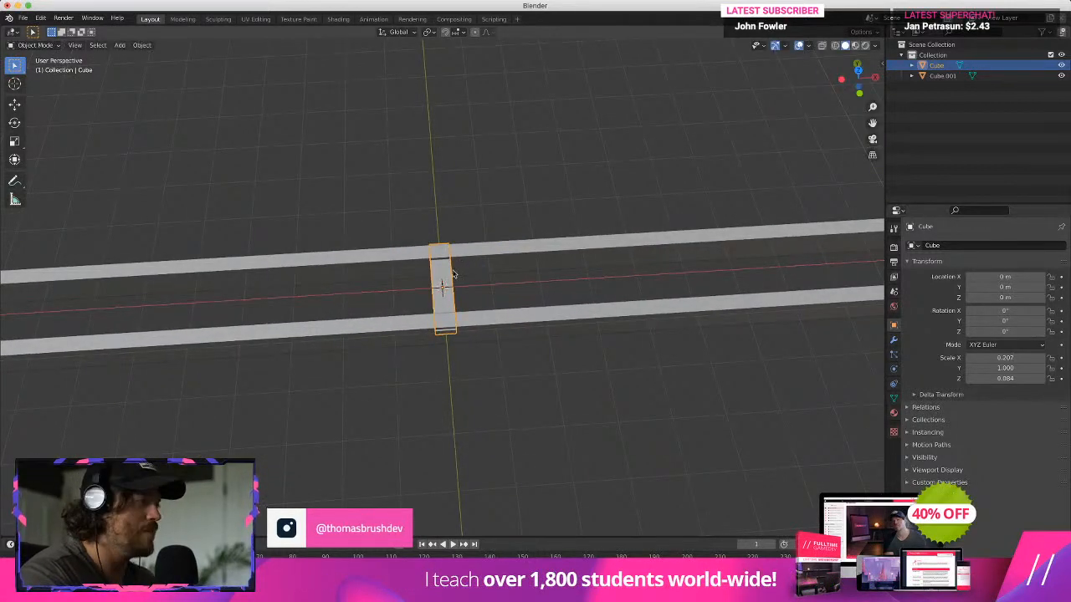
{"action": "middle_click_drag", "start_coordinate": [455, 273], "coordinate": [561, 256]}
{"action": "key", "text": "super+Tab"}
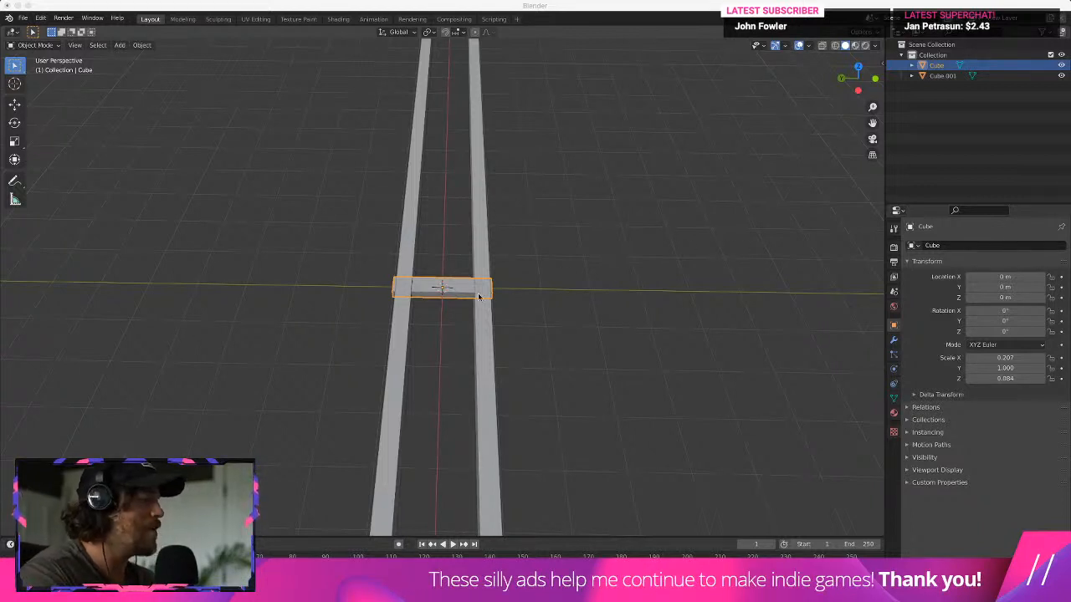
Select all of the rails' geometry in Edit Mode and move it up about 0.77 m along Z
{"action": "middle_click_drag", "start_coordinate": [479, 297], "coordinate": [563, 281]}
{"action": "left_click", "coordinate": [490, 327]}
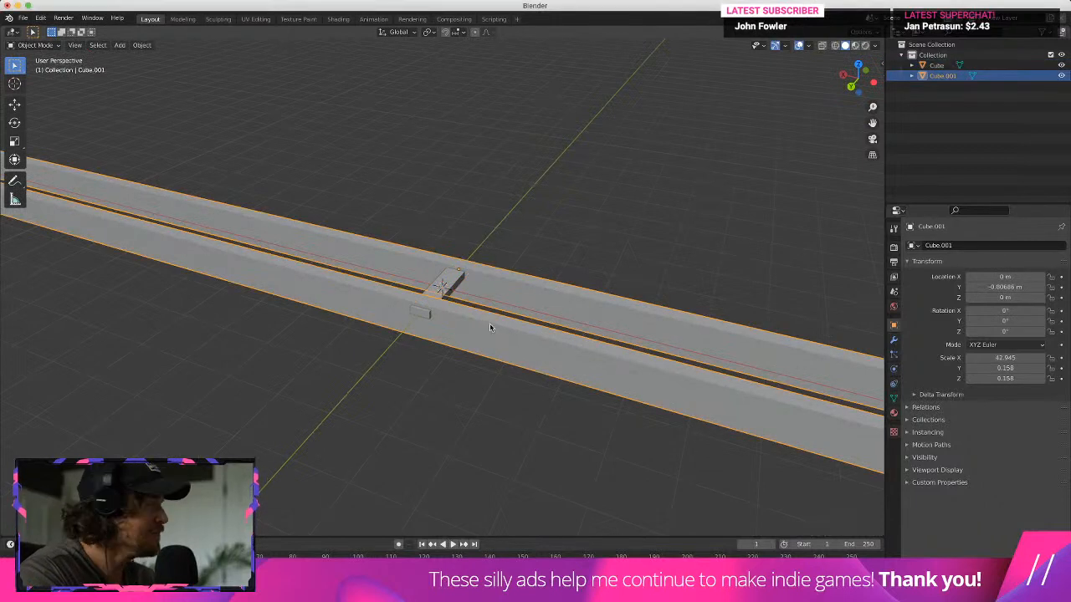
{"action": "left_click", "coordinate": [35, 45]}
{"action": "left_click", "coordinate": [40, 70]}
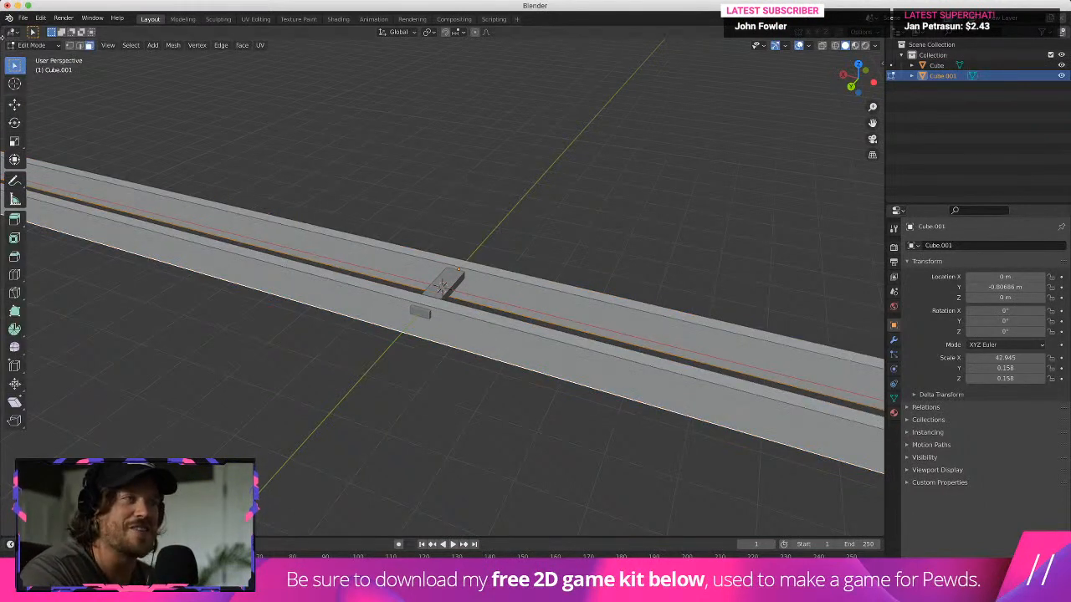
{"action": "key", "text": "a"}
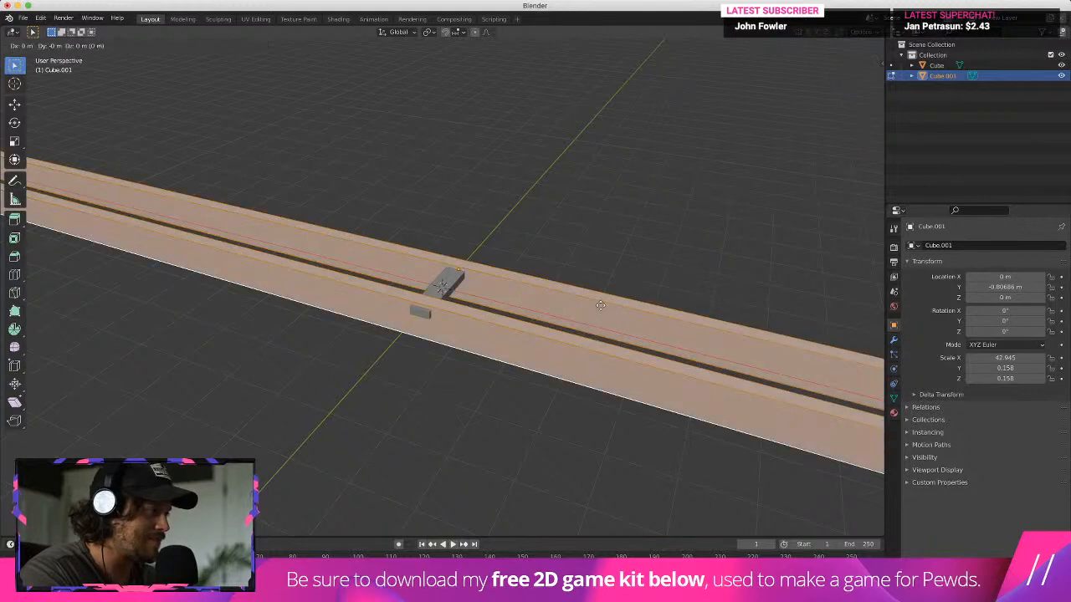
{"action": "key", "text": "g"}
{"action": "key", "text": "z"}
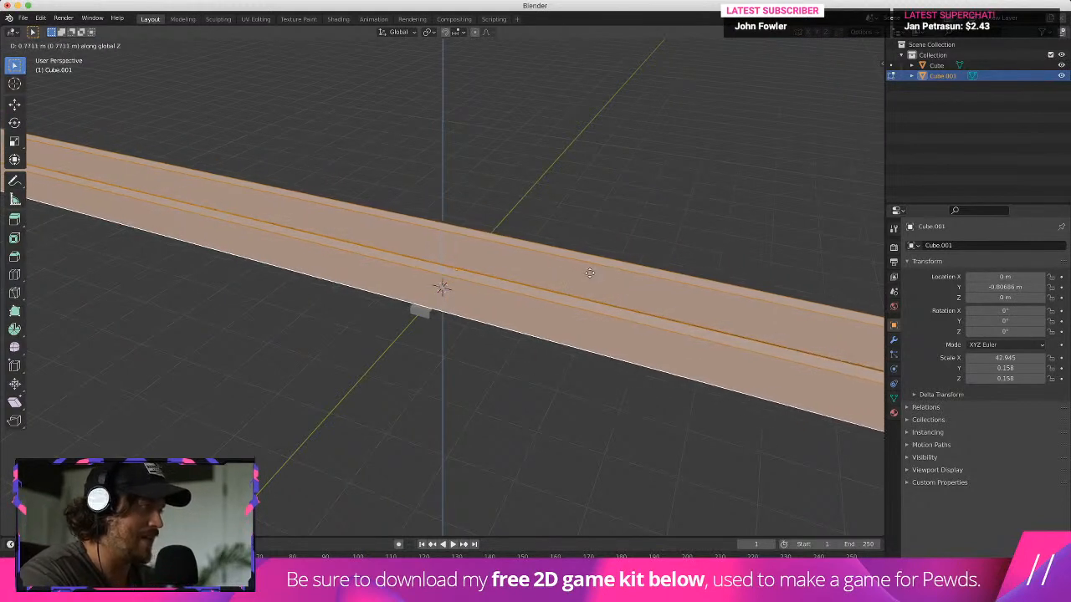
{"action": "left_click", "coordinate": [590, 274]}
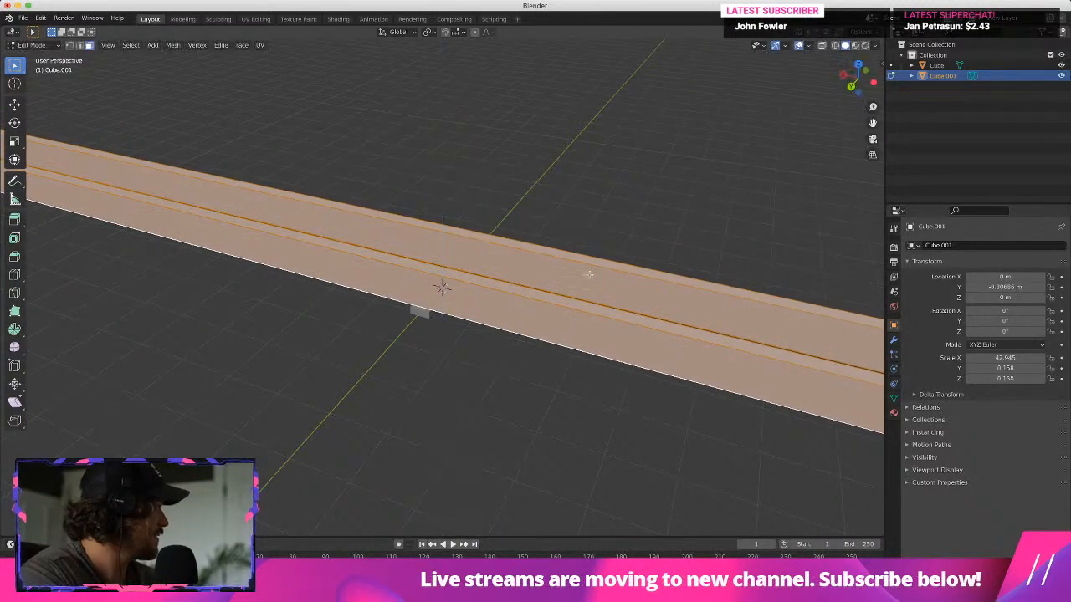
Flatten the rail geometry along its local Z axis by a factor of about 0.27
{"action": "middle_click_drag", "start_coordinate": [590, 274], "coordinate": [526, 318]}
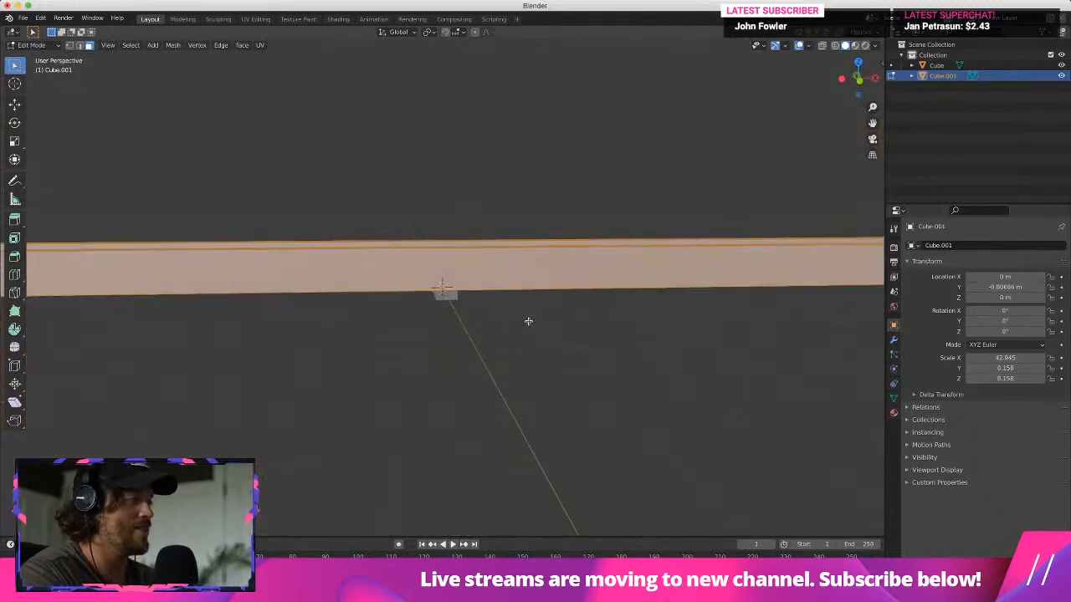
{"action": "key", "text": "s"}
{"action": "key", "text": "z"}
{"action": "key", "text": "z"}
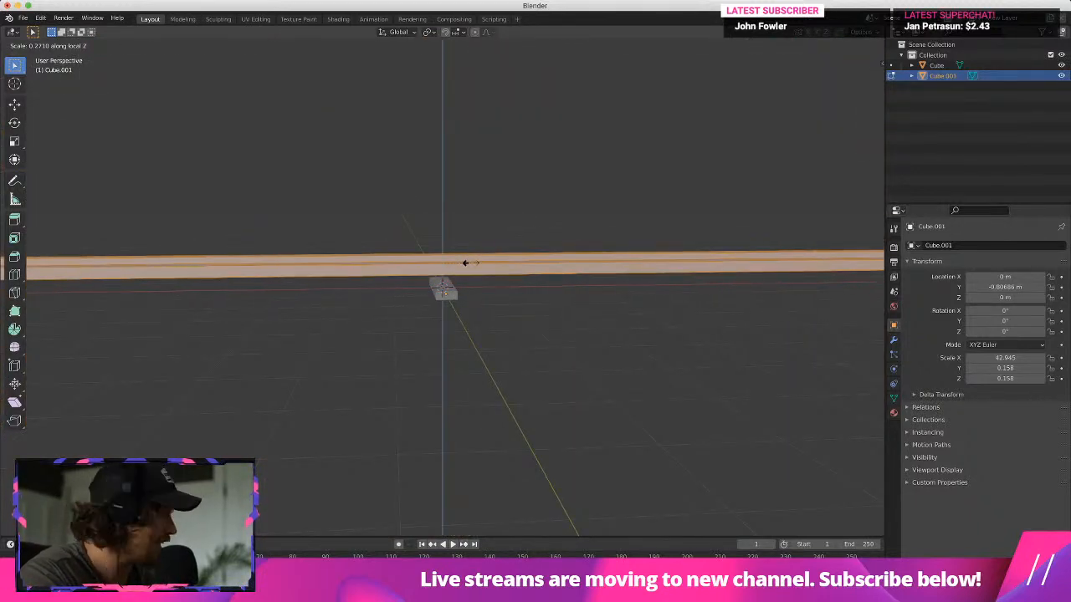
{"action": "left_click", "coordinate": [464, 264]}
{"action": "key", "text": "Tab"}
{"action": "middle_click_drag", "start_coordinate": [464, 263], "coordinate": [366, 205]}
{"action": "key", "text": "s"}
{"action": "key", "text": "x"}
{"action": "key", "text": "Escape"}
Try rescaling the rails along Z, return to Object Mode, and undo the last change
{"action": "scroll", "coordinate": [471, 253], "scroll_direction": "down", "scroll_amount": 10}
{"action": "scroll", "coordinate": [421, 264], "scroll_direction": "up", "scroll_amount": 5}
{"action": "key", "text": "s"}
{"action": "key", "text": "z"}
{"action": "left_click", "coordinate": [476, 243]}
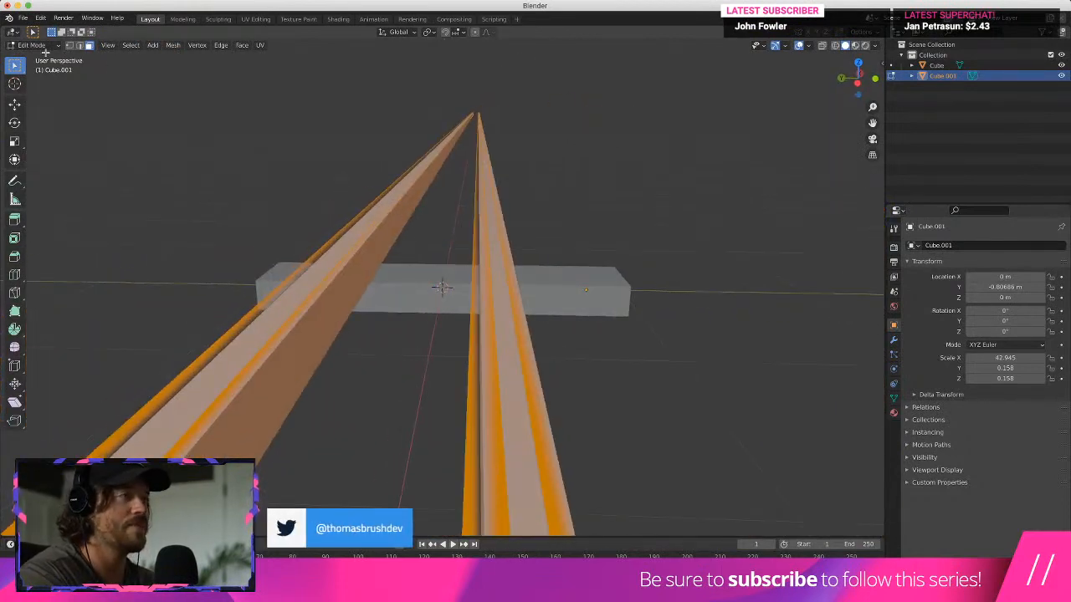
{"action": "left_click", "coordinate": [42, 46]}
{"action": "left_click", "coordinate": [38, 39]}
{"action": "key", "text": "ctrl+z"}
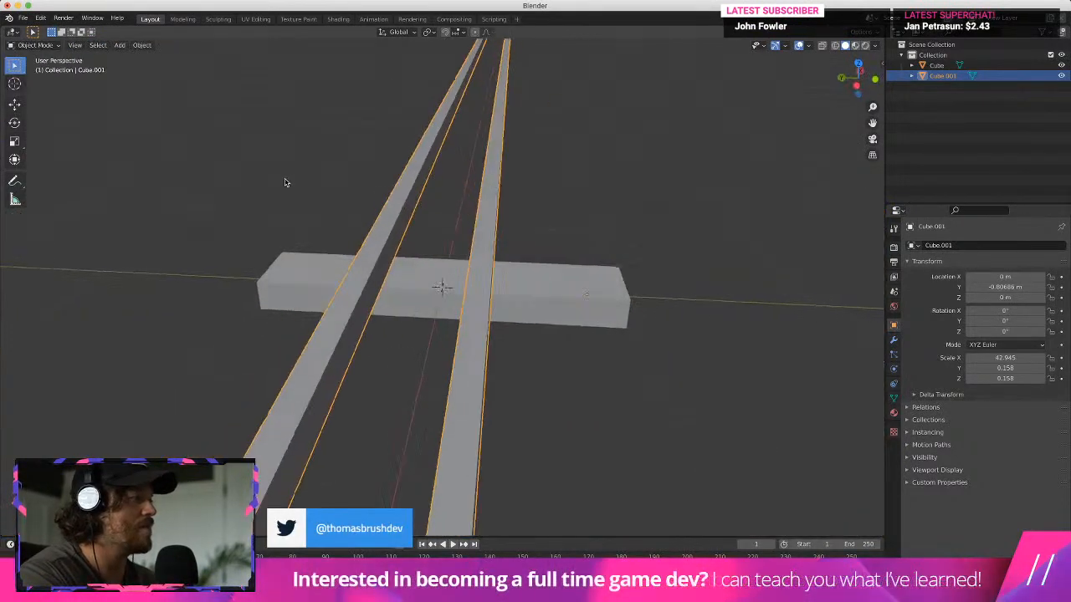
{"action": "middle_click_drag", "start_coordinate": [284, 182], "coordinate": [436, 251]}
{"action": "key", "text": "s"}
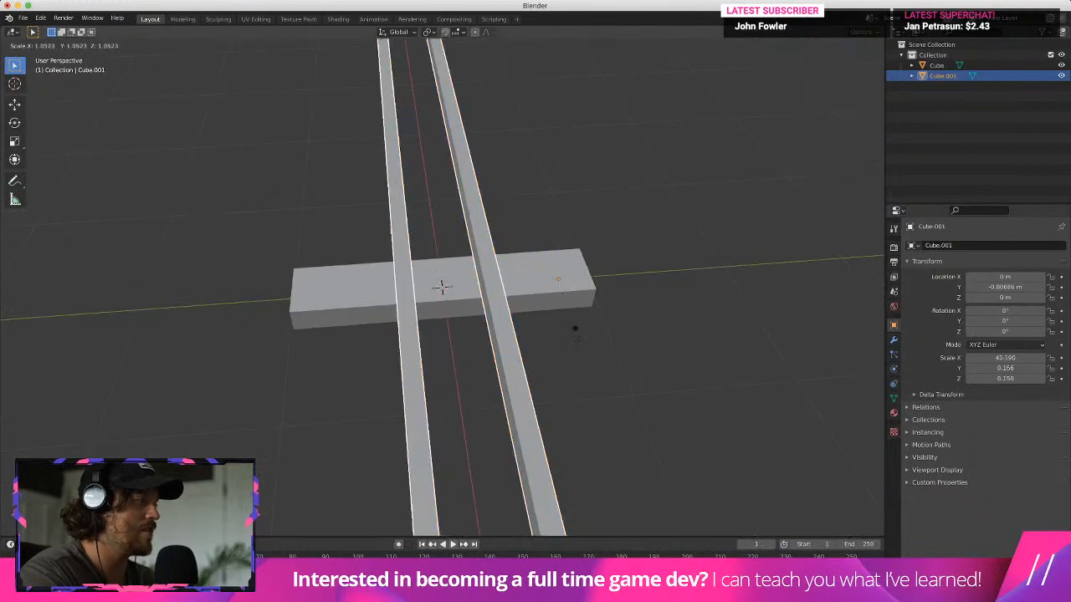
{"action": "left_click", "coordinate": [622, 329]}
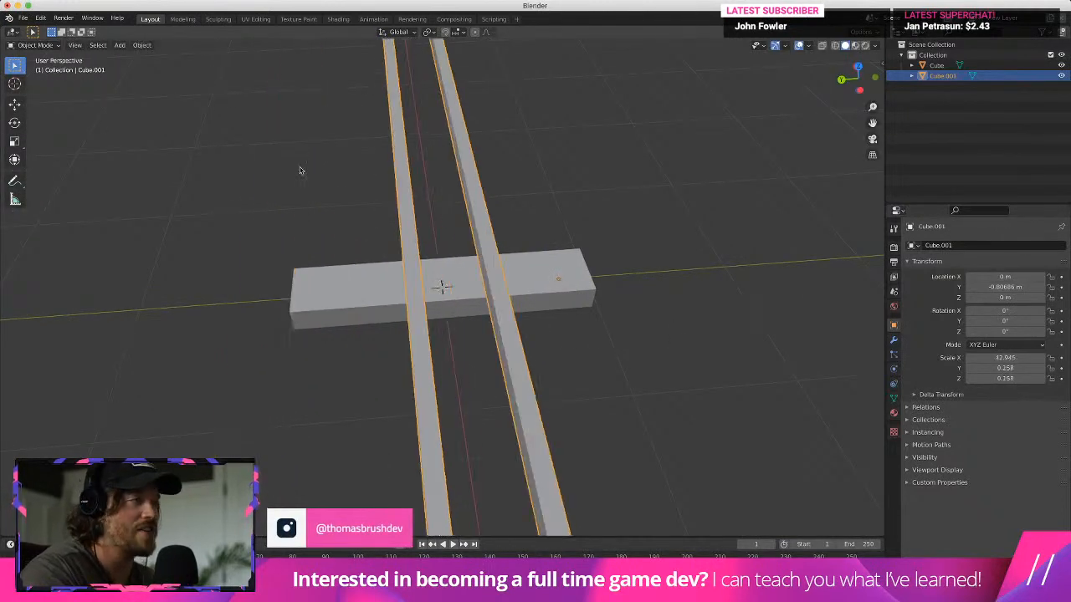
Set the rails' origin to their geometry and scale them up uniformly to about 0.300 in Y and Z
{"action": "left_click", "coordinate": [152, 48]}
{"action": "mouse_move", "coordinate": [209, 68]}
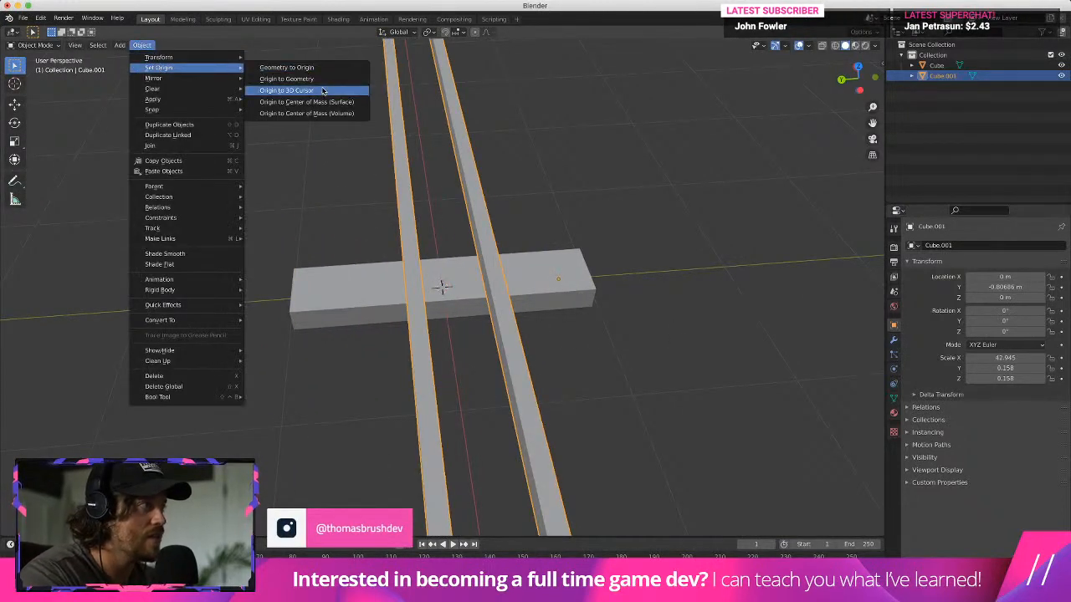
{"action": "left_click", "coordinate": [320, 79]}
{"action": "key", "text": "s"}
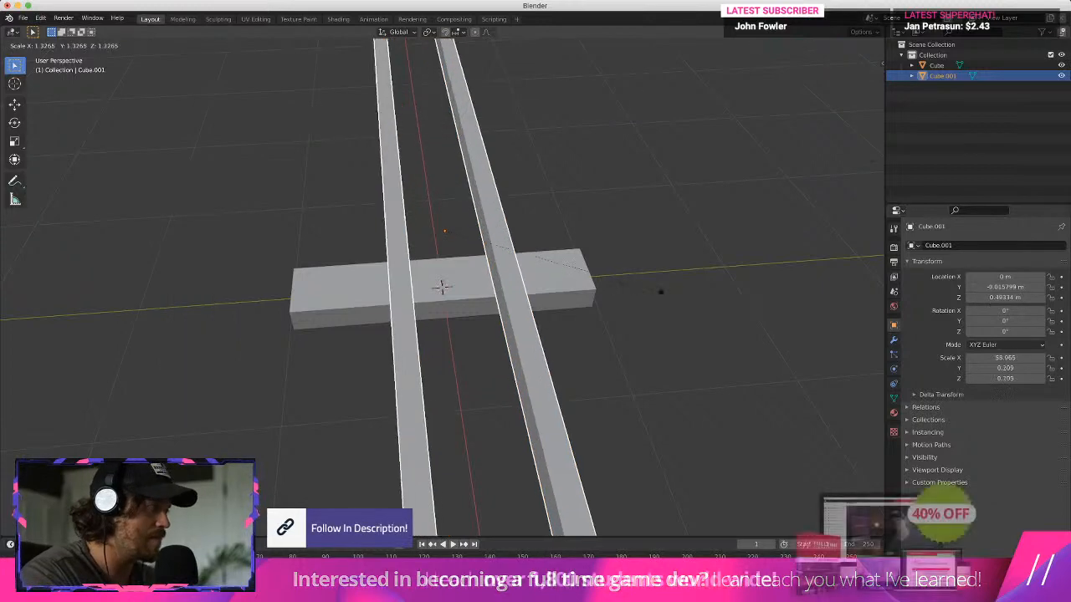
{"action": "left_click", "coordinate": [763, 303]}
Flatten the rails along Z to a scale of about 0.194
{"action": "key", "text": "KP_1"}
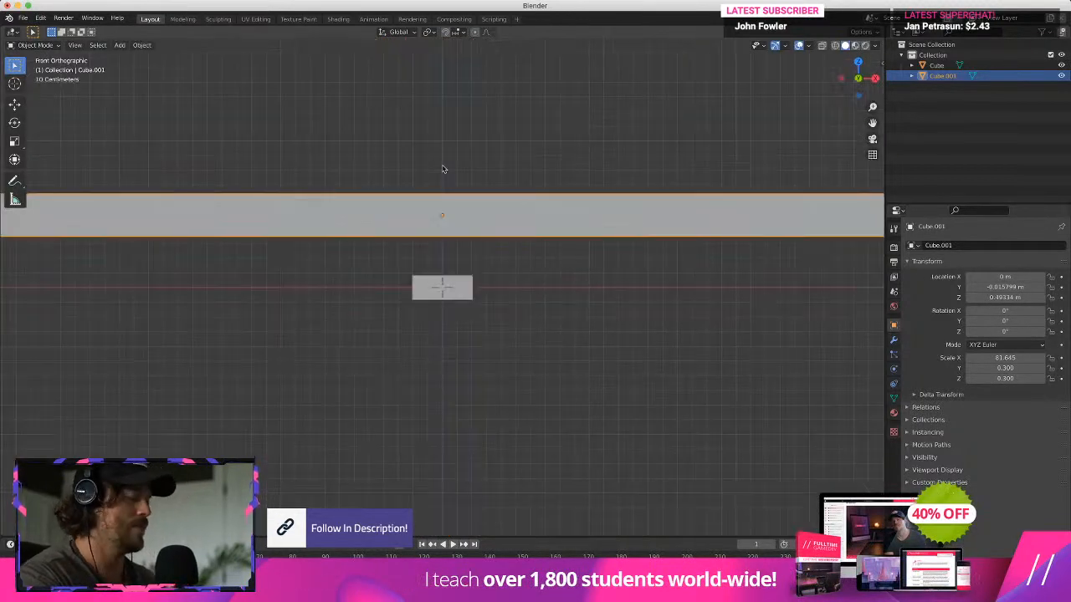
{"action": "middle_click_drag", "start_coordinate": [443, 169], "coordinate": [421, 120]}
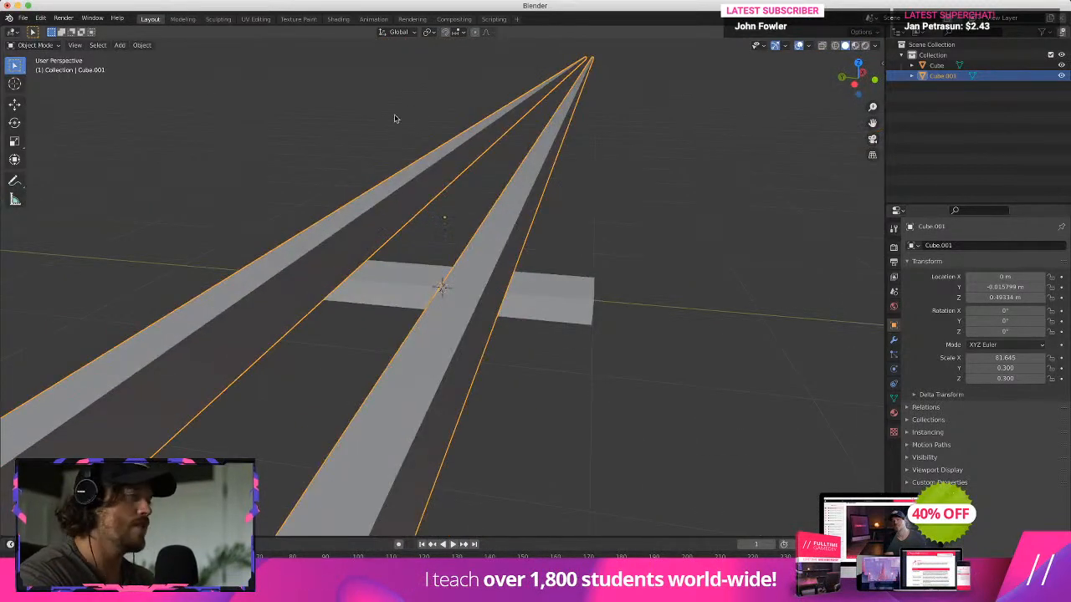
{"action": "key", "text": "s"}
{"action": "key", "text": "z"}
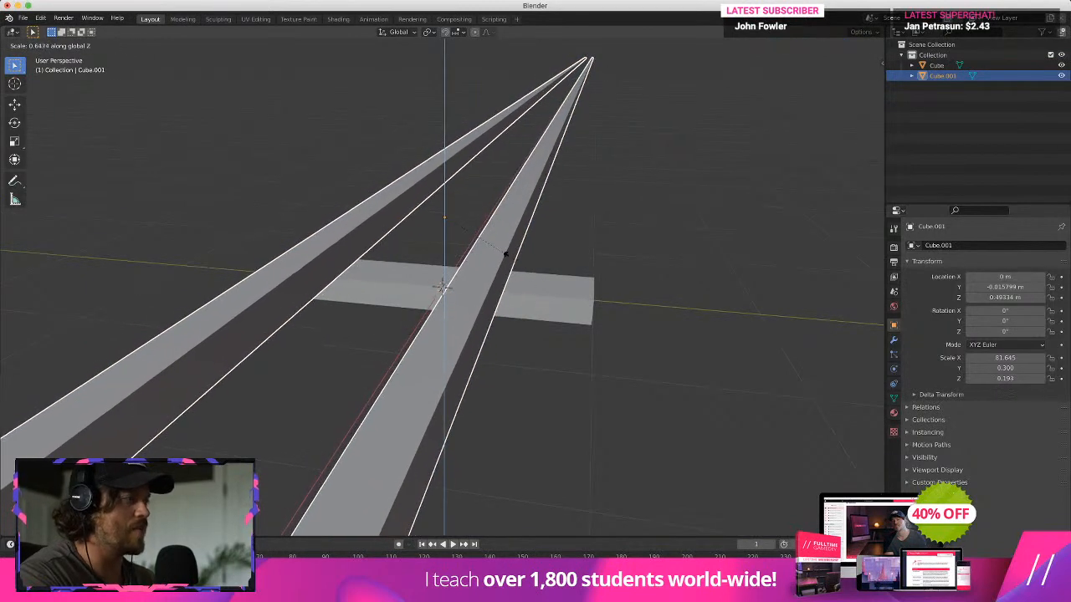
{"action": "left_click", "coordinate": [507, 254]}
Raise the crosstie along Z to a height of about 0.237 m, closer to the rails
{"action": "middle_click_drag", "start_coordinate": [507, 253], "coordinate": [490, 328]}
{"action": "scroll", "coordinate": [545, 248], "scroll_direction": "down", "scroll_amount": 3}
{"action": "left_click", "coordinate": [490, 328]}
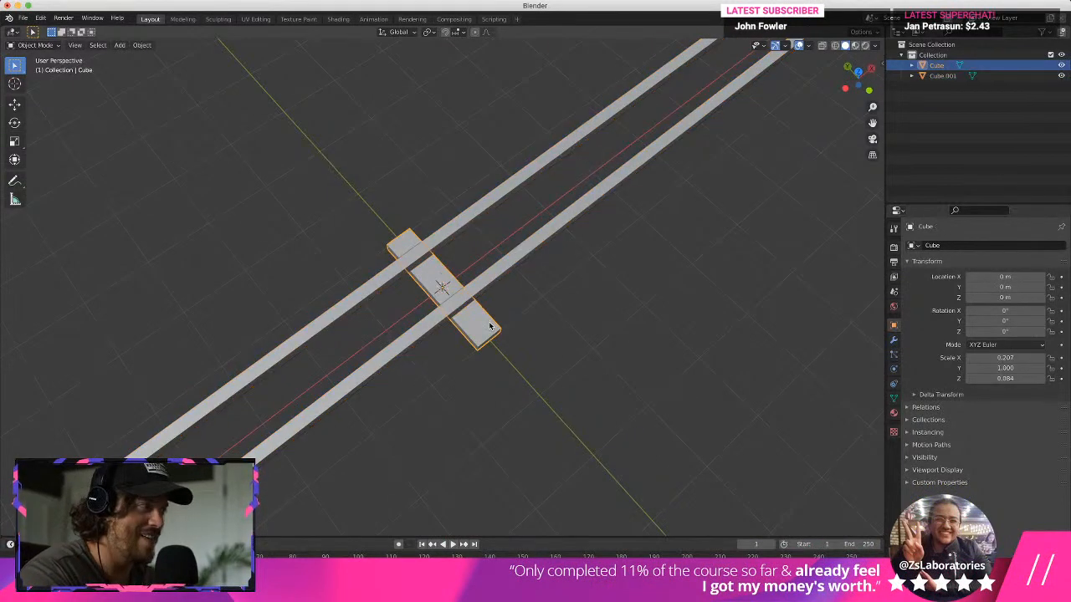
{"action": "key", "text": "g"}
{"action": "key", "text": "z"}
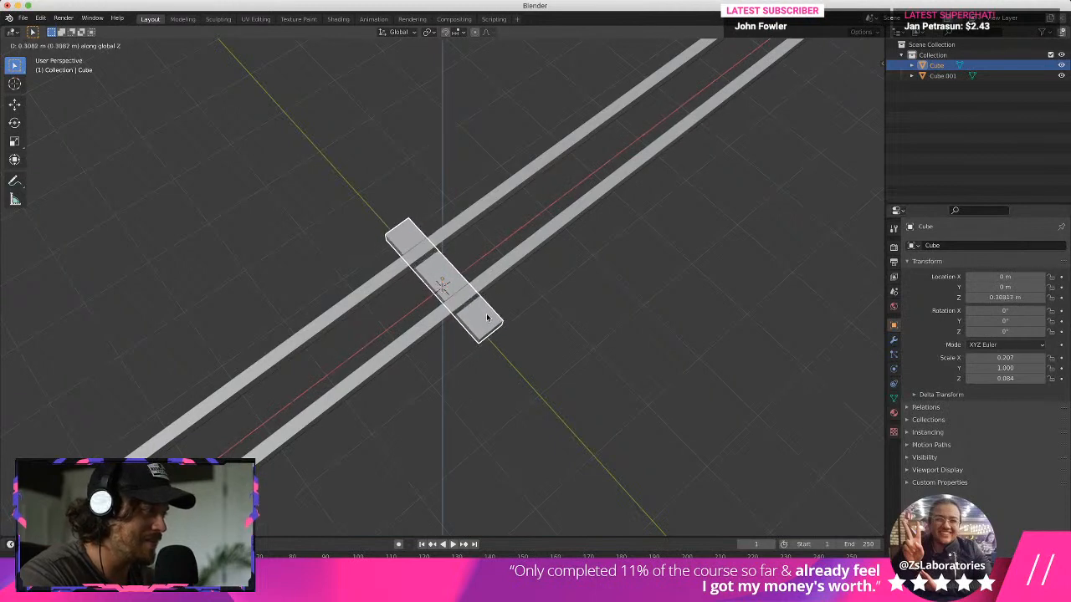
{"action": "left_click", "coordinate": [489, 319]}
Shorten the crosstie along Y to a scale of about 0.680 and thin it along Z to about 0.061
{"action": "middle_click_drag", "start_coordinate": [494, 316], "coordinate": [603, 296]}
{"action": "key", "text": "s"}
{"action": "key", "text": "y"}
{"action": "left_click", "coordinate": [556, 235]}
{"action": "key", "text": "s"}
{"action": "key", "text": "z"}
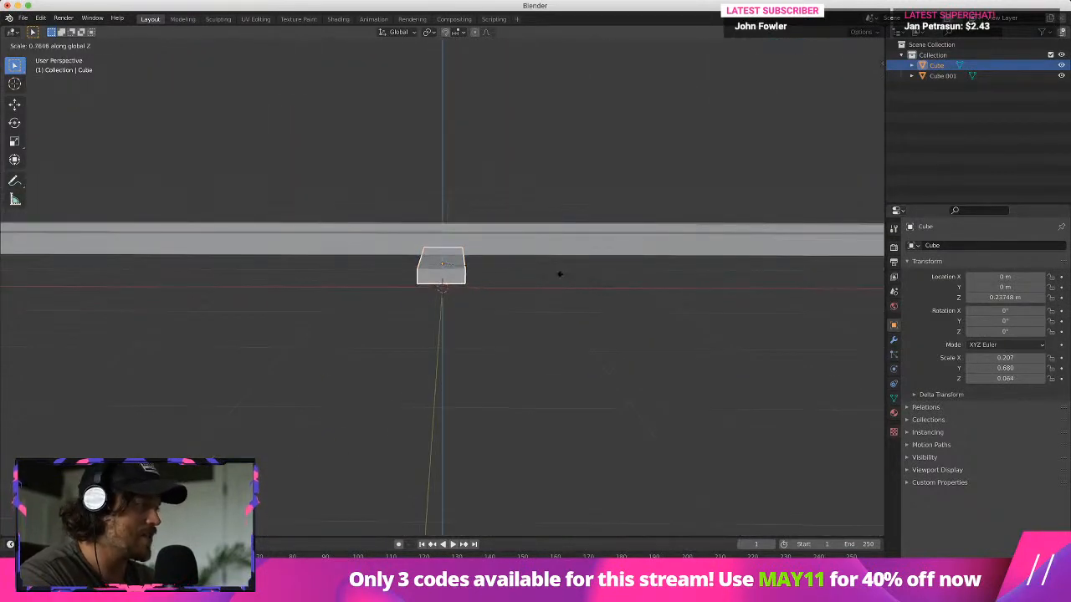
{"action": "left_click", "coordinate": [560, 274]}
Move the crosstie up along Z to about 0.325 m so it sits against the underside of the rails
{"action": "key", "text": "g"}
{"action": "key", "text": "z"}
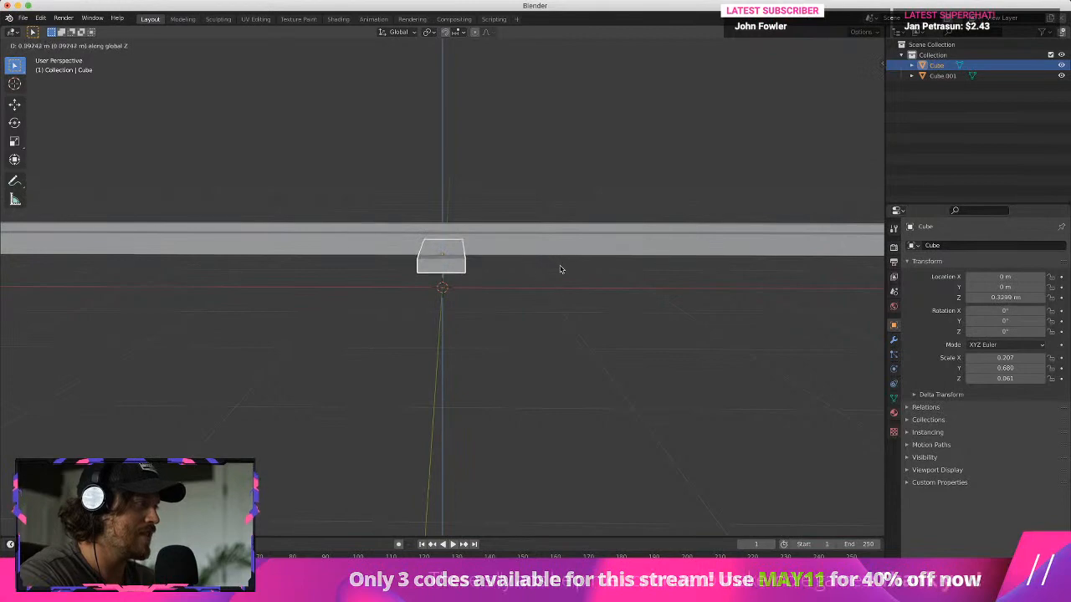
{"action": "left_click", "coordinate": [560, 268]}
{"action": "middle_click_drag", "start_coordinate": [560, 268], "coordinate": [696, 327]}
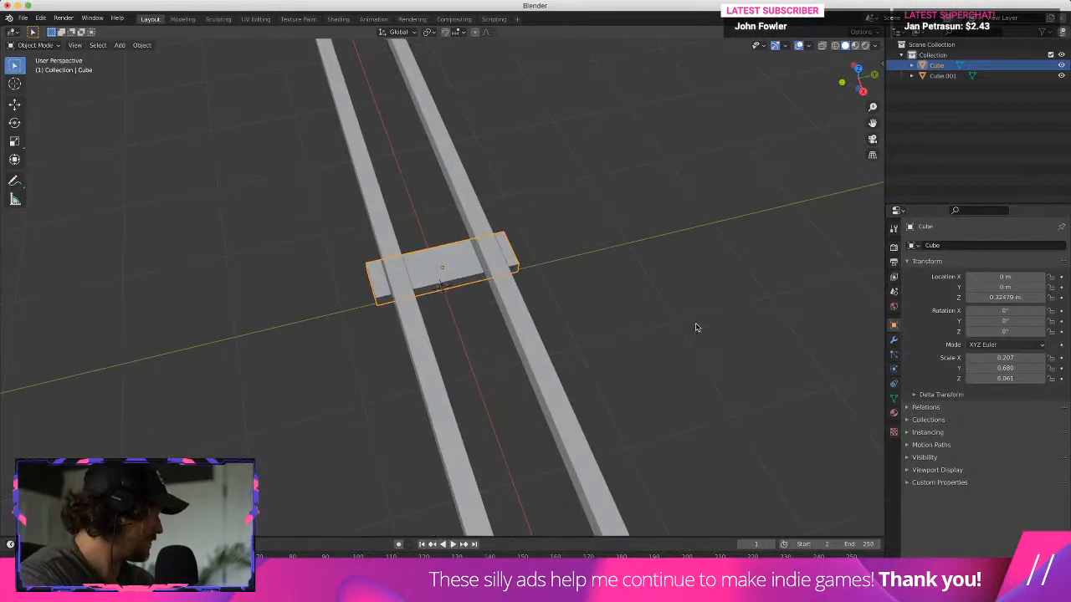
Thicken the crosstie along Z to a scale of about 0.149
{"action": "middle_click_drag", "start_coordinate": [272, 352], "coordinate": [378, 285]}
{"action": "middle_click_drag", "start_coordinate": [489, 266], "coordinate": [490, 264]}
{"action": "scroll", "coordinate": [490, 264], "scroll_direction": "up", "scroll_amount": 1}
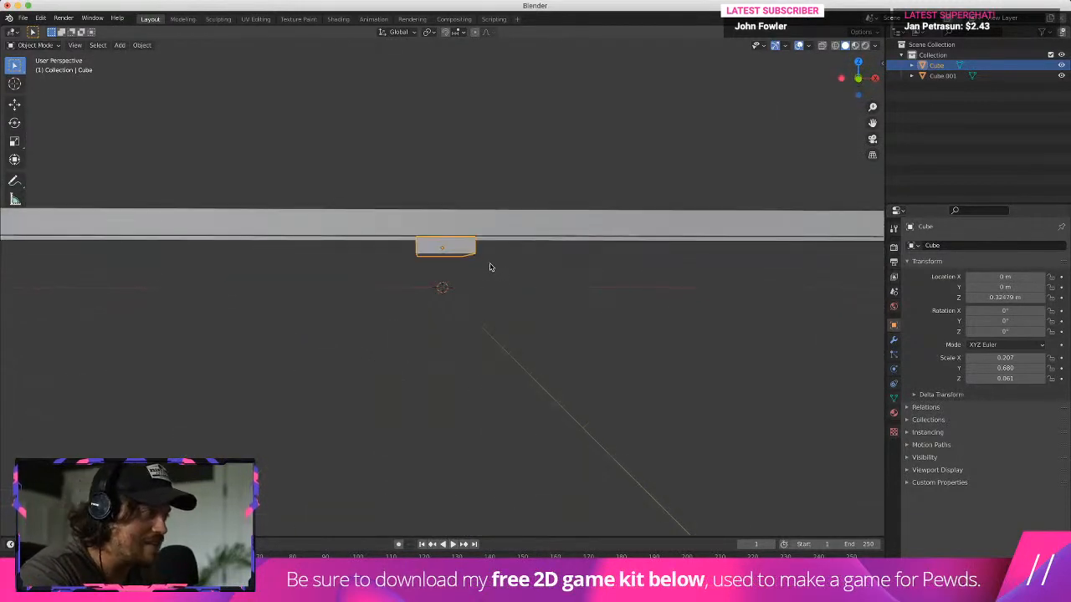
{"action": "key", "text": "s"}
{"action": "key", "text": "z"}
{"action": "left_click", "coordinate": [481, 357]}
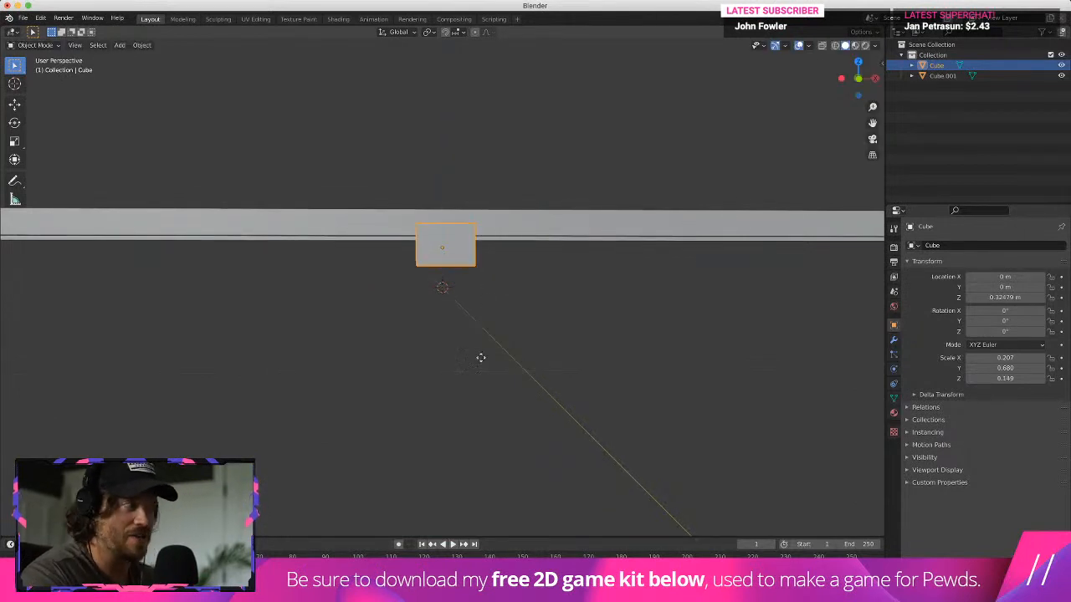
Lower the thickened crosstie along Z to about 0.244 m so it sits beneath the rails
{"action": "key", "text": "g"}
{"action": "key", "text": "z"}
{"action": "left_click", "coordinate": [482, 370]}
{"action": "middle_click_drag", "start_coordinate": [486, 360], "coordinate": [357, 322]}
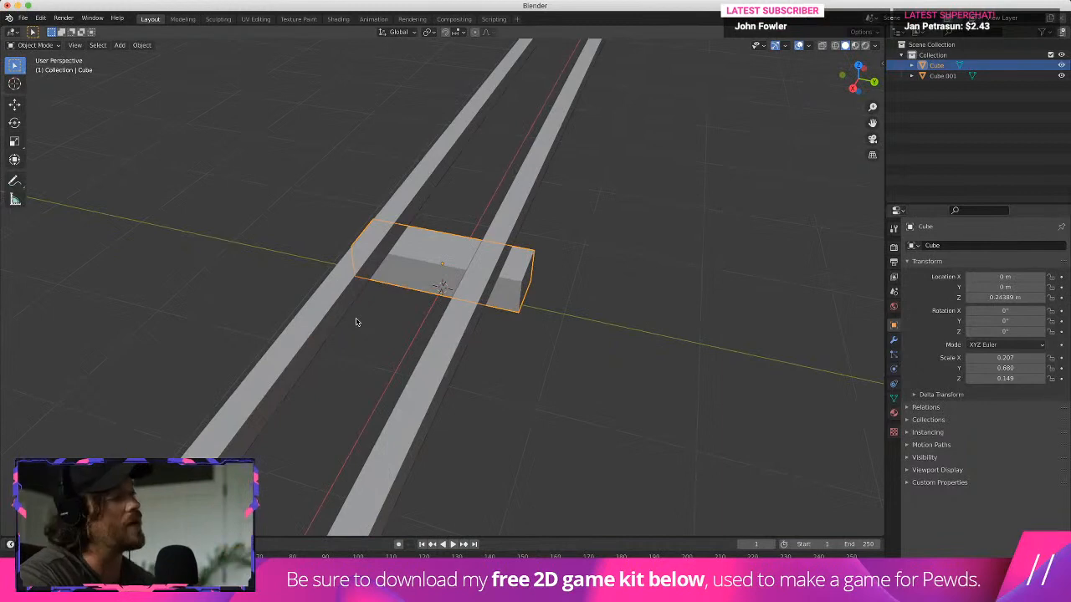
Select the rails and shorten them along X to a scale of about 16.581
{"action": "middle_click_drag", "start_coordinate": [564, 329], "coordinate": [520, 311]}
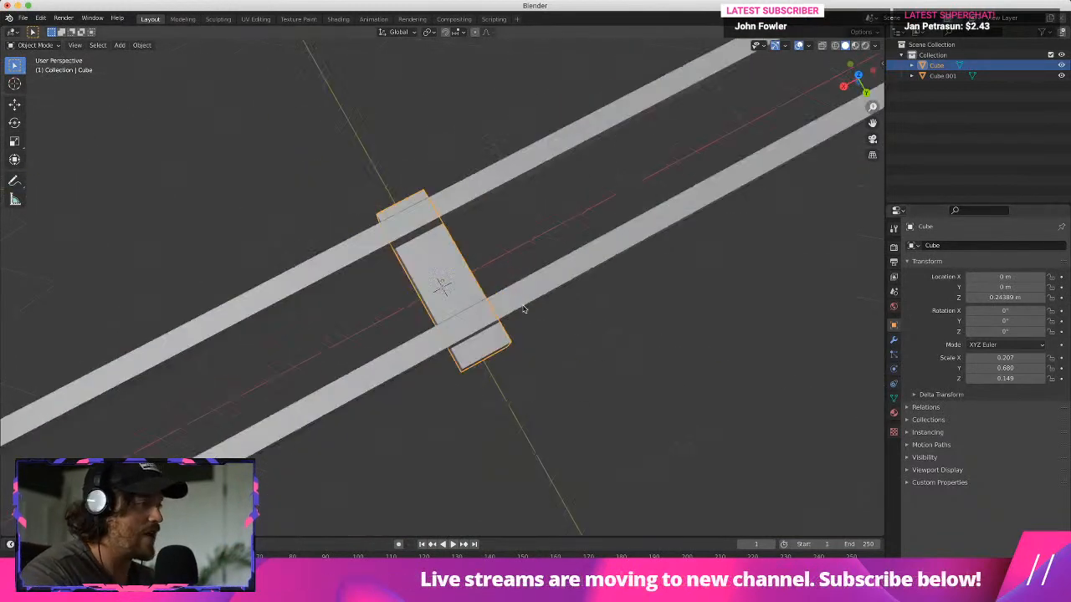
{"action": "scroll", "coordinate": [488, 306], "scroll_direction": "down", "scroll_amount": 6}
{"action": "scroll", "coordinate": [482, 310], "scroll_direction": "down", "scroll_amount": 4}
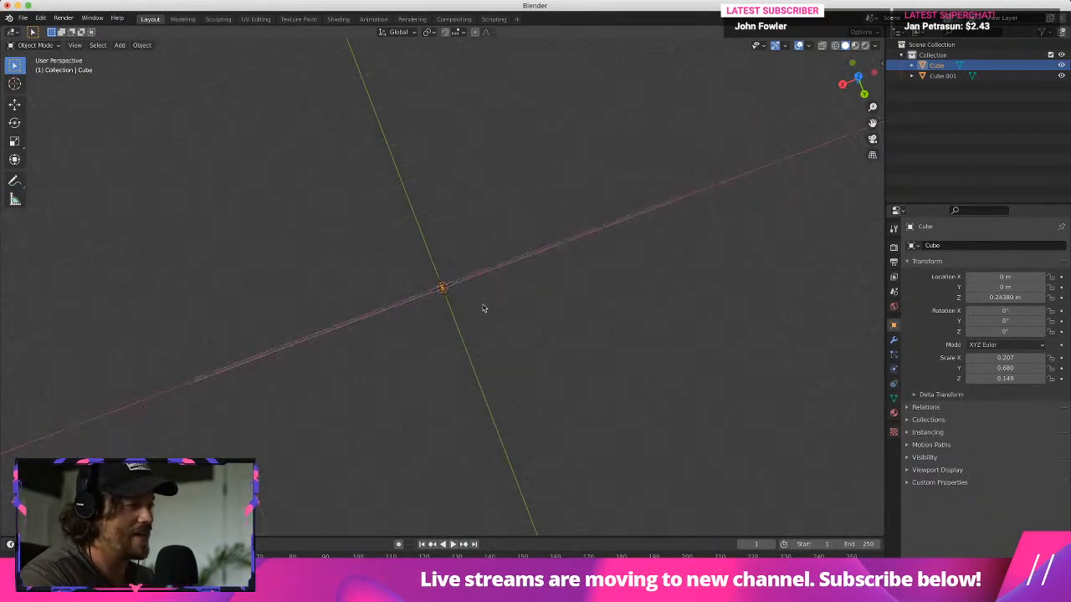
{"action": "scroll", "coordinate": [483, 308], "scroll_direction": "up", "scroll_amount": 2}
{"action": "left_click", "coordinate": [484, 278]}
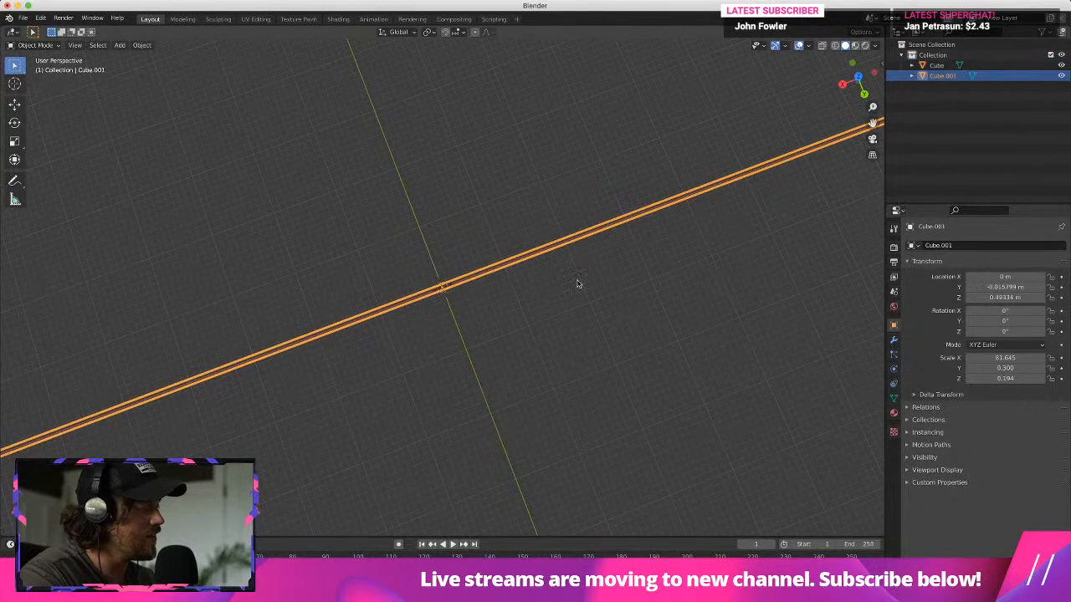
{"action": "key", "text": "s"}
{"action": "key", "text": "z"}
{"action": "key", "text": "y"}
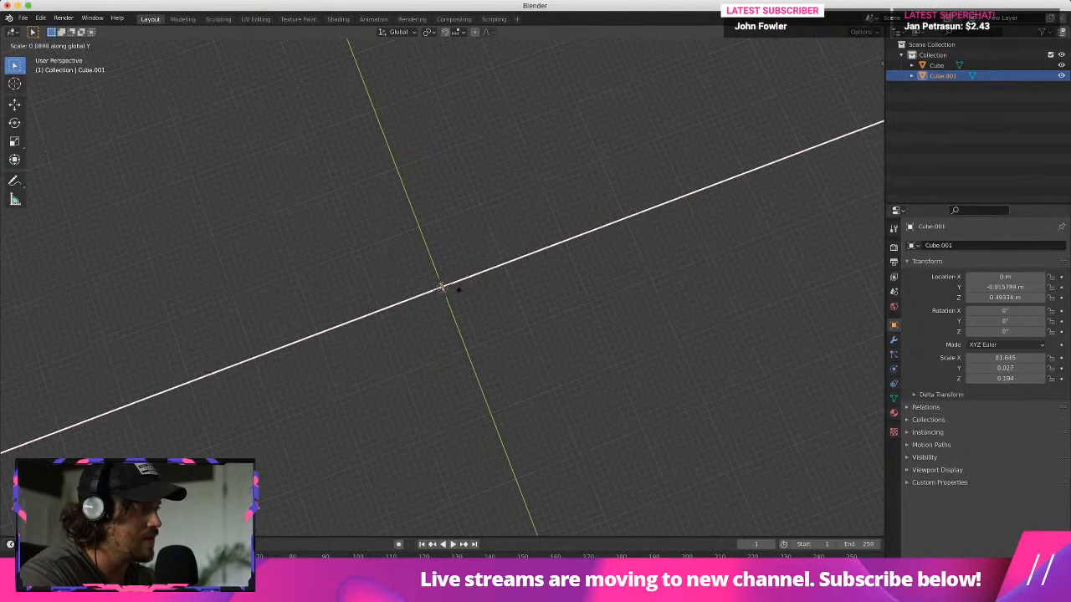
{"action": "key", "text": "x"}
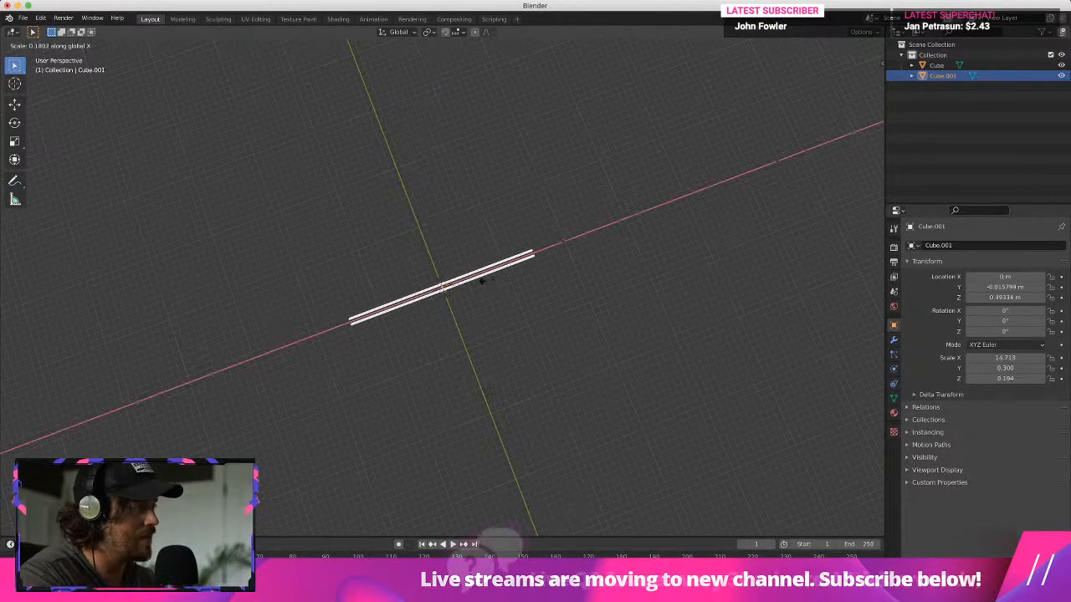
{"action": "left_click", "coordinate": [465, 290]}
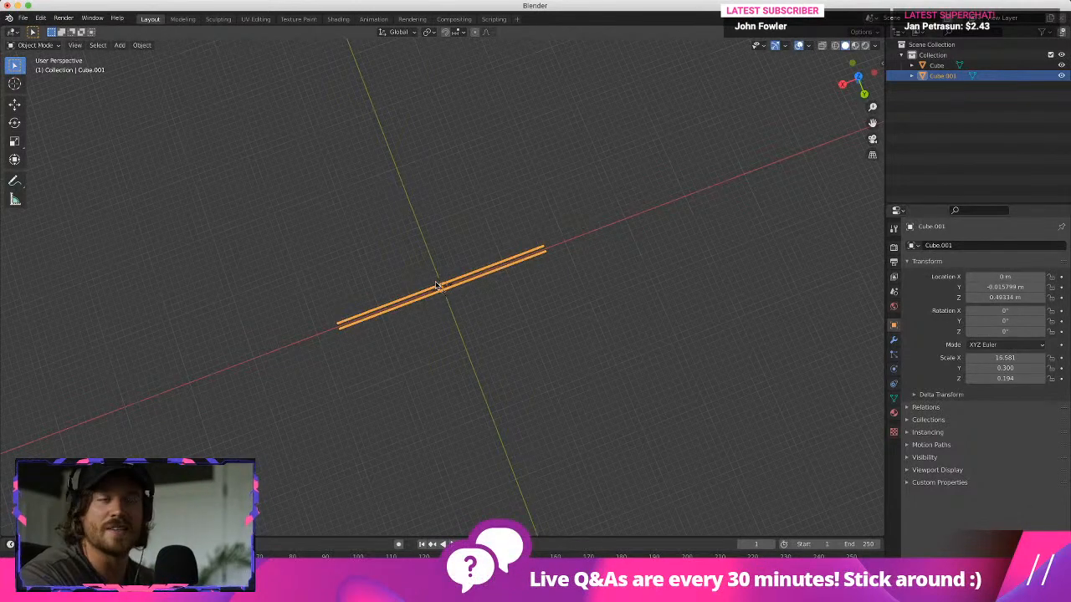
Apply all transforms to the rails, resetting their location to 0 and their scale to 1
{"action": "left_click", "coordinate": [141, 45]}
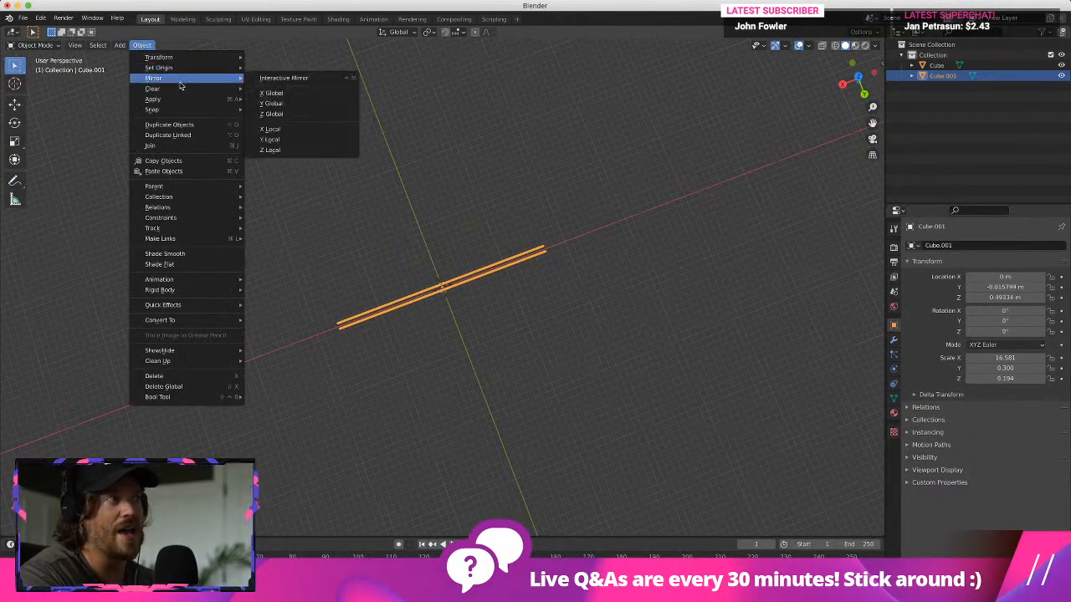
{"action": "mouse_move", "coordinate": [185, 101]}
{"action": "left_click", "coordinate": [264, 131]}
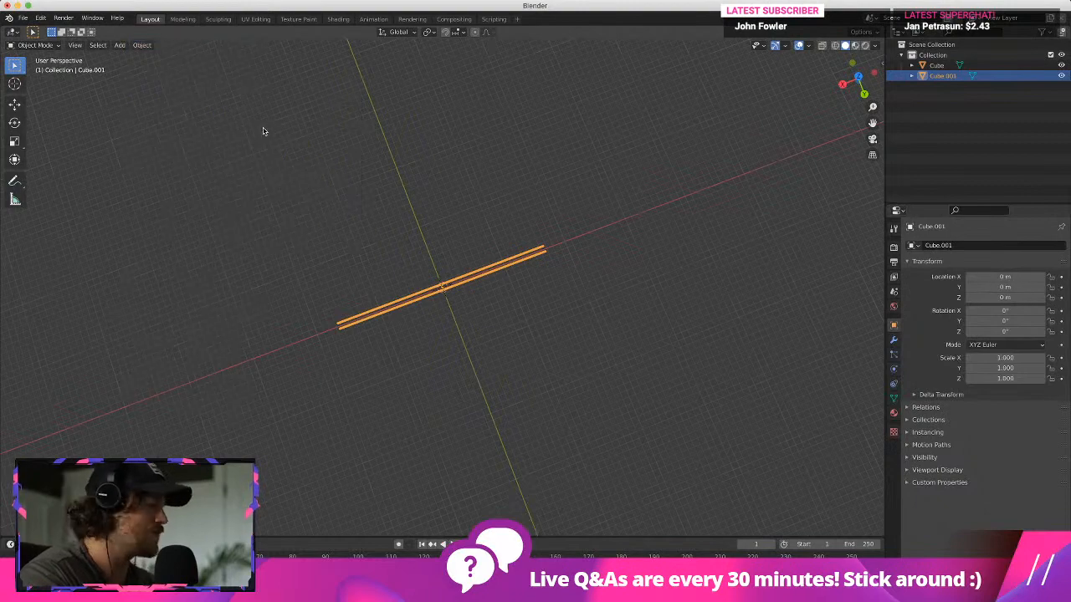
{"action": "key", "text": "ctrl+Up"}
{"action": "key", "text": "ctrl+Up"}
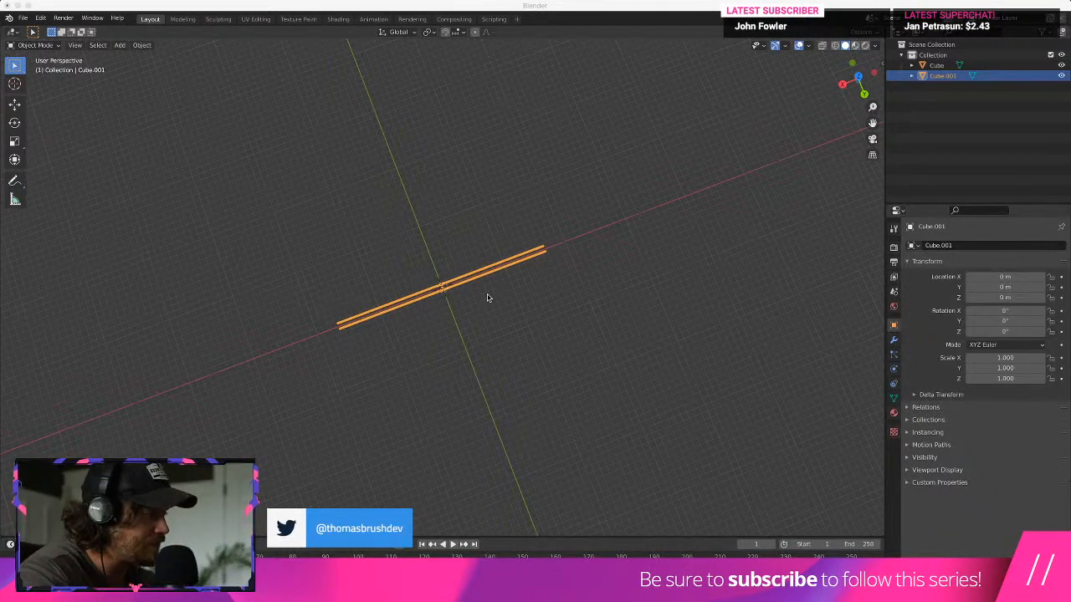
Select the crosstie between the rails and open its modifier settings
{"action": "left_click", "coordinate": [433, 311]}
{"action": "scroll", "coordinate": [433, 311], "scroll_direction": "up", "scroll_amount": 8}
{"action": "middle_click_drag", "start_coordinate": [432, 311], "coordinate": [468, 291]}
{"action": "left_click", "coordinate": [468, 289]}
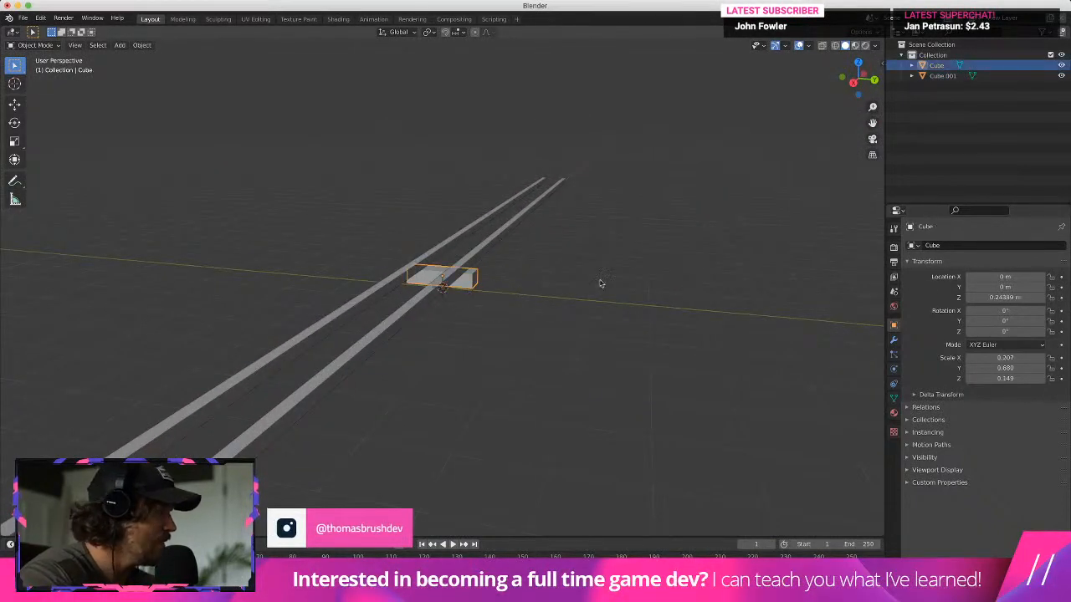
{"action": "left_click", "coordinate": [894, 341]}
Try a Mirror modifier on the crosstie
{"action": "left_click", "coordinate": [956, 247]}
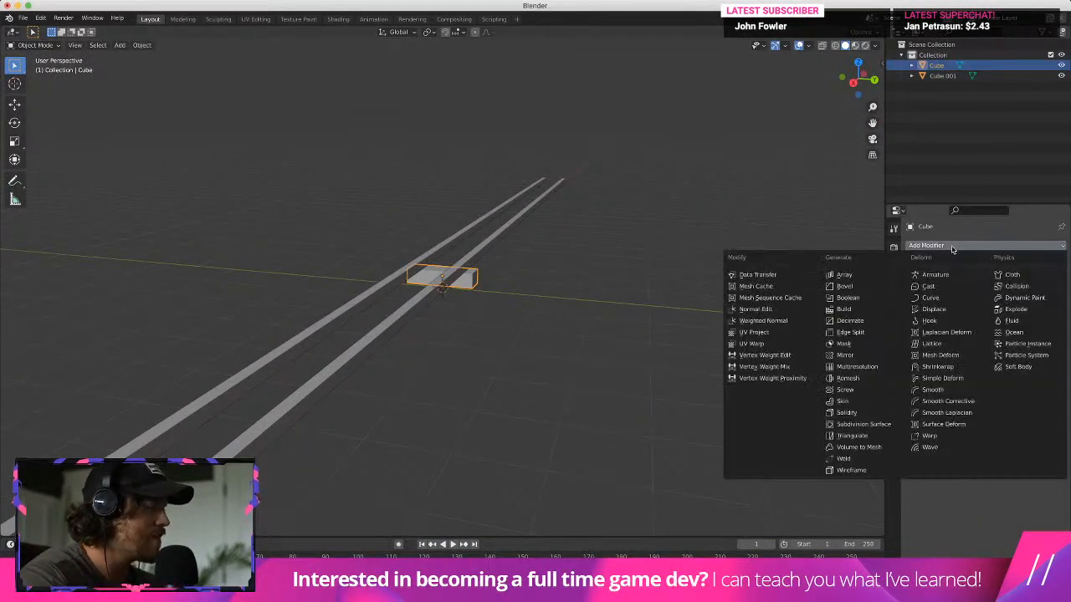
{"action": "left_click", "coordinate": [862, 354]}
{"action": "middle_click_drag", "start_coordinate": [686, 309], "coordinate": [510, 302]}
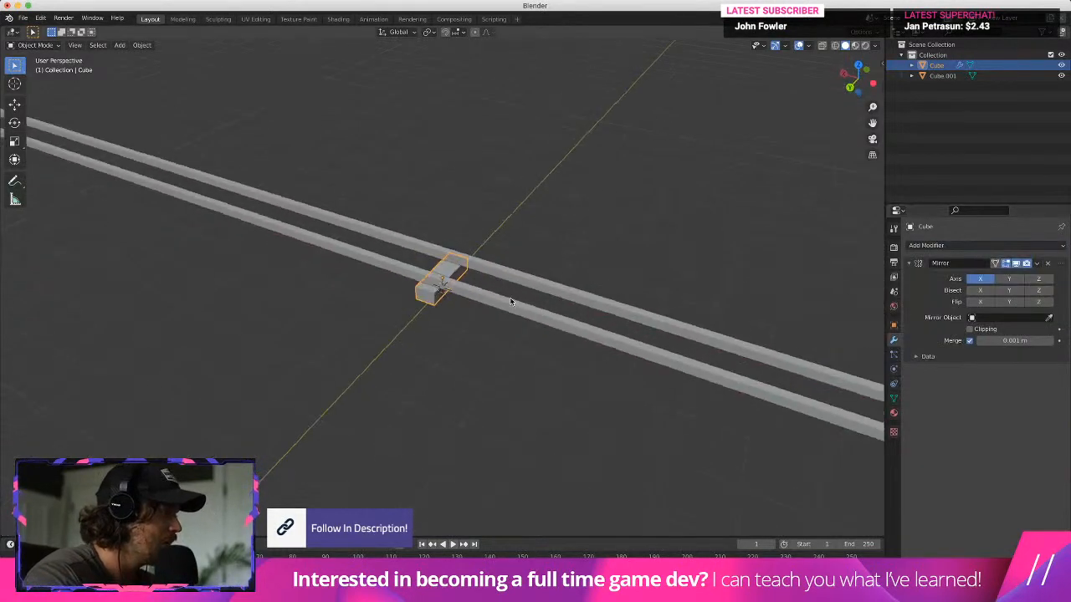
{"action": "scroll", "coordinate": [510, 302], "scroll_direction": "down", "scroll_amount": 4}
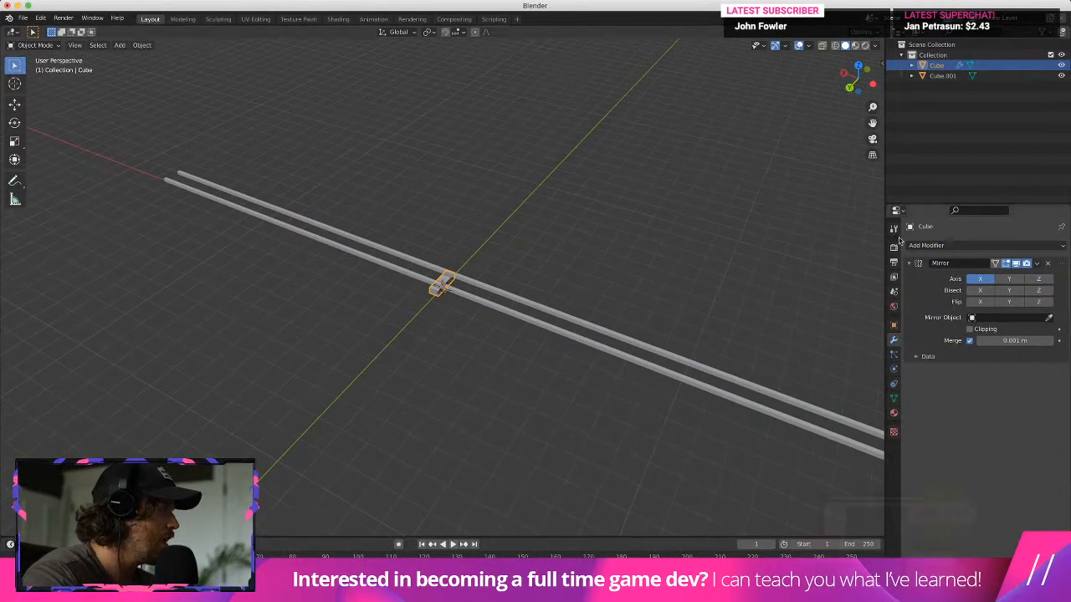
Add an Array modifier to the crosstie
{"action": "left_click", "coordinate": [954, 248]}
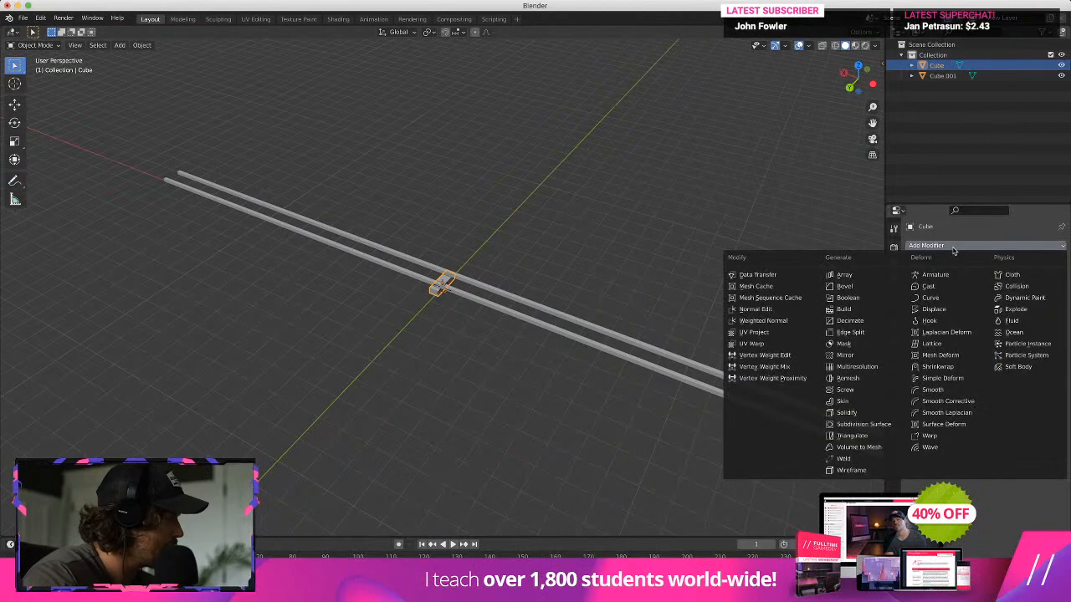
{"action": "left_click", "coordinate": [861, 277]}
{"action": "middle_click_drag", "start_coordinate": [481, 355], "coordinate": [507, 399]}
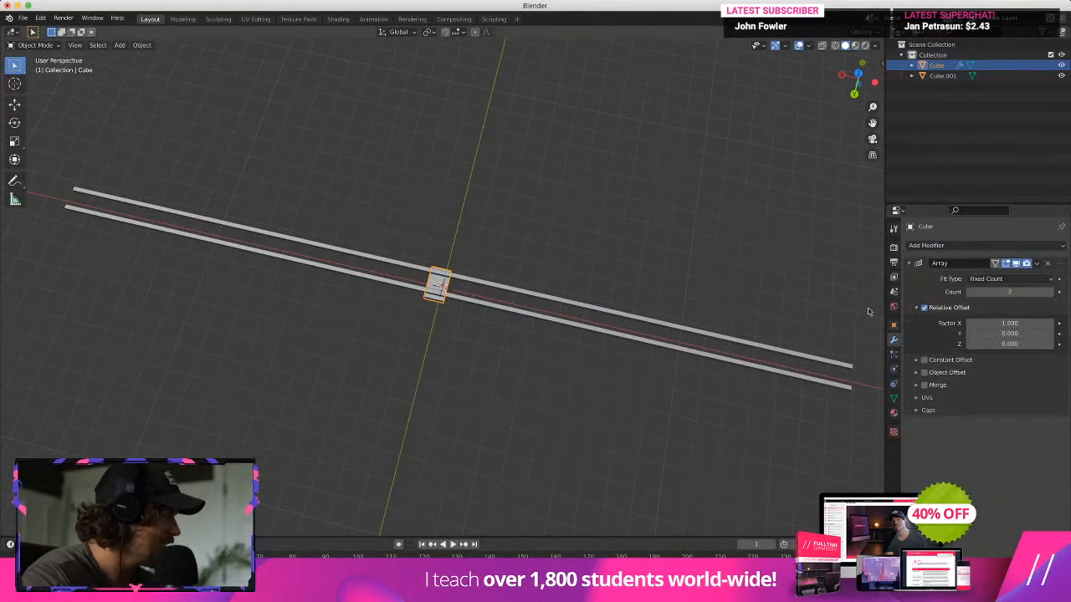
Move the arrayed crosstie about -16.26 m along X to the end of the rails
{"action": "key", "text": "g"}
{"action": "key", "text": "z"}
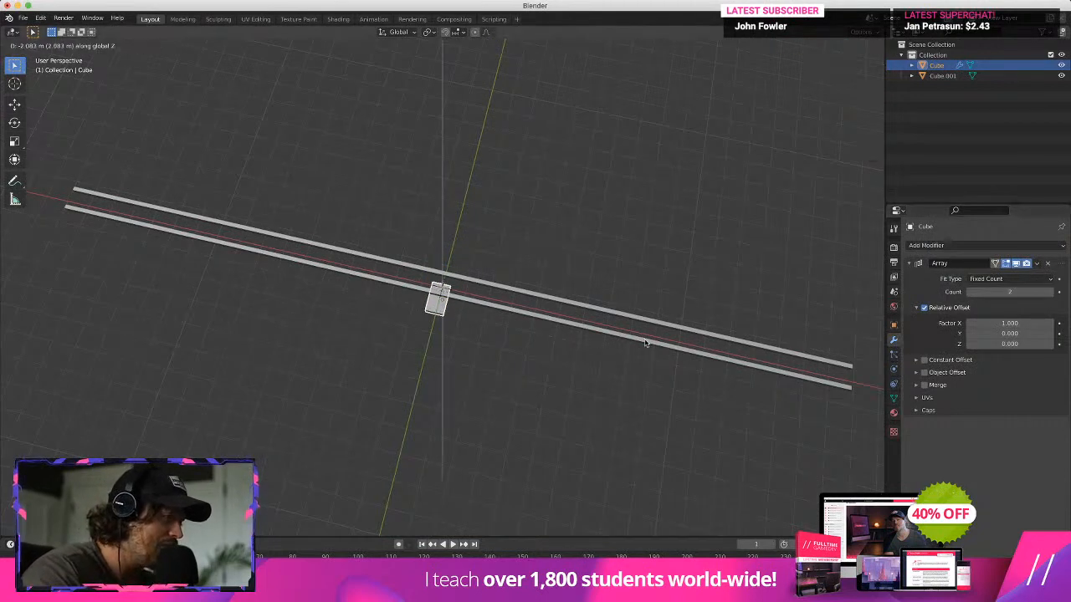
{"action": "key", "text": "x"}
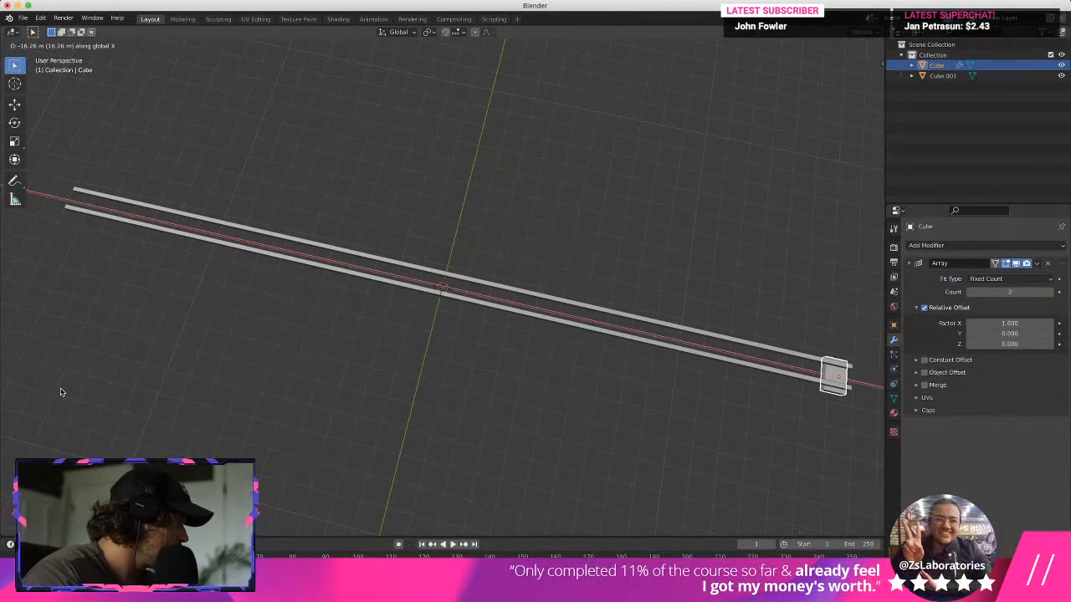
{"action": "left_click", "coordinate": [64, 390]}
{"action": "middle_click_drag", "start_coordinate": [738, 374], "coordinate": [645, 317]}
{"action": "scroll", "coordinate": [565, 366], "scroll_direction": "up", "scroll_amount": 3}
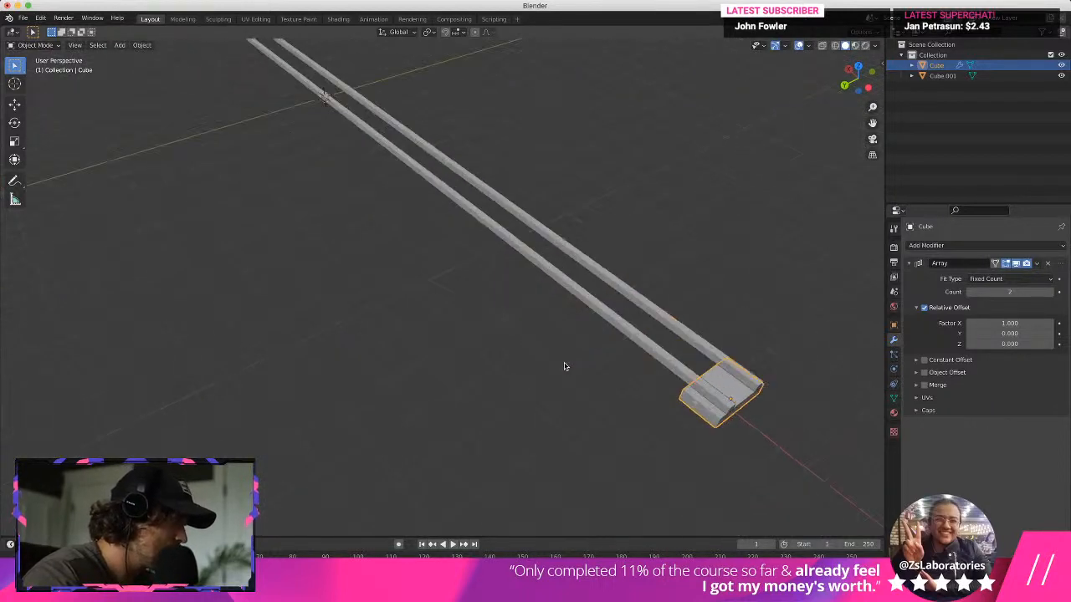
{"action": "middle_click_drag", "start_coordinate": [570, 365], "coordinate": [545, 337]}
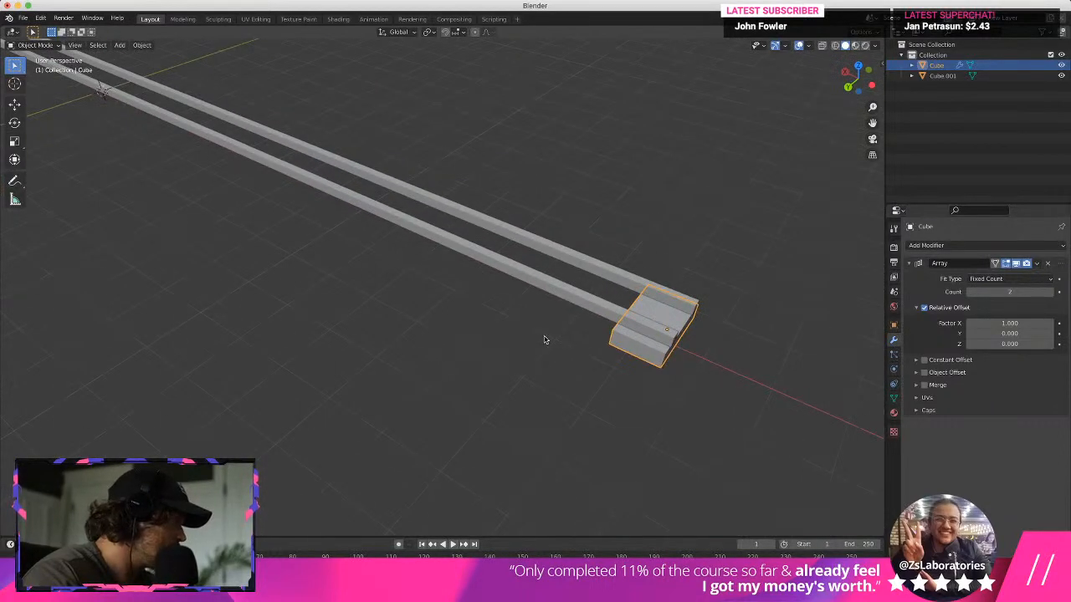
{"action": "key", "text": "shift+g"}
{"action": "key", "text": "Escape"}
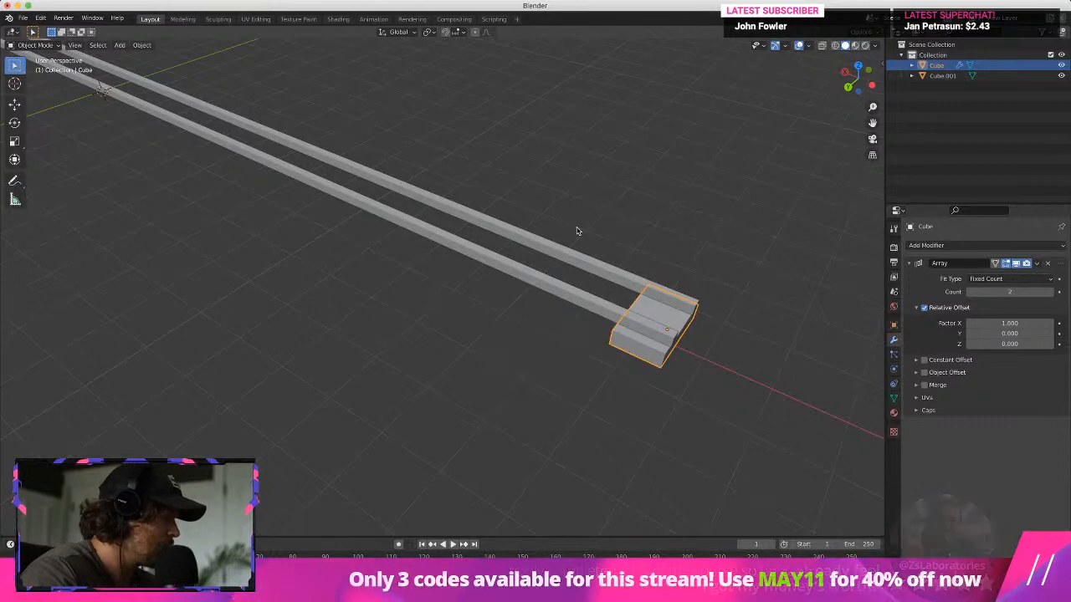
{"action": "left_click_drag", "start_coordinate": [558, 227], "coordinate": [829, 446]}
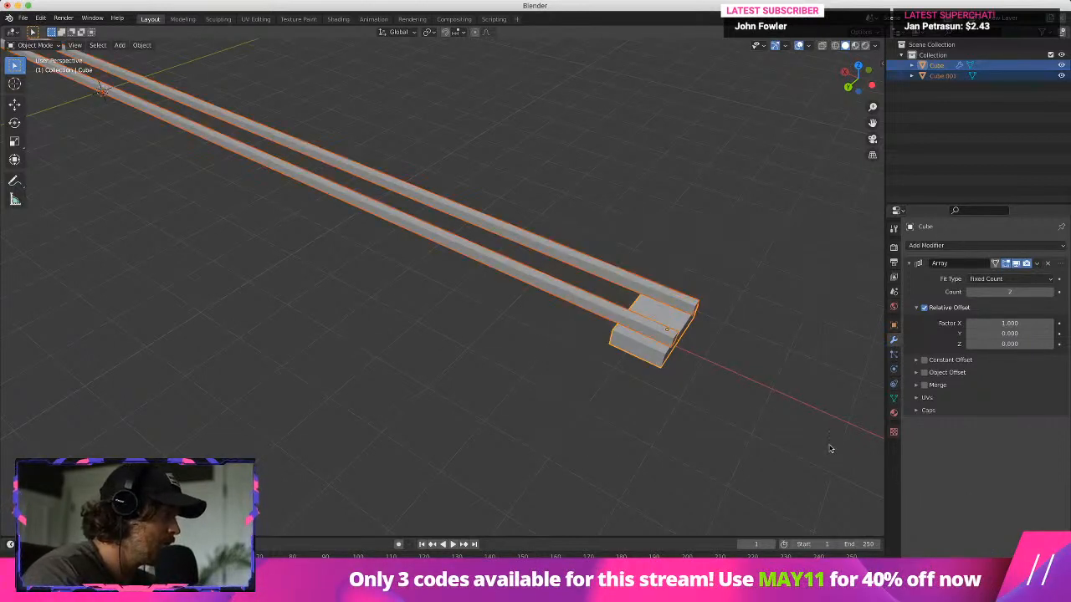
{"action": "left_click", "coordinate": [731, 433]}
{"action": "key", "text": "shift+g"}
{"action": "key", "text": "Escape"}
Select the crossties at the rail end and set the array's relative offset X factor to 1.700
{"action": "key", "text": "shift+b"}
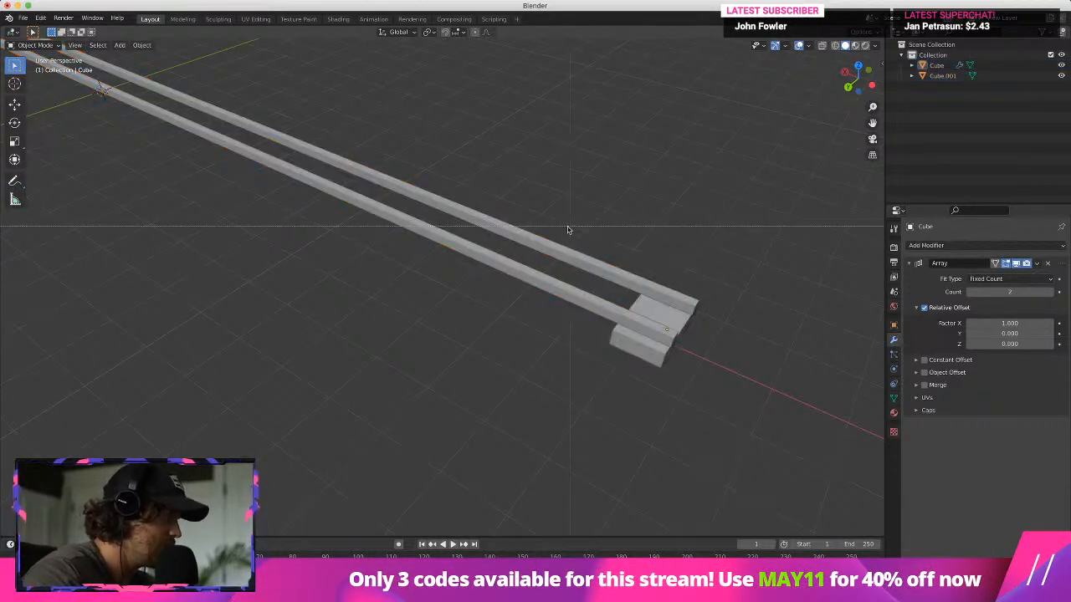
{"action": "left_click_drag", "start_coordinate": [567, 227], "coordinate": [773, 421]}
{"action": "middle_click_drag", "start_coordinate": [774, 421], "coordinate": [363, 330]}
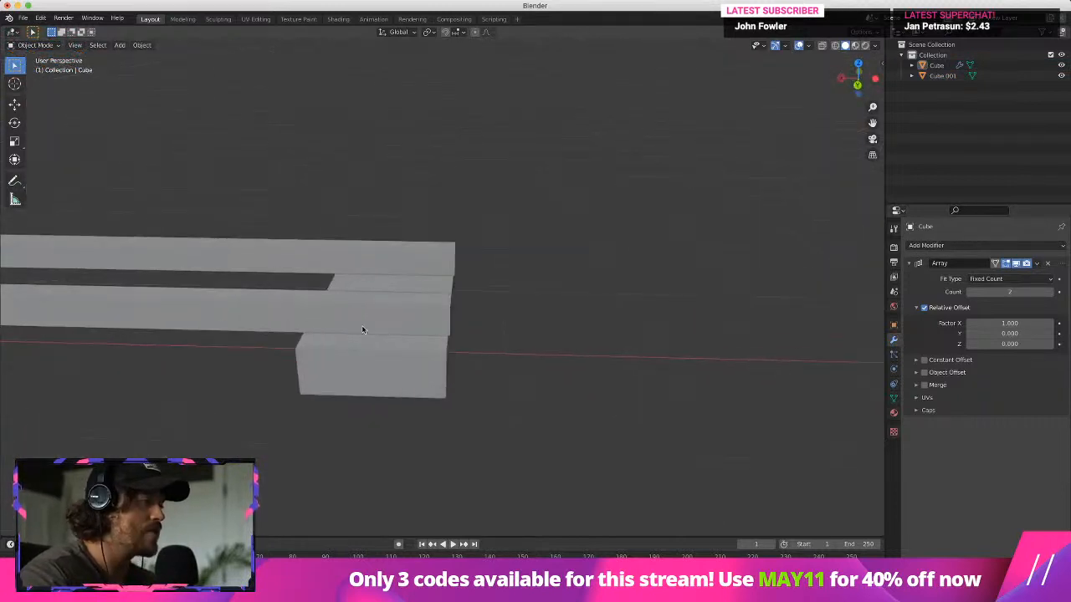
{"action": "left_click", "coordinate": [376, 373]}
{"action": "middle_click_drag", "start_coordinate": [376, 373], "coordinate": [388, 405]}
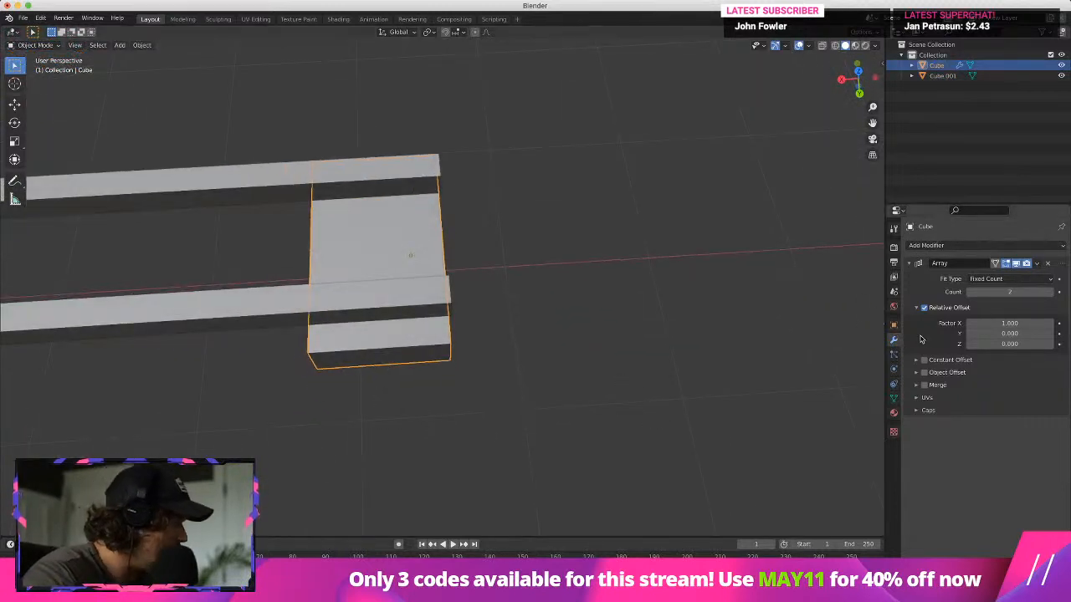
{"action": "left_click", "coordinate": [1049, 325]}
{"action": "left_click", "coordinate": [1049, 325]}
{"action": "left_click", "coordinate": [1049, 325]}
{"action": "left_click", "coordinate": [1050, 324]}
{"action": "left_click", "coordinate": [1049, 324]}
{"action": "left_click", "coordinate": [1049, 325]}
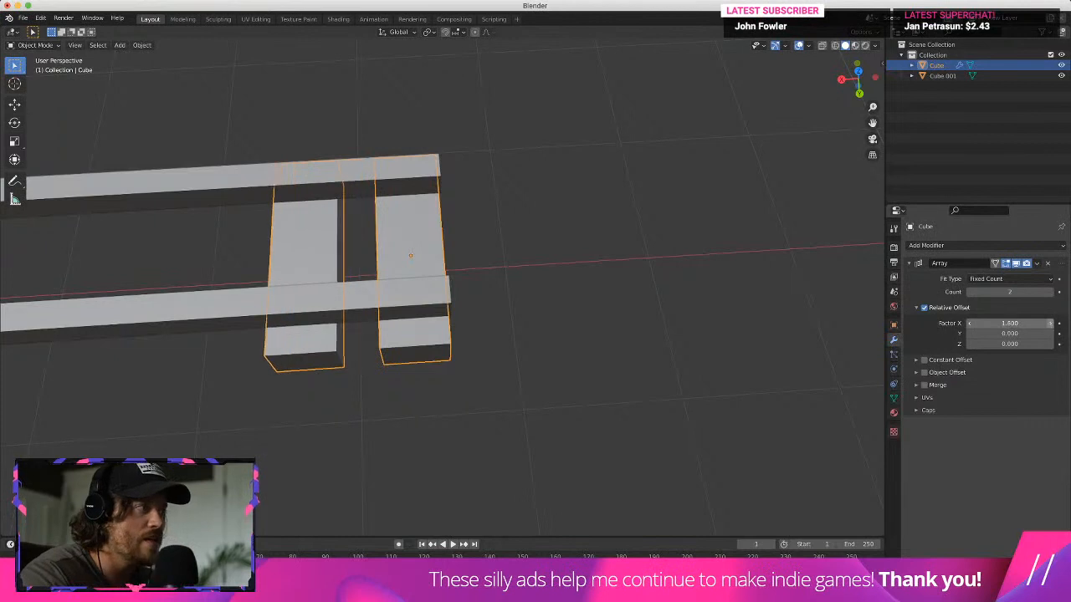
{"action": "double_click", "coordinate": [1047, 323]}
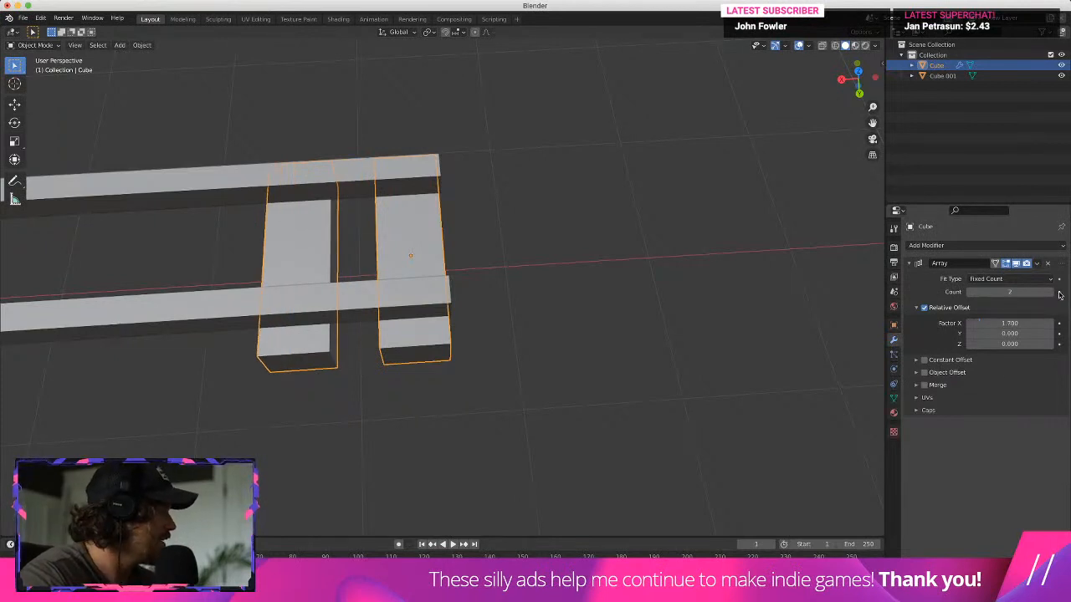
Set the crosstie array's count to 15
{"action": "left_click", "coordinate": [986, 293]}
{"action": "type", "text": "15"}
{"action": "key", "text": "Return"}
{"action": "scroll", "coordinate": [270, 275], "scroll_direction": "down", "scroll_amount": 3}
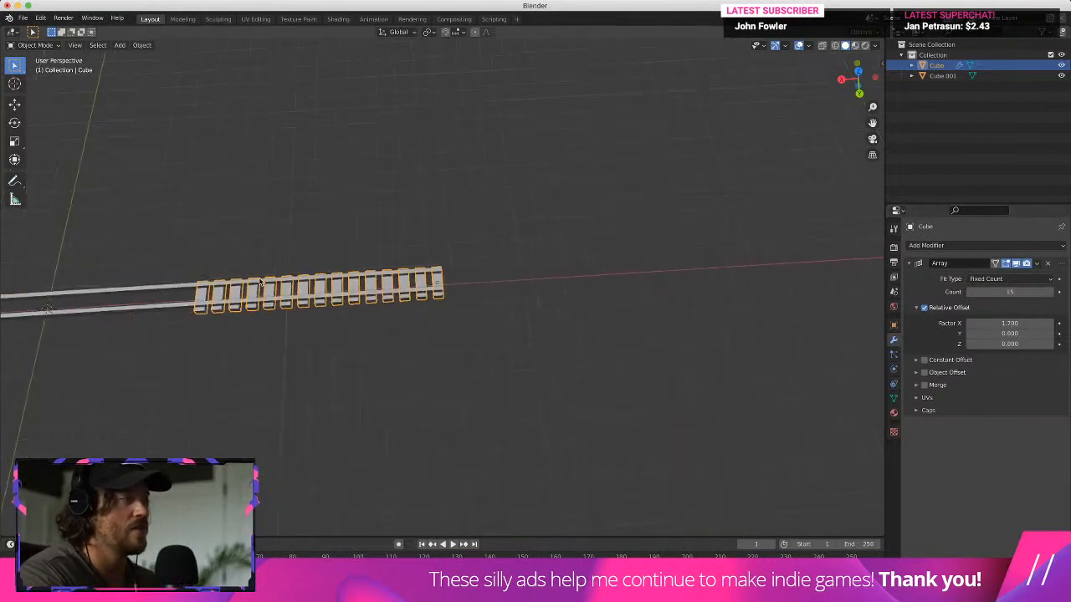
{"action": "middle_click_drag", "start_coordinate": [303, 283], "coordinate": [440, 300], "text": "shift"}
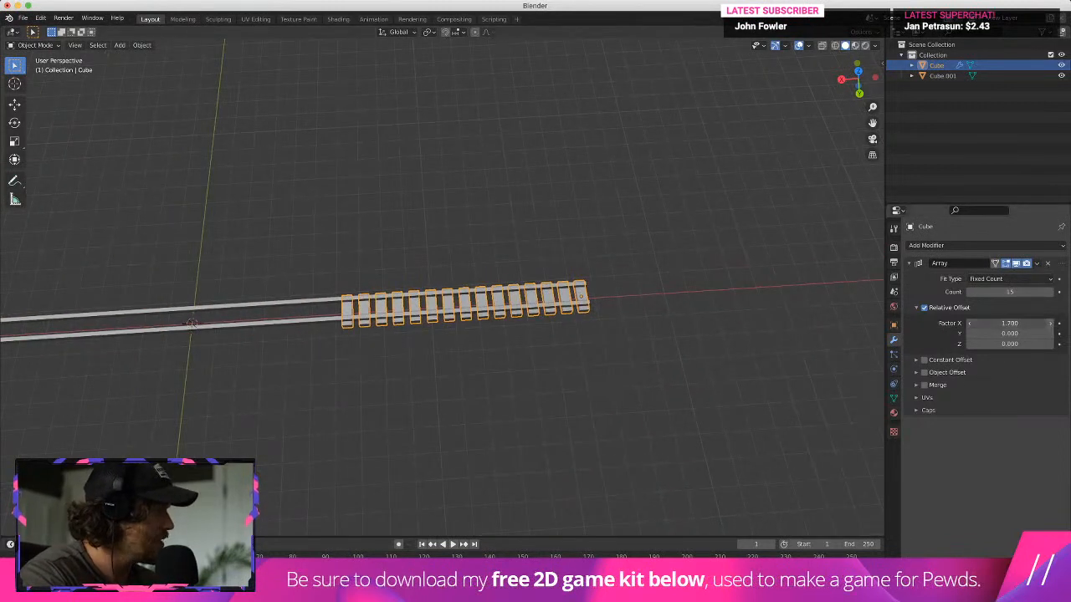
Widen the crosstie spacing by raising the array's relative offset X factor to 2.100
{"action": "left_click", "coordinate": [1050, 324]}
{"action": "left_click", "coordinate": [1049, 324]}
{"action": "left_click", "coordinate": [1050, 325]}
{"action": "left_click", "coordinate": [1049, 325]}
{"action": "left_click", "coordinate": [1049, 325]}
{"action": "left_click", "coordinate": [1050, 325]}
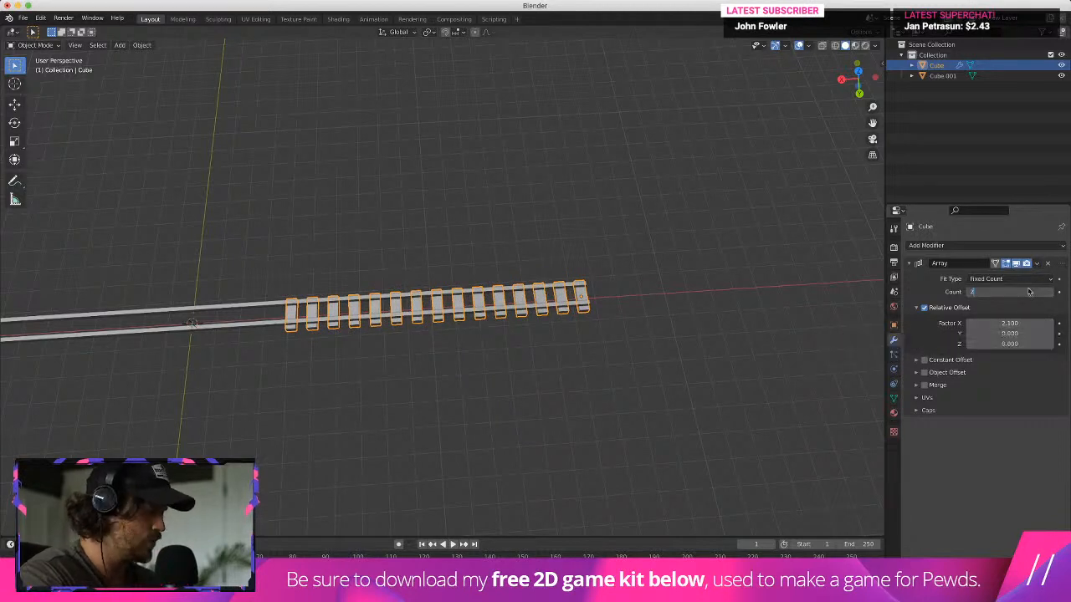
Raise the array's count by way of 20 and 40 to 38 so the crossties run along the rails
{"action": "type", "text": "0"}
{"action": "key", "text": "Return"}
{"action": "scroll", "coordinate": [438, 407], "scroll_direction": "down", "scroll_amount": 4}
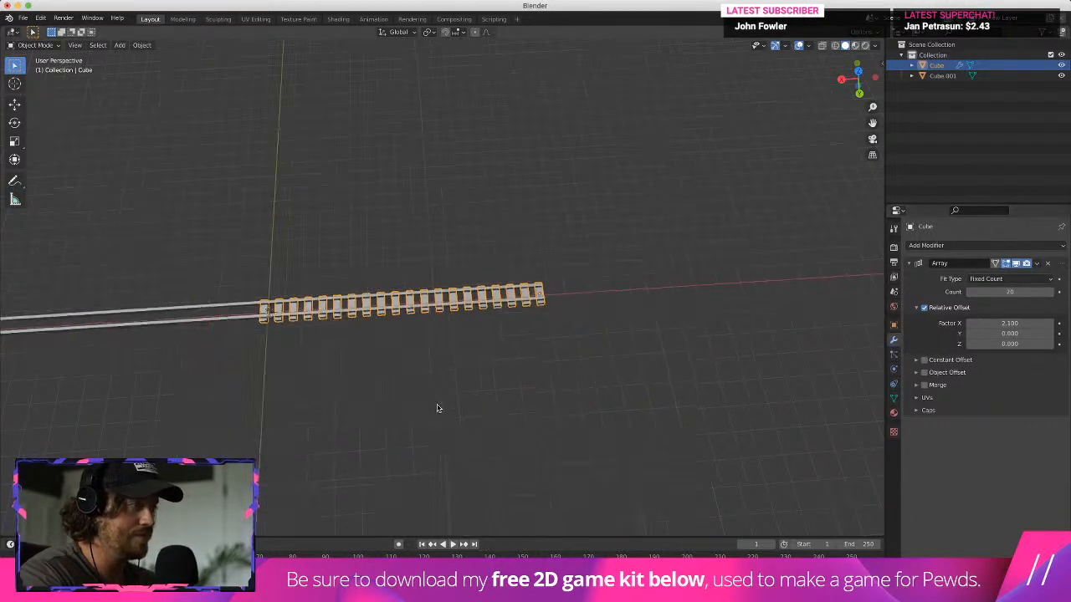
{"action": "left_click", "coordinate": [999, 291]}
{"action": "type", "text": "40"}
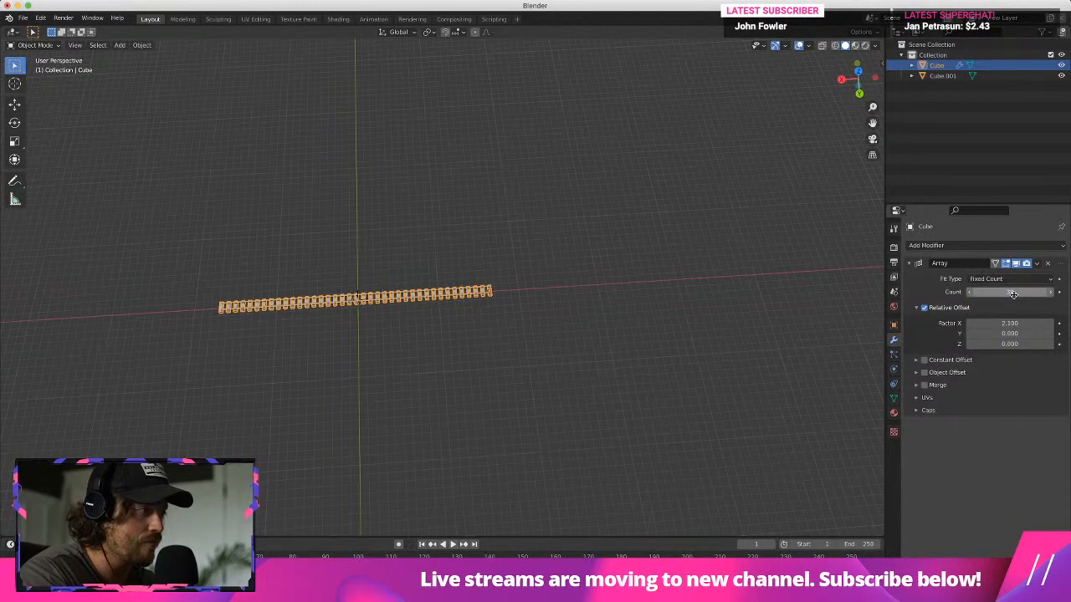
Fine-tune the crosstie array's relative offset X factor to 2.107, trying 2.200 and 2.105, so the crossties fit the rail length
{"action": "middle_click_drag", "start_coordinate": [586, 284], "coordinate": [589, 282]}
{"action": "left_click", "coordinate": [436, 267]}
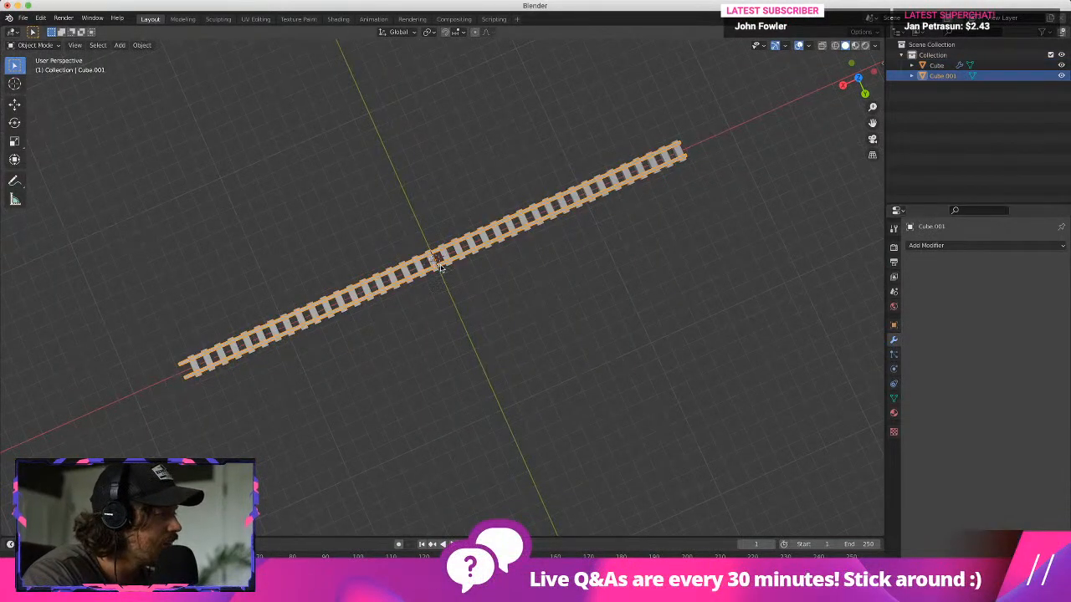
{"action": "scroll", "coordinate": [765, 240], "scroll_direction": "up", "scroll_amount": 1}
{"action": "left_click", "coordinate": [681, 157]}
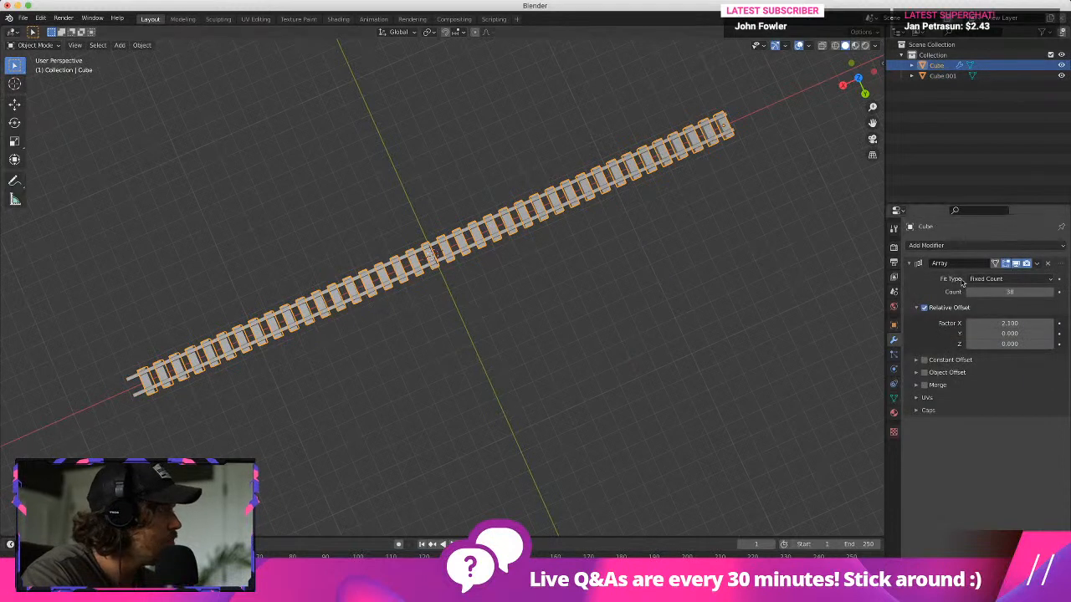
{"action": "left_click", "coordinate": [1053, 324]}
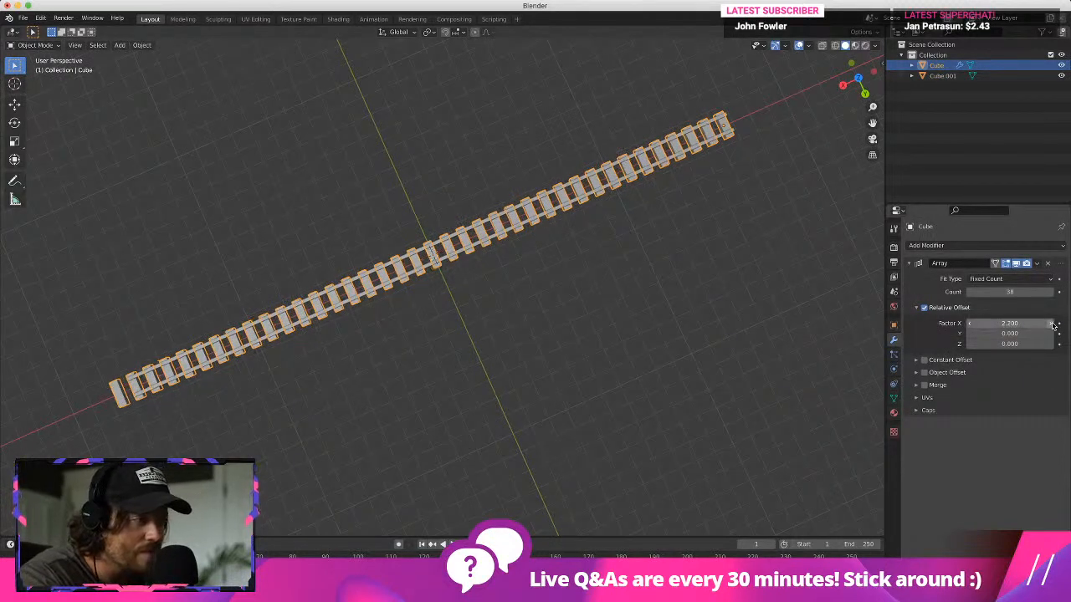
{"action": "key", "text": "ctrl+z"}
{"action": "left_click", "coordinate": [1035, 325]}
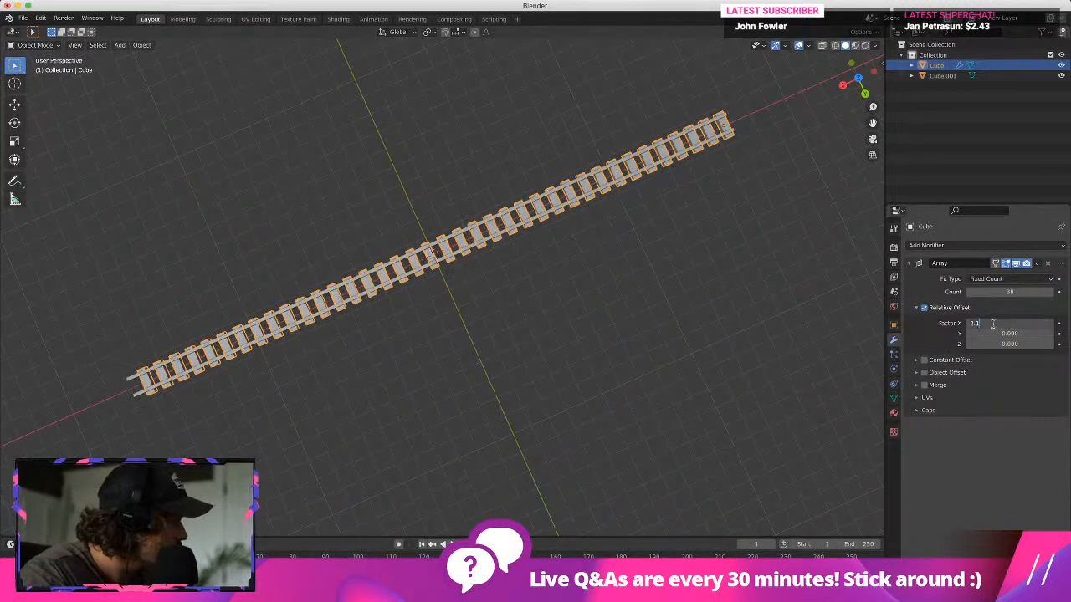
{"action": "type", "text": "05"}
{"action": "key", "text": "Return"}
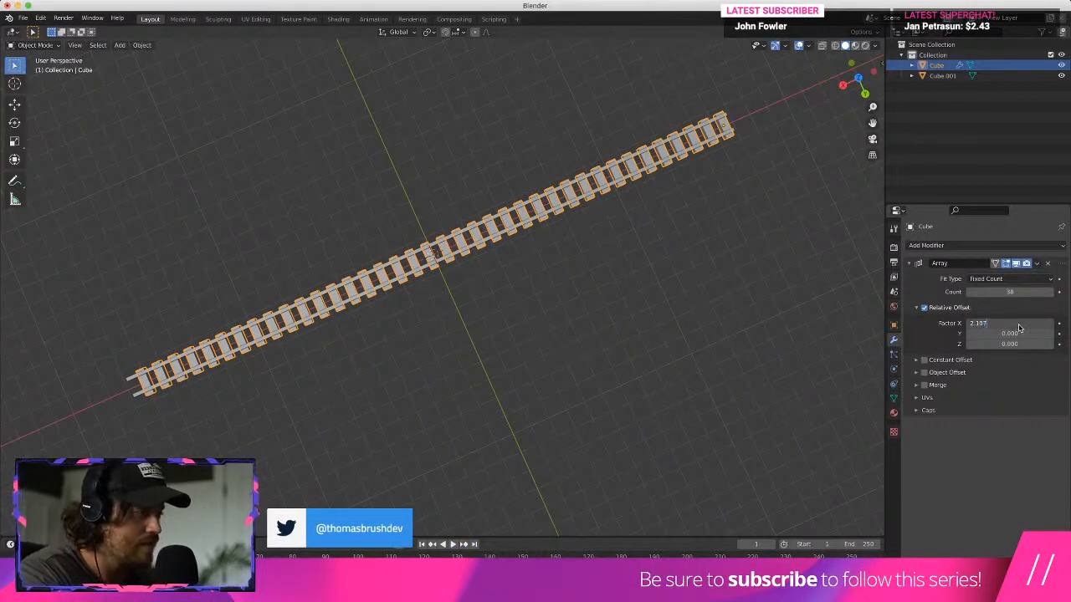
{"action": "key", "text": "Return"}
Create a new material named Wood on the crossties
{"action": "left_click", "coordinate": [698, 272]}
{"action": "scroll", "coordinate": [435, 266], "scroll_direction": "down", "scroll_amount": 3}
{"action": "middle_click_drag", "start_coordinate": [432, 268], "coordinate": [600, 159]}
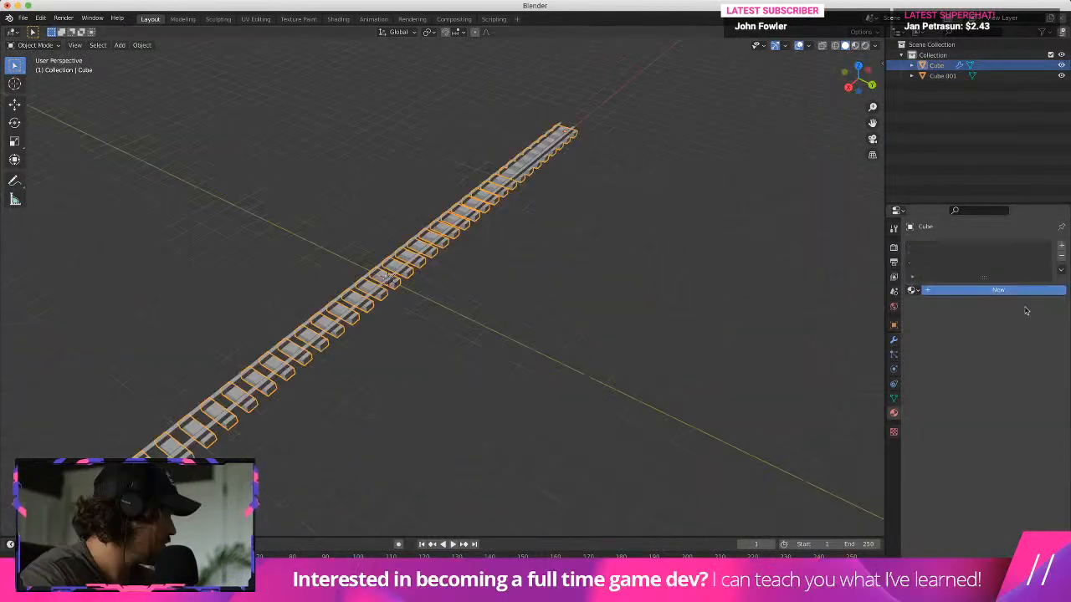
{"action": "left_click", "coordinate": [1020, 289]}
{"action": "type", "text": "Wood"}
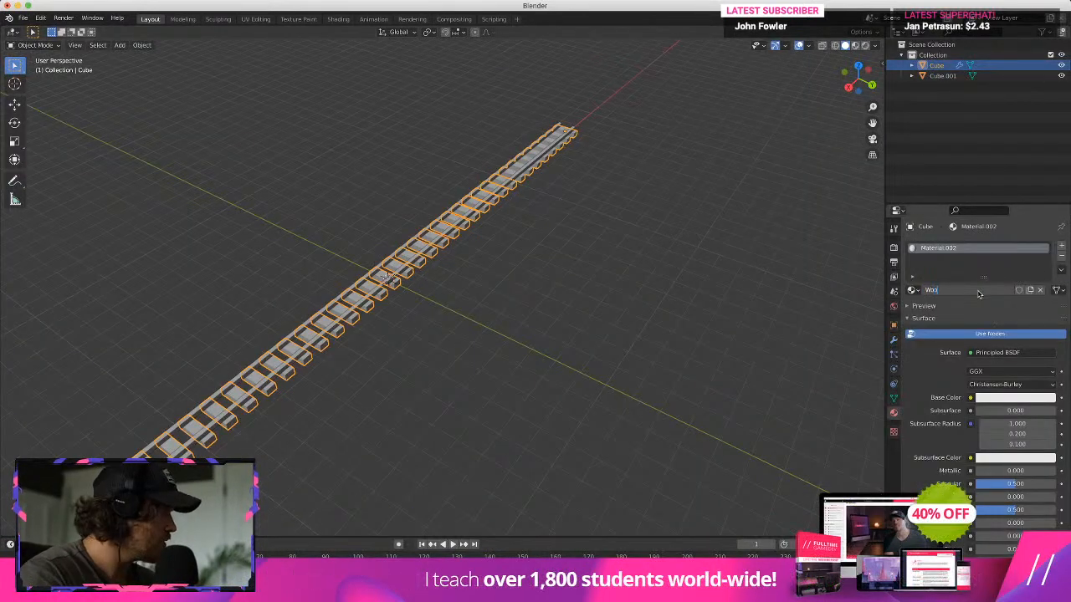
{"action": "key", "text": "Return"}
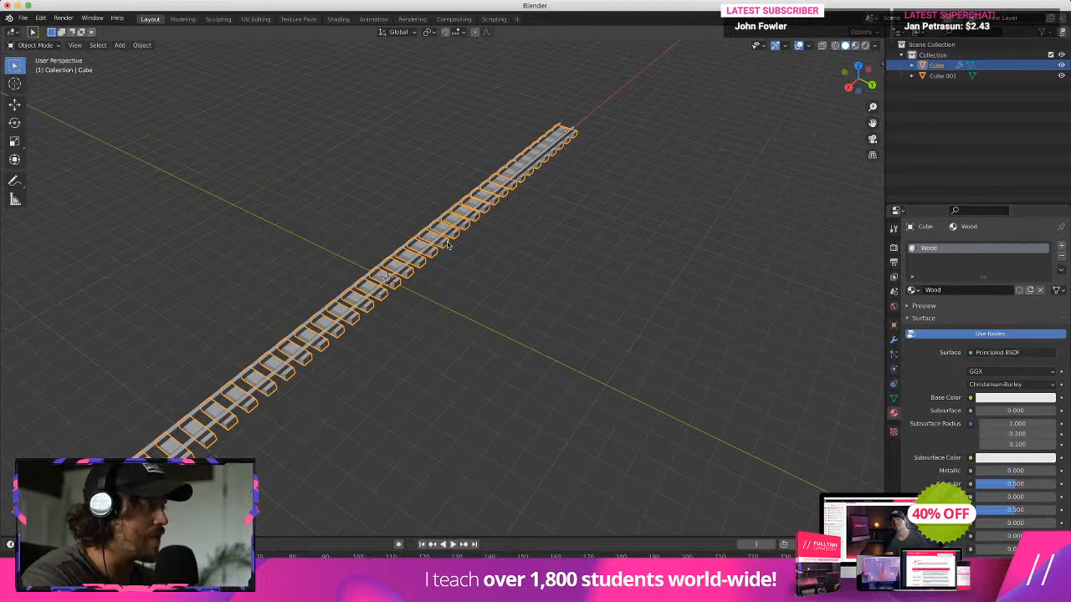
Unwrap the crosstie mesh in Edit Mode with Cube Projection, and return to Object Mode with nothing selected
{"action": "left_click", "coordinate": [475, 254]}
{"action": "left_click", "coordinate": [446, 245]}
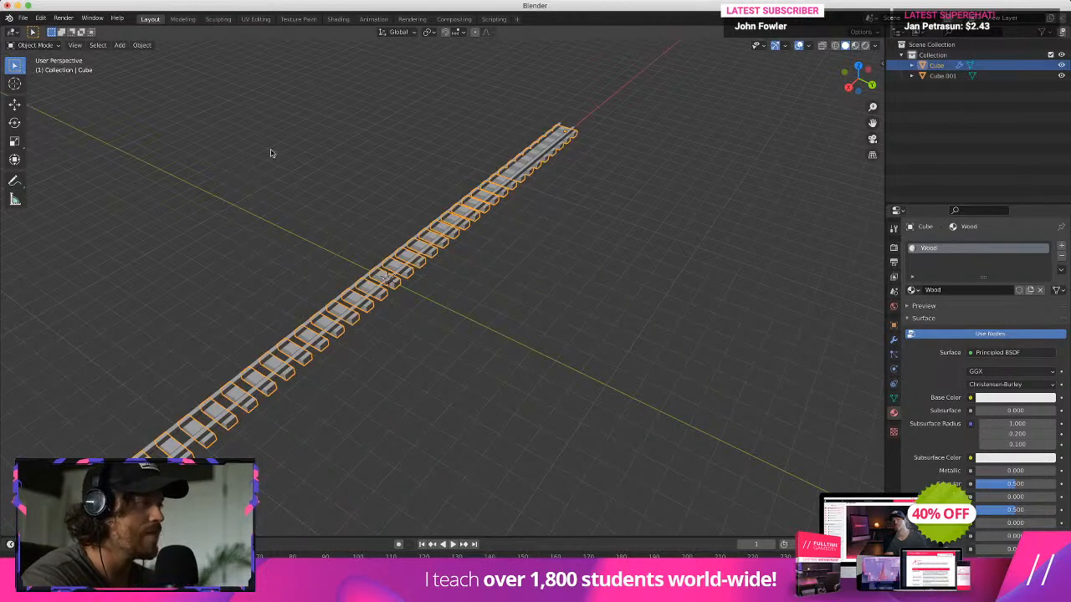
{"action": "left_click", "coordinate": [33, 46]}
{"action": "left_click", "coordinate": [37, 68]}
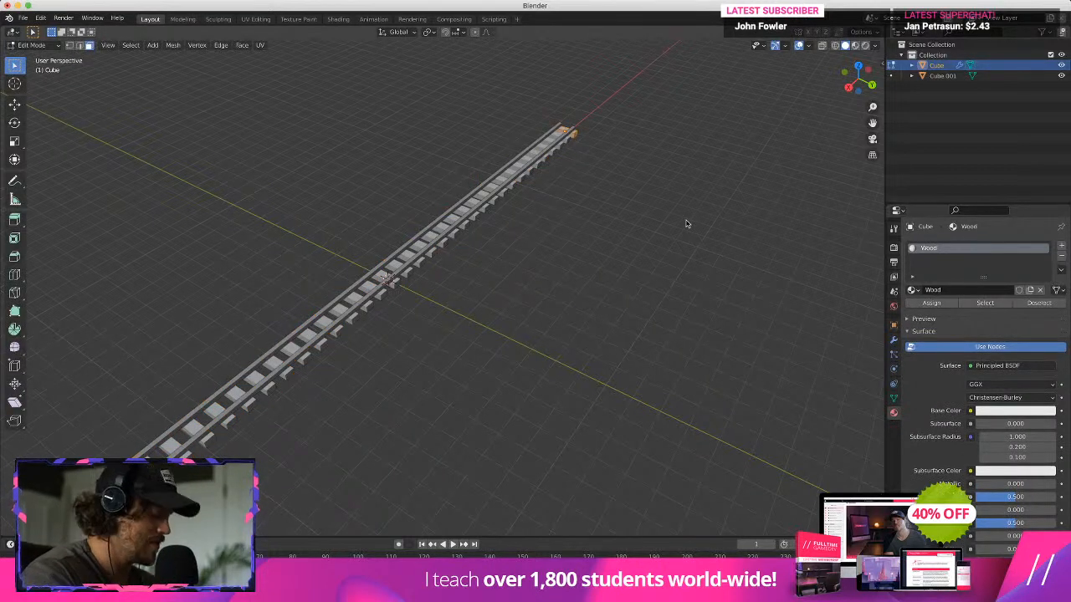
{"action": "right_click", "coordinate": [686, 224]}
{"action": "key", "text": "Escape"}
{"action": "key", "text": "u"}
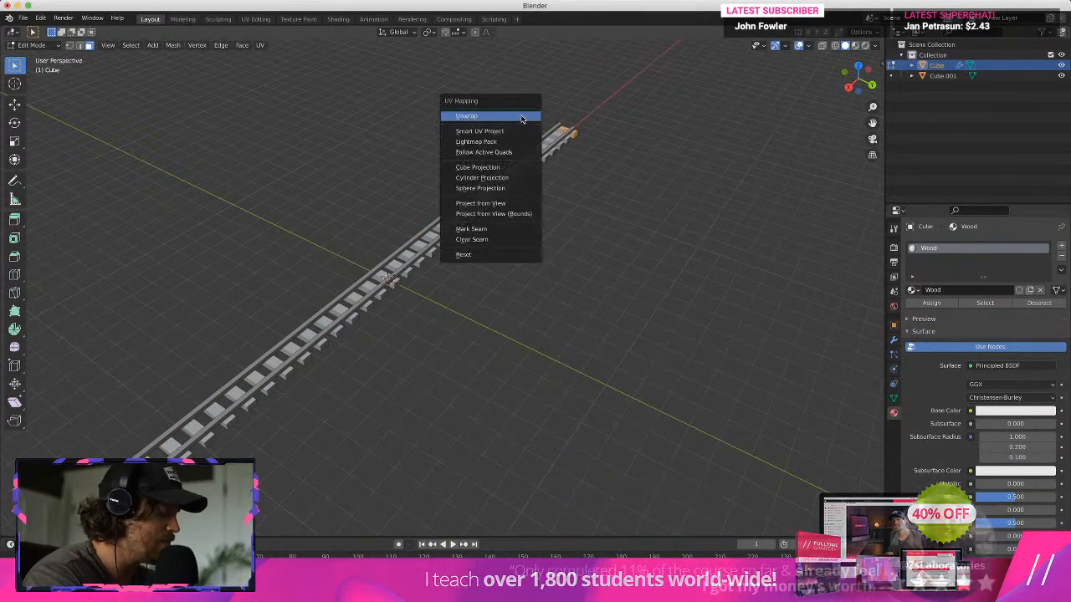
{"action": "left_click", "coordinate": [522, 169]}
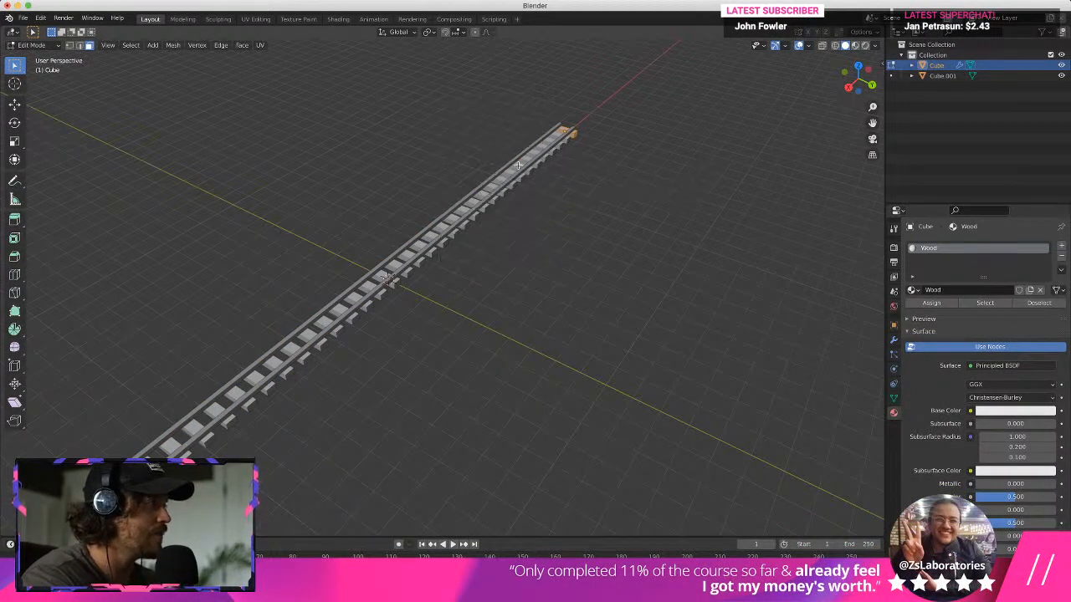
{"action": "left_click", "coordinate": [31, 45]}
{"action": "left_click", "coordinate": [38, 55]}
{"action": "left_click", "coordinate": [597, 282]}
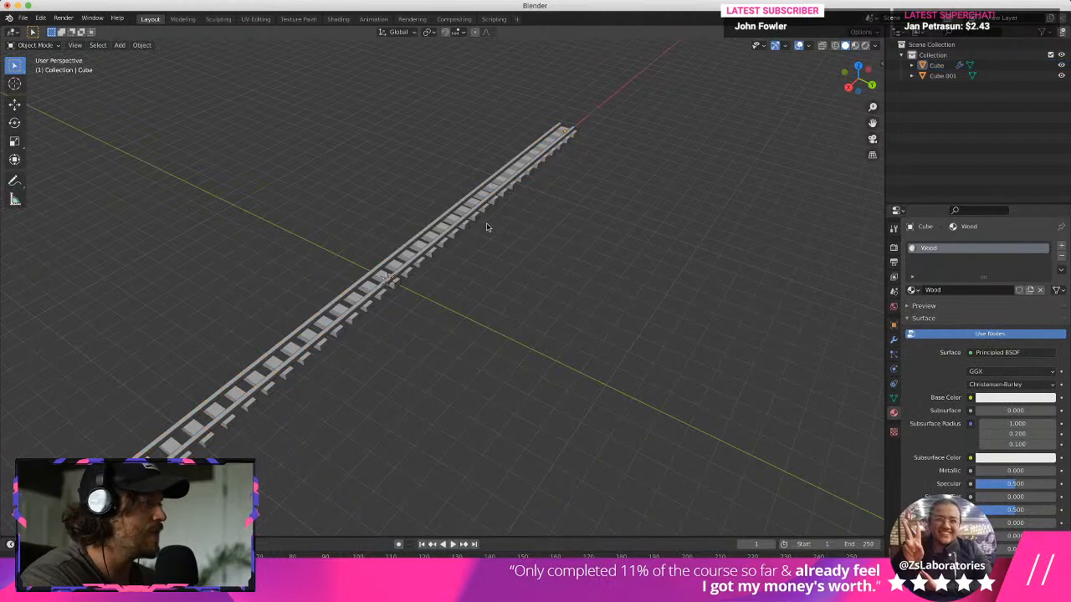
Unwrap the two rails in Edit Mode using Cube Projection
{"action": "left_click", "coordinate": [477, 215]}
{"action": "left_click", "coordinate": [475, 213]}
{"action": "left_click", "coordinate": [39, 47]}
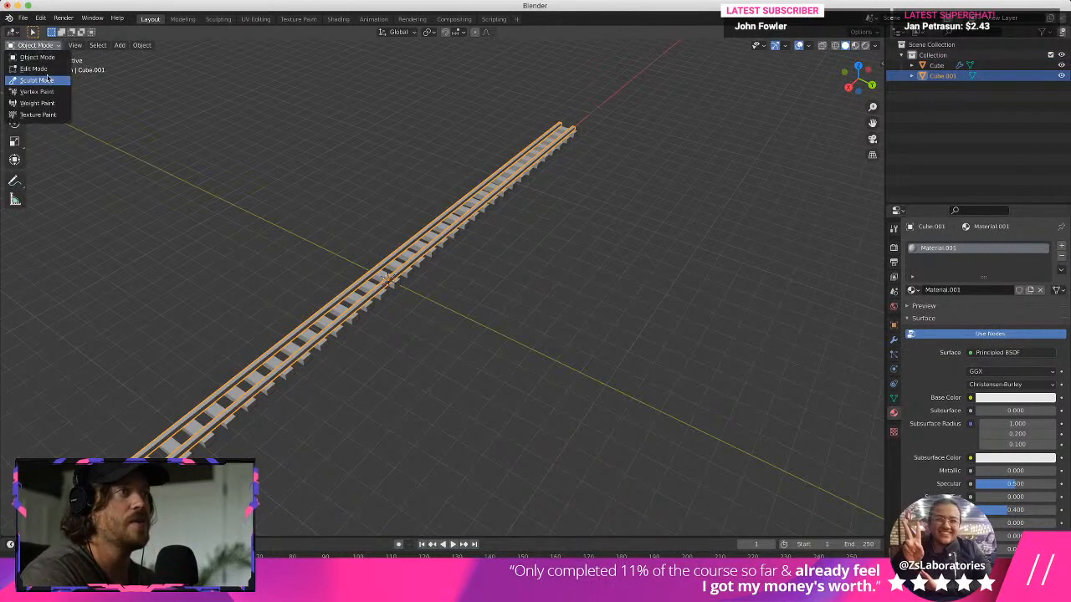
{"action": "left_click", "coordinate": [37, 77]}
{"action": "key", "text": "u"}
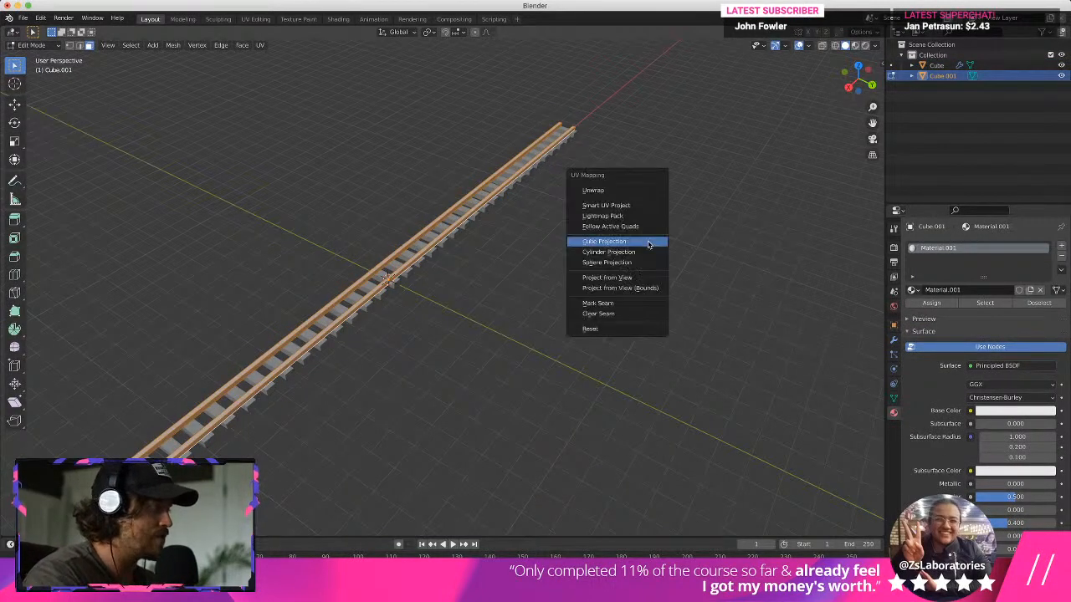
{"action": "left_click", "coordinate": [647, 244]}
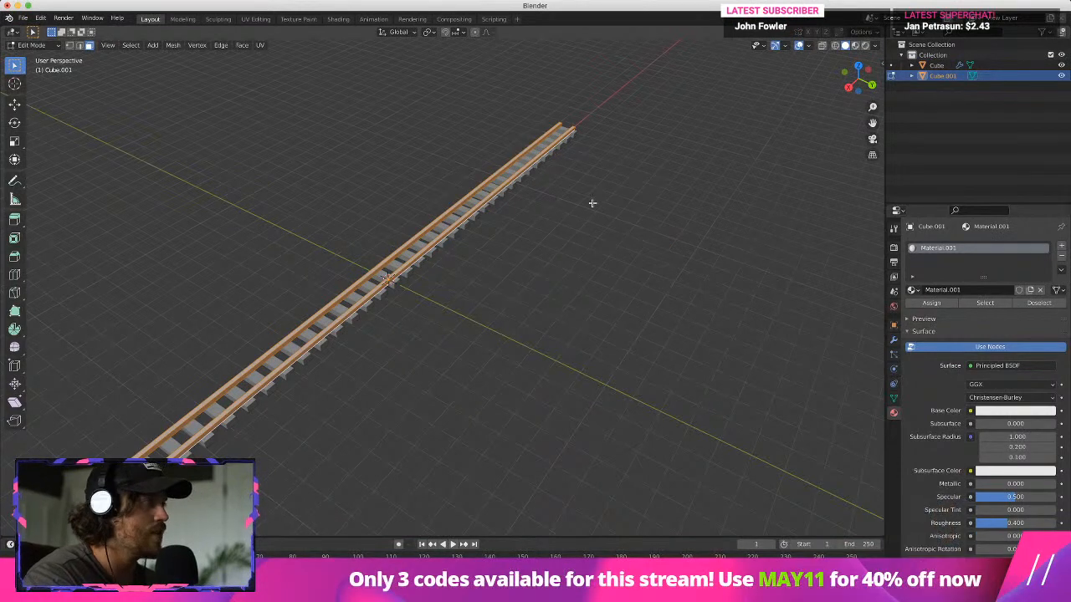
Switch to the UV Editing workspace and return the rails to Object Mode with nothing selected
{"action": "left_click", "coordinate": [251, 18]}
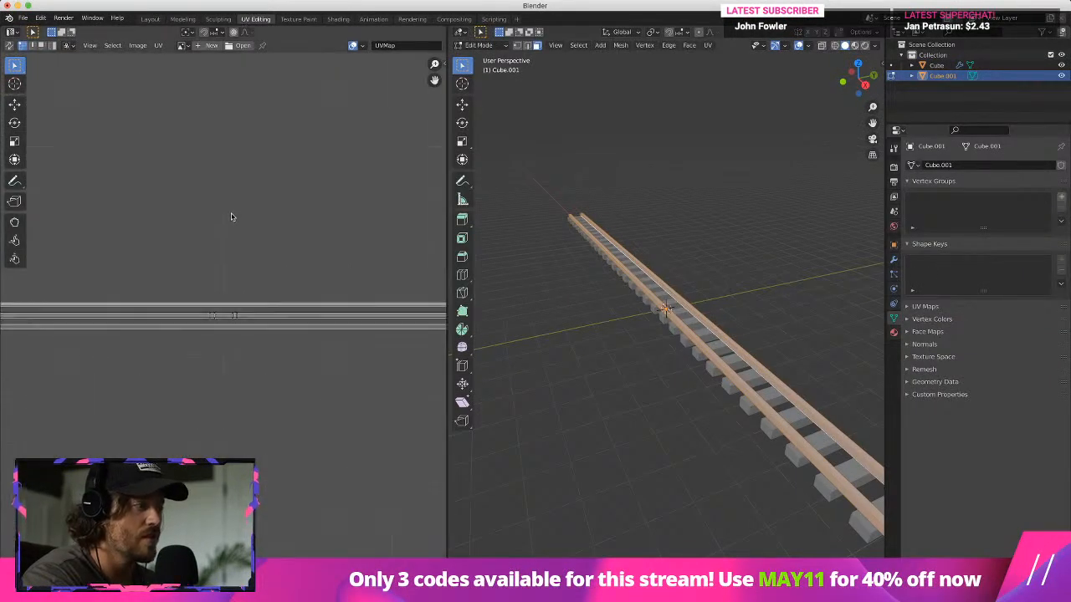
{"action": "middle_click_drag", "start_coordinate": [505, 292], "coordinate": [518, 103]}
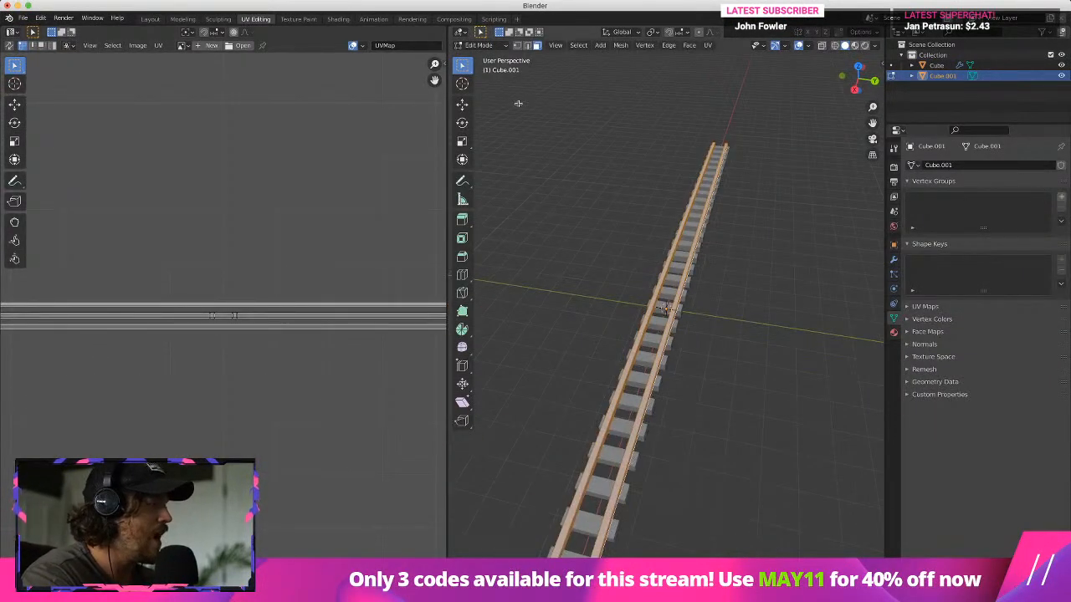
{"action": "left_click", "coordinate": [479, 45]}
{"action": "left_click", "coordinate": [492, 58]}
{"action": "left_click", "coordinate": [767, 292]}
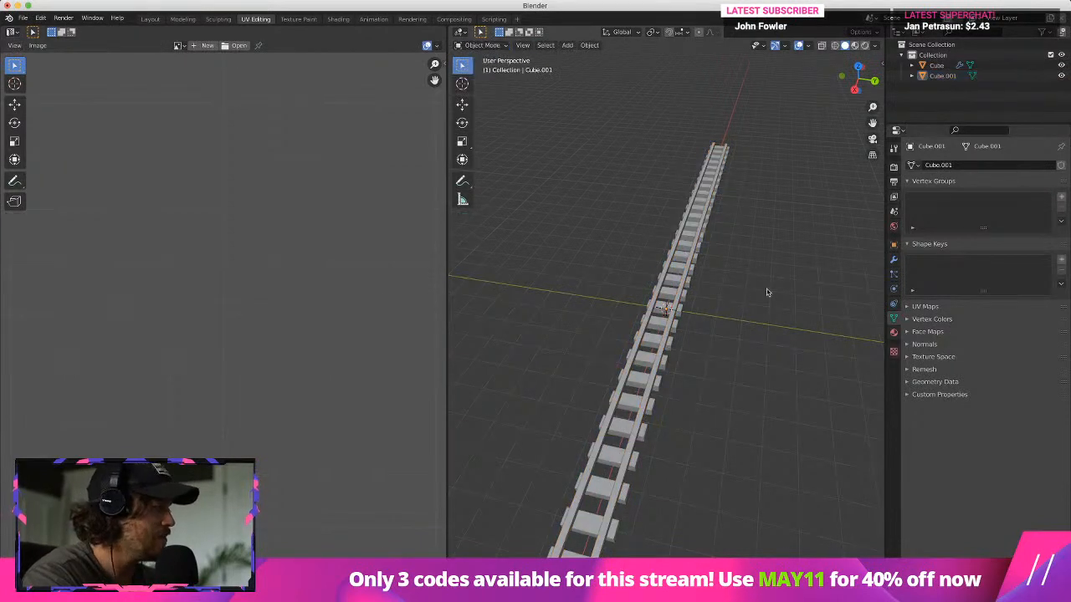
Unwrap the crosstie mesh in Edit Mode with Smart UV Project, keeping the 66° angle limit and 0.000 island margin
{"action": "middle_click_drag", "start_coordinate": [767, 292], "coordinate": [741, 315]}
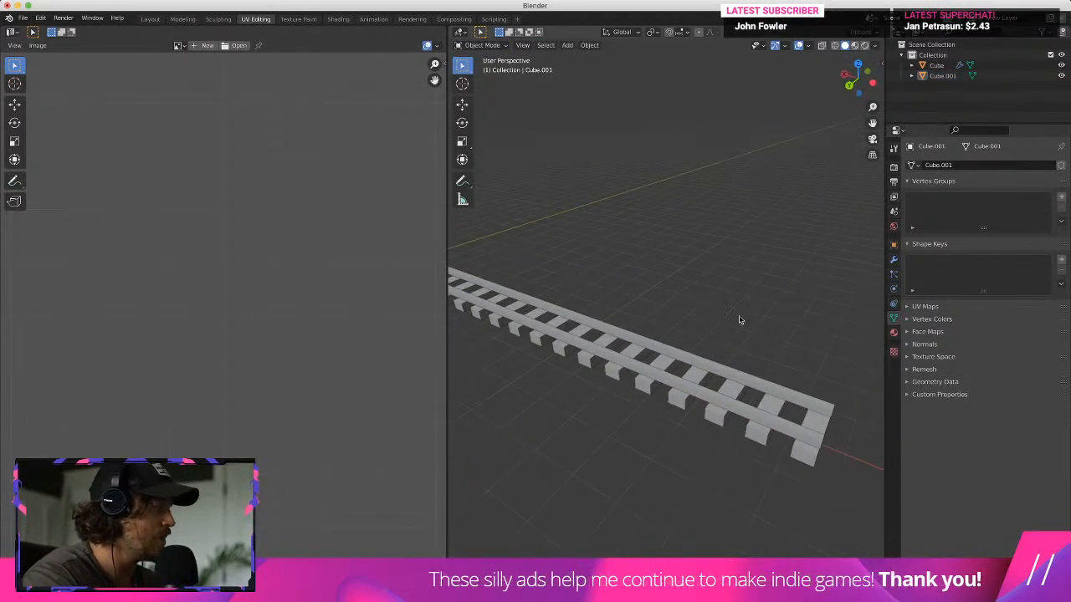
{"action": "left_click", "coordinate": [740, 404]}
{"action": "left_click", "coordinate": [830, 428]}
{"action": "left_click", "coordinate": [481, 45]}
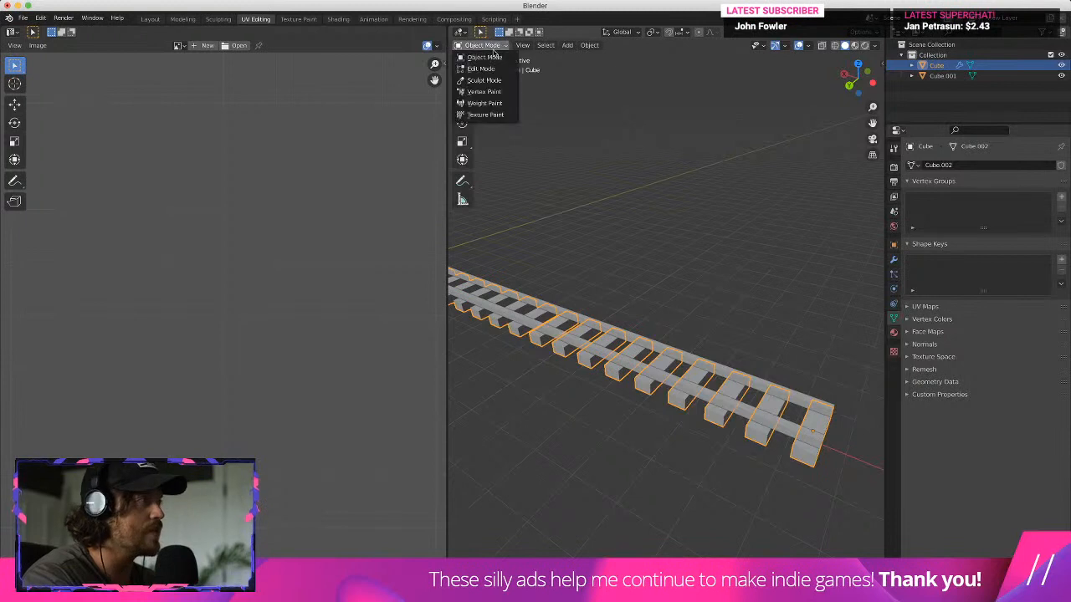
{"action": "left_click", "coordinate": [492, 69]}
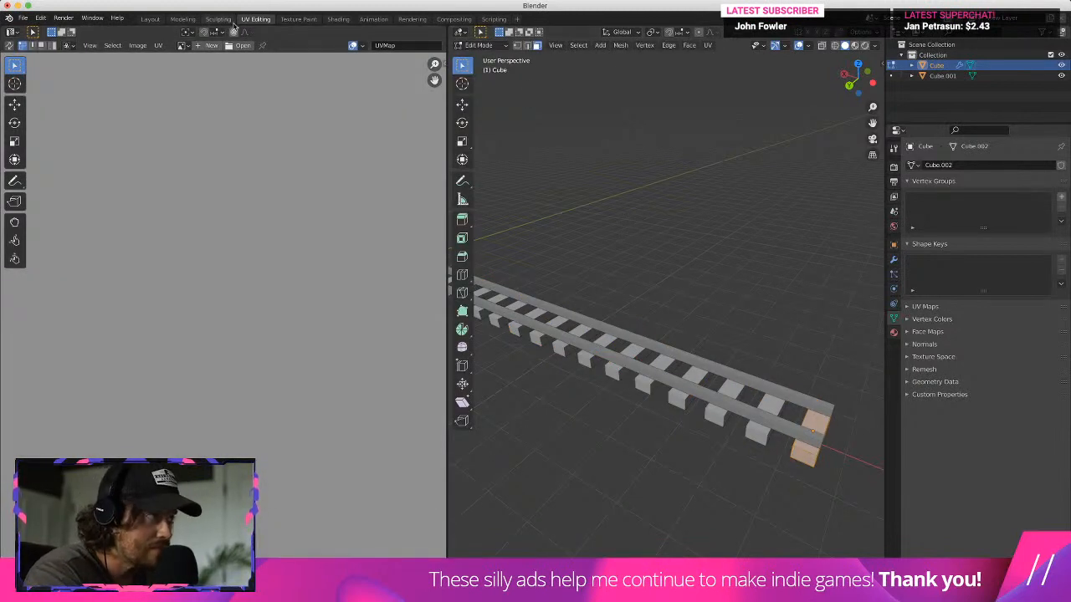
{"action": "scroll", "coordinate": [812, 303], "scroll_direction": "down", "scroll_amount": 2}
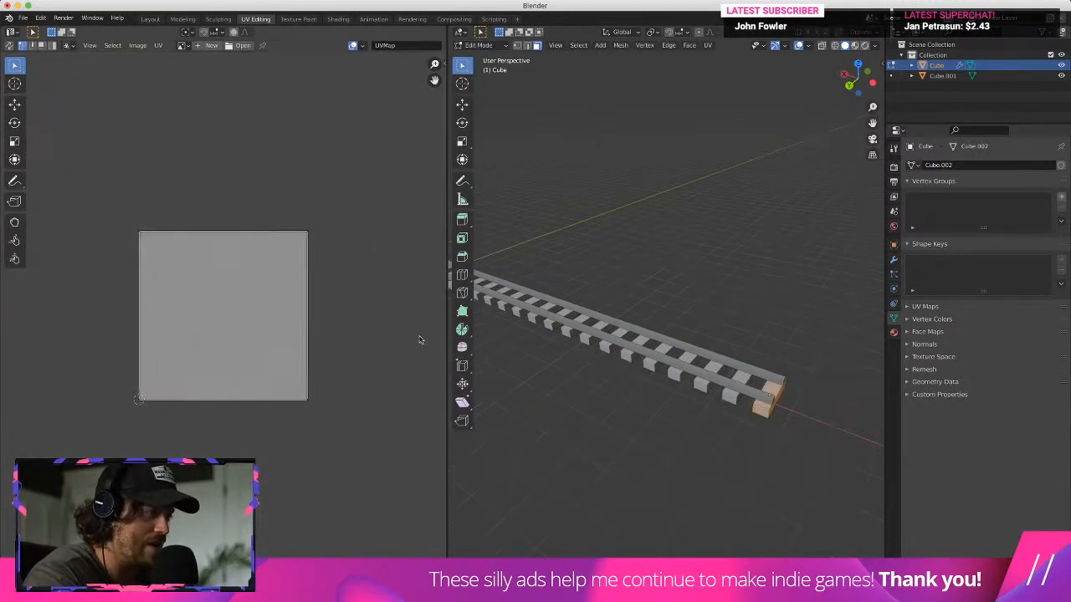
{"action": "scroll", "coordinate": [193, 306], "scroll_direction": "up", "scroll_amount": 3}
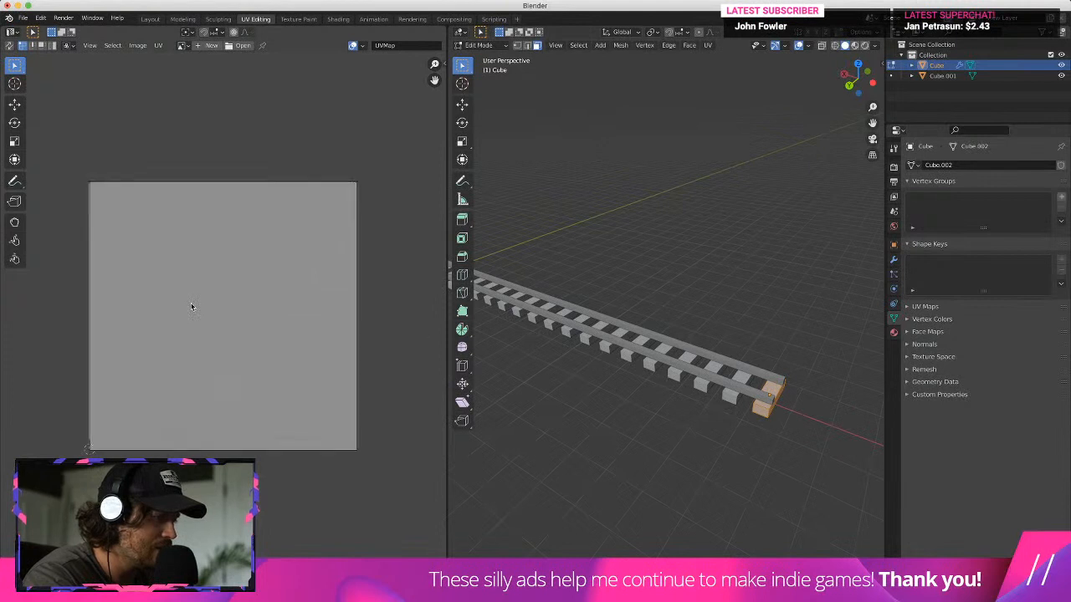
{"action": "key", "text": "u"}
{"action": "left_click", "coordinate": [676, 278]}
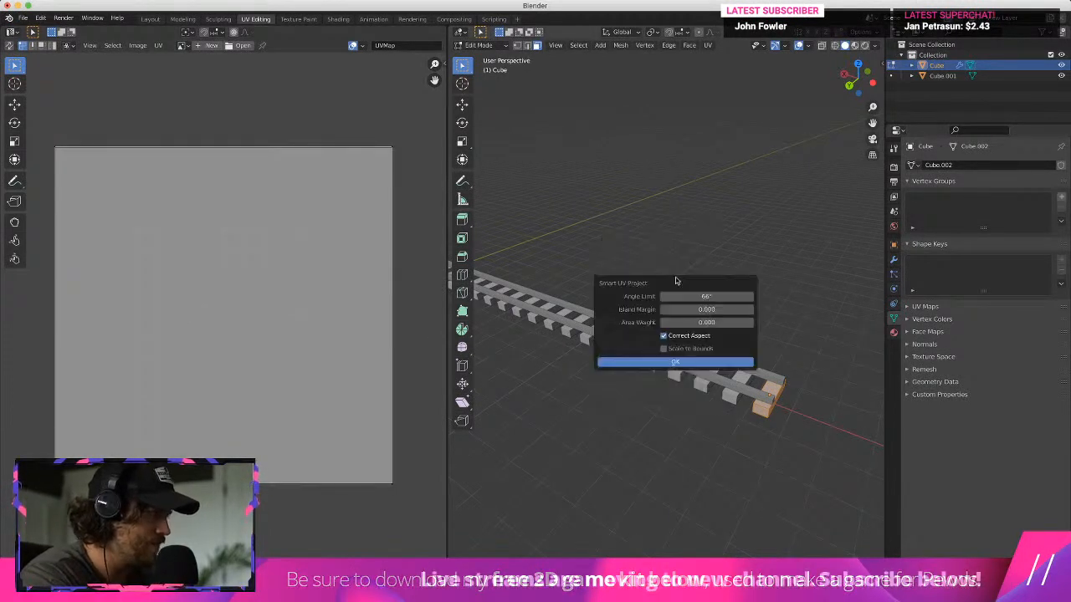
{"action": "left_click", "coordinate": [686, 361]}
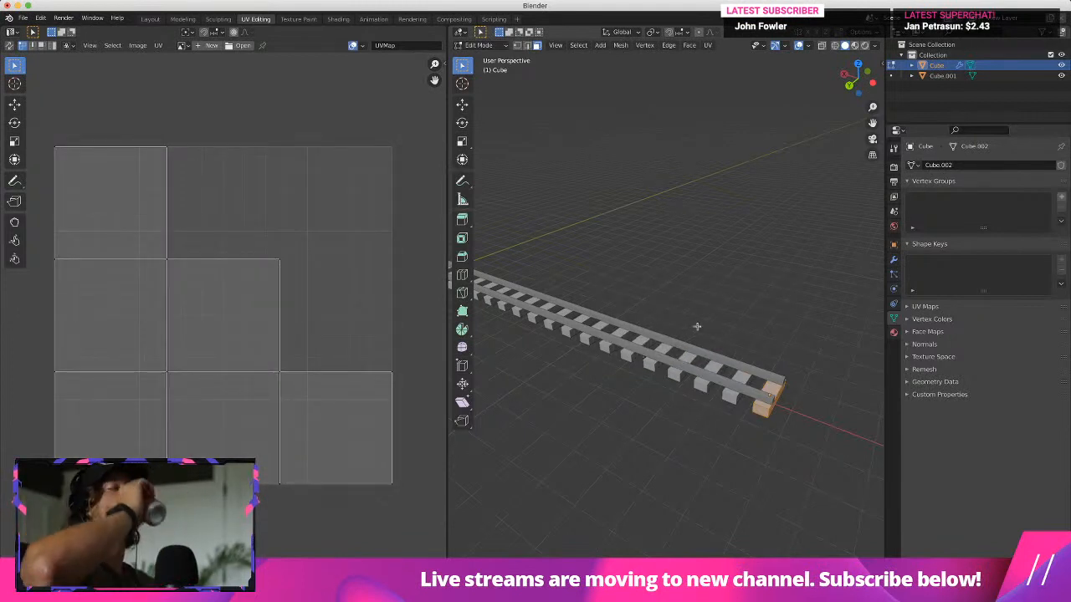
Assign an Image Texture to the Base Color of the crossties' Wood material
{"action": "left_click", "coordinate": [894, 332]}
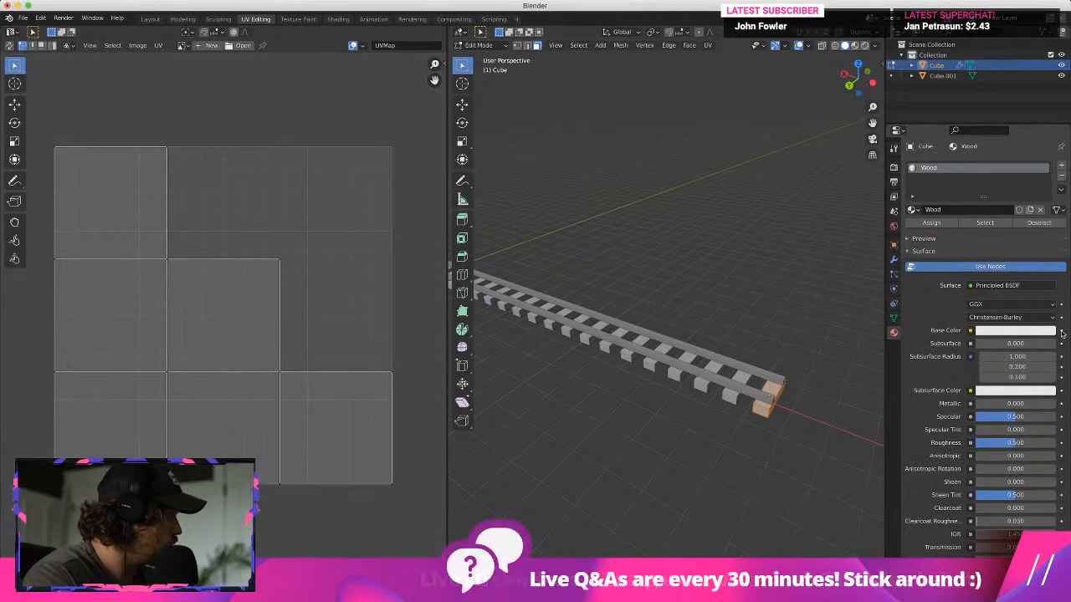
{"action": "left_click", "coordinate": [970, 332]}
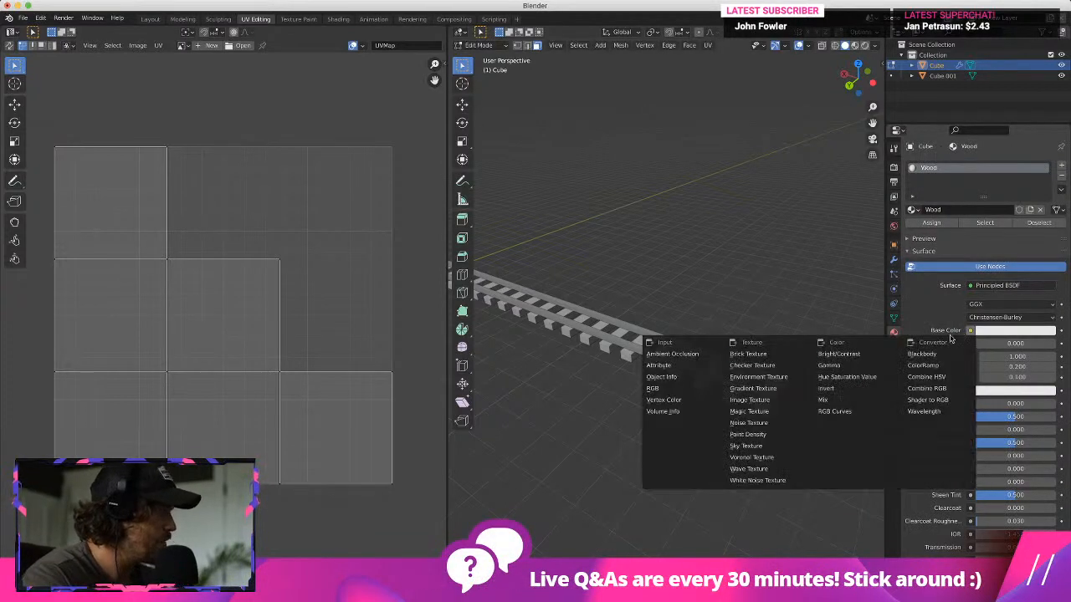
{"action": "left_click", "coordinate": [771, 399]}
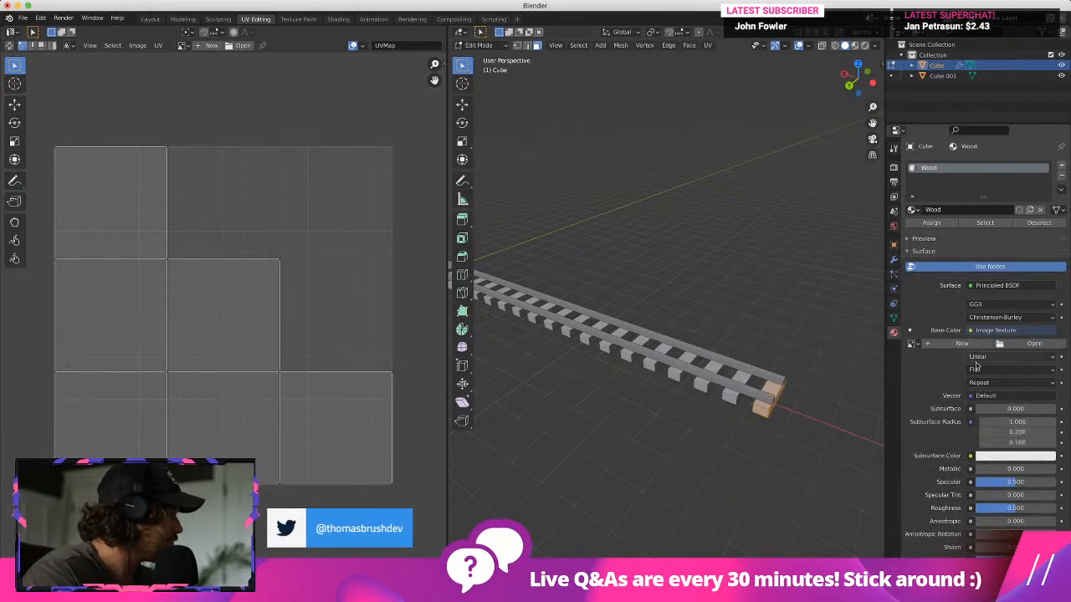
Load 02 - Woodplanks.psd from the Father (Git) project's Assets/Textures/Pixel/PSD folder as the Wood material's base colour image
{"action": "left_click", "coordinate": [1033, 344]}
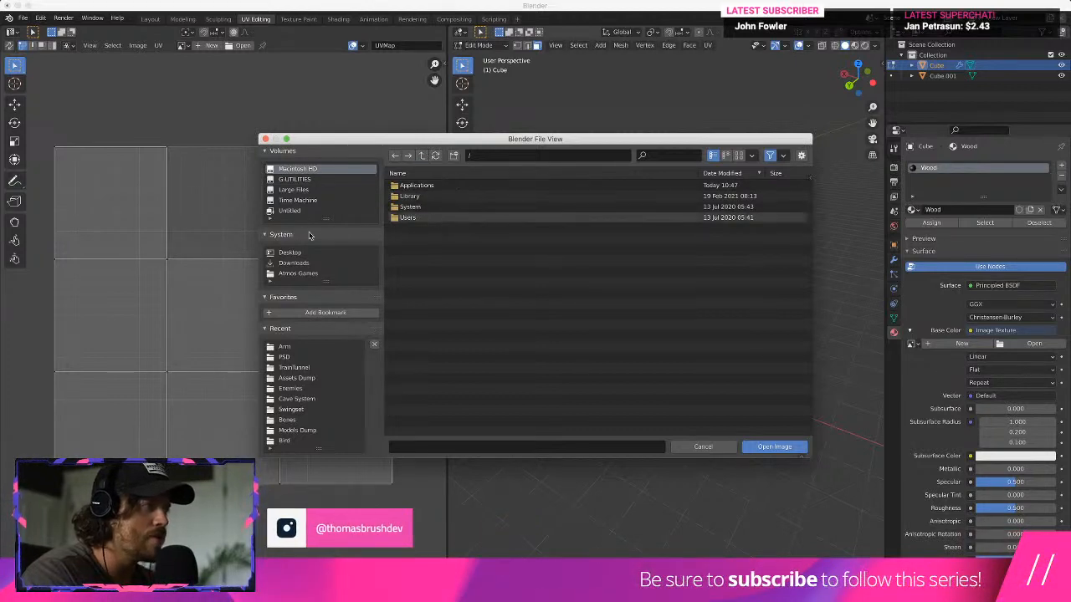
{"action": "left_click", "coordinate": [310, 275]}
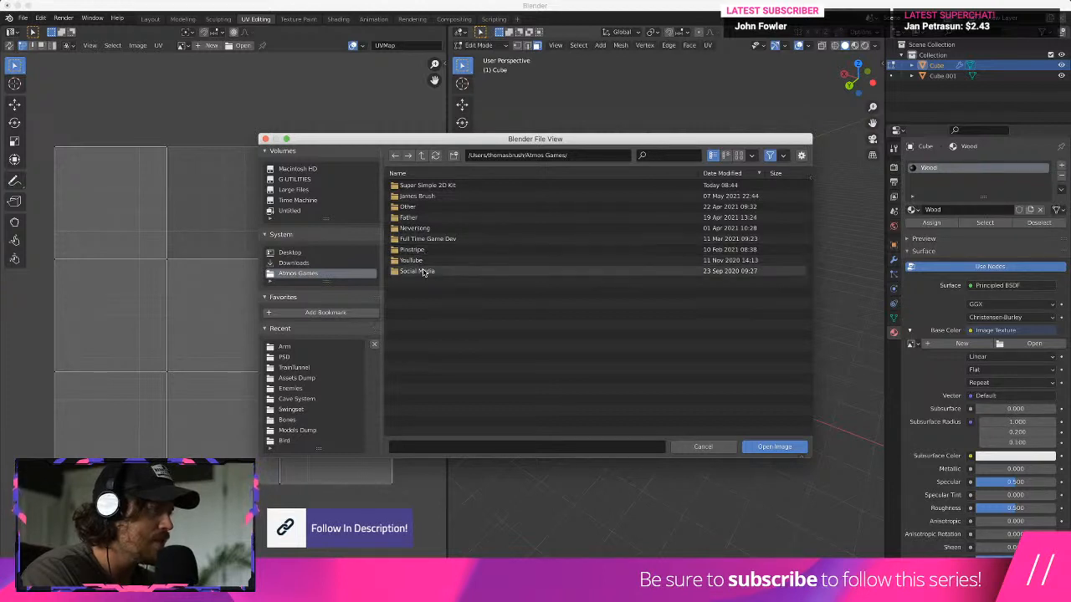
{"action": "double_click", "coordinate": [431, 217]}
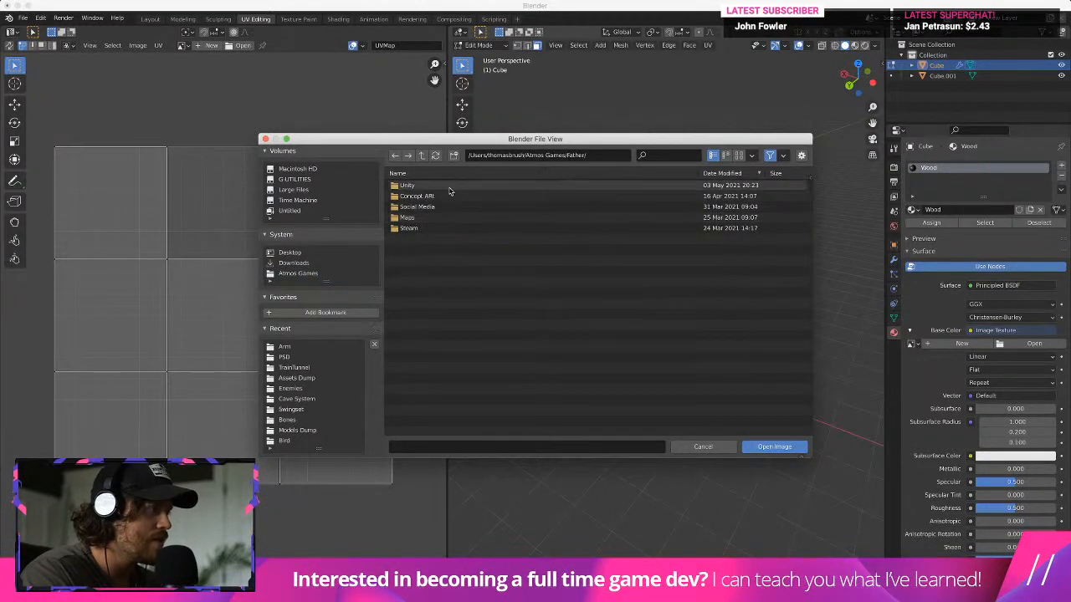
{"action": "double_click", "coordinate": [445, 186]}
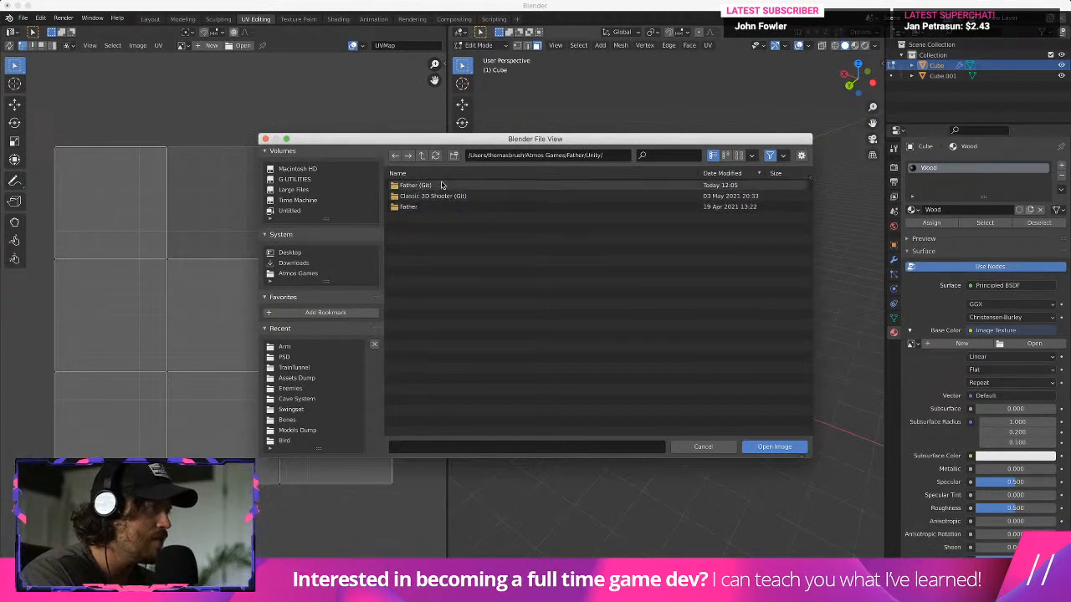
{"action": "double_click", "coordinate": [419, 185]}
{"action": "double_click", "coordinate": [410, 238]}
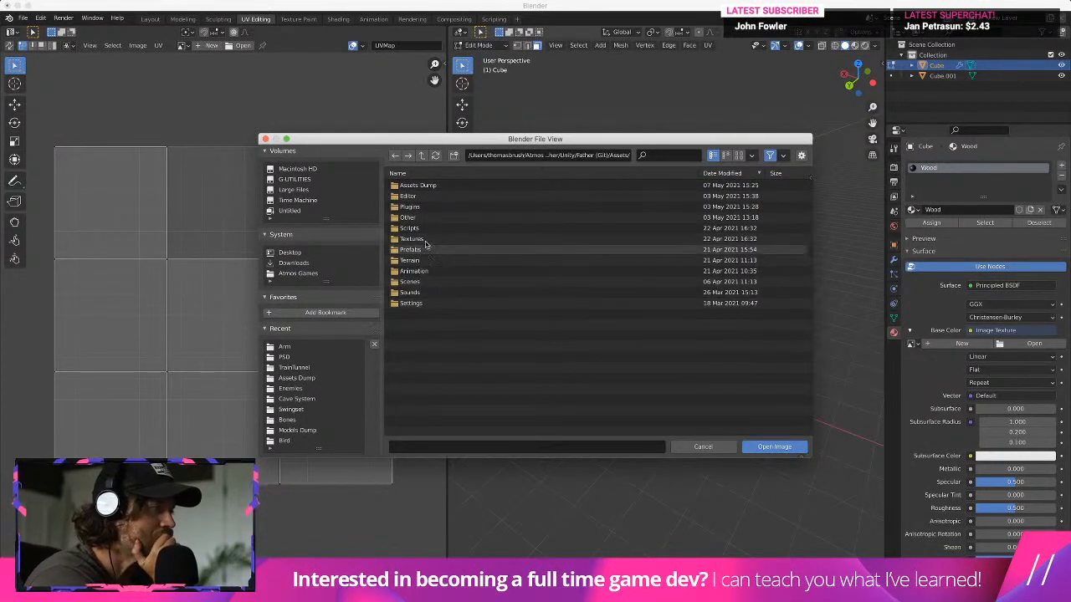
{"action": "double_click", "coordinate": [425, 240]}
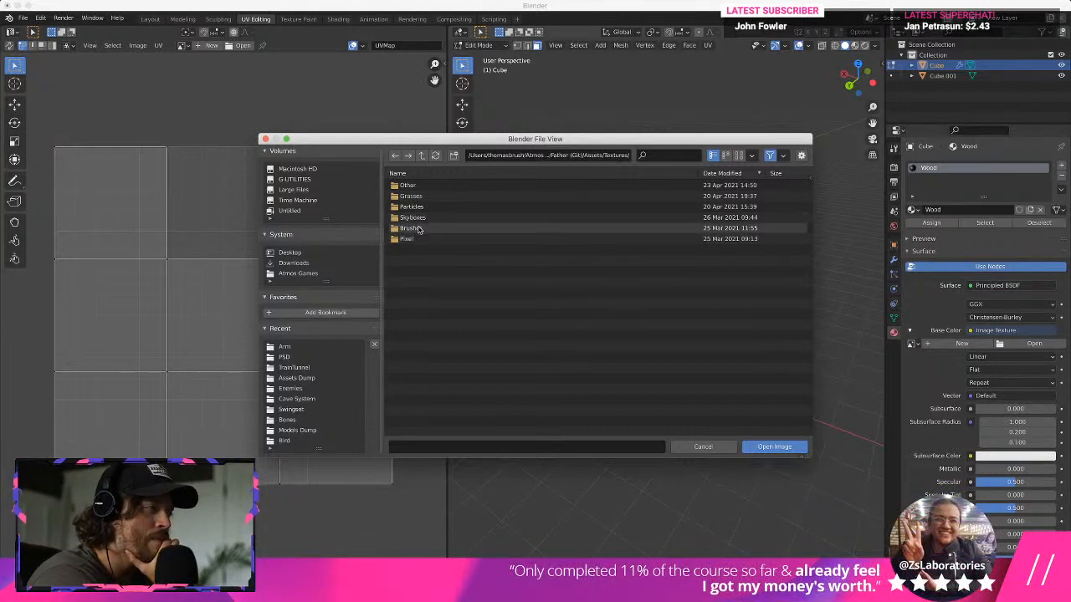
{"action": "double_click", "coordinate": [408, 239]}
{"action": "double_click", "coordinate": [410, 185]}
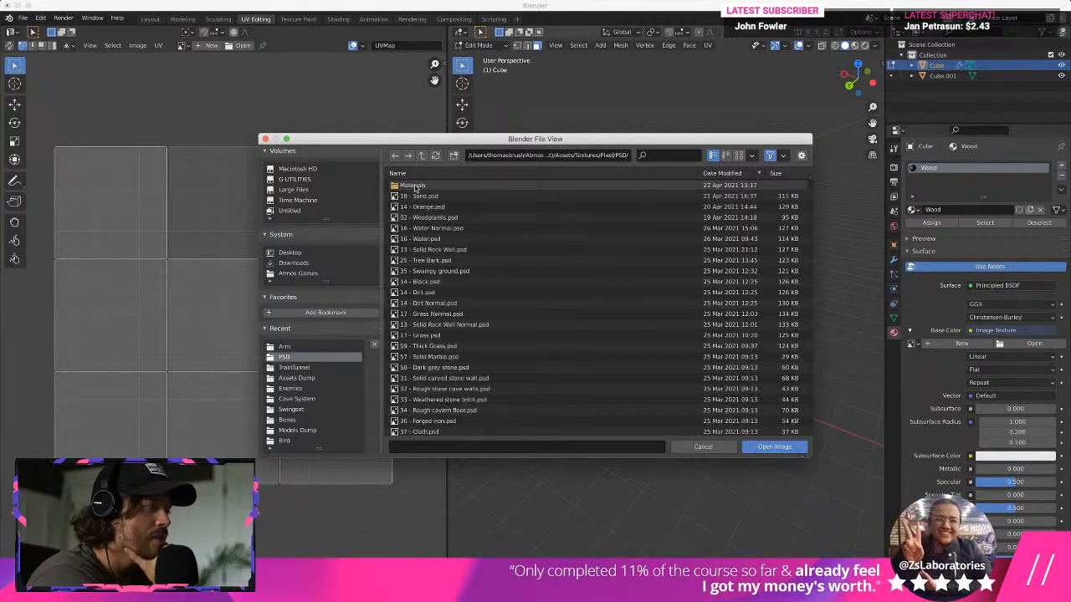
{"action": "left_click", "coordinate": [470, 217]}
{"action": "double_click", "coordinate": [470, 217]}
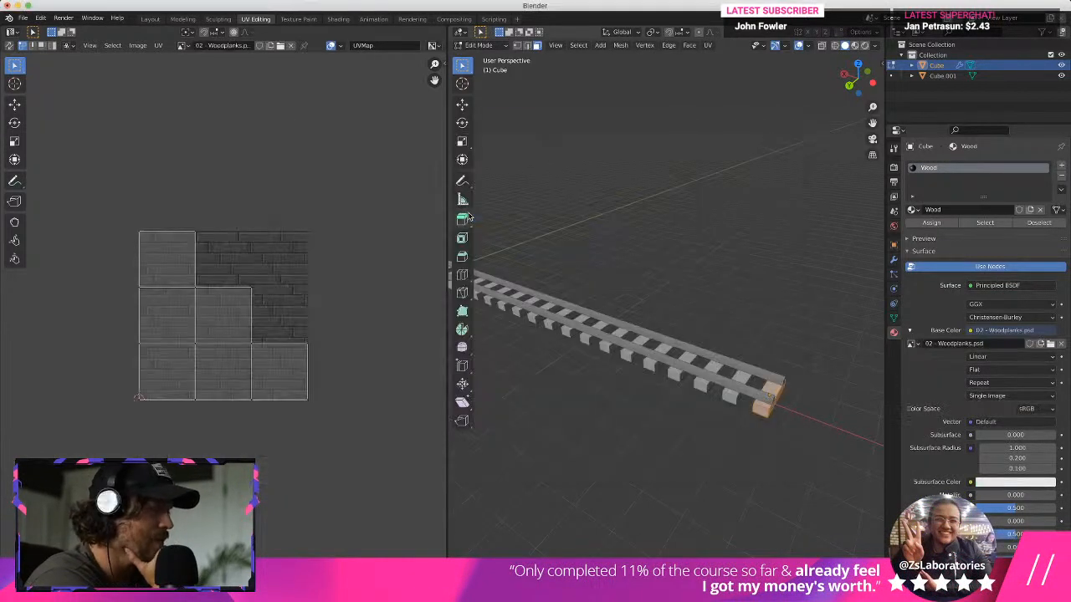
Show the model in Material Preview shading with a close view of the end crosstie
{"action": "scroll", "coordinate": [251, 352], "scroll_direction": "up", "scroll_amount": 1}
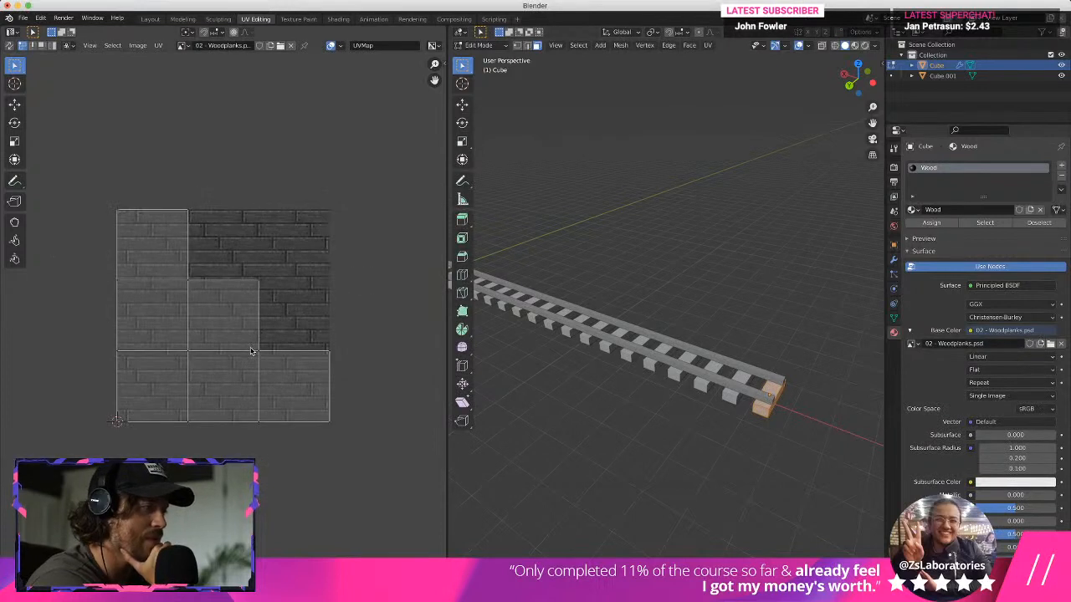
{"action": "left_click", "coordinate": [854, 47]}
{"action": "middle_click_drag", "start_coordinate": [822, 170], "coordinate": [717, 181]}
{"action": "scroll", "coordinate": [712, 287], "scroll_direction": "up", "scroll_amount": 3}
{"action": "scroll", "coordinate": [717, 182], "scroll_direction": "down", "scroll_amount": 2}
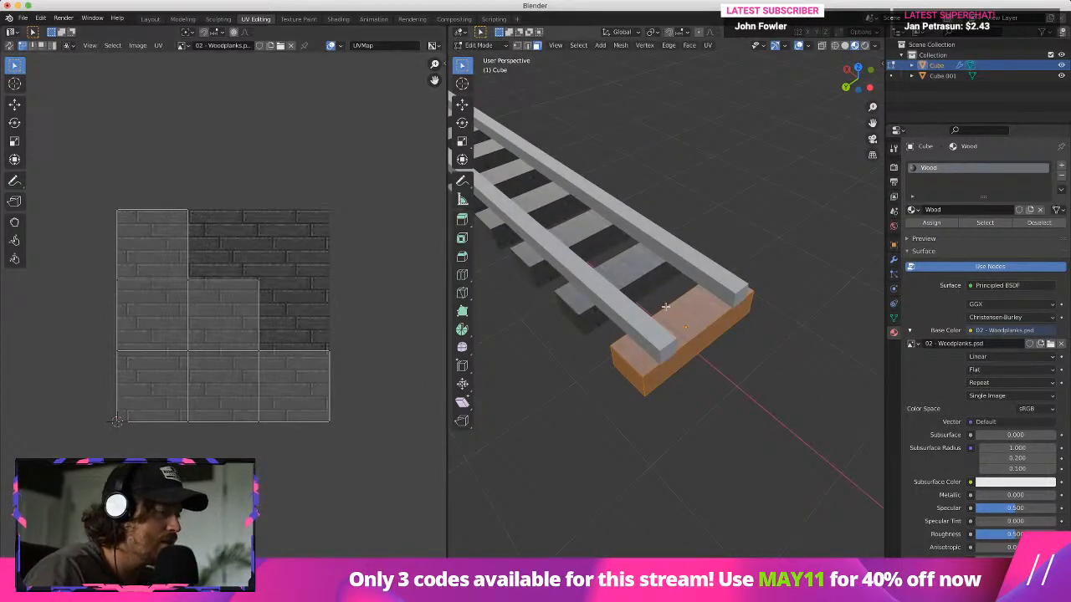
Reshape the UV island of the end crosstie's top face into a narrow plank-sized strip, rotated about -89 degrees
{"action": "left_click", "coordinate": [727, 334]}
{"action": "left_click", "coordinate": [687, 306]}
{"action": "key", "text": "a"}
{"action": "key", "text": "s"}
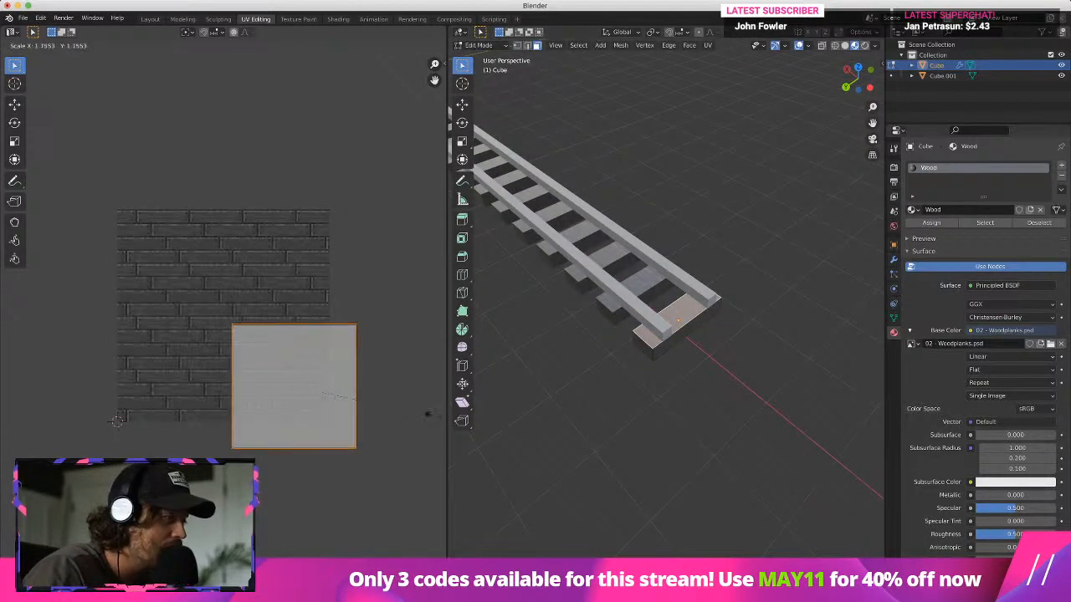
{"action": "key", "text": "y"}
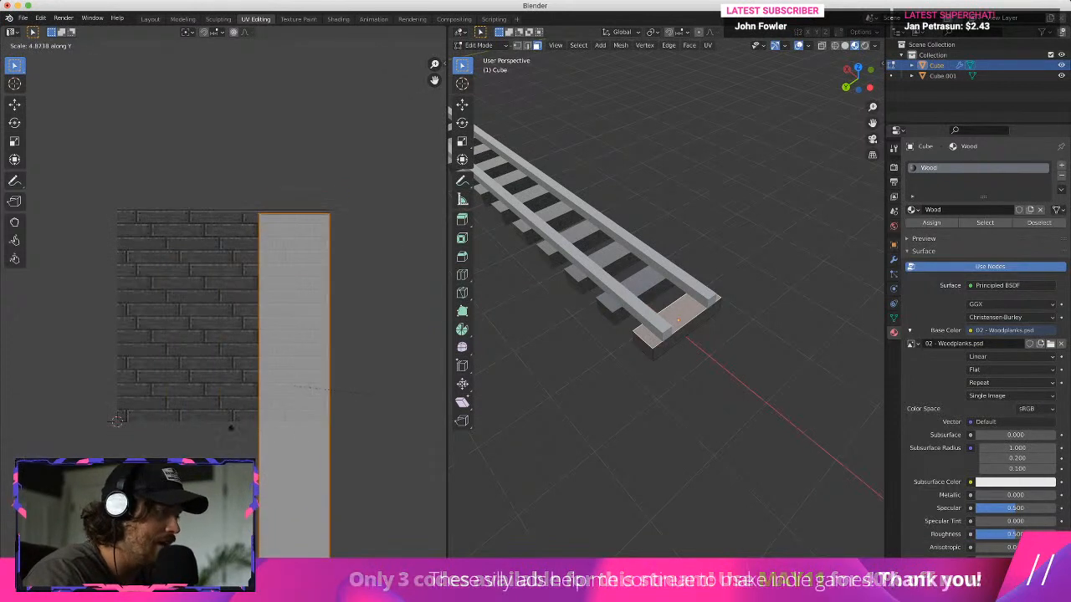
{"action": "left_click", "coordinate": [289, 291]}
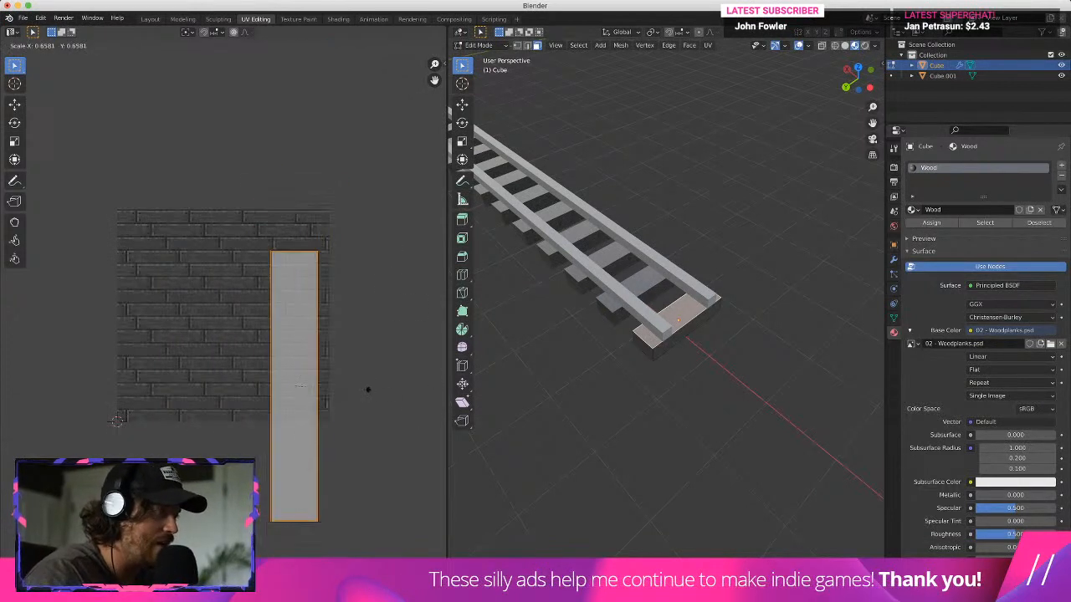
{"action": "key", "text": "s"}
{"action": "left_click", "coordinate": [311, 334]}
{"action": "key", "text": "r"}
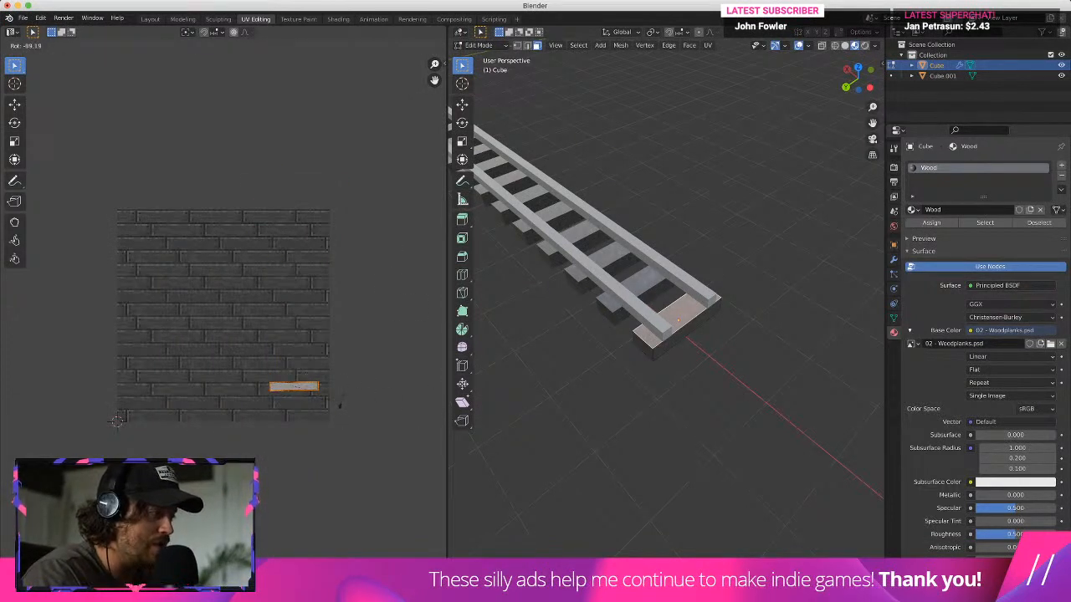
{"action": "left_click", "coordinate": [339, 405]}
Place the top face's UV island over a single plank in the texture, fine-tuning its scale and rotation, and deselect the face
{"action": "key", "text": "g"}
{"action": "left_click", "coordinate": [240, 267]}
{"action": "scroll", "coordinate": [240, 266], "scroll_direction": "up", "scroll_amount": 4}
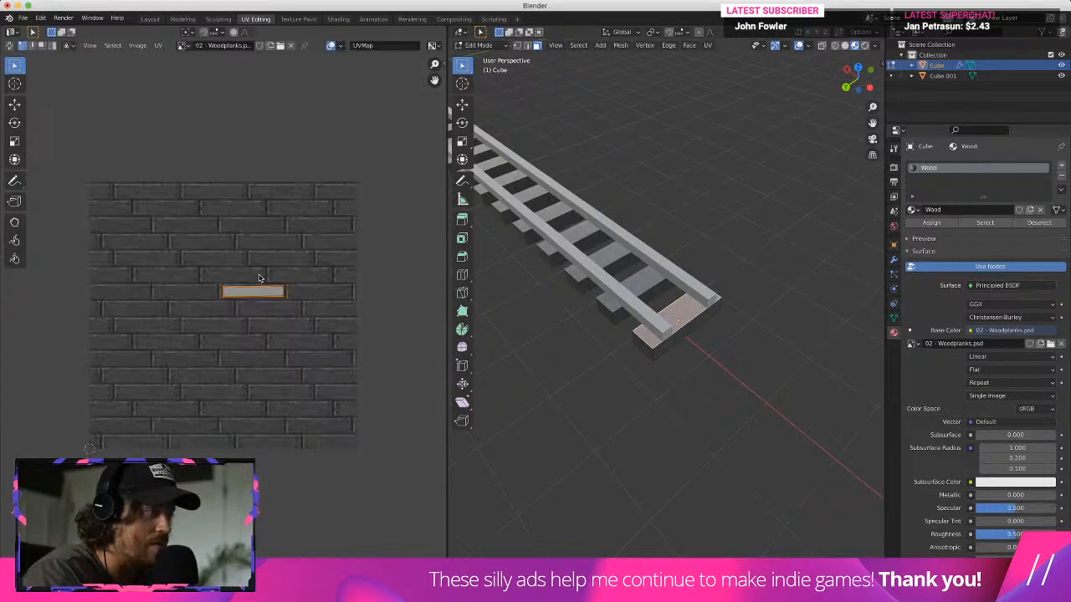
{"action": "key", "text": "s"}
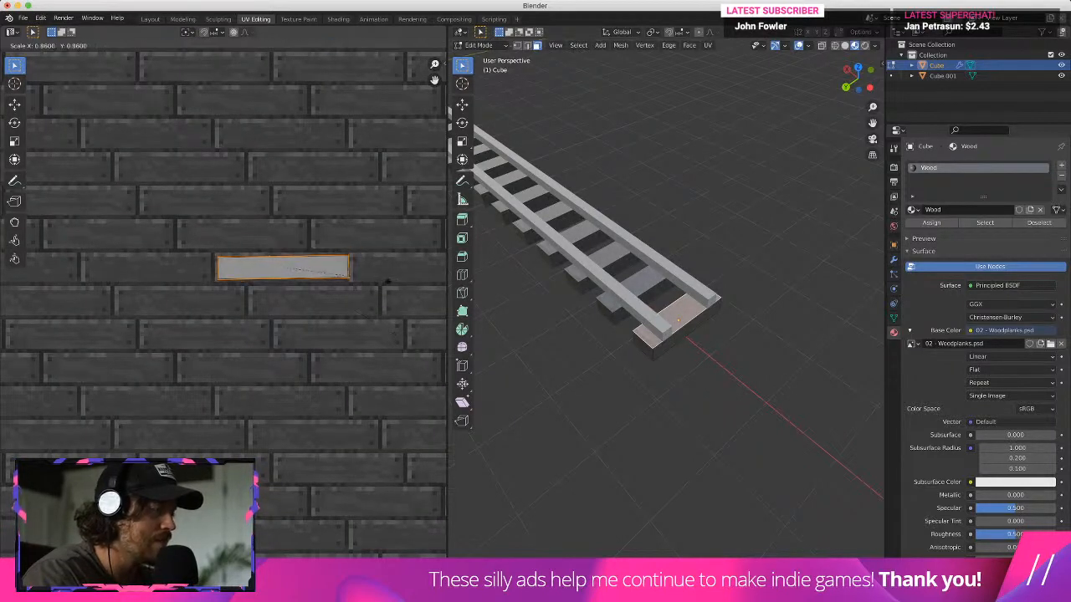
{"action": "left_click", "coordinate": [368, 279]}
{"action": "key", "text": "r"}
{"action": "left_click", "coordinate": [371, 275]}
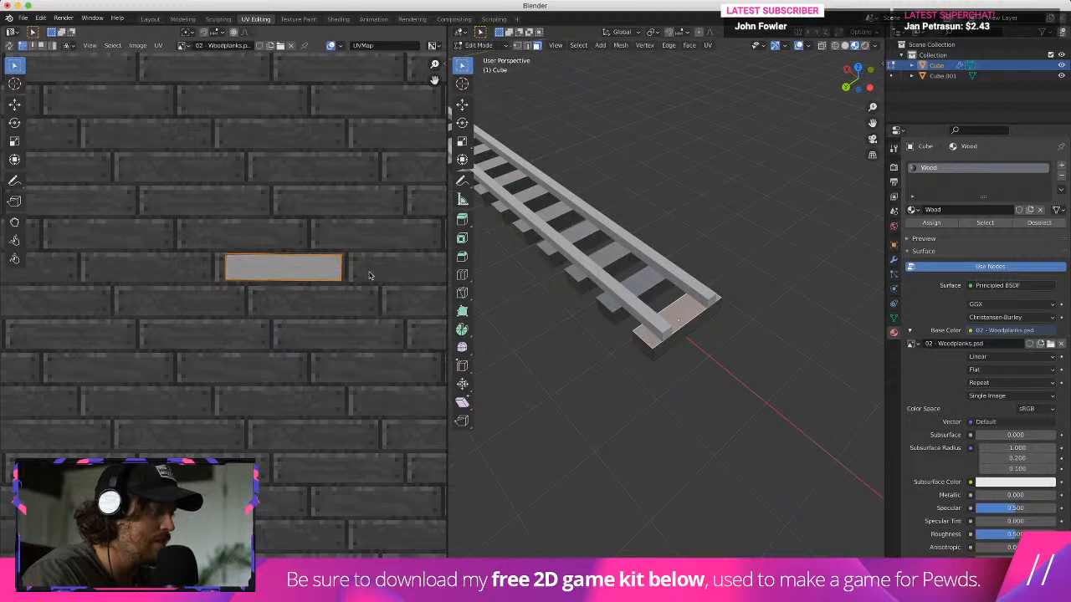
{"action": "key", "text": "s"}
{"action": "left_click", "coordinate": [378, 273]}
{"action": "key", "text": "g"}
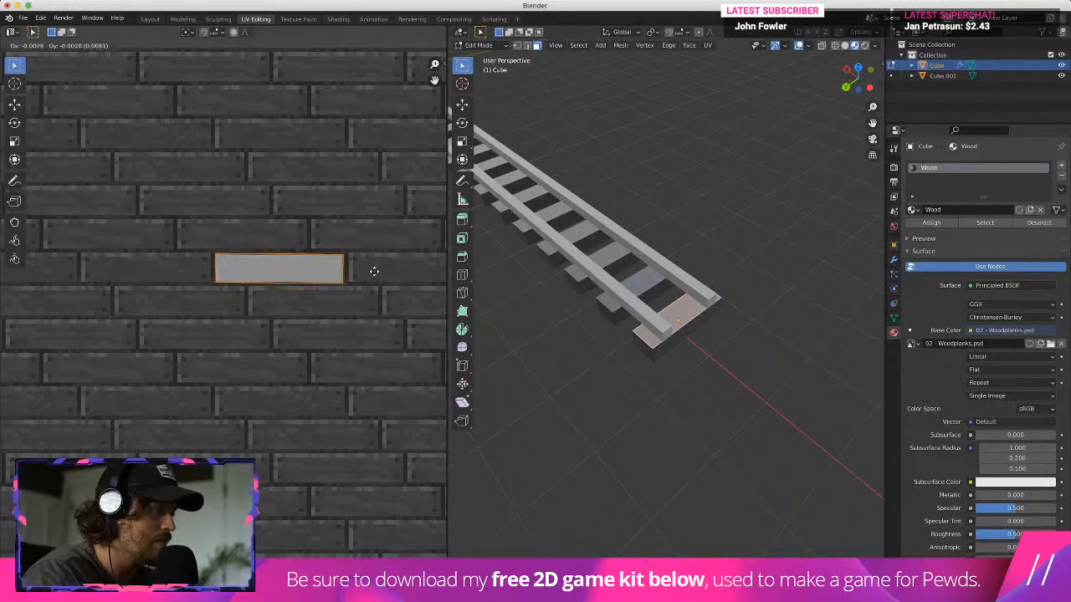
{"action": "left_click", "coordinate": [352, 311]}
{"action": "left_click", "coordinate": [708, 362]}
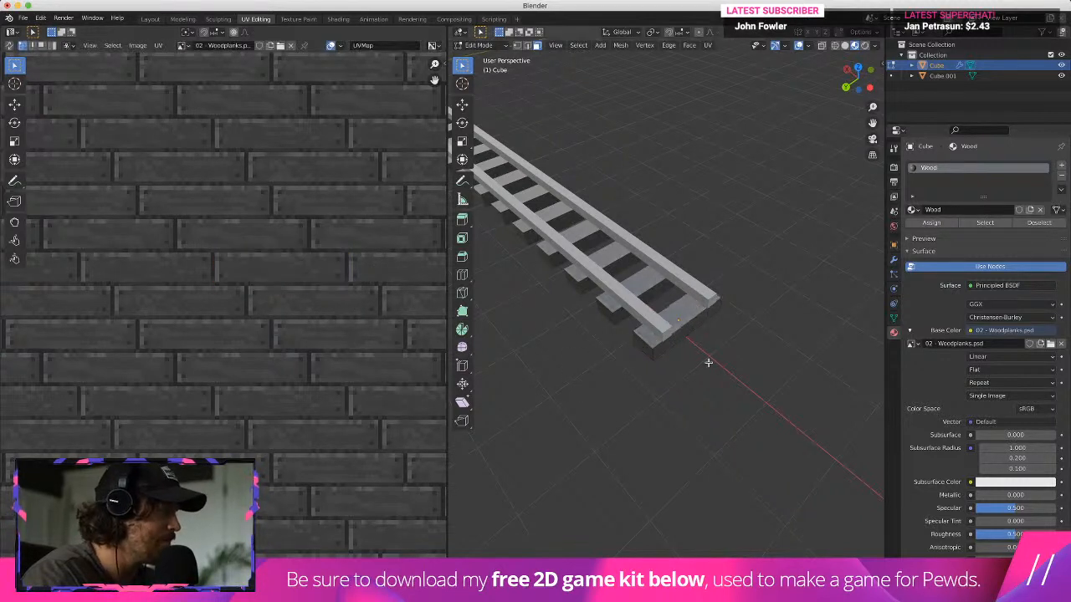
Shrink the UV island of the end crosstie's outer long side face to a small square and move it near the texture's centre
{"action": "left_click", "coordinate": [690, 324]}
{"action": "key", "text": "KP_Decimal"}
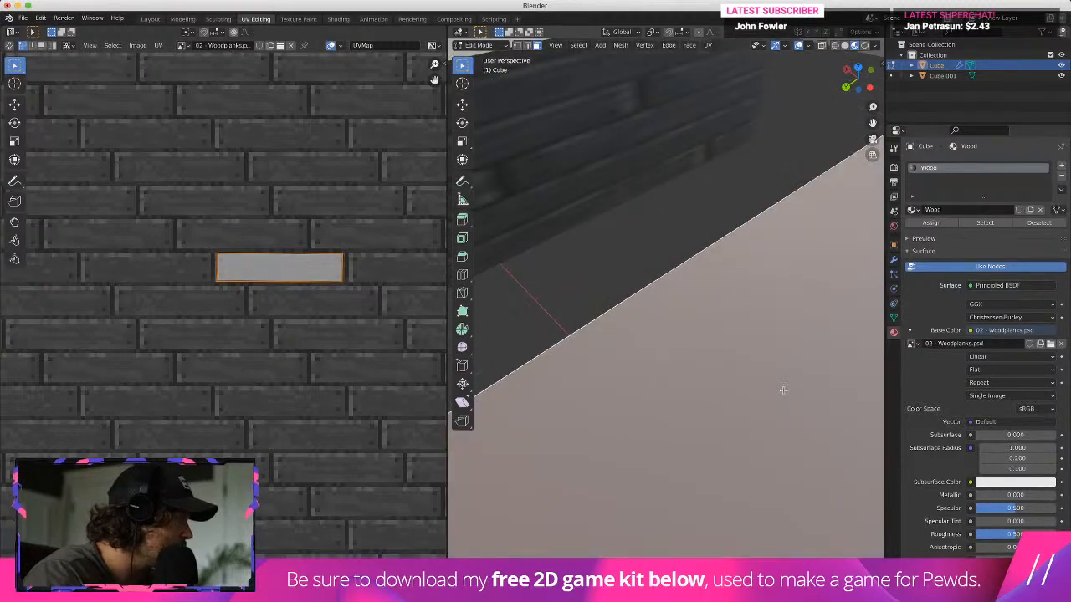
{"action": "scroll", "coordinate": [783, 391], "scroll_direction": "down", "scroll_amount": 3}
{"action": "left_click", "coordinate": [782, 391]}
{"action": "mouse_move", "coordinate": [782, 391]}
{"action": "middle_mouse_down"}
{"action": "mouse_move", "coordinate": [763, 387]}
{"action": "mouse_move", "coordinate": [774, 391]}
{"action": "middle_mouse_up"}
{"action": "left_click", "coordinate": [597, 358]}
{"action": "scroll", "coordinate": [270, 390], "scroll_direction": "down", "scroll_amount": 2}
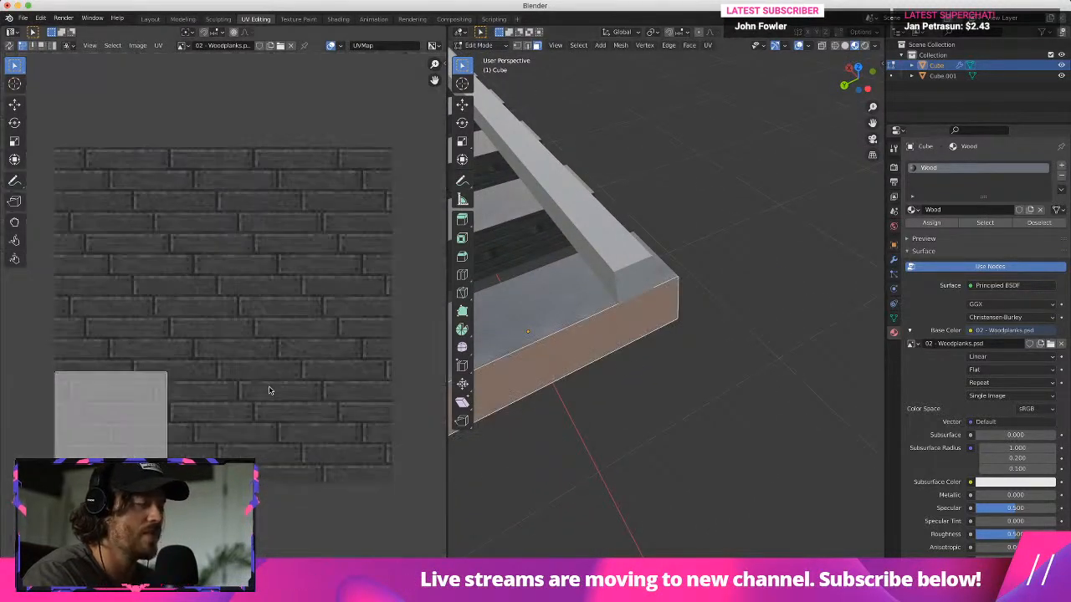
{"action": "key", "text": "a"}
{"action": "key", "text": "s"}
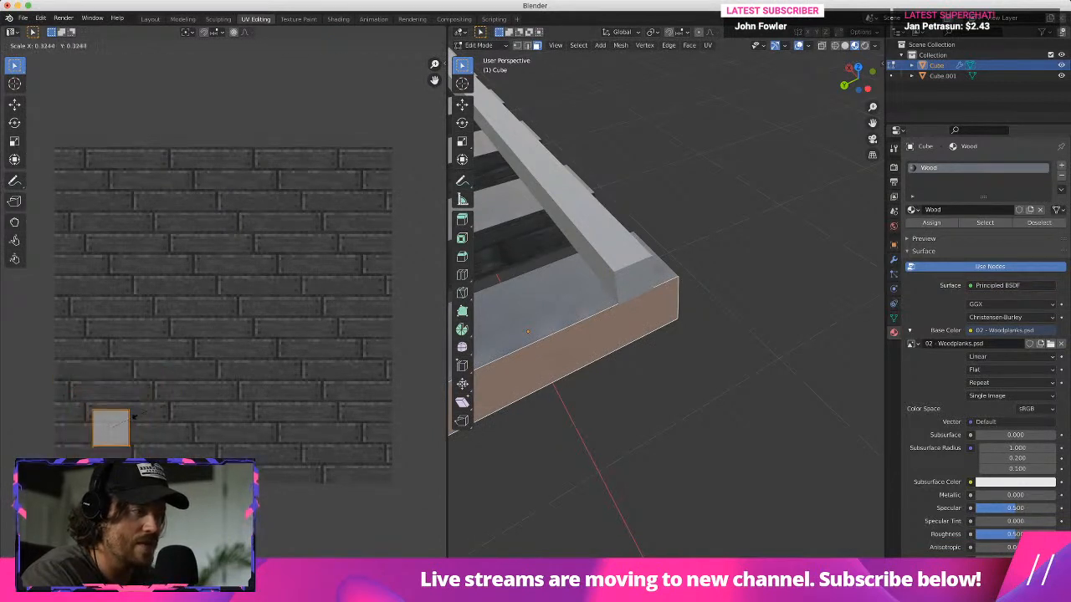
{"action": "left_click", "coordinate": [143, 410]}
{"action": "key", "text": "g"}
{"action": "left_click", "coordinate": [235, 294]}
Scale the outer side face's UV island to plank height and stretch it along X to cover a single plank
{"action": "key", "text": "s"}
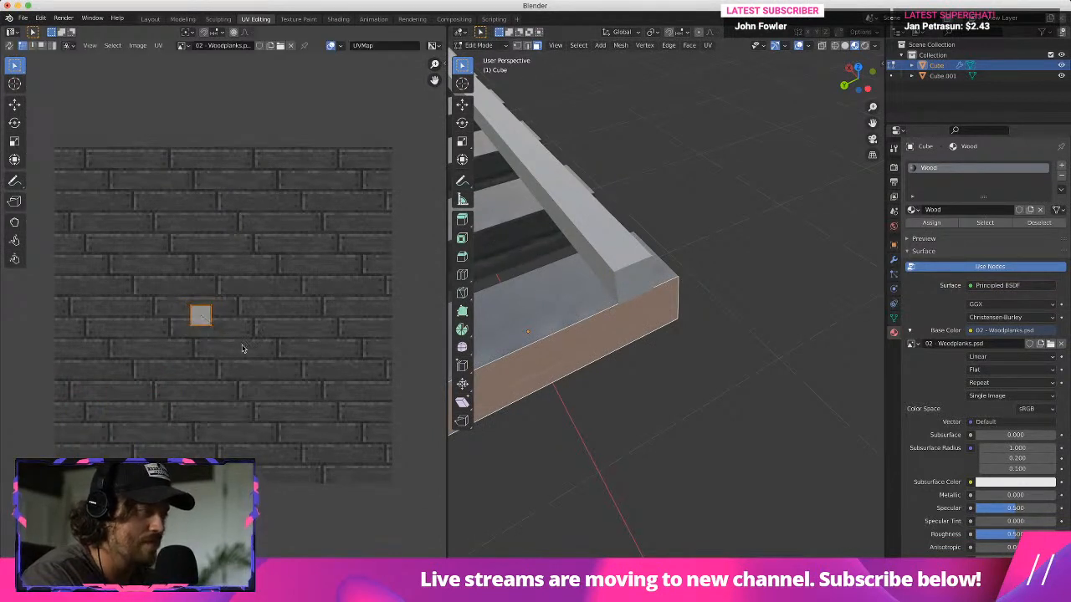
{"action": "left_click", "coordinate": [236, 336]}
{"action": "key", "text": "s"}
{"action": "key", "text": "x"}
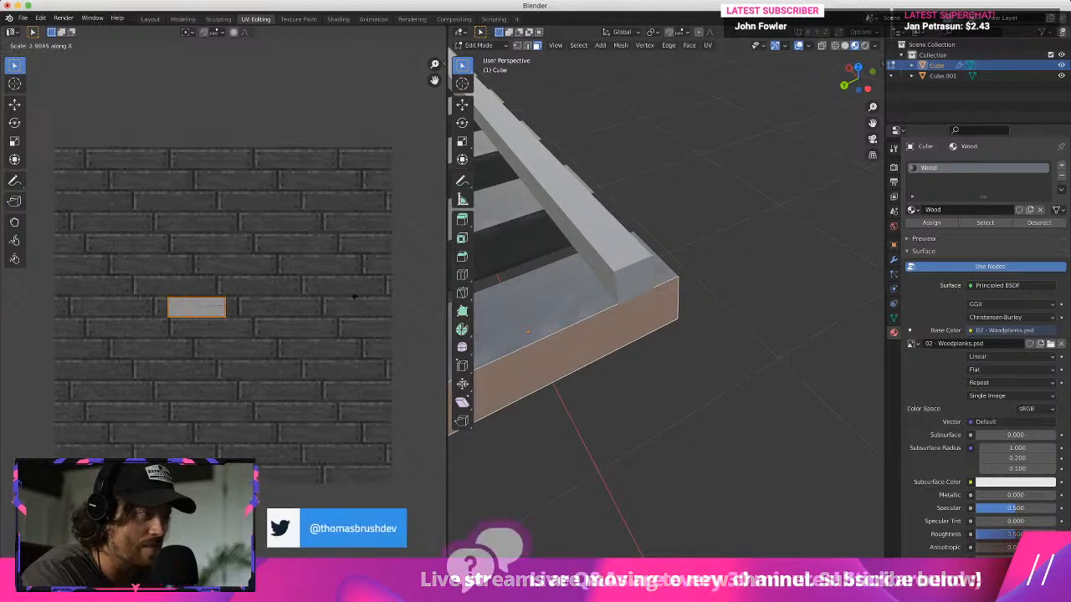
{"action": "left_click", "coordinate": [421, 297]}
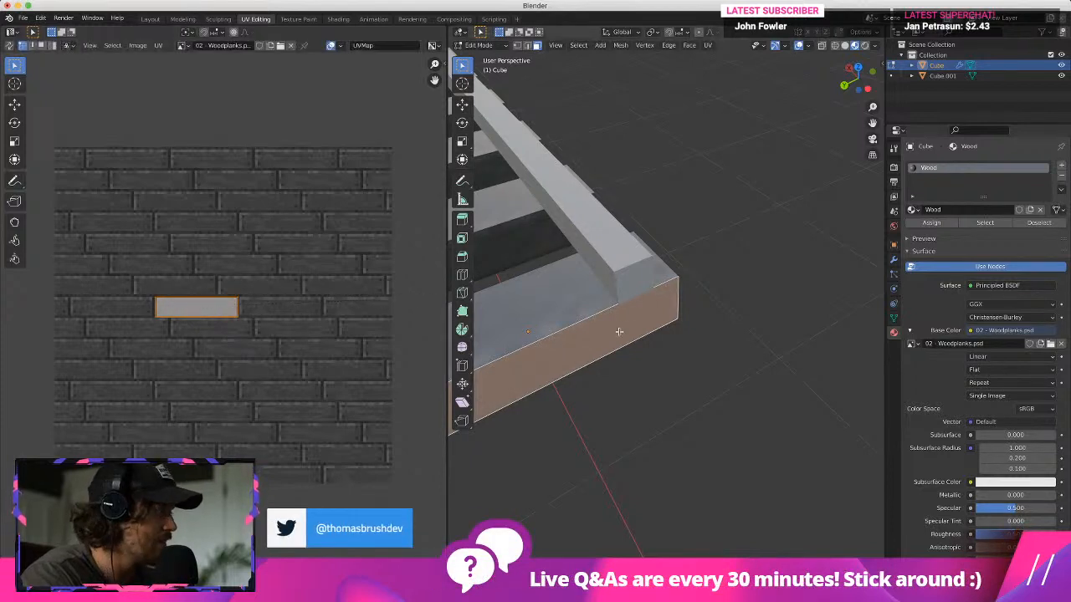
Select the end crosstie's bottom face, shrink its UV island to a small square and move it over the upper planks of the texture
{"action": "mouse_move", "coordinate": [614, 336]}
{"action": "middle_mouse_down"}
{"action": "mouse_move", "coordinate": [607, 318]}
{"action": "mouse_move", "coordinate": [650, 327]}
{"action": "mouse_move", "coordinate": [634, 334]}
{"action": "middle_mouse_up"}
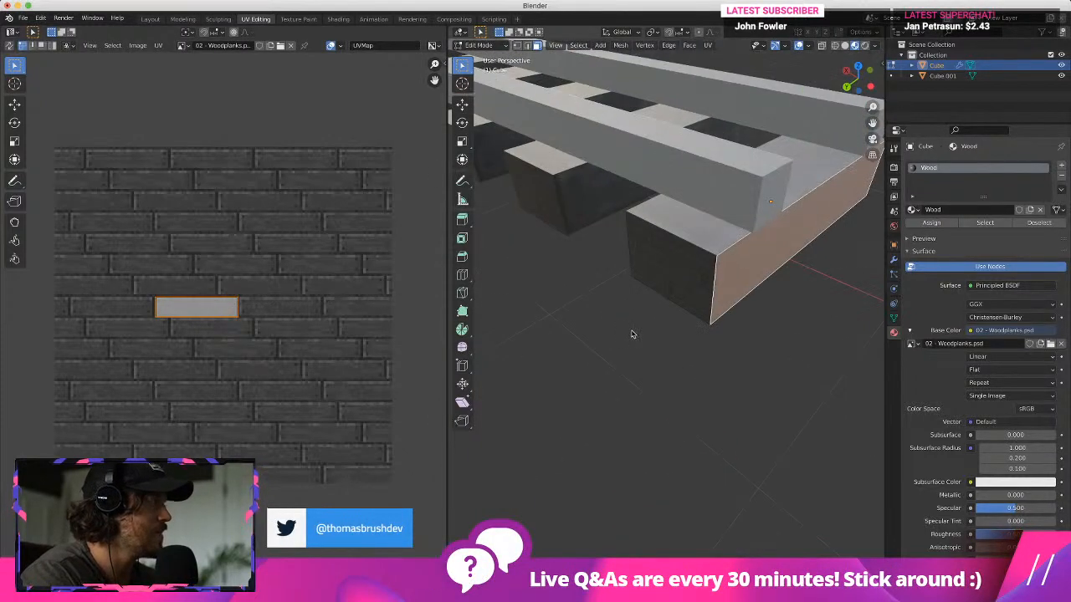
{"action": "scroll", "coordinate": [631, 334], "scroll_direction": "down", "scroll_amount": 4}
{"action": "scroll", "coordinate": [645, 124], "scroll_direction": "up", "scroll_amount": 3}
{"action": "middle_click_drag", "start_coordinate": [858, 358], "coordinate": [760, 232]}
{"action": "left_click", "coordinate": [761, 232]}
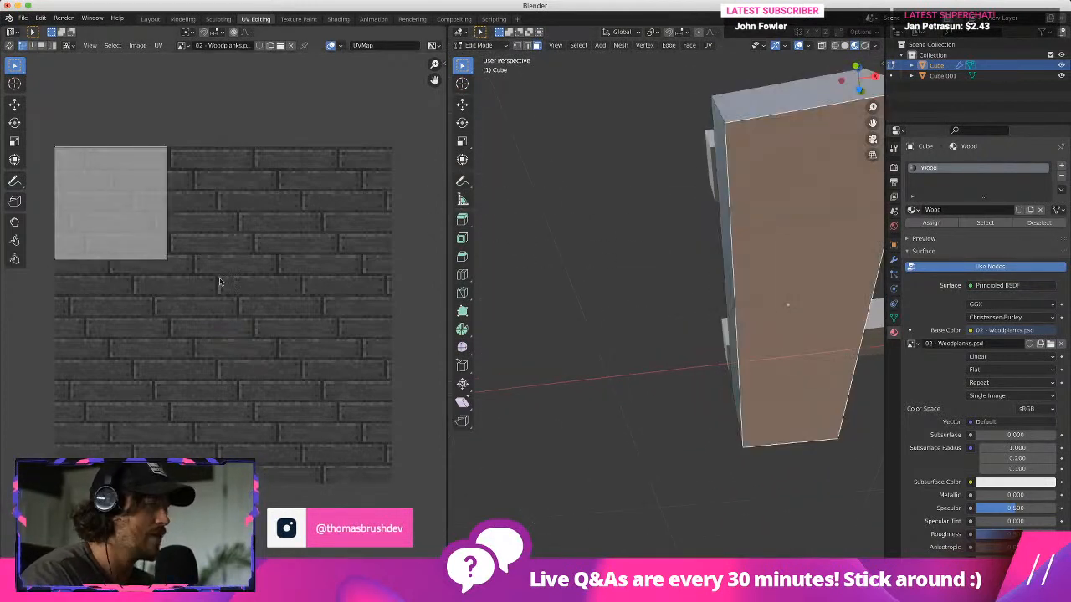
{"action": "key", "text": "s"}
{"action": "left_click", "coordinate": [147, 226]}
{"action": "key", "text": "g"}
{"action": "left_click", "coordinate": [208, 228]}
Fit the bottom face's UV island to a single plank, reducing it to plank height and stretching it about 4 times along X
{"action": "key", "text": "s"}
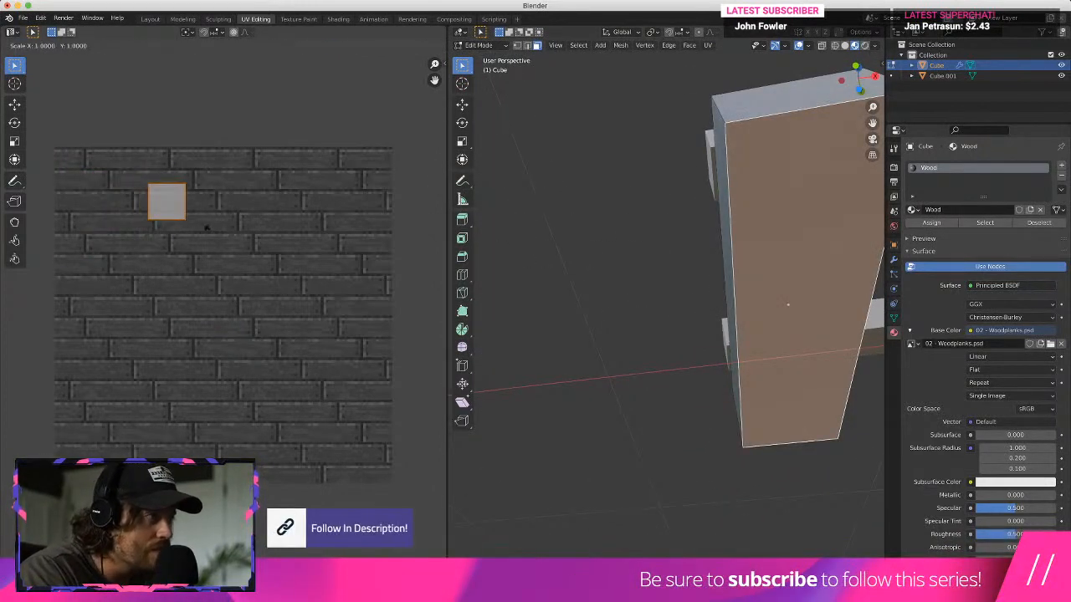
{"action": "left_click", "coordinate": [187, 215]}
{"action": "key", "text": "g"}
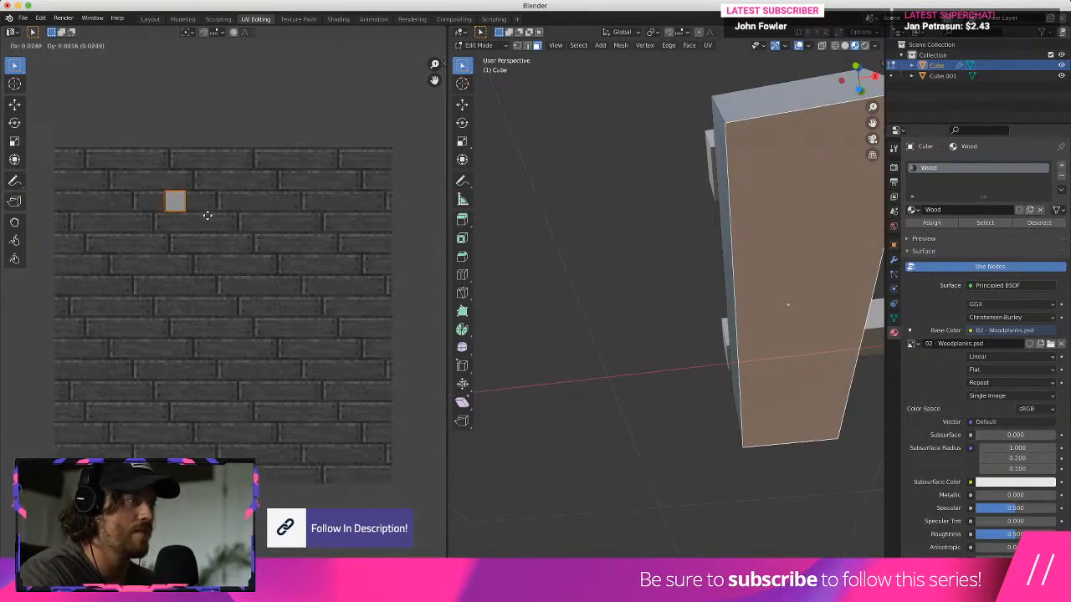
{"action": "left_click", "coordinate": [208, 215]}
{"action": "key", "text": "s"}
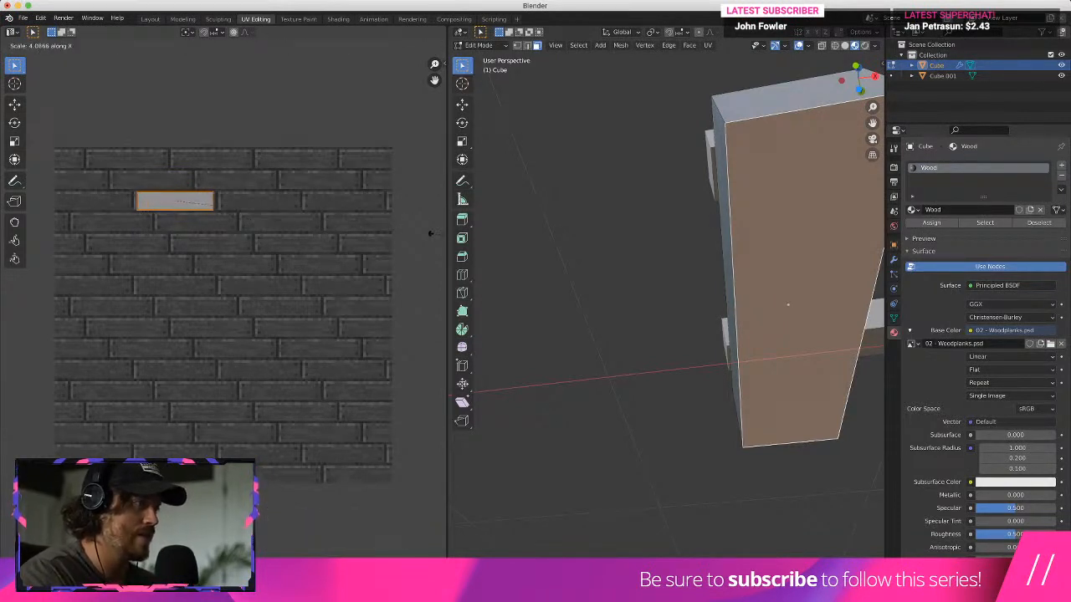
{"action": "left_click", "coordinate": [215, 206]}
Shrink the UV island of the crosstie's small end face to a plank-high square and place it on a plank in the texture
{"action": "middle_click_drag", "start_coordinate": [737, 285], "coordinate": [688, 360]}
{"action": "left_click", "coordinate": [753, 326]}
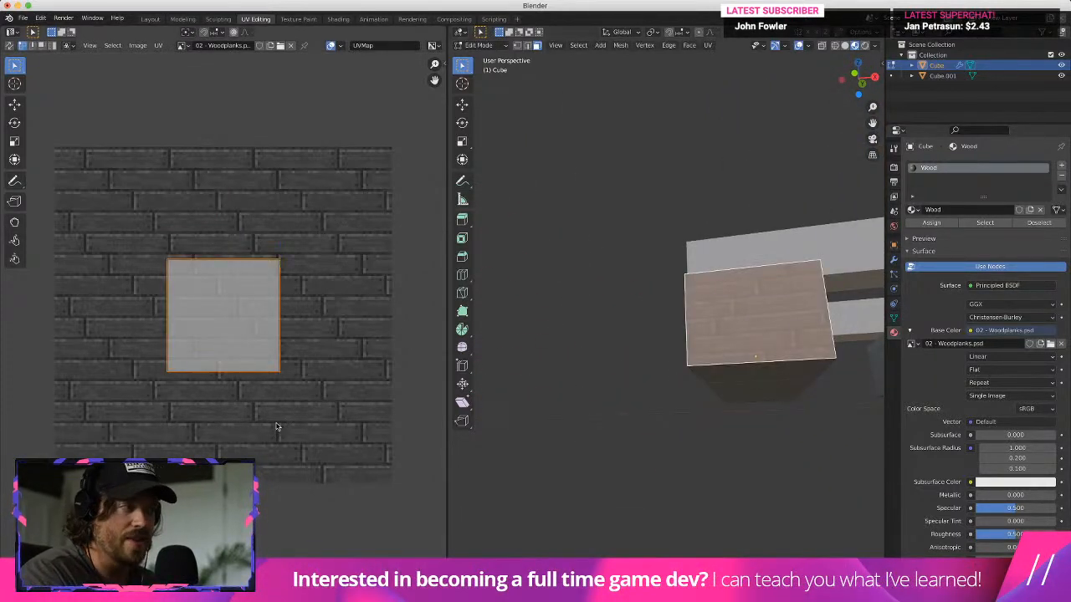
{"action": "key", "text": "s"}
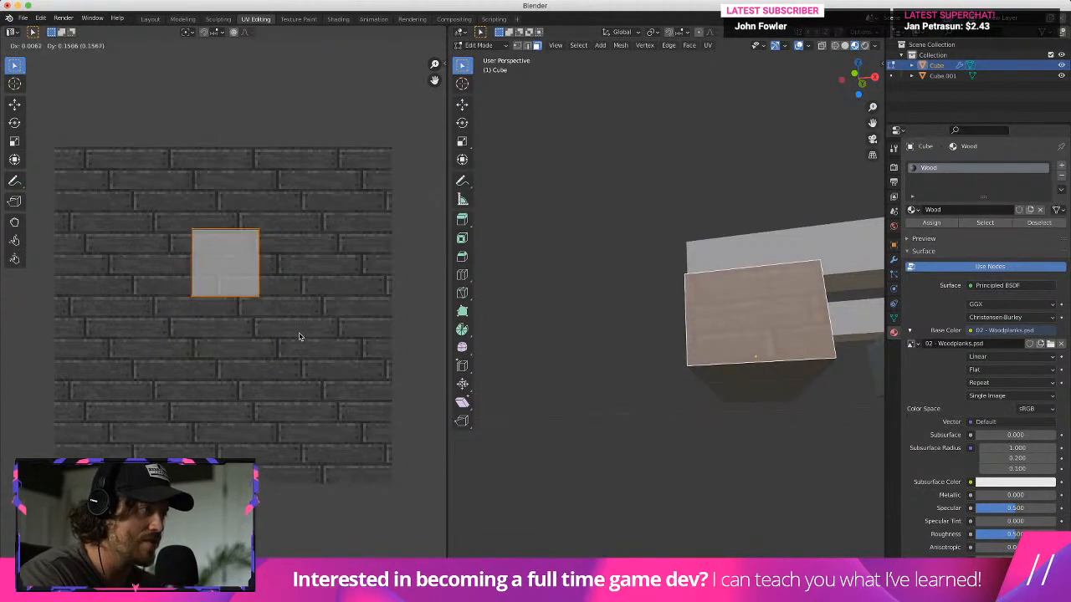
{"action": "left_click", "coordinate": [280, 282]}
{"action": "key", "text": "s"}
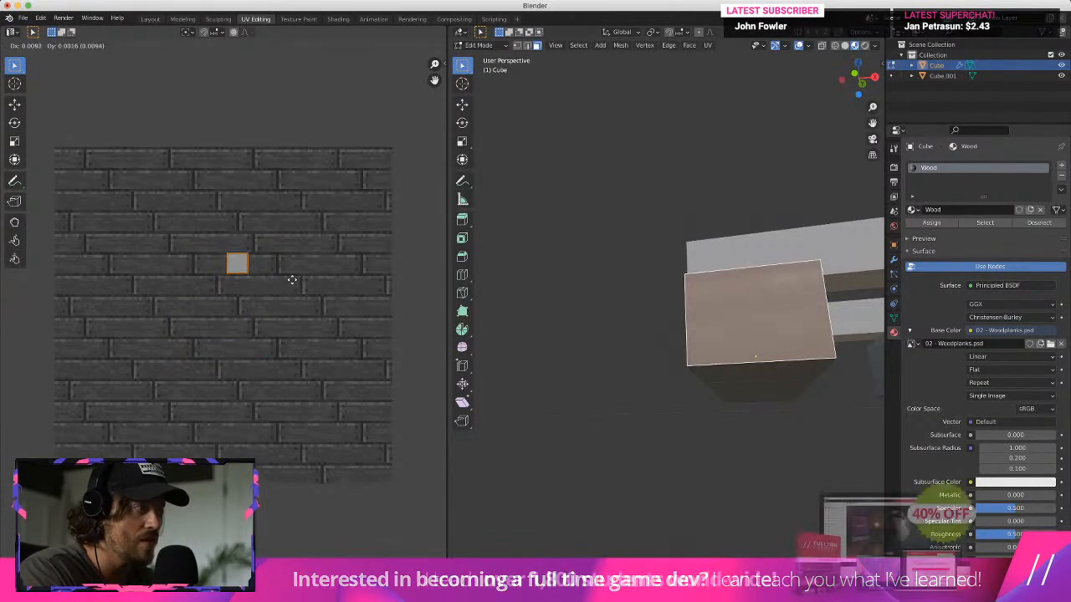
{"action": "left_click", "coordinate": [285, 281]}
{"action": "key", "text": "g"}
{"action": "left_click", "coordinate": [287, 282]}
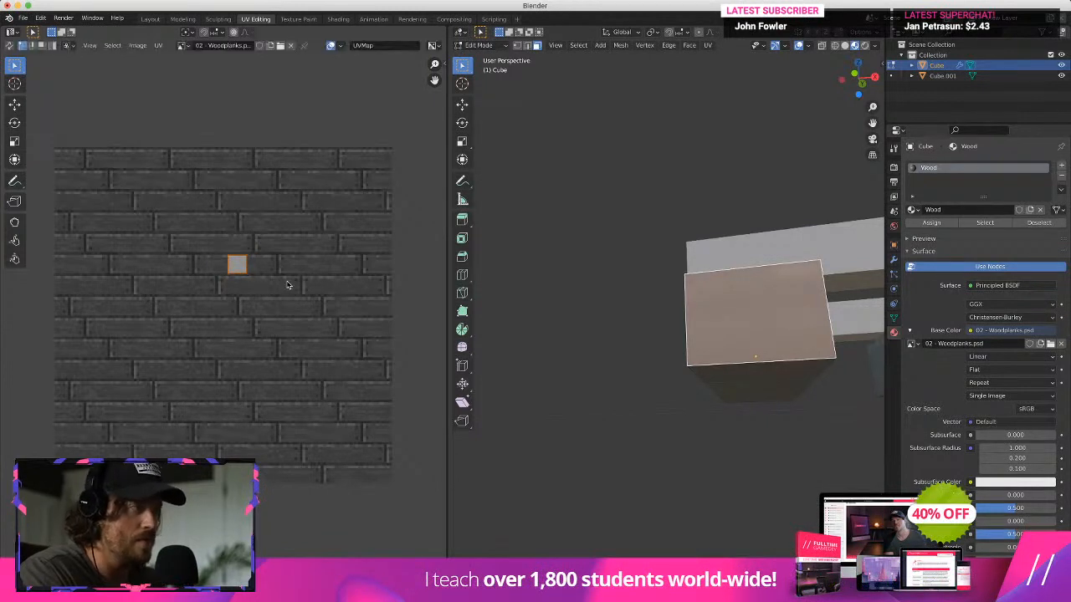
Stretch the small end face's UV island about 4 times along X and fine-tune its position and height over one plank
{"action": "key", "text": "s"}
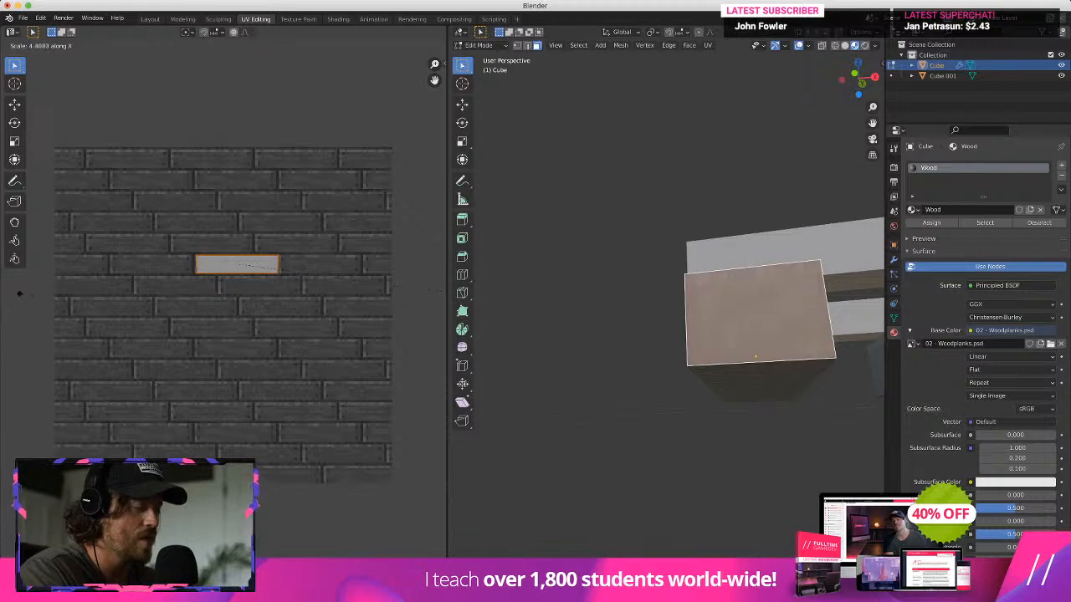
{"action": "left_click", "coordinate": [9, 292]}
{"action": "key", "text": "g"}
{"action": "left_click", "coordinate": [18, 295]}
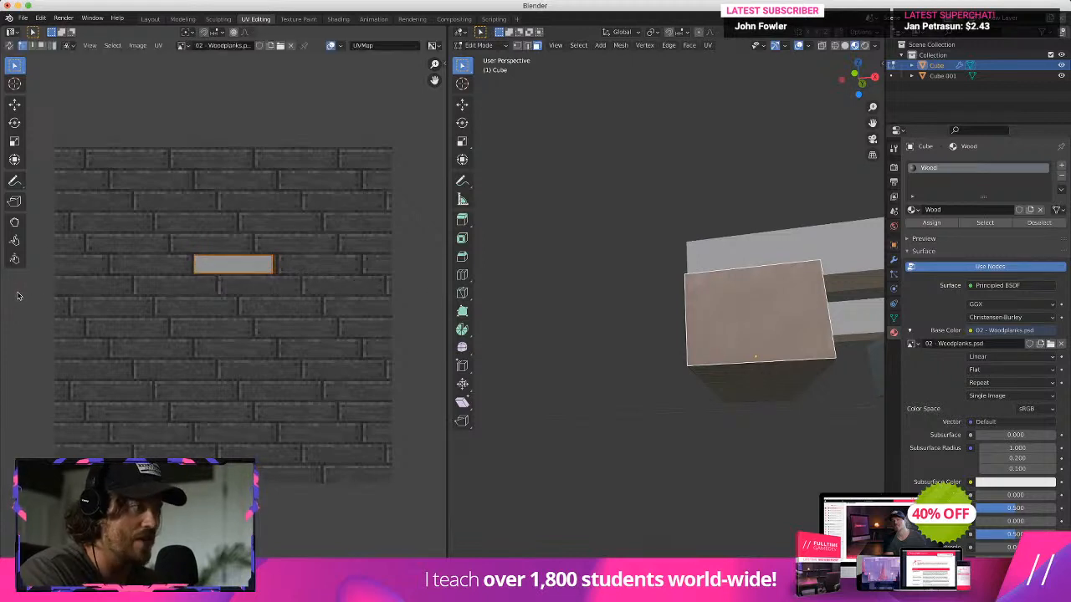
{"action": "key", "text": "s"}
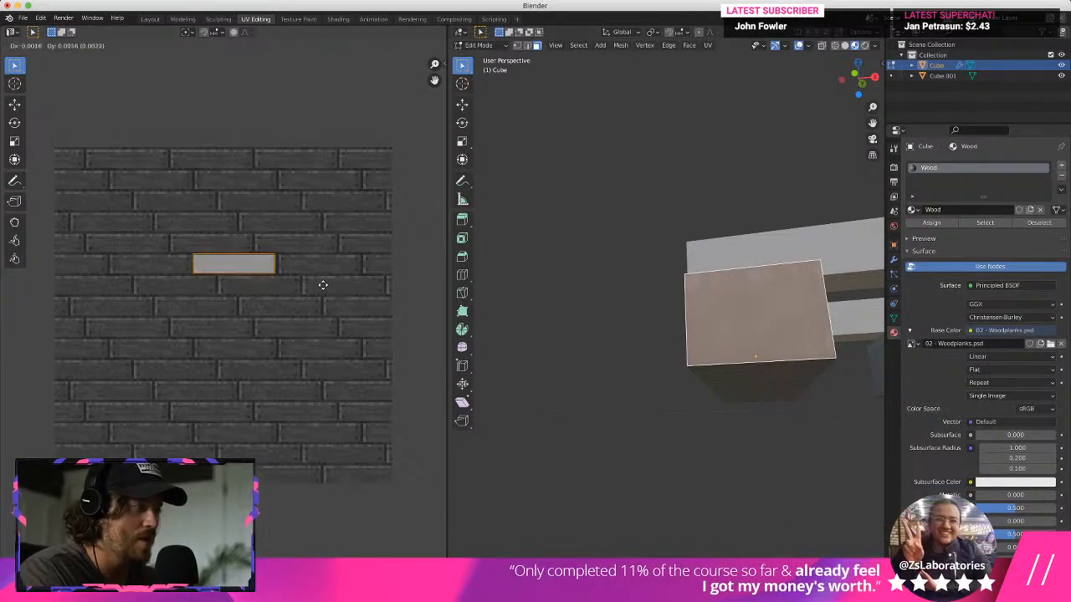
{"action": "left_click", "coordinate": [324, 289]}
{"action": "key", "text": "s"}
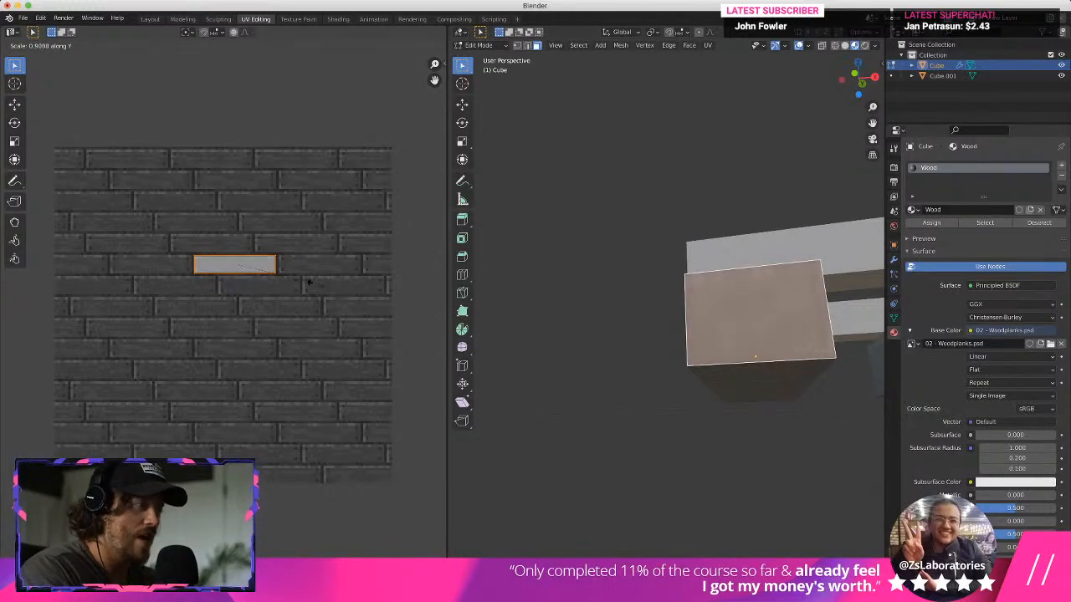
{"action": "left_click", "coordinate": [316, 287]}
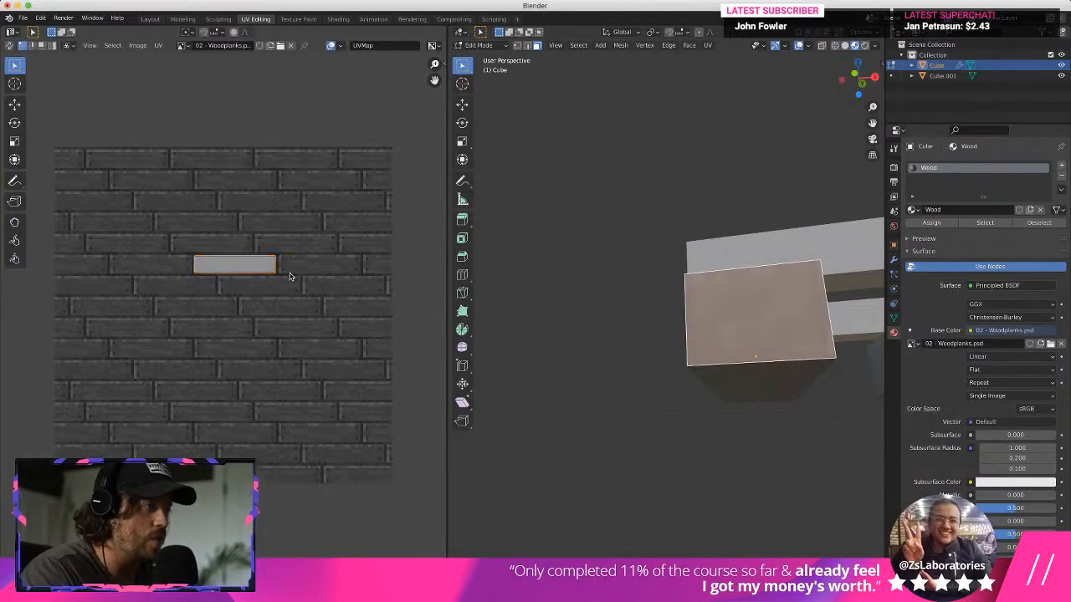
Shrink the UV island of the crosstie's inner long side face to a plank-high square and move it onto a plank near the texture's centre
{"action": "middle_click_drag", "start_coordinate": [652, 325], "coordinate": [619, 330]}
{"action": "left_click", "coordinate": [692, 335]}
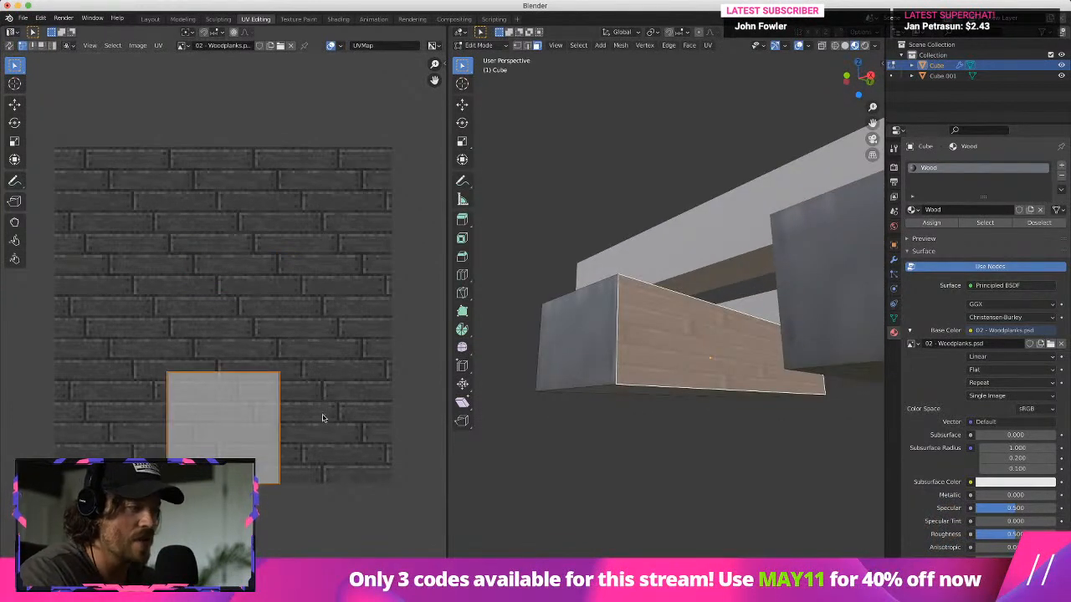
{"action": "key", "text": "s"}
{"action": "left_click", "coordinate": [253, 434]}
{"action": "key", "text": "g"}
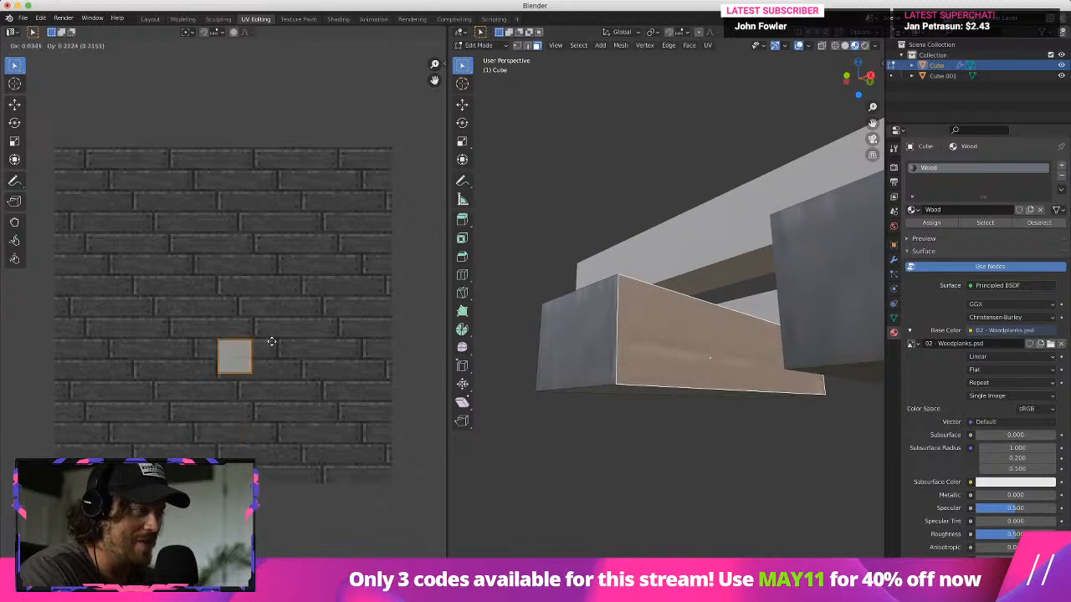
{"action": "left_click", "coordinate": [251, 358]}
{"action": "key", "text": "s"}
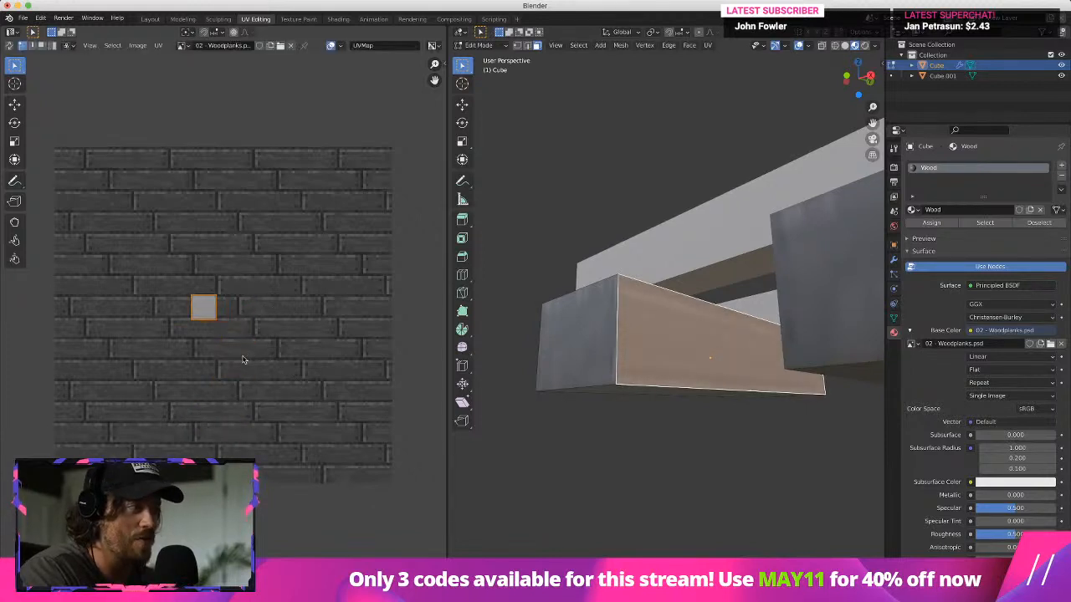
{"action": "left_click", "coordinate": [245, 347]}
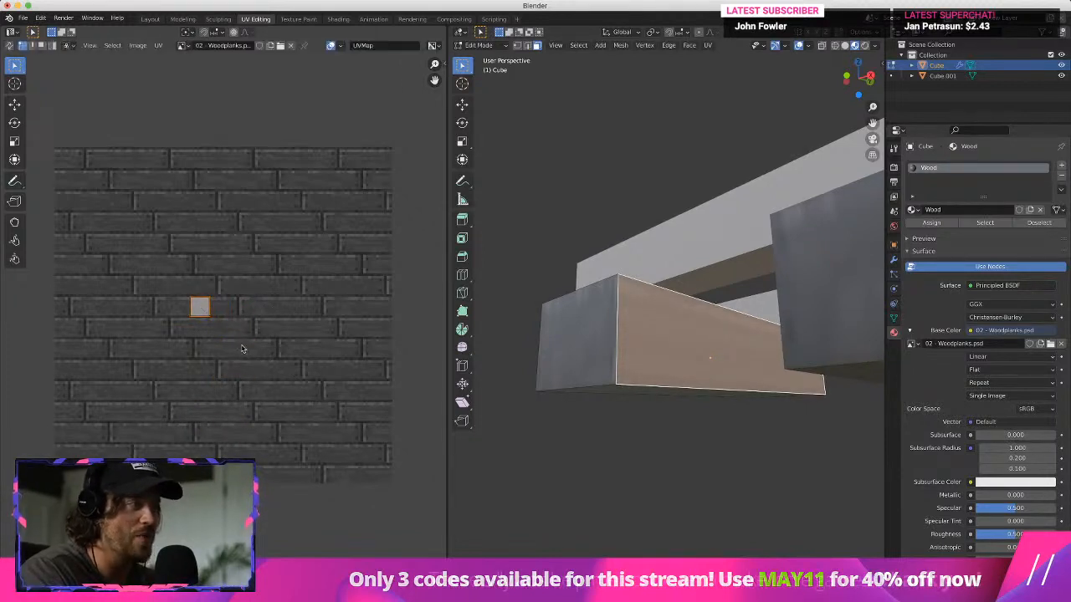
Stretch the inner side face's UV island along X into a horizontal strip
{"action": "key", "text": "s"}
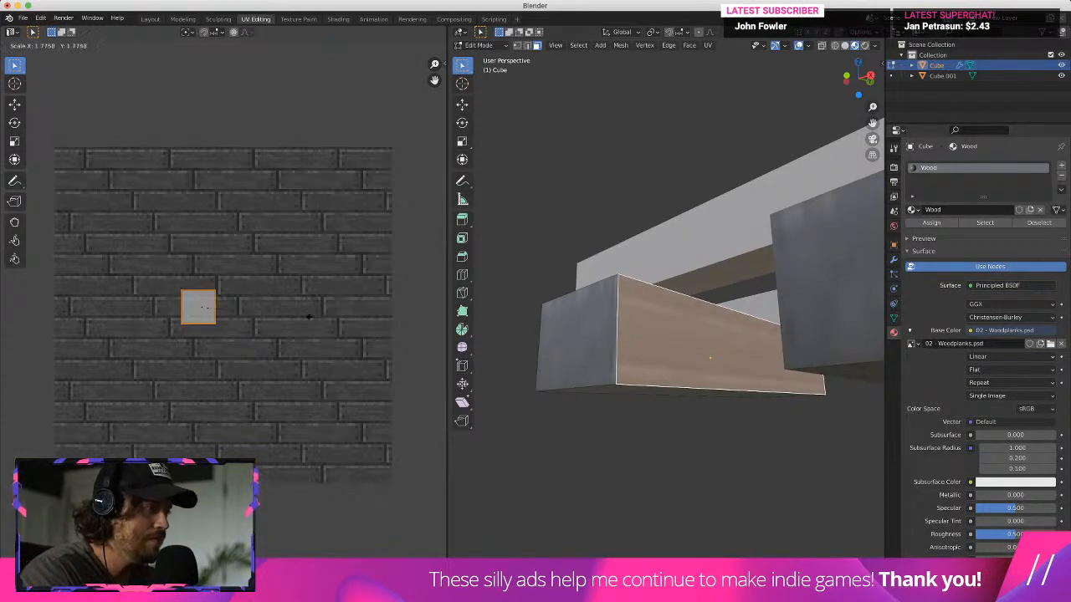
{"action": "key", "text": "x"}
{"action": "key", "text": "y"}
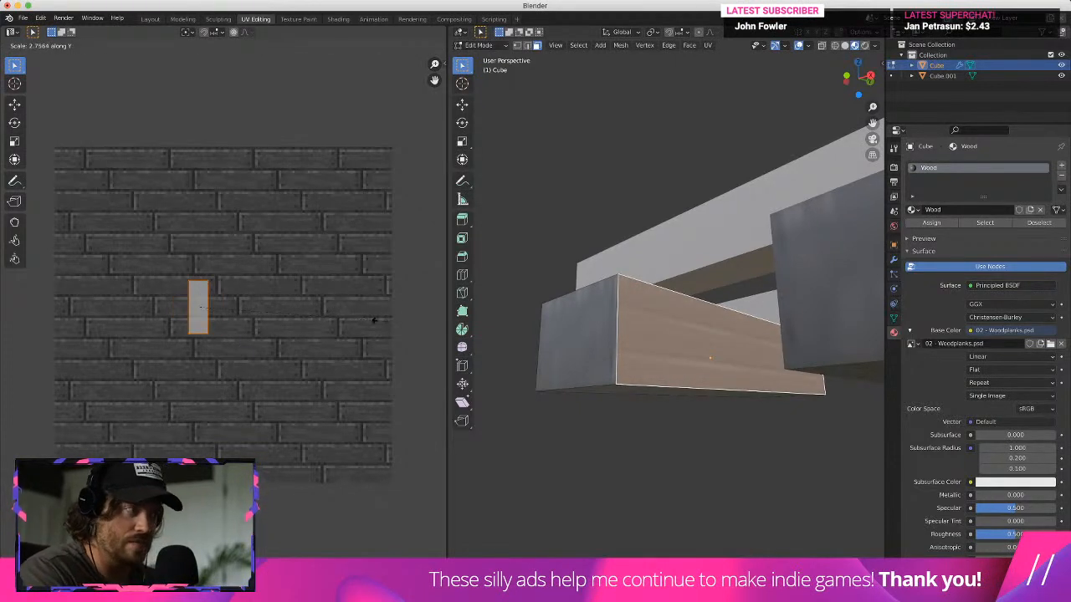
{"action": "key", "text": "x"}
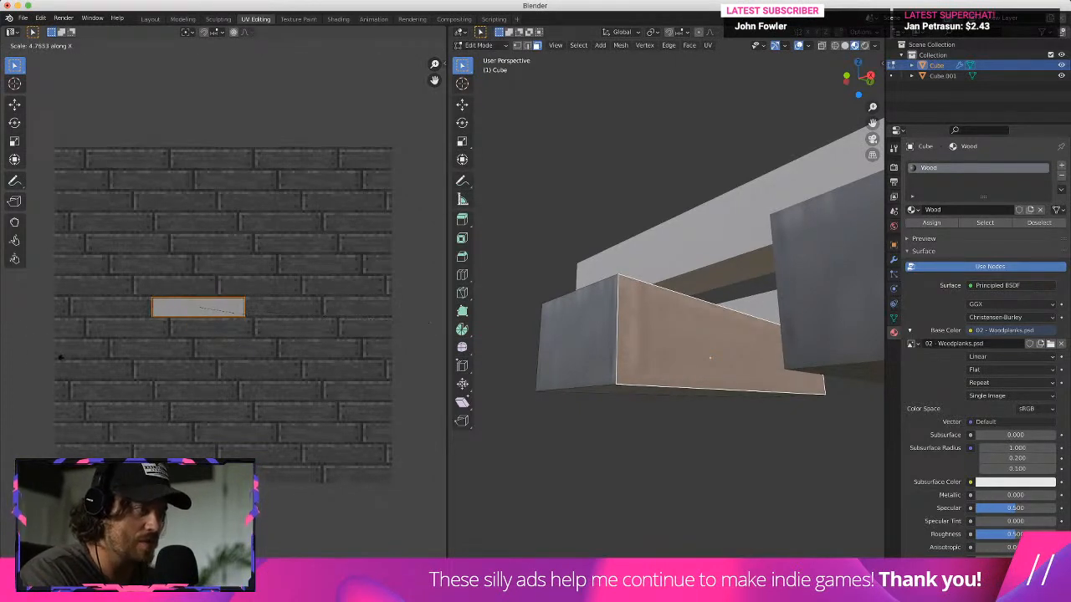
{"action": "left_click", "coordinate": [410, 346]}
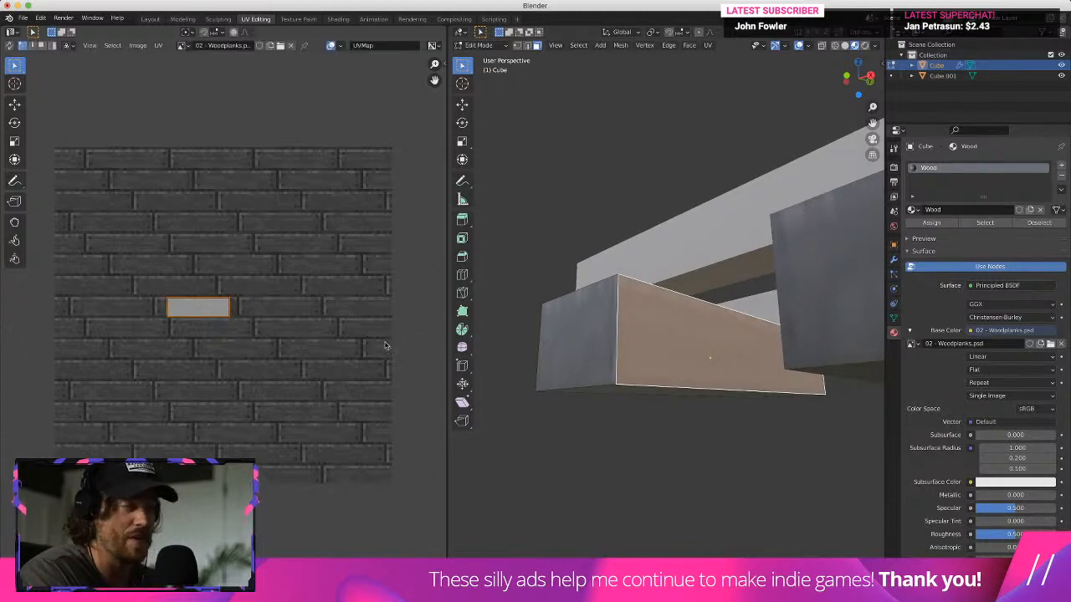
Fine-tune the inner side face's UV island in height, width and position to cover one whole plank, and deselect the face
{"action": "key", "text": "s"}
{"action": "left_click", "coordinate": [383, 344]}
{"action": "key", "text": "s"}
{"action": "left_click", "coordinate": [359, 343]}
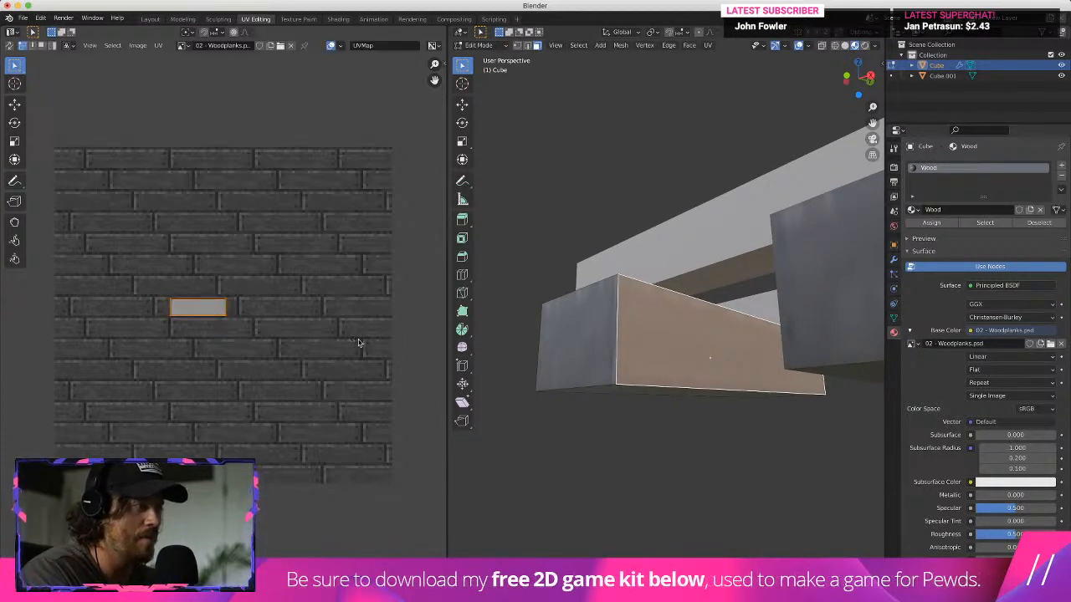
{"action": "key", "text": "s"}
{"action": "left_click", "coordinate": [358, 338]}
{"action": "key", "text": "s"}
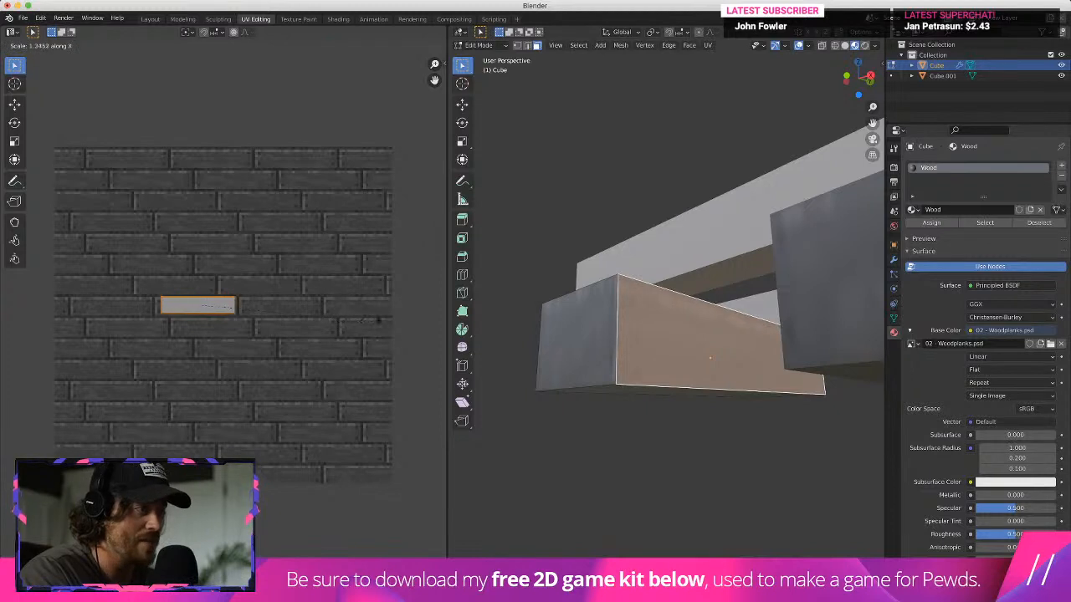
{"action": "left_click", "coordinate": [382, 323]}
{"action": "key", "text": "g"}
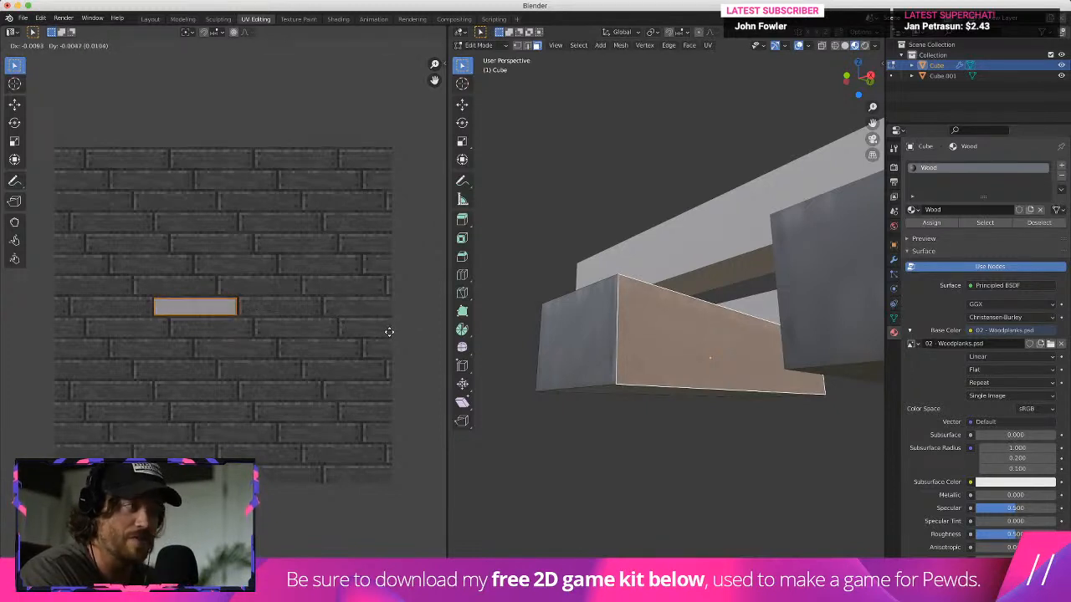
{"action": "left_click", "coordinate": [390, 334]}
{"action": "left_click", "coordinate": [720, 418]}
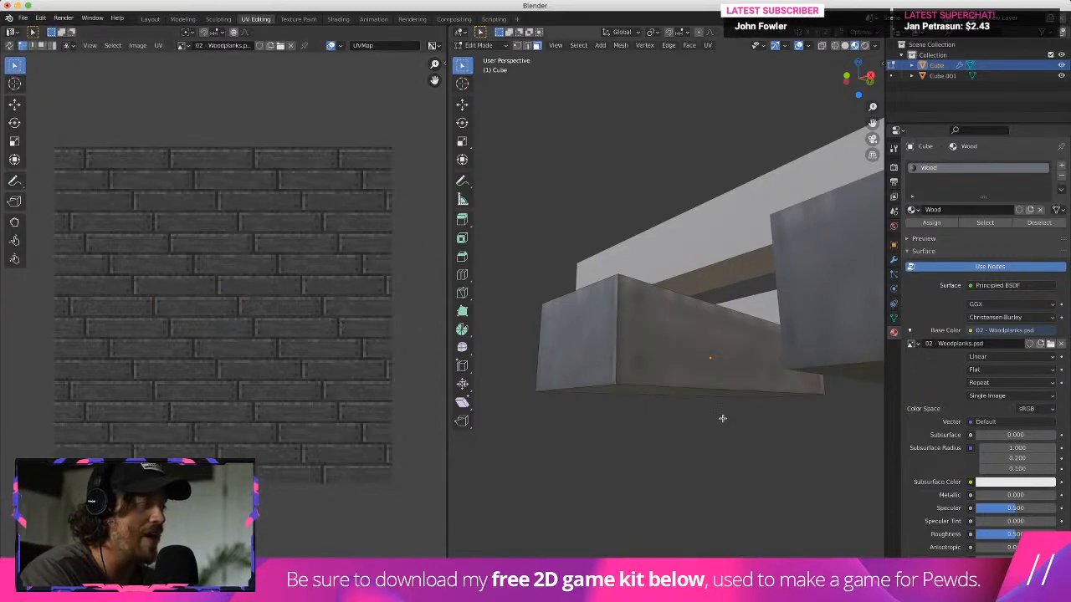
Rotate the UV island of the crosstie's bottom face about -90 degrees so that it stands upright
{"action": "middle_click_drag", "start_coordinate": [720, 418], "coordinate": [741, 390]}
{"action": "left_click", "coordinate": [742, 371]}
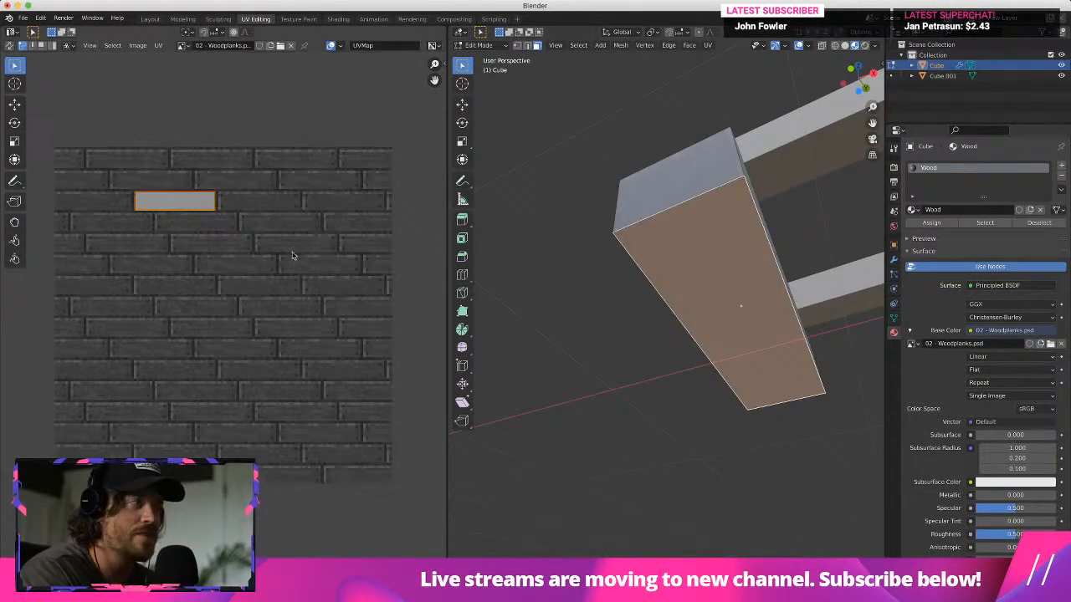
{"action": "key", "text": "a"}
{"action": "key", "text": "r"}
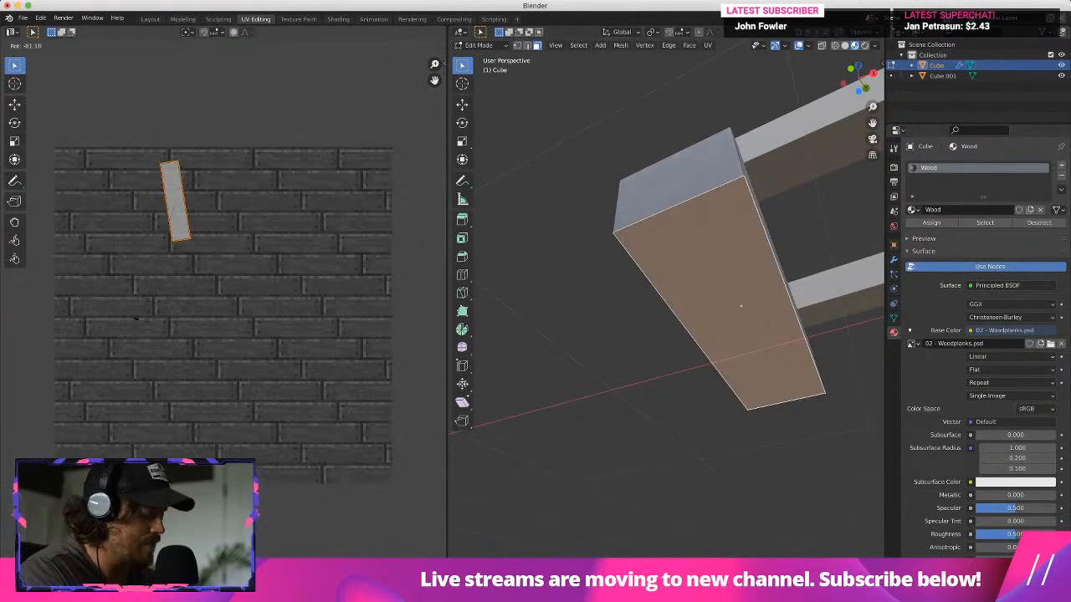
{"action": "left_click", "coordinate": [153, 322]}
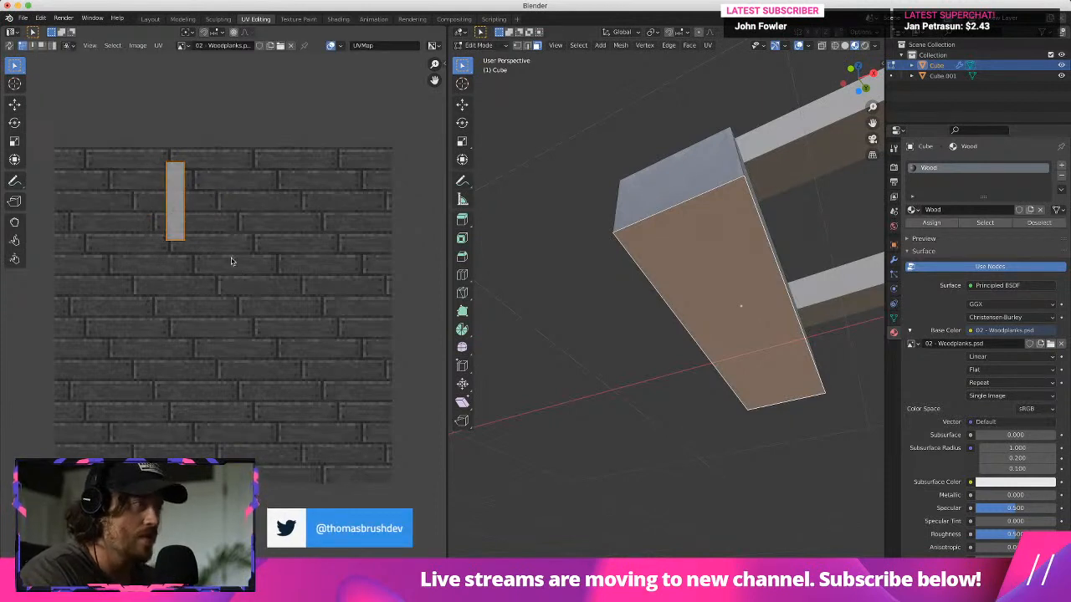
Enlarge the bottom face's UV island and stretch it along Y beyond the texture's height
{"action": "key", "text": "s"}
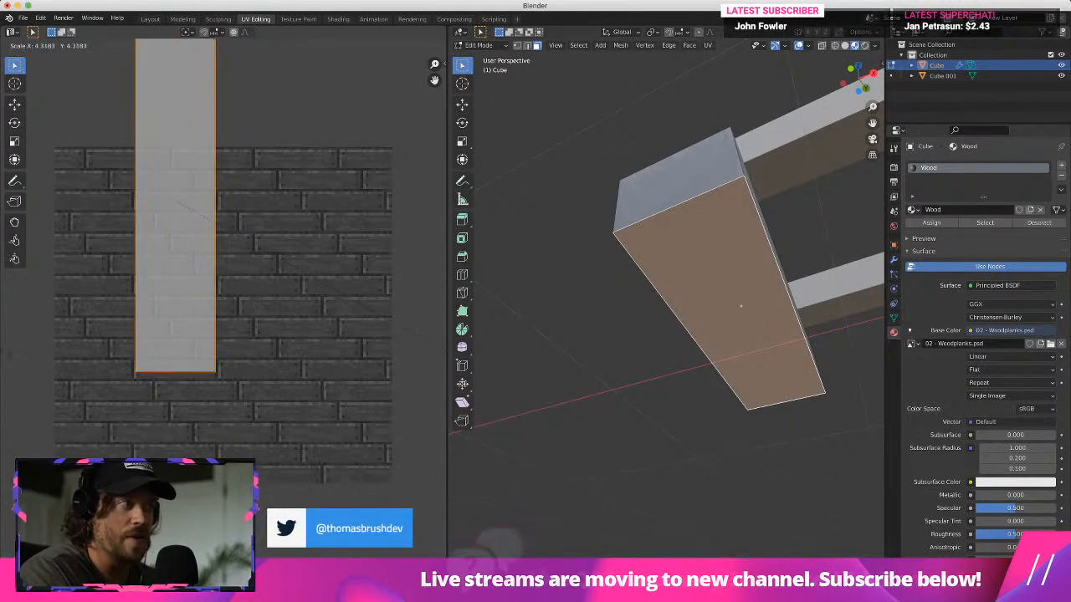
{"action": "key", "text": "x"}
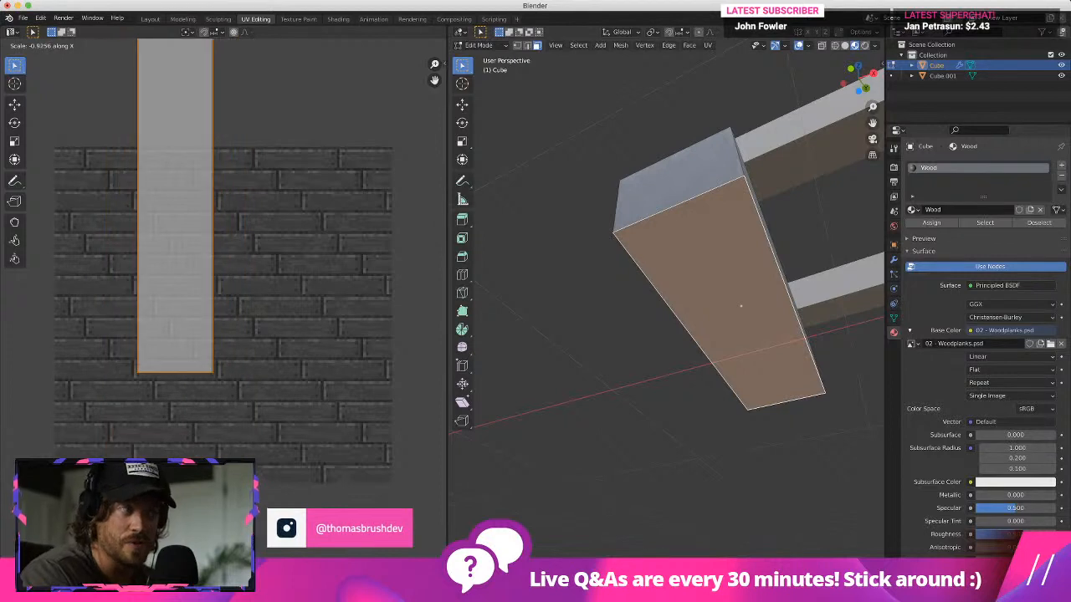
{"action": "key", "text": "y"}
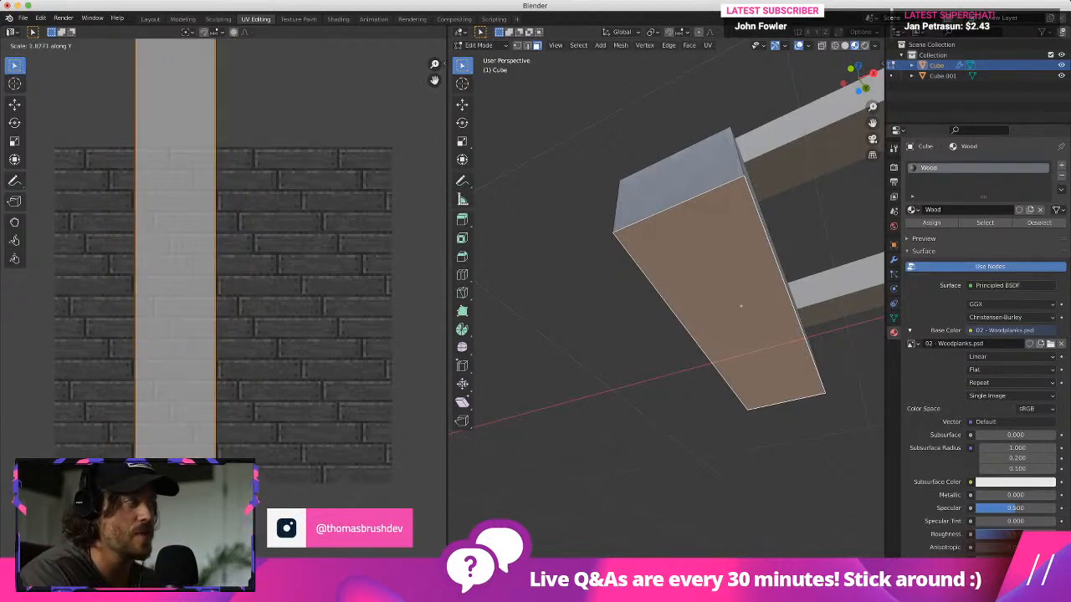
{"action": "key", "text": "Return"}
{"action": "scroll", "coordinate": [323, 309], "scroll_direction": "down", "scroll_amount": 3}
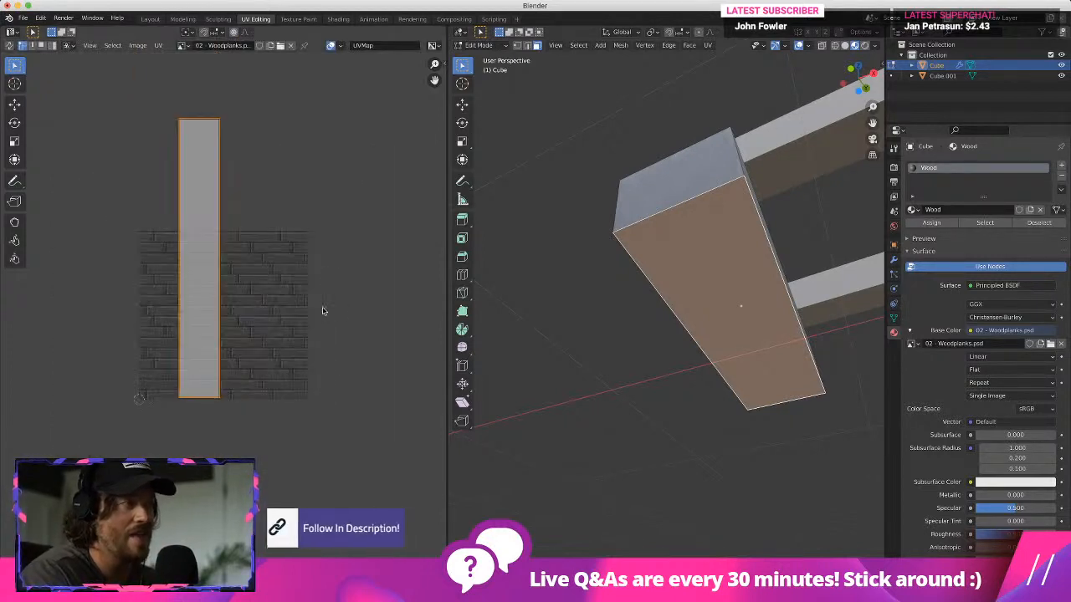
Shrink the bottom face's UV island and flatten it along Y to a small plank-high block
{"action": "key", "text": "s"}
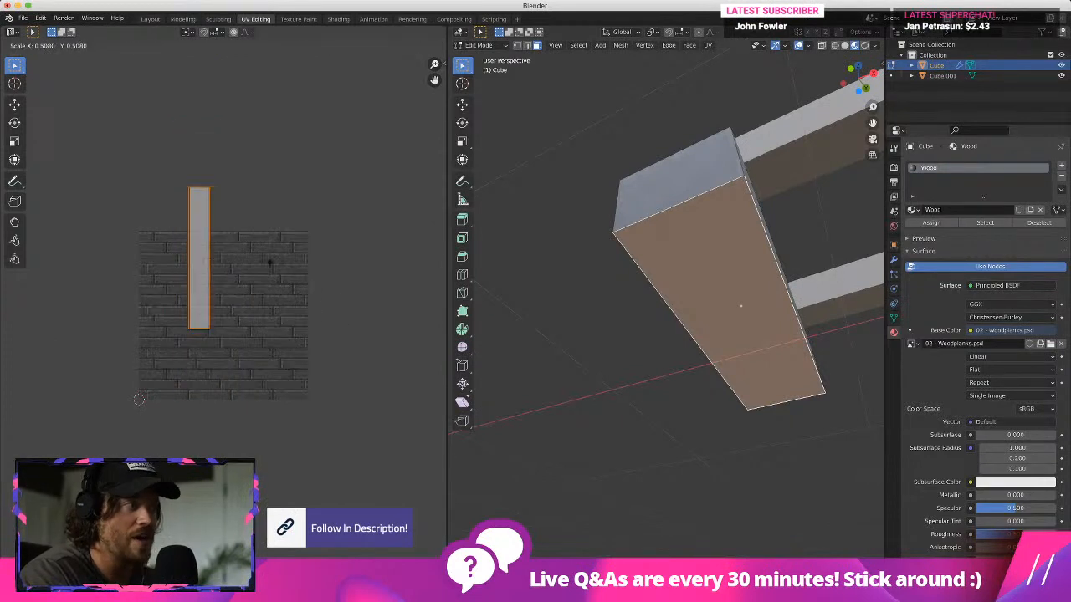
{"action": "key", "text": "x"}
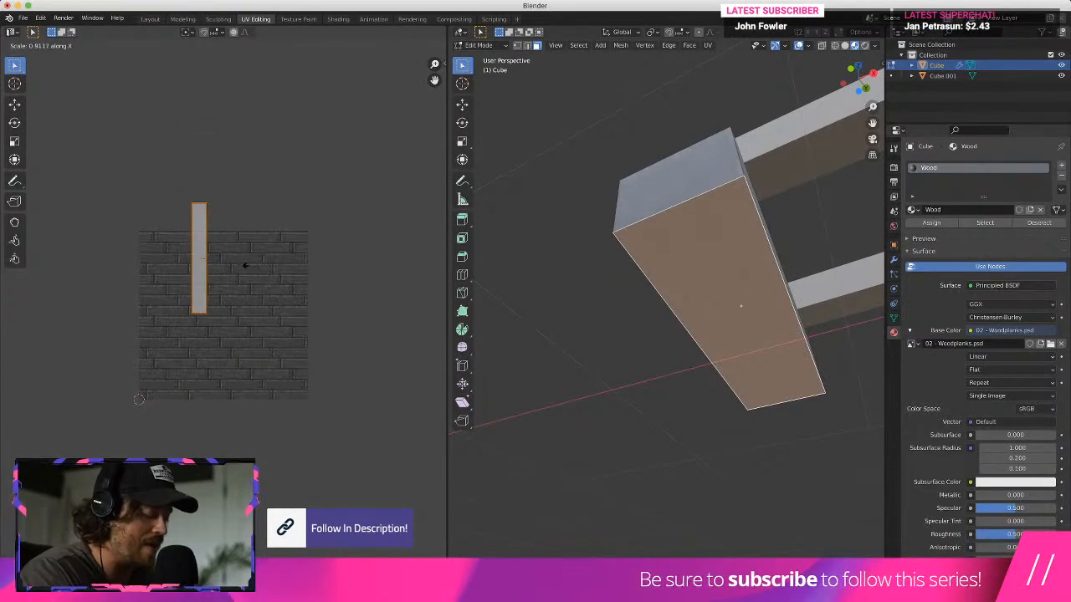
{"action": "key", "text": "y"}
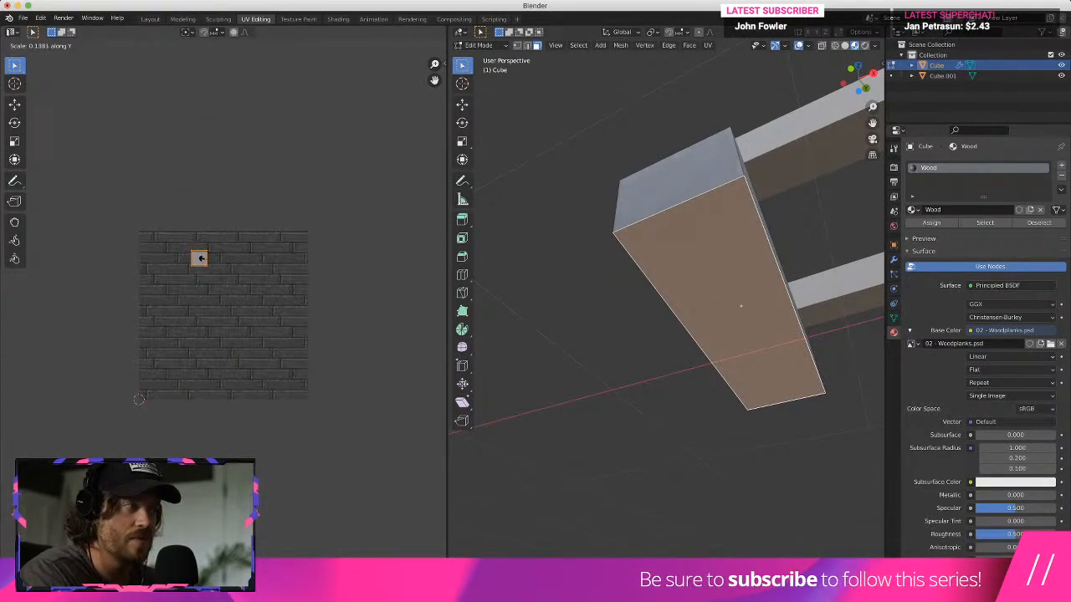
{"action": "left_click", "coordinate": [199, 258]}
{"action": "scroll", "coordinate": [213, 260], "scroll_direction": "up", "scroll_amount": 5}
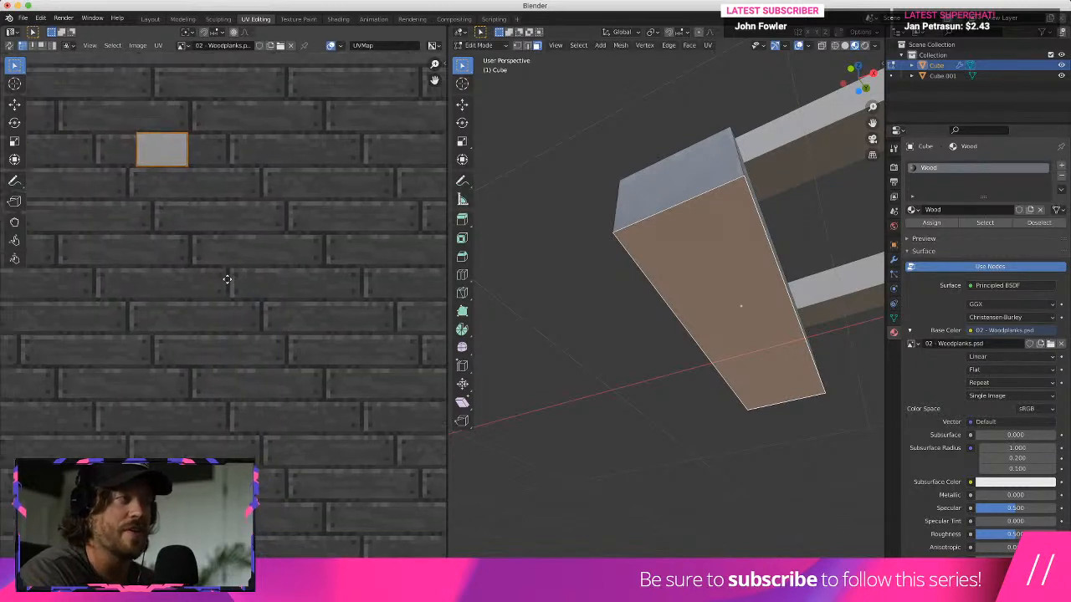
Stretch the bottom face's UV island along X to a plank's length and scale it slightly down to fit inside that plank
{"action": "key", "text": "s"}
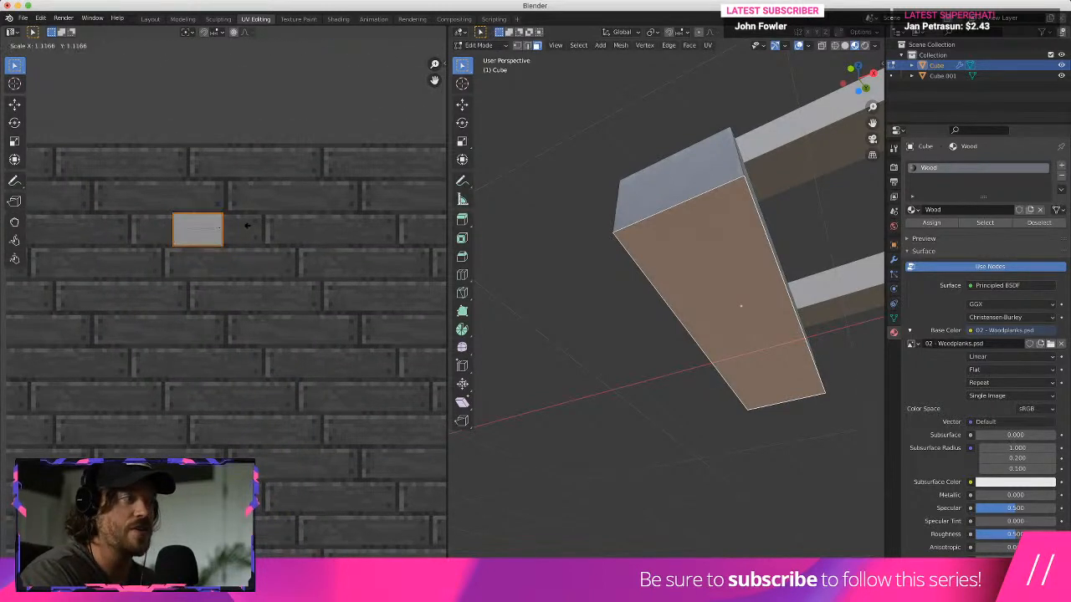
{"action": "key", "text": "x"}
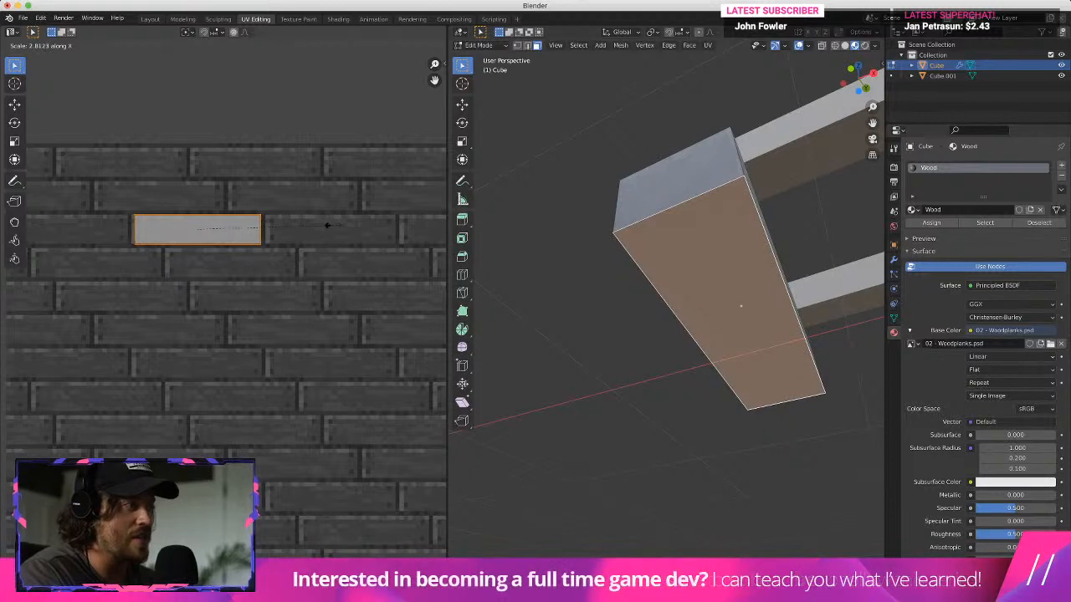
{"action": "left_click", "coordinate": [329, 225]}
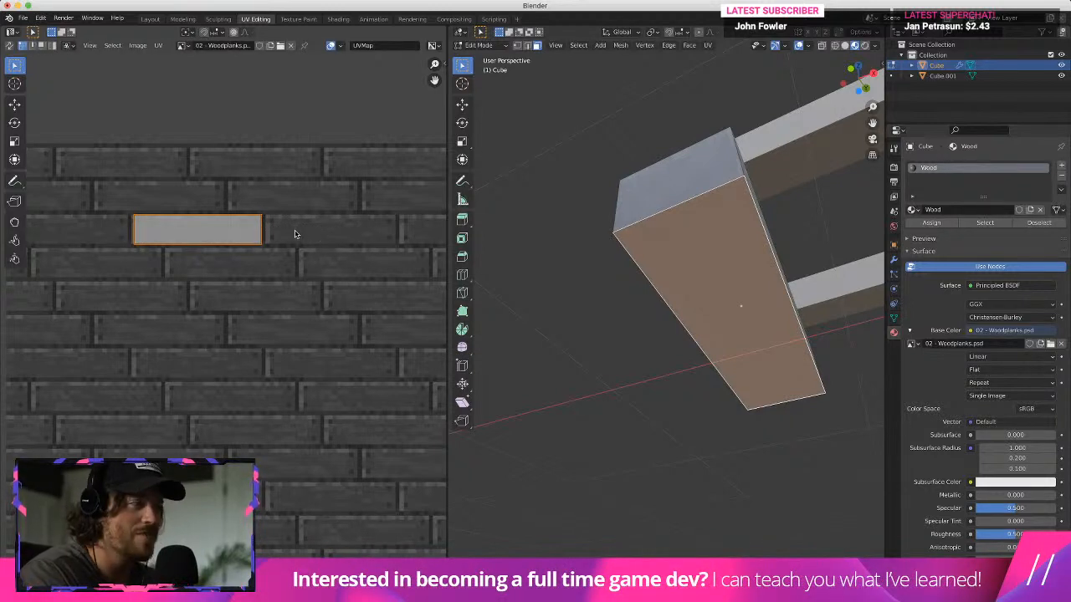
{"action": "key", "text": "s"}
{"action": "left_click", "coordinate": [314, 243]}
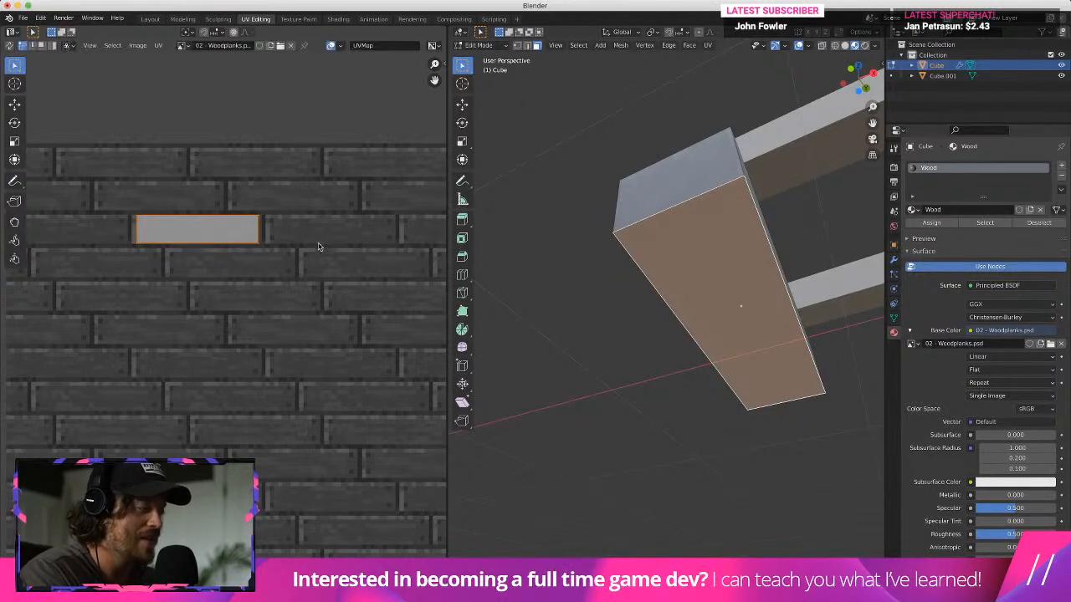
Select the crosstie's end face, shrink its UV island and move it towards the upper middle of the plank texture
{"action": "left_click", "coordinate": [624, 281]}
{"action": "left_click", "coordinate": [746, 273]}
{"action": "middle_click_drag", "start_coordinate": [745, 273], "coordinate": [649, 312]}
{"action": "left_click", "coordinate": [725, 306]}
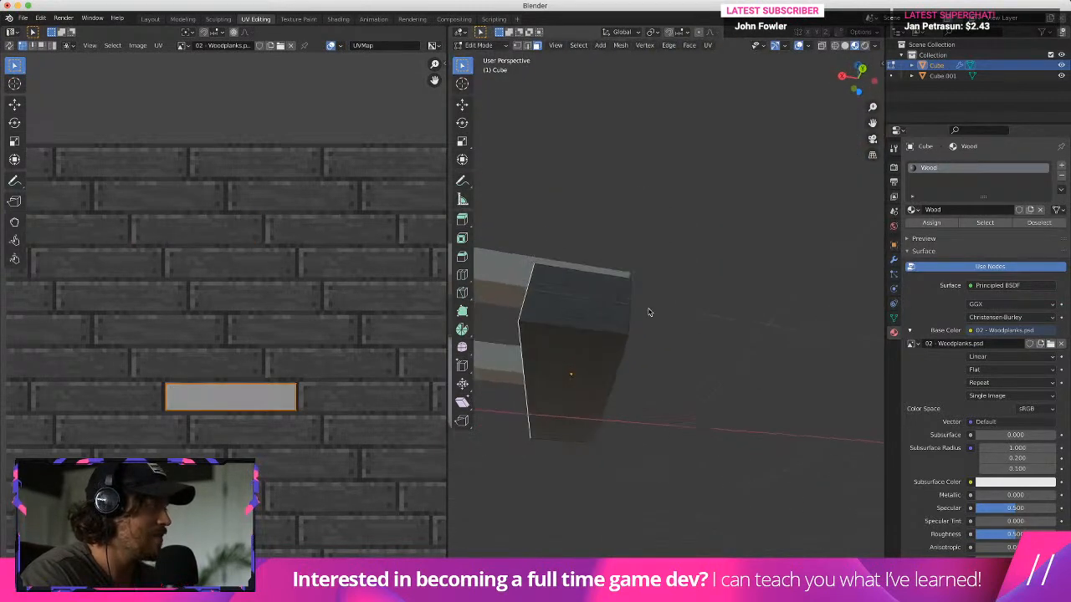
{"action": "left_click", "coordinate": [606, 312]}
{"action": "scroll", "coordinate": [223, 351], "scroll_direction": "down", "scroll_amount": 2}
{"action": "key", "text": "s"}
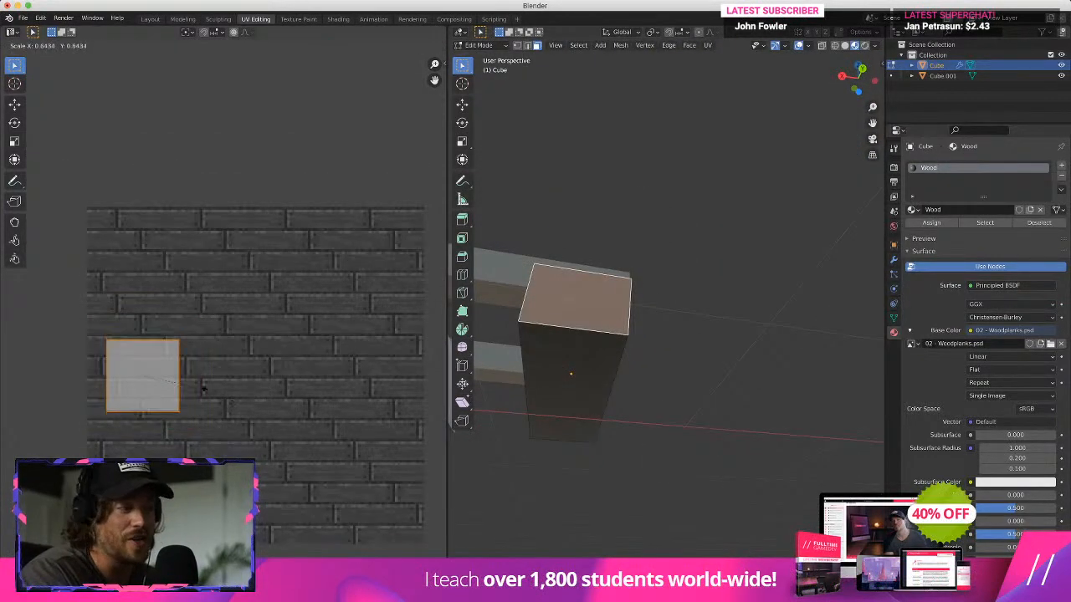
{"action": "left_click", "coordinate": [181, 378]}
{"action": "key", "text": "g"}
{"action": "left_click", "coordinate": [321, 337]}
Shrink the end face's UV island to plank height and extend its side edges to both ends of one plank
{"action": "key", "text": "s"}
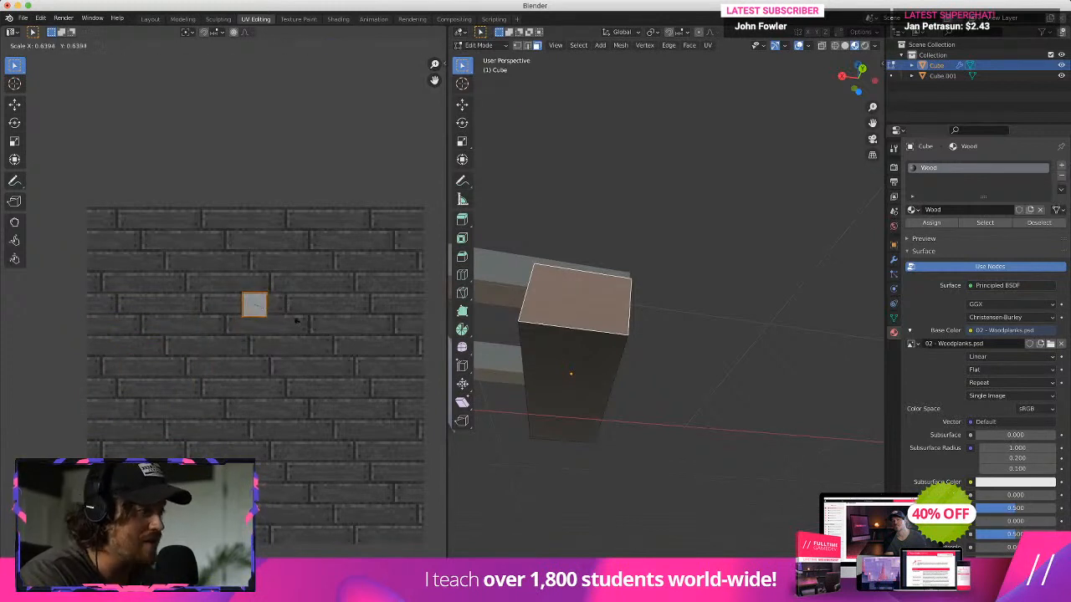
{"action": "left_click", "coordinate": [284, 321]}
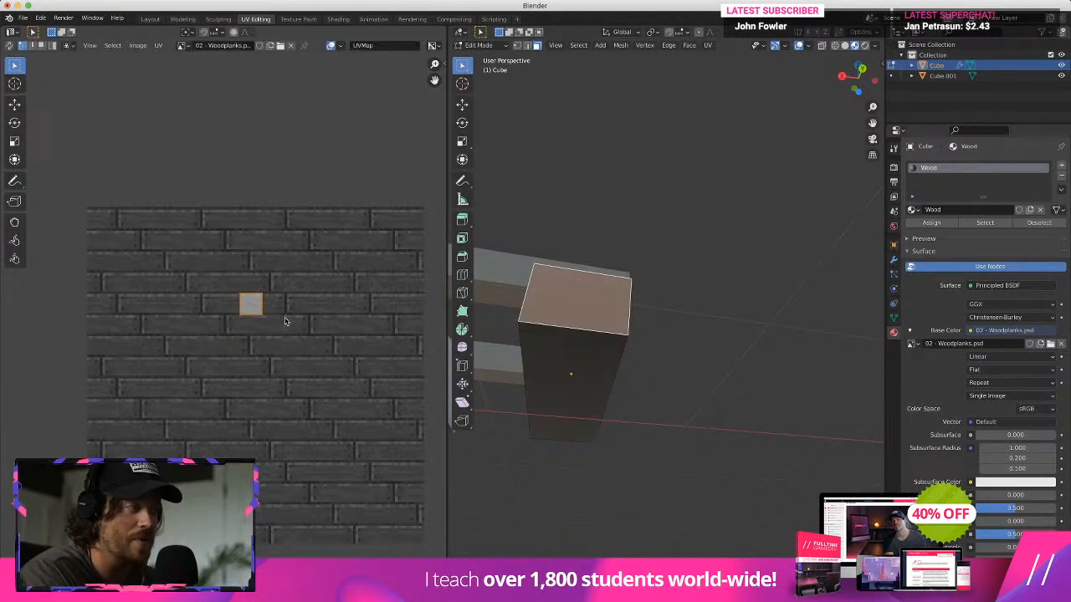
{"action": "key", "text": "g"}
{"action": "left_click", "coordinate": [272, 317]}
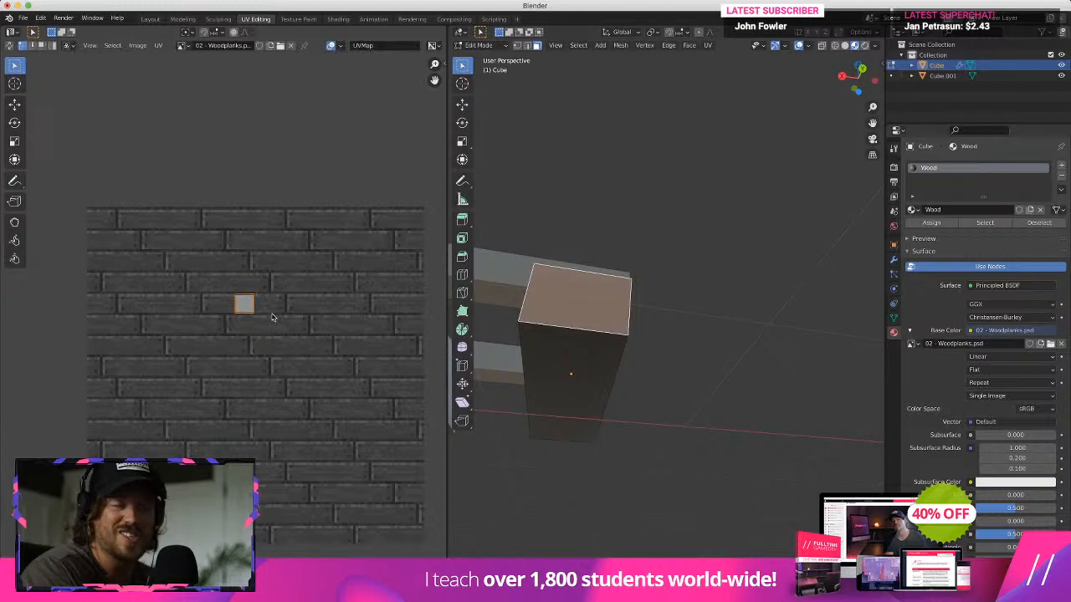
{"action": "key", "text": "g"}
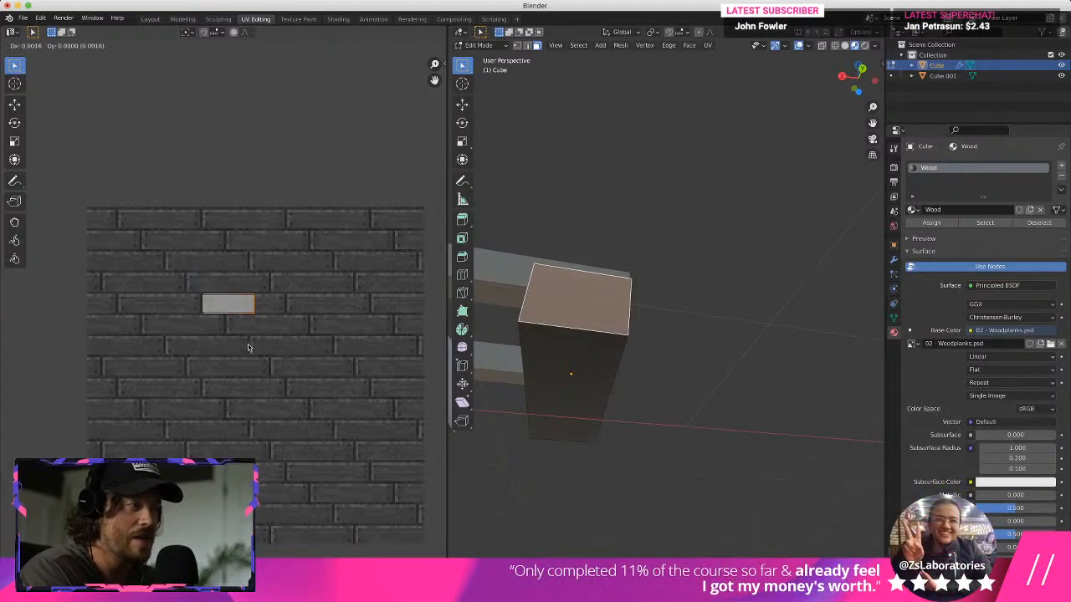
{"action": "left_click", "coordinate": [276, 348]}
Rotate the UV island of the crosstie's end face by 90 degrees
{"action": "left_click", "coordinate": [569, 377]}
{"action": "middle_click_drag", "start_coordinate": [569, 377], "coordinate": [571, 357]}
{"action": "left_click", "coordinate": [572, 357]}
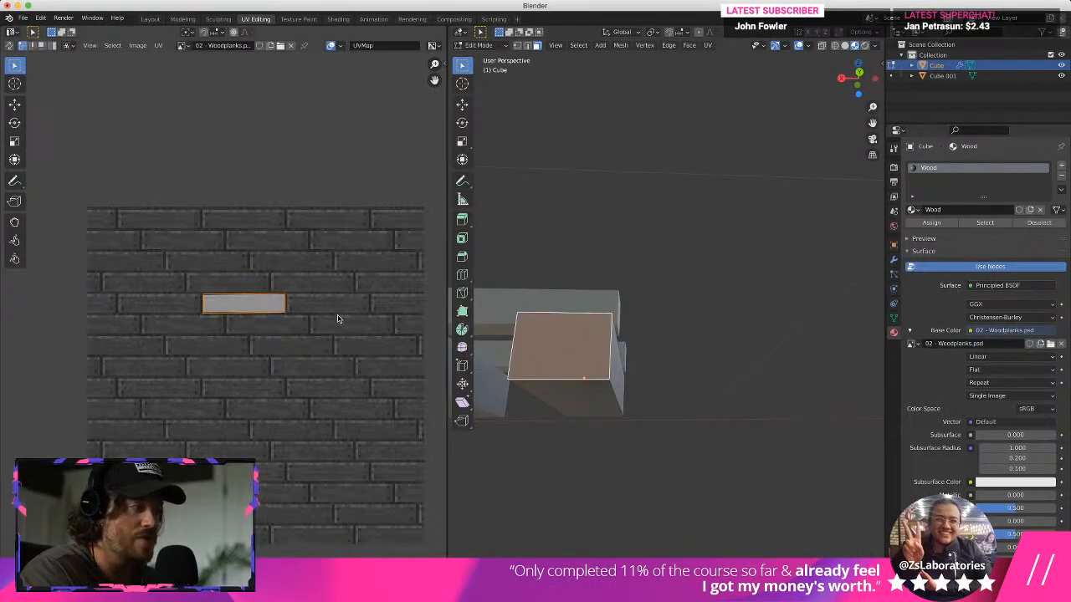
{"action": "type", "text": "r90"}
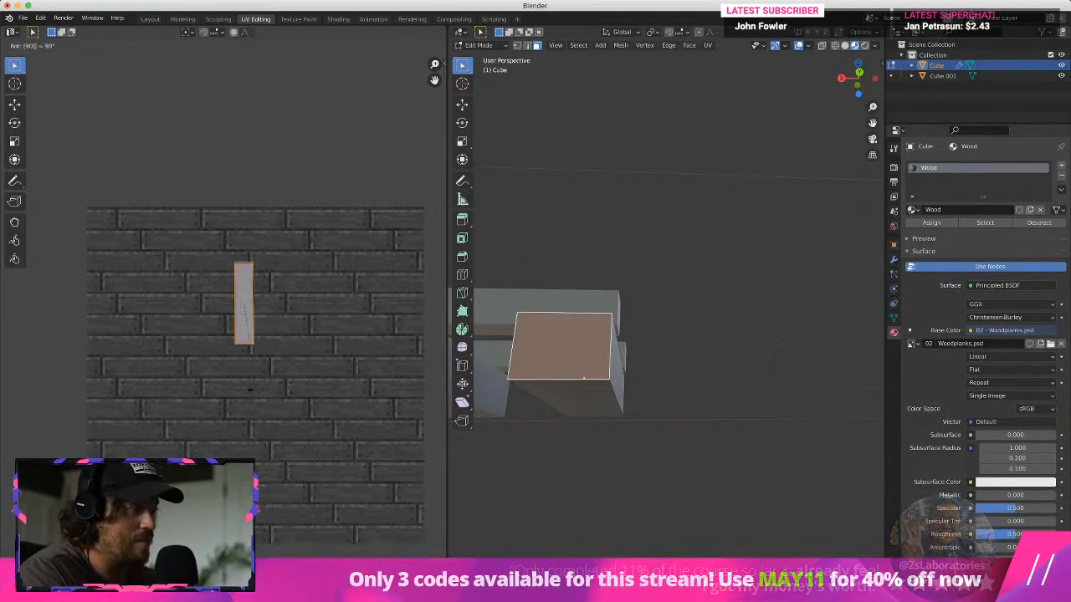
{"action": "key", "text": "Return"}
Scale the upright end-face UV island down to plank height and extend its side edges to the plank's ends
{"action": "scroll", "coordinate": [294, 338], "scroll_direction": "up", "scroll_amount": 3}
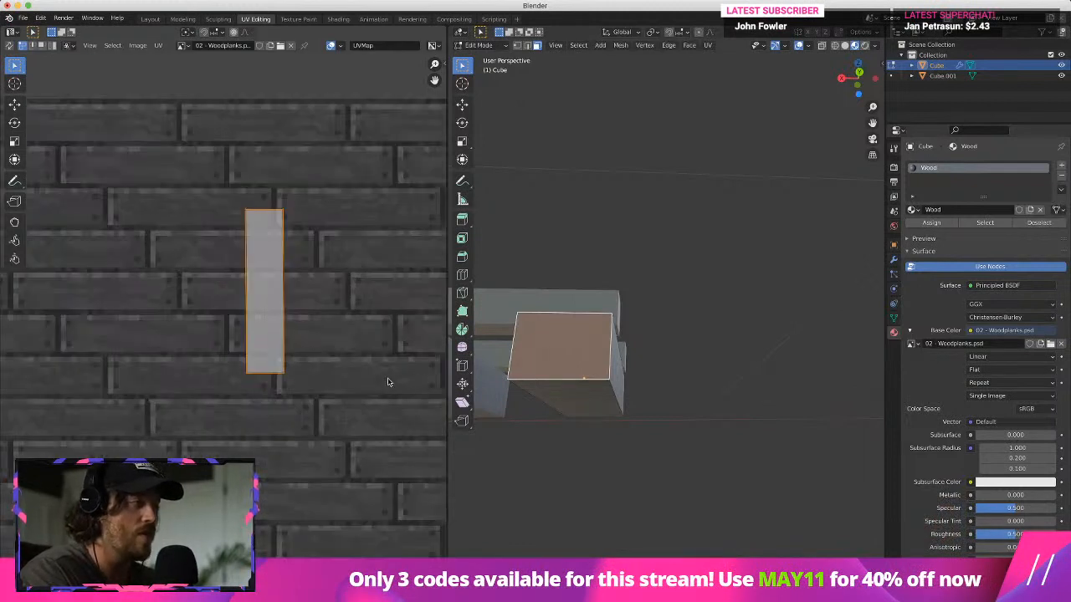
{"action": "key", "text": "s"}
{"action": "key", "text": "Return"}
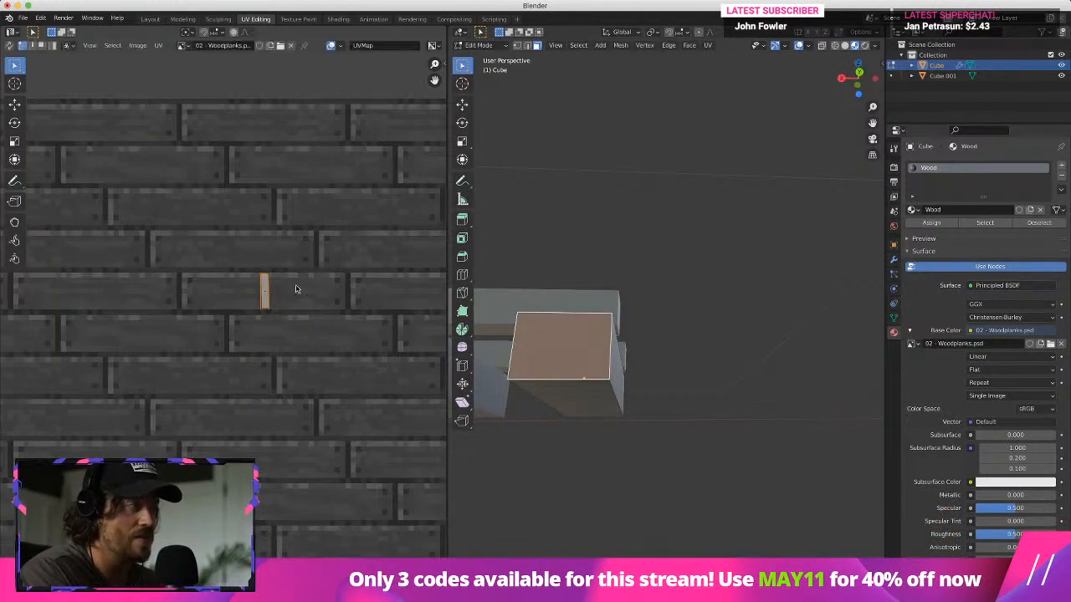
{"action": "key", "text": "g"}
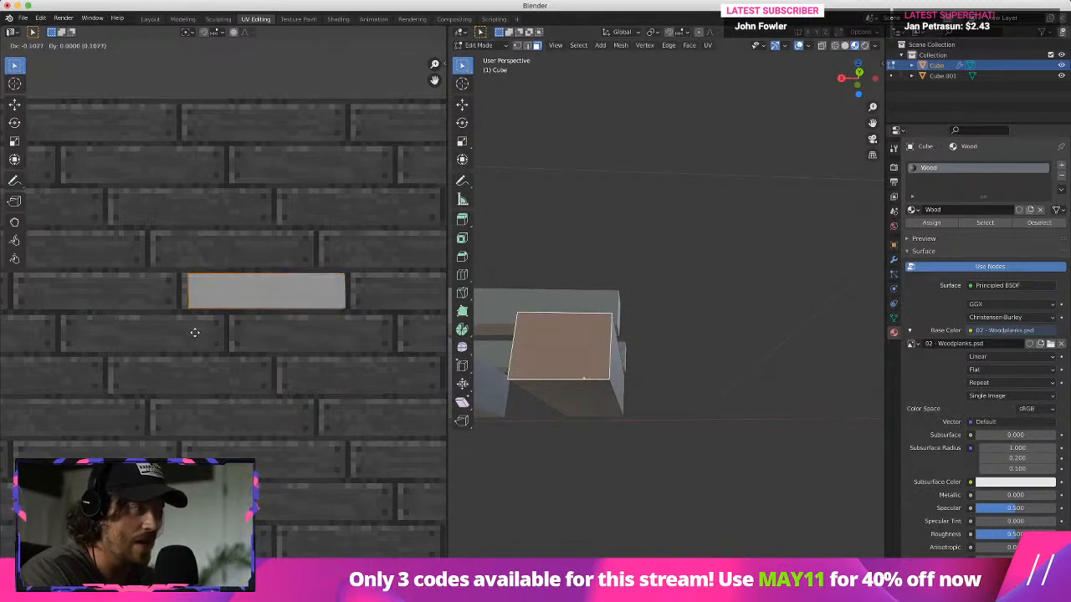
{"action": "key", "text": "Return"}
Check the end face's texture from another angle and rotate its UV island about 90 degrees so that it stands upright again
{"action": "left_click", "coordinate": [707, 416]}
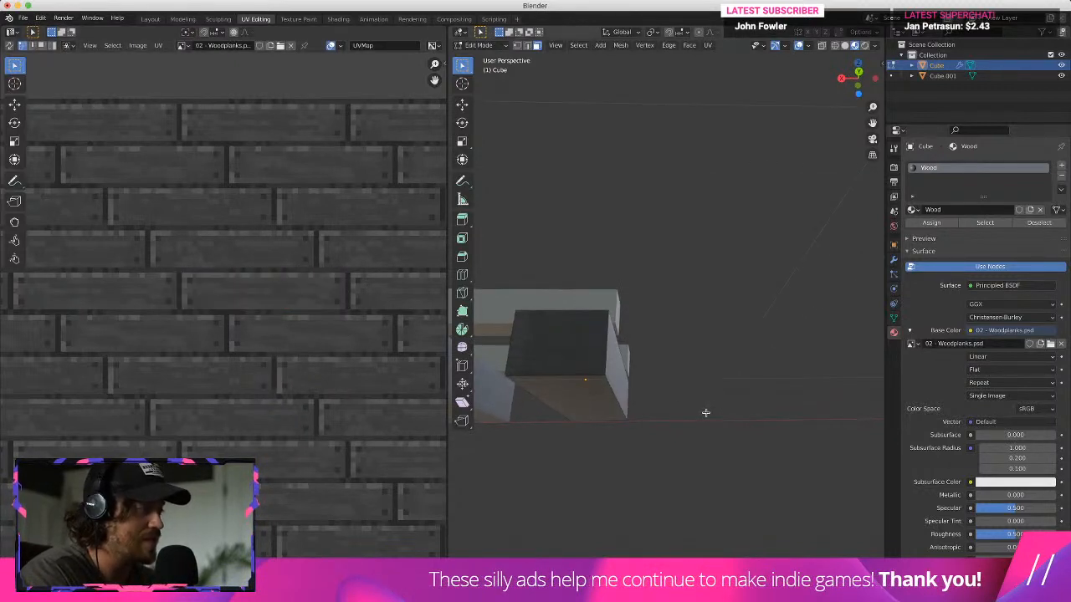
{"action": "left_click", "coordinate": [578, 347]}
{"action": "left_click", "coordinate": [593, 435]}
{"action": "middle_click_drag", "start_coordinate": [630, 397], "coordinate": [606, 398]}
{"action": "left_click", "coordinate": [537, 363]}
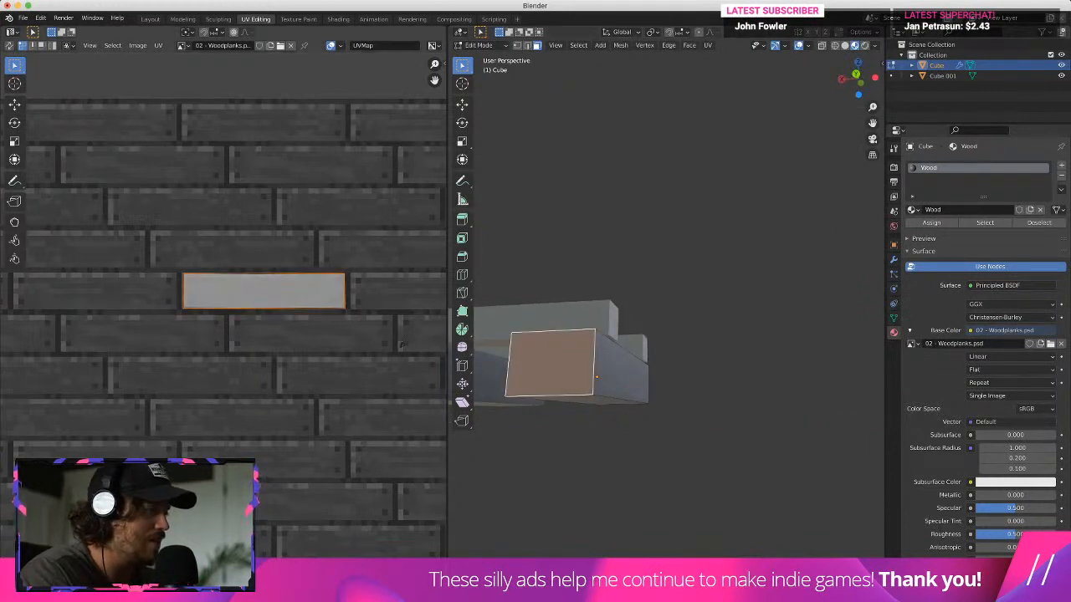
{"action": "key", "text": "r"}
{"action": "left_click", "coordinate": [225, 408]}
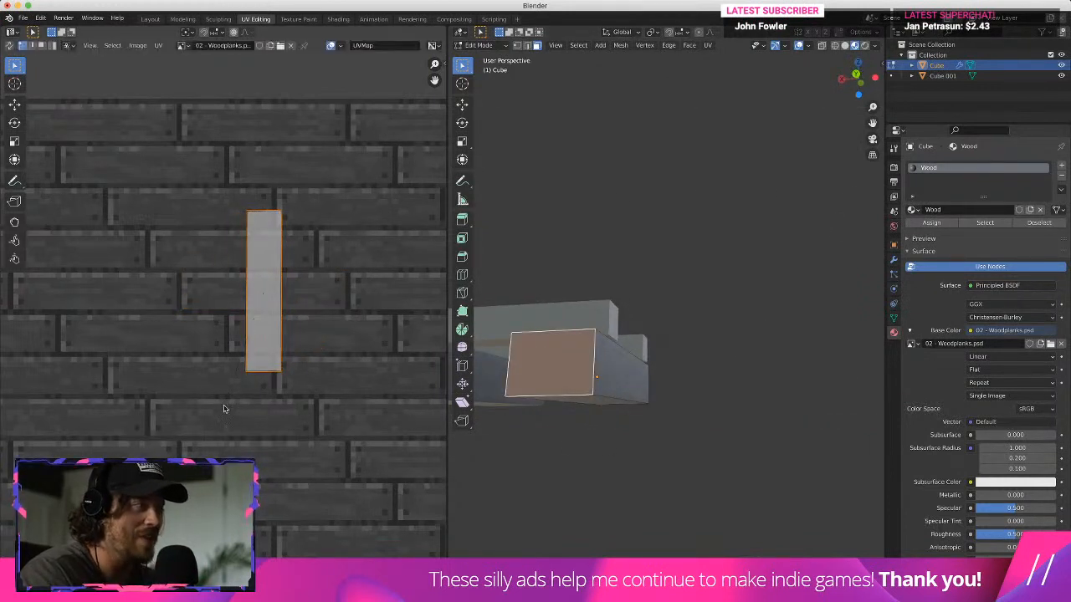
Shrink the end face's upright UV island to plank height and align it vertically with the plank near the texture's centre
{"action": "key", "text": "s"}
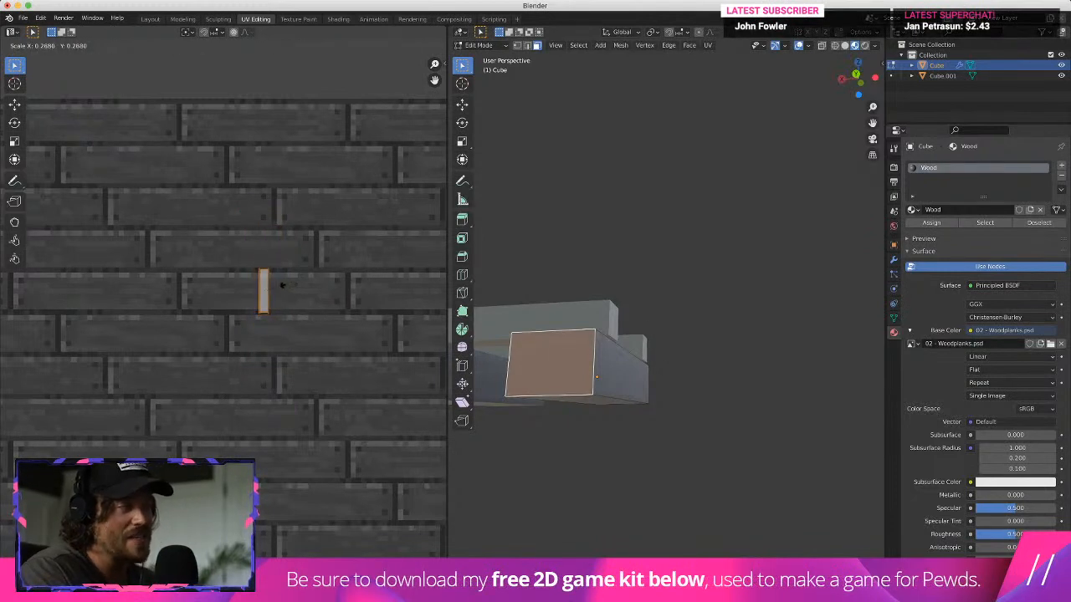
{"action": "left_click", "coordinate": [281, 283]}
{"action": "key", "text": "g"}
{"action": "left_click", "coordinate": [289, 270]}
{"action": "key", "text": "g"}
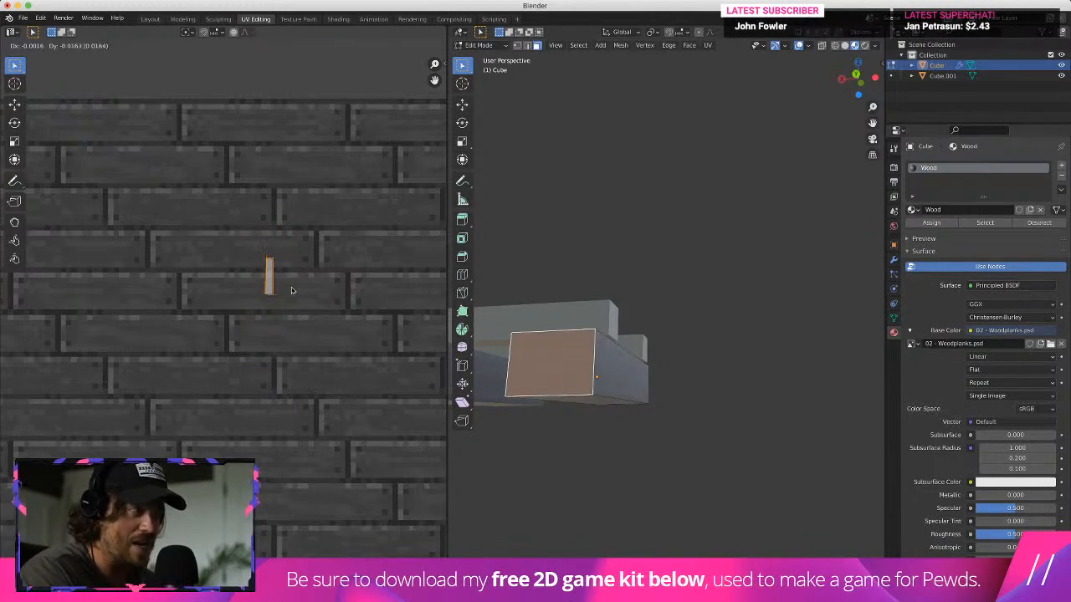
{"action": "left_click", "coordinate": [287, 301]}
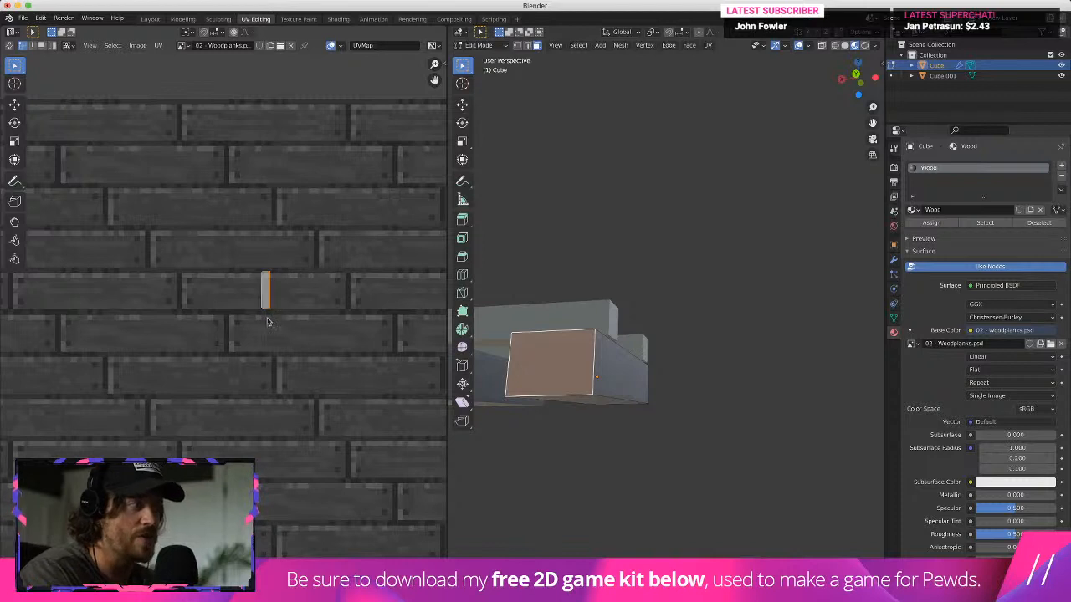
Move the two side edges of the end face's UV island outward to both ends of the plank
{"action": "key", "text": "g"}
{"action": "left_click", "coordinate": [342, 322]}
{"action": "left_click_drag", "start_coordinate": [208, 249], "coordinate": [270, 338]}
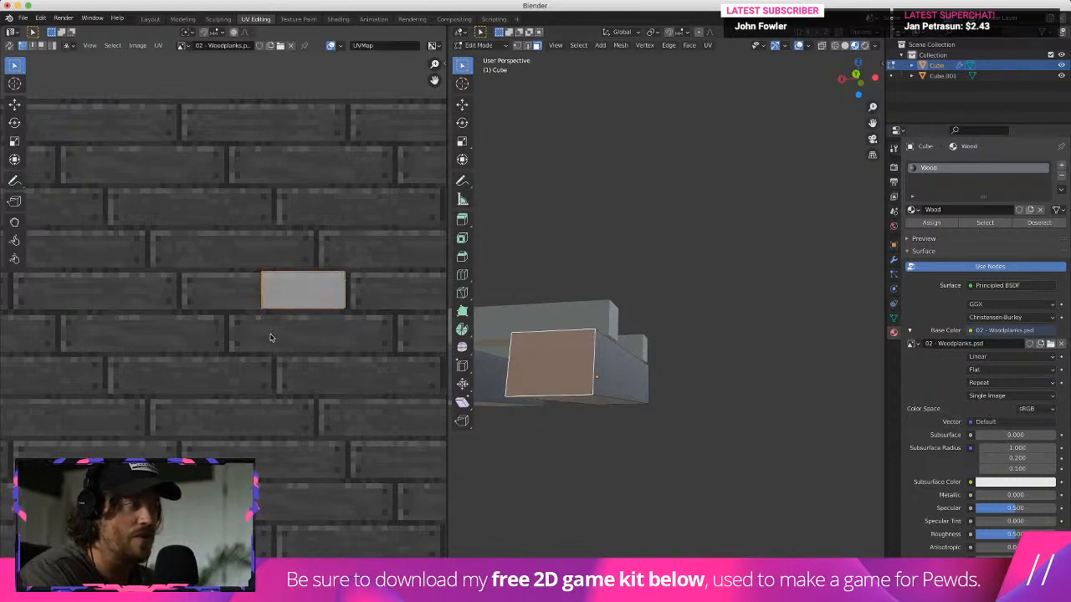
{"action": "key", "text": "g"}
{"action": "left_click", "coordinate": [195, 335]}
Check the crosstie end face's texture and scale its UV island along X to about 0.5 of its width
{"action": "left_click", "coordinate": [554, 421]}
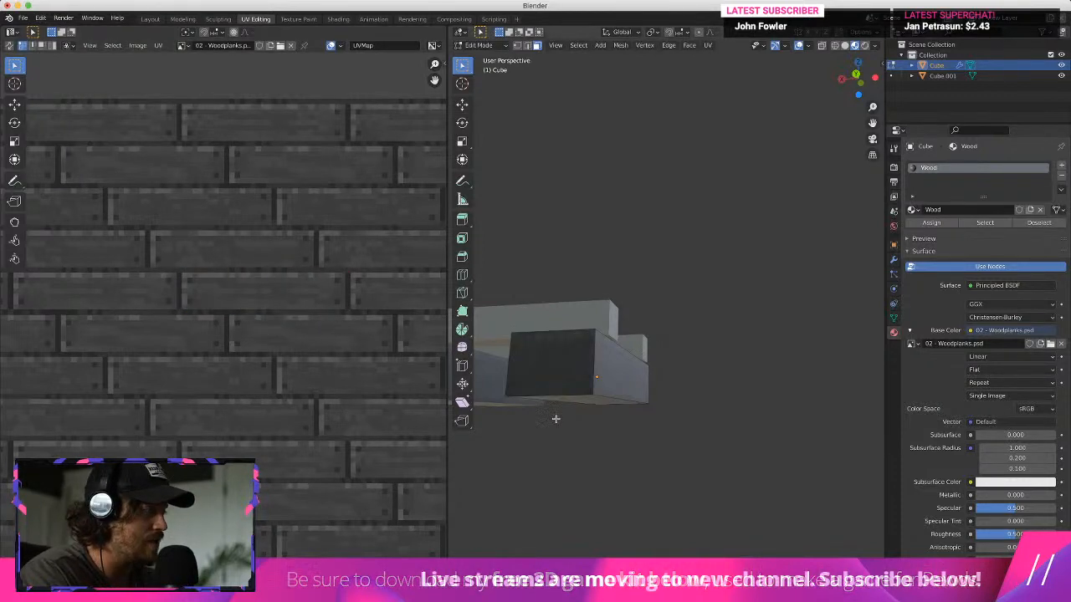
{"action": "left_click", "coordinate": [553, 344]}
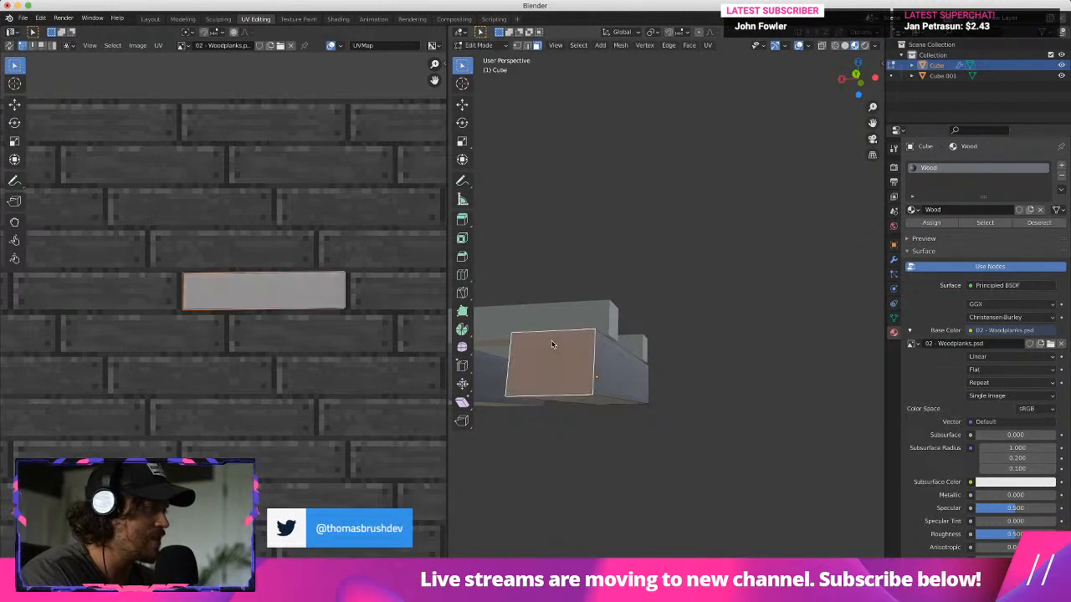
{"action": "left_click", "coordinate": [713, 366]}
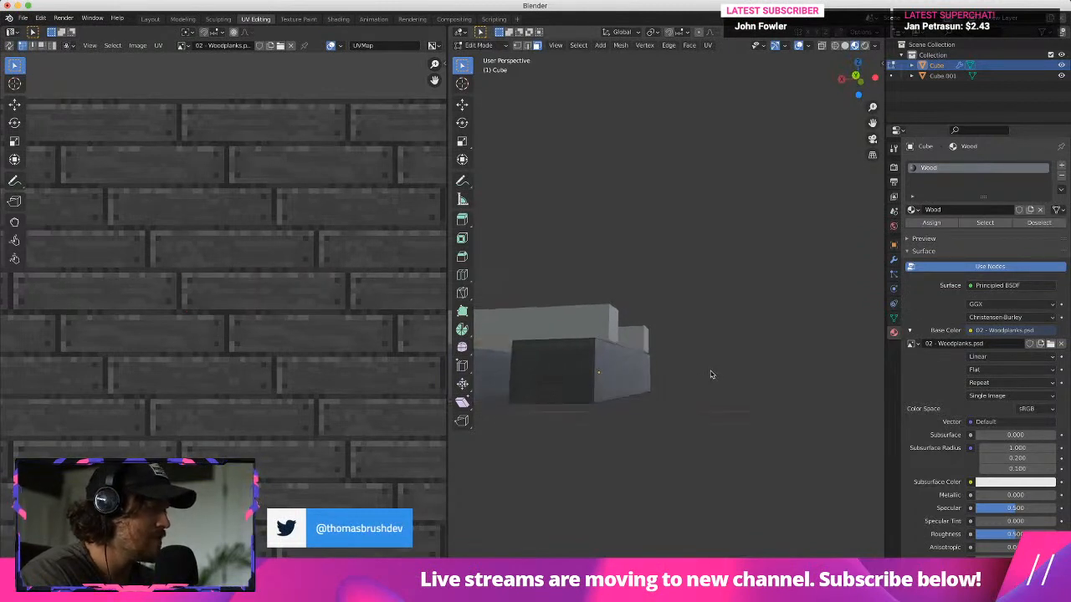
{"action": "left_click", "coordinate": [569, 374]}
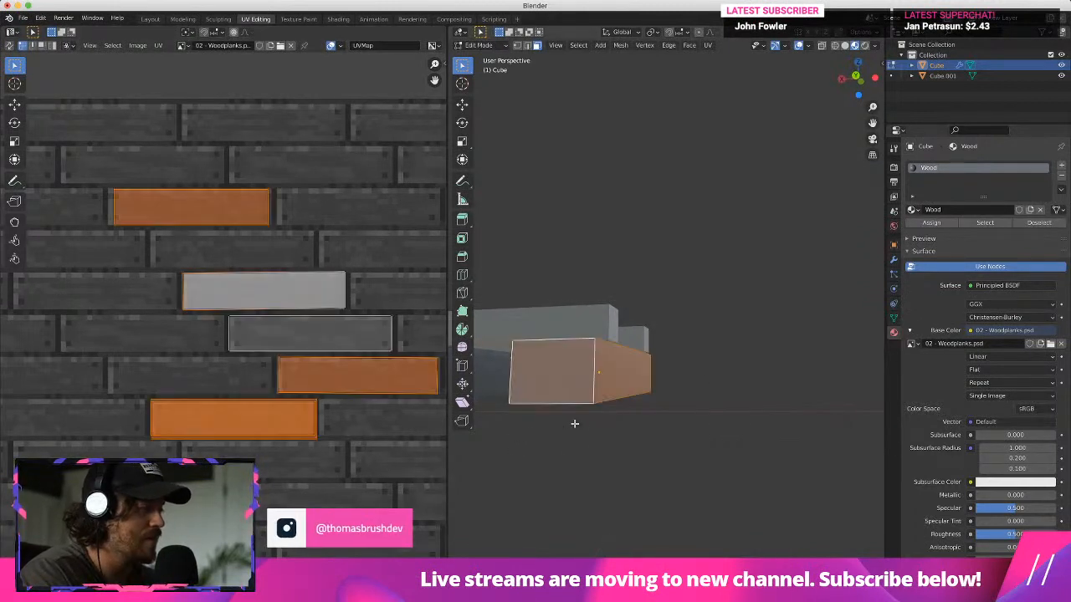
{"action": "key", "text": "s"}
{"action": "key", "text": "x"}
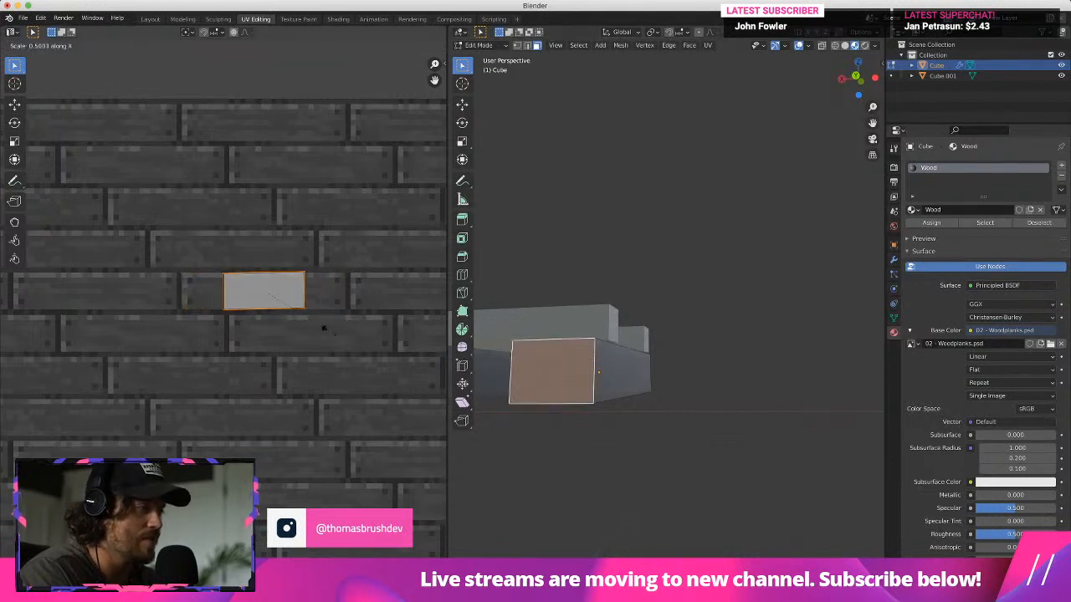
{"action": "left_click", "coordinate": [287, 316]}
{"action": "left_click", "coordinate": [585, 417]}
Scale the opposite end face's UV island along X to about 0.38 and check the crosstie from below and above
{"action": "middle_click_drag", "start_coordinate": [686, 414], "coordinate": [466, 407]}
{"action": "left_click", "coordinate": [714, 335]}
{"action": "key", "text": "s"}
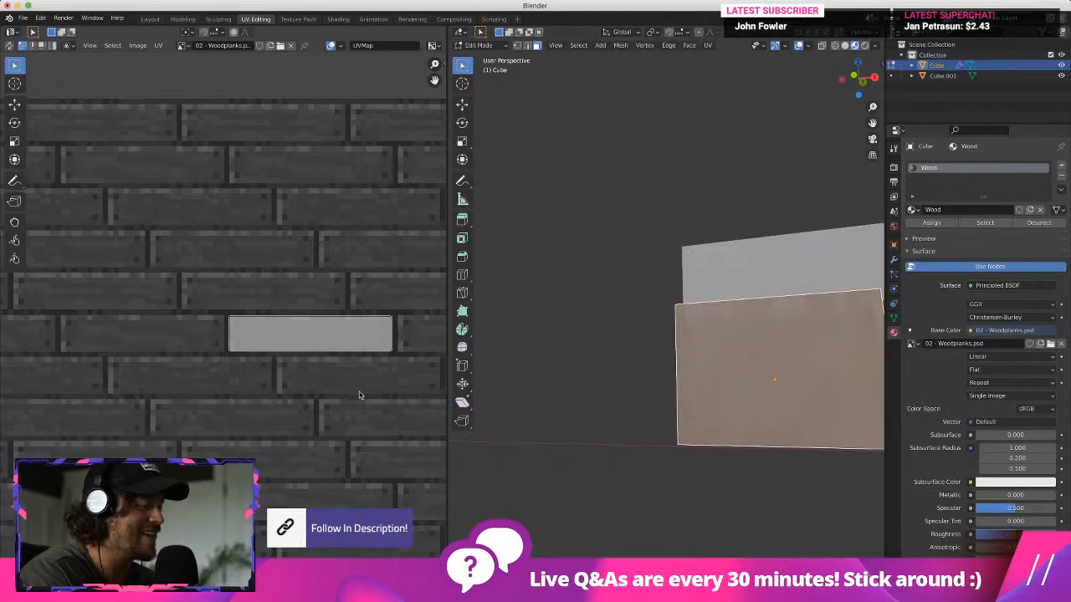
{"action": "key", "text": "x"}
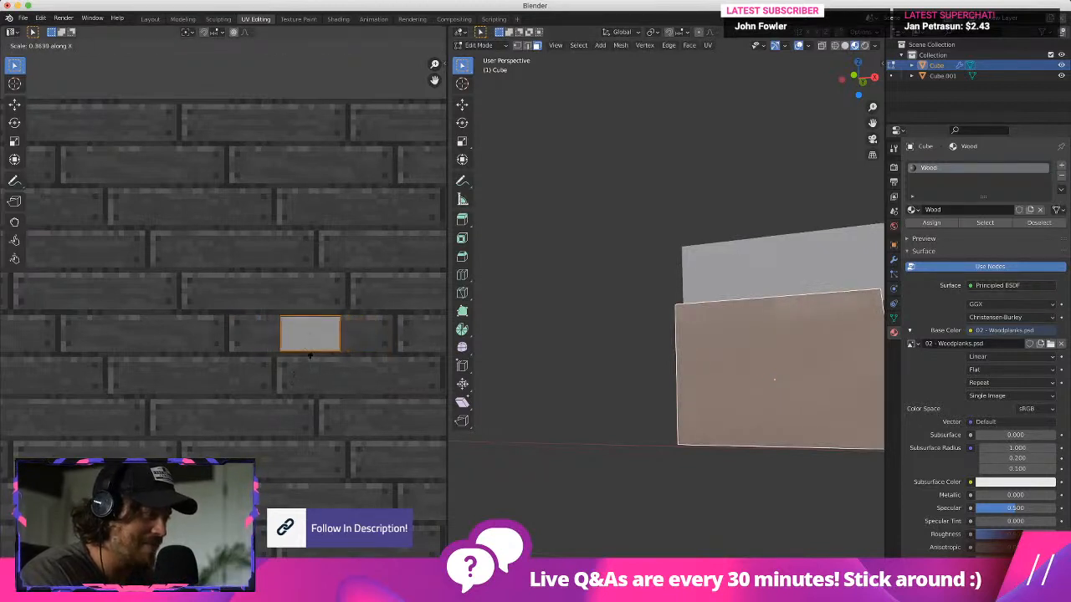
{"action": "left_click", "coordinate": [309, 348]}
{"action": "left_click", "coordinate": [651, 399]}
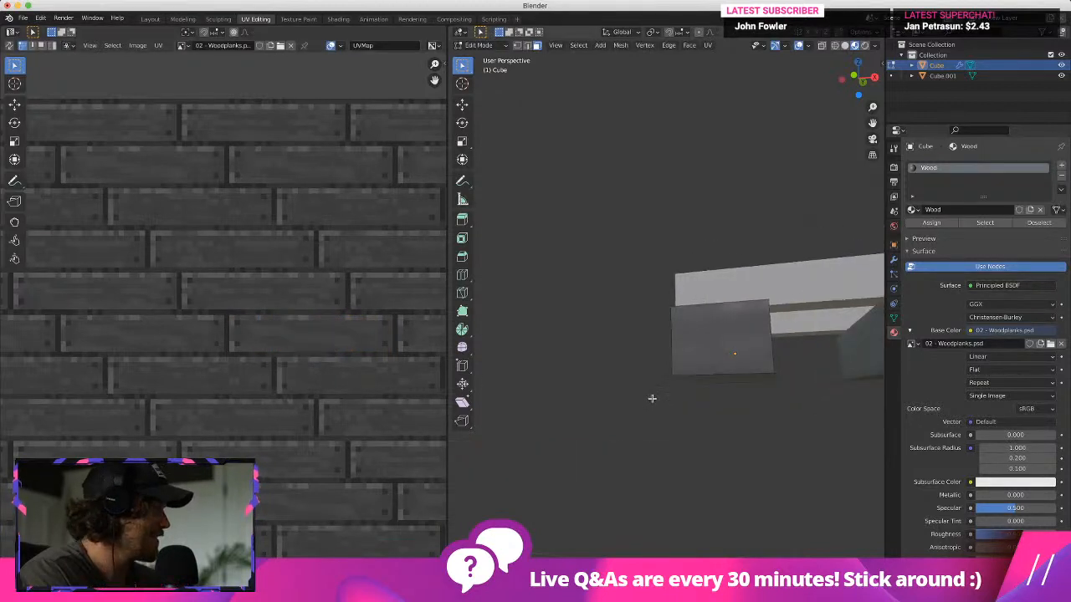
{"action": "middle_click_drag", "start_coordinate": [651, 399], "coordinate": [598, 330]}
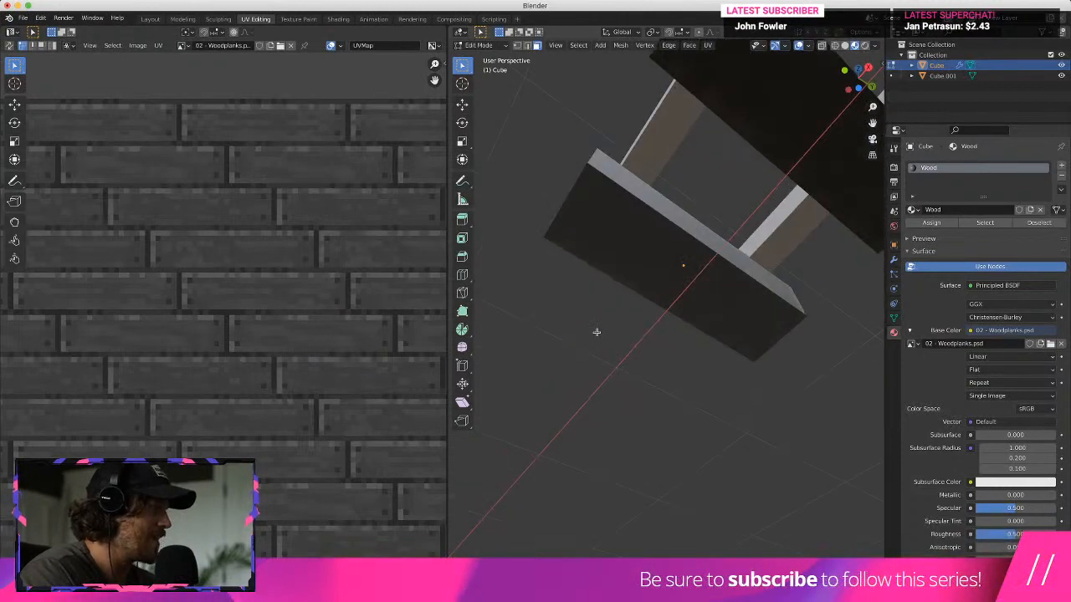
{"action": "left_click", "coordinate": [755, 282]}
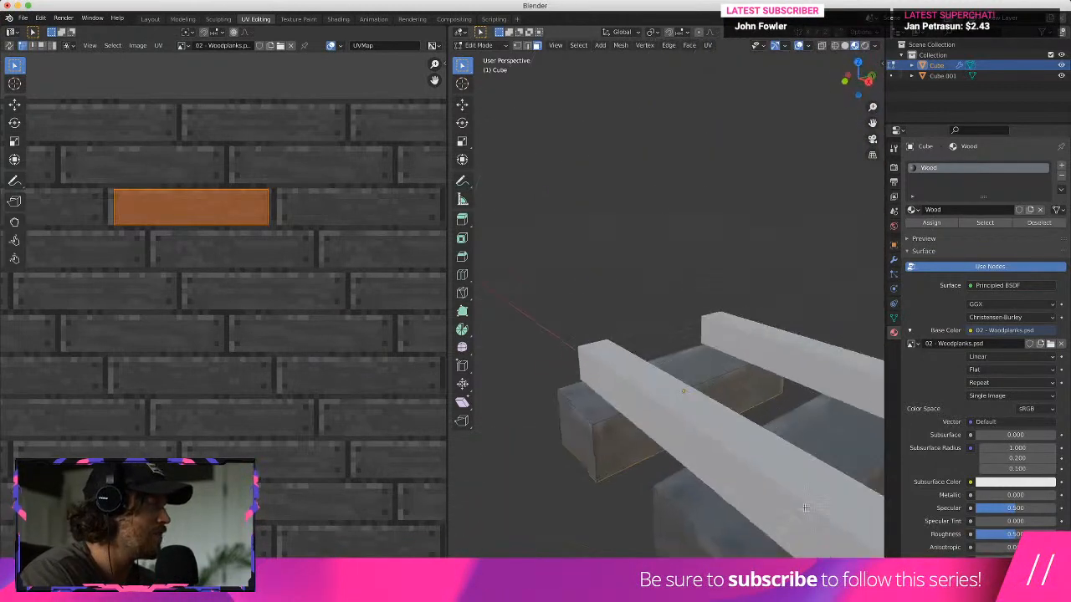
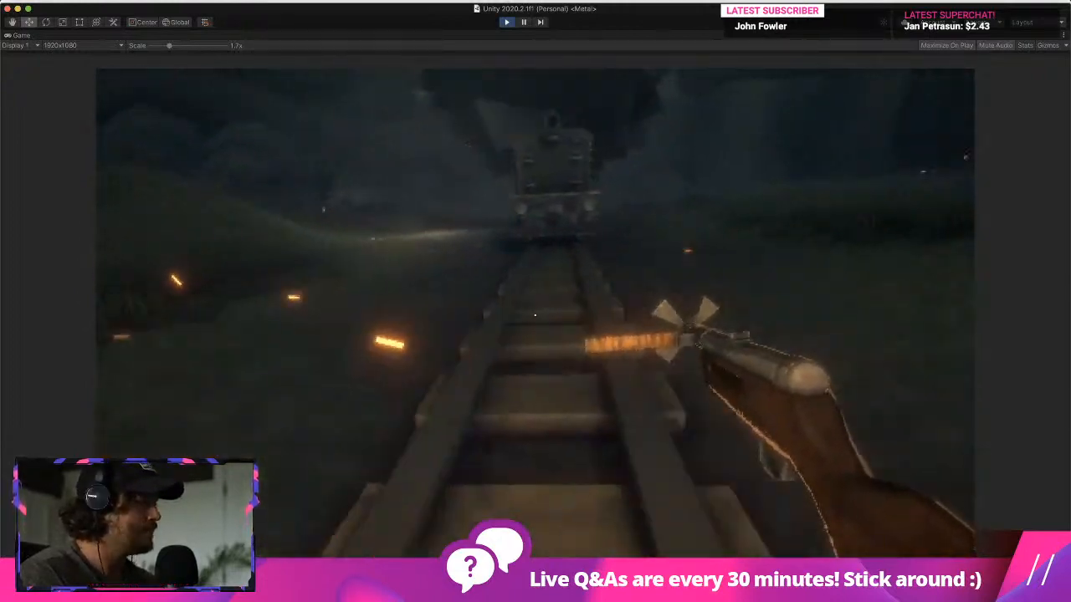
Walk along the tracks in the running Unity game, stop play mode and switch back to Blender
{"action": "key", "text": "w"}
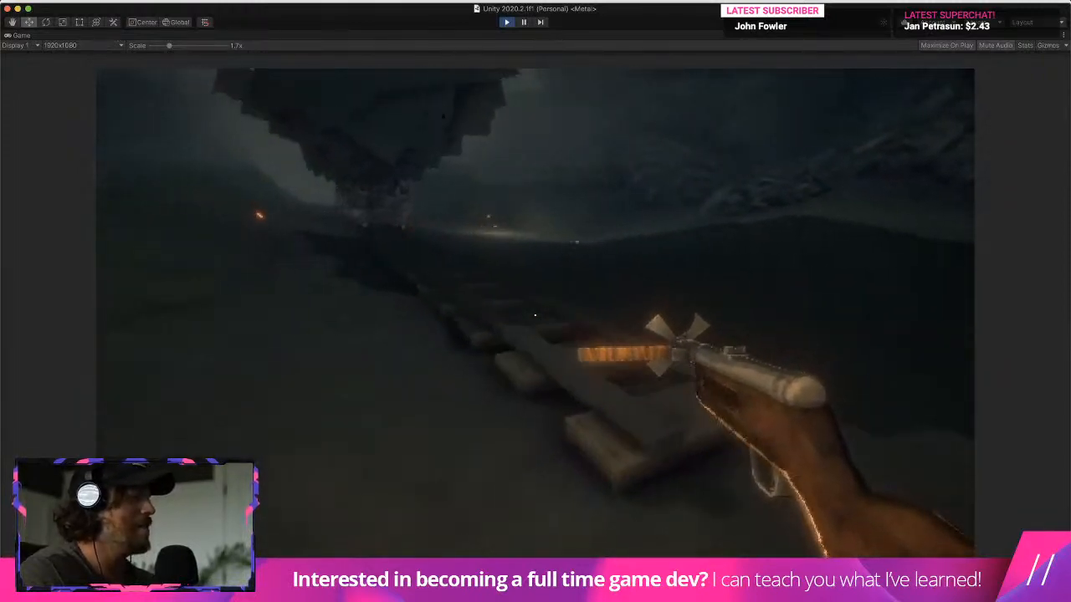
{"action": "key", "text": "super+p"}
{"action": "key", "text": "super+Tab"}
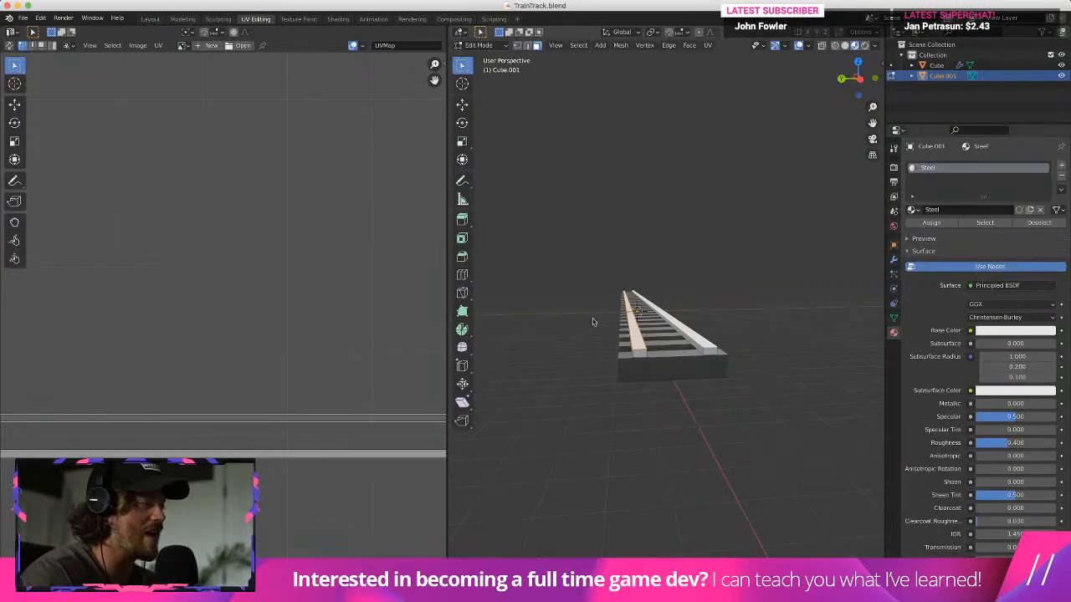
Unwrap the rails with Smart UV Project using the default settings and examine the resulting UV islands
{"action": "key", "text": "u"}
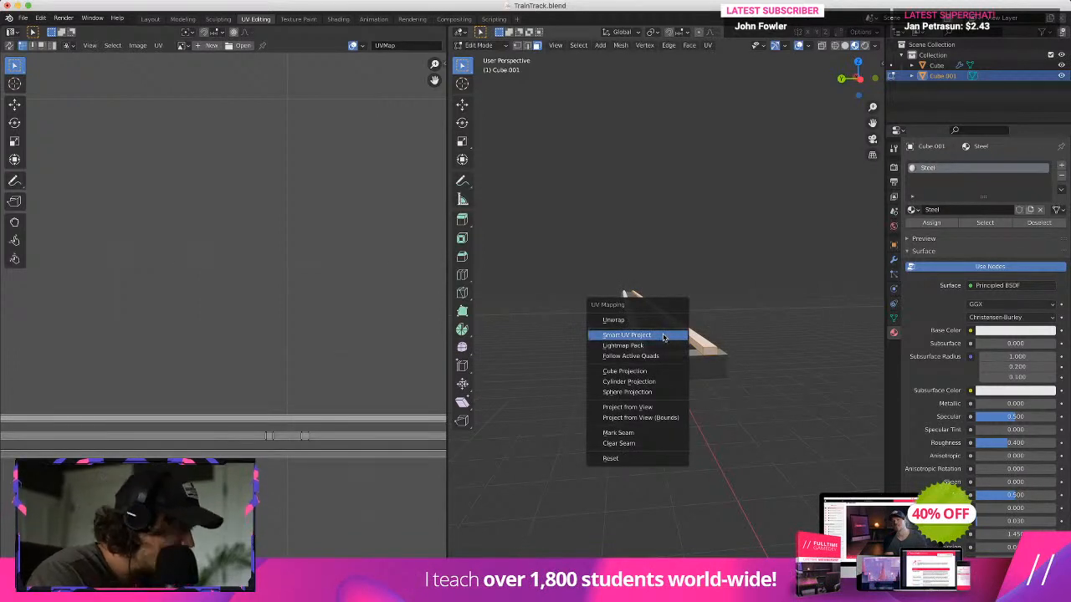
{"action": "left_click", "coordinate": [661, 335]}
{"action": "left_click", "coordinate": [649, 421]}
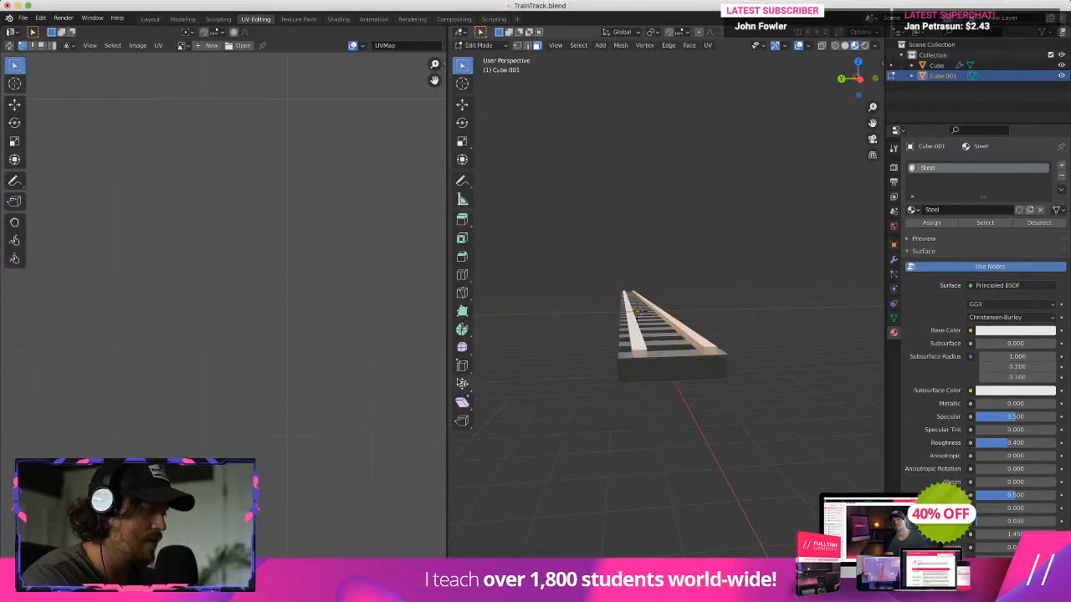
{"action": "scroll", "coordinate": [221, 203], "scroll_direction": "down", "scroll_amount": 10}
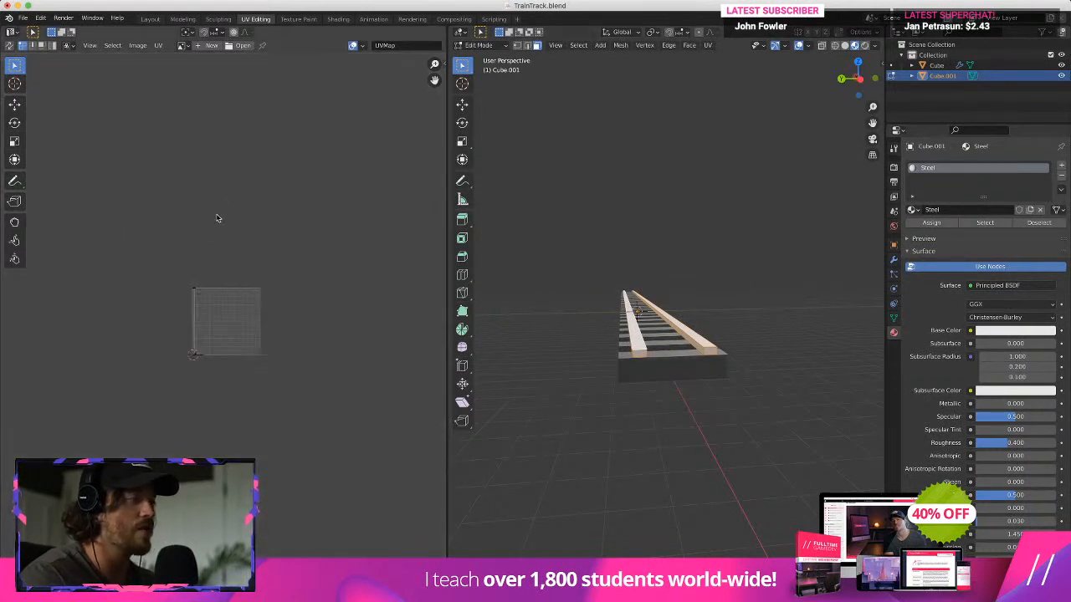
{"action": "scroll", "coordinate": [201, 262], "scroll_direction": "up", "scroll_amount": 8}
{"action": "scroll", "coordinate": [179, 302], "scroll_direction": "up", "scroll_amount": 5}
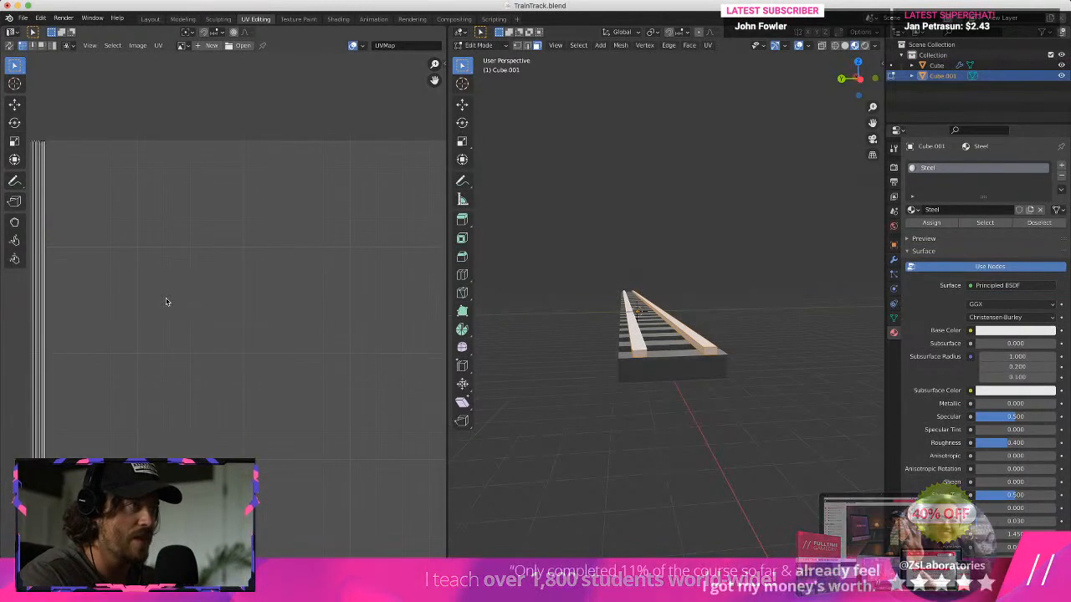
{"action": "scroll", "coordinate": [261, 302], "scroll_direction": "down", "scroll_amount": 3}
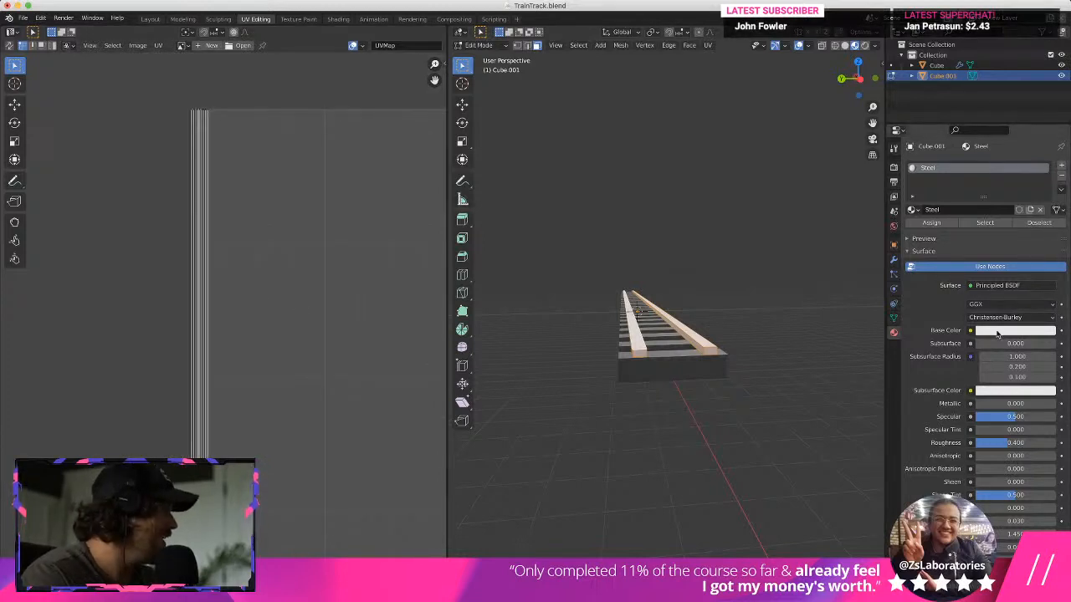
Assign an Image Texture to the Base Color of the rails' Steel material
{"action": "left_click", "coordinate": [970, 331]}
{"action": "left_click", "coordinate": [1008, 332]}
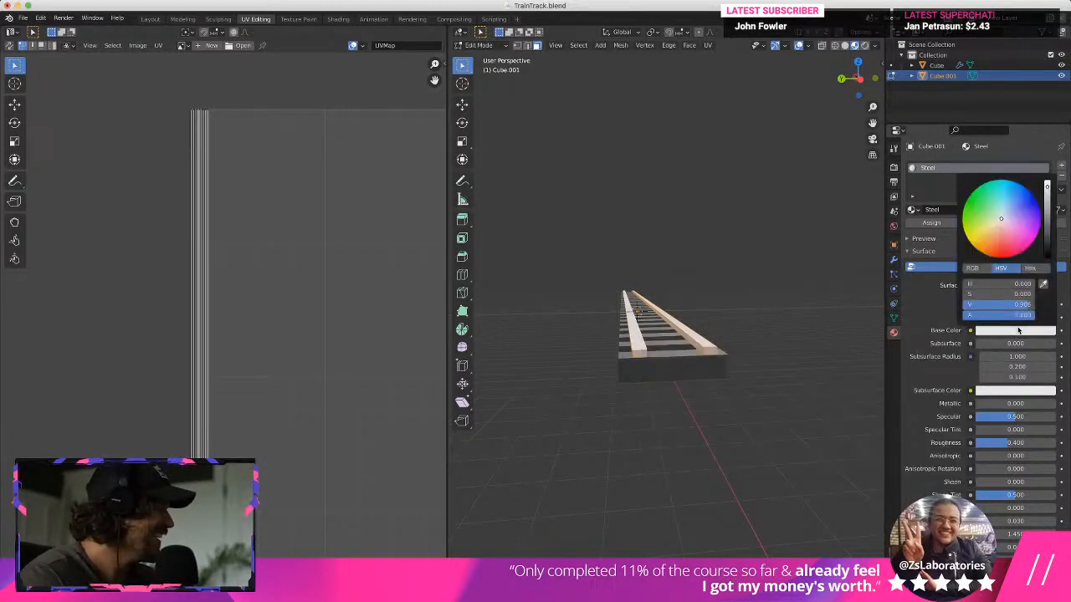
{"action": "left_click", "coordinate": [1020, 332]}
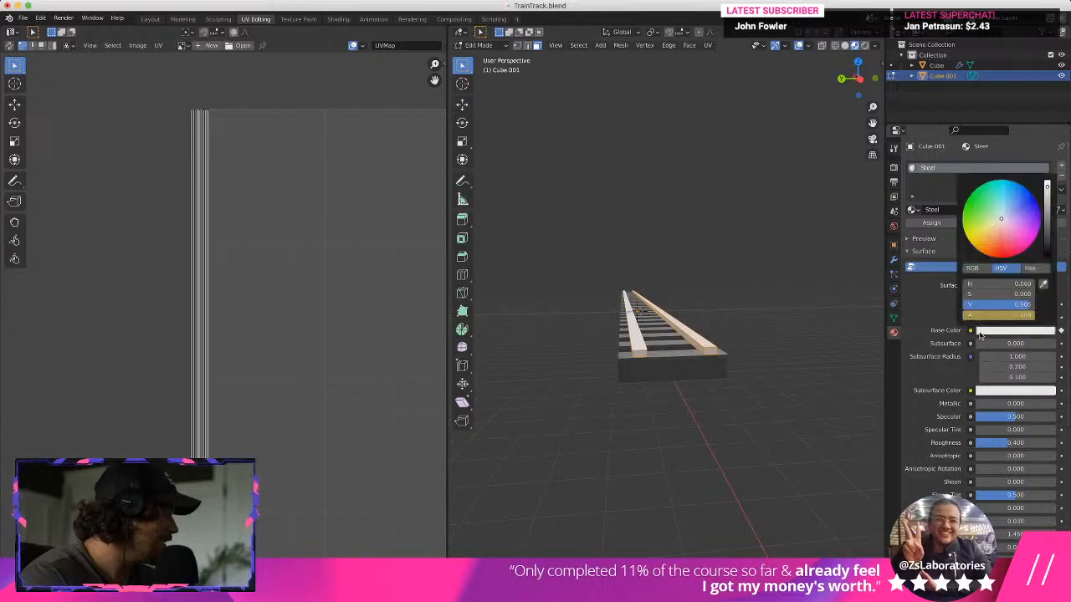
{"action": "left_click", "coordinate": [970, 331]}
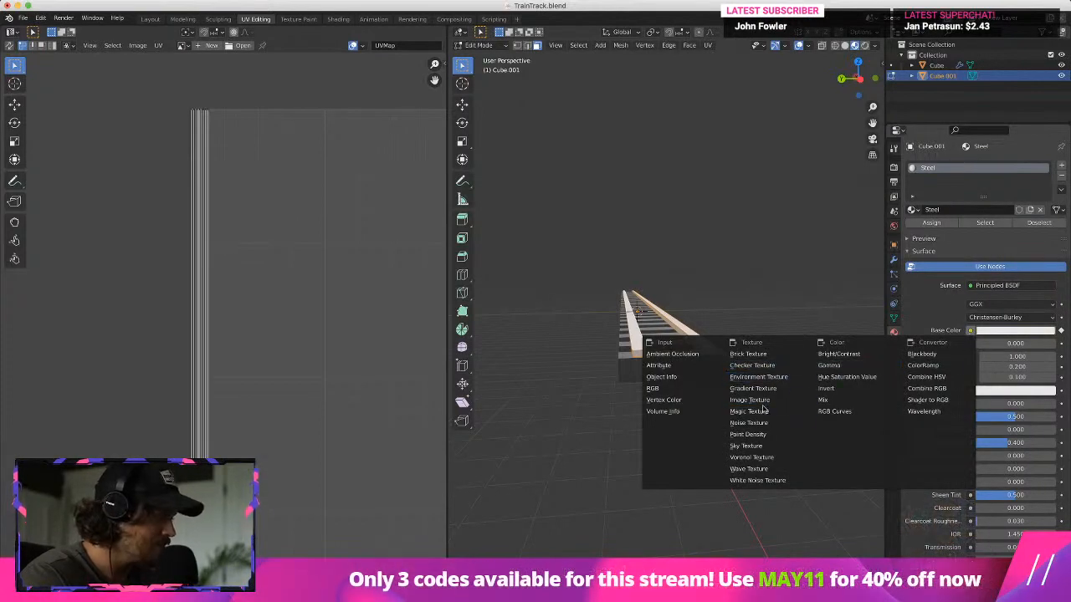
{"action": "left_click", "coordinate": [767, 400]}
Load 02 - Woodplanks.psd from the project's Textures/Pixel/PSD folder into the Steel material's image texture
{"action": "left_click", "coordinate": [1032, 344]}
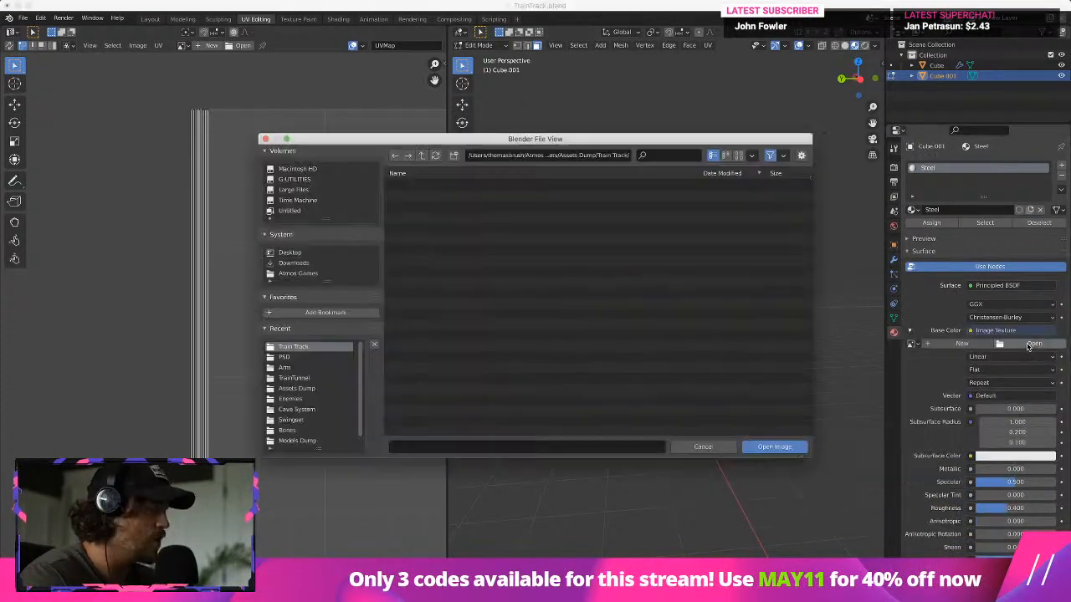
{"action": "left_click", "coordinate": [422, 156]}
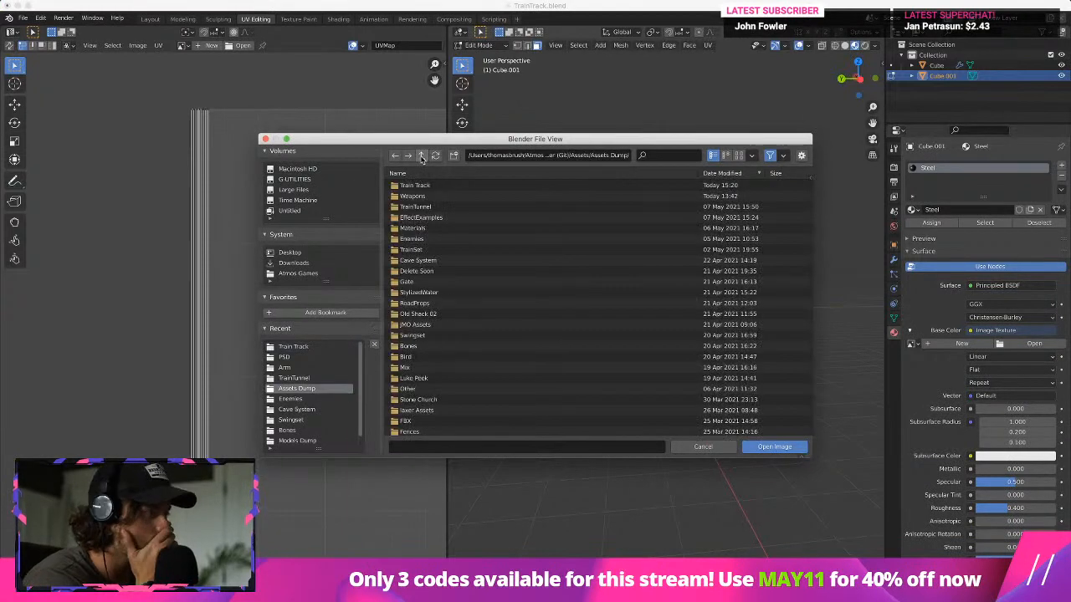
{"action": "left_click", "coordinate": [422, 157]}
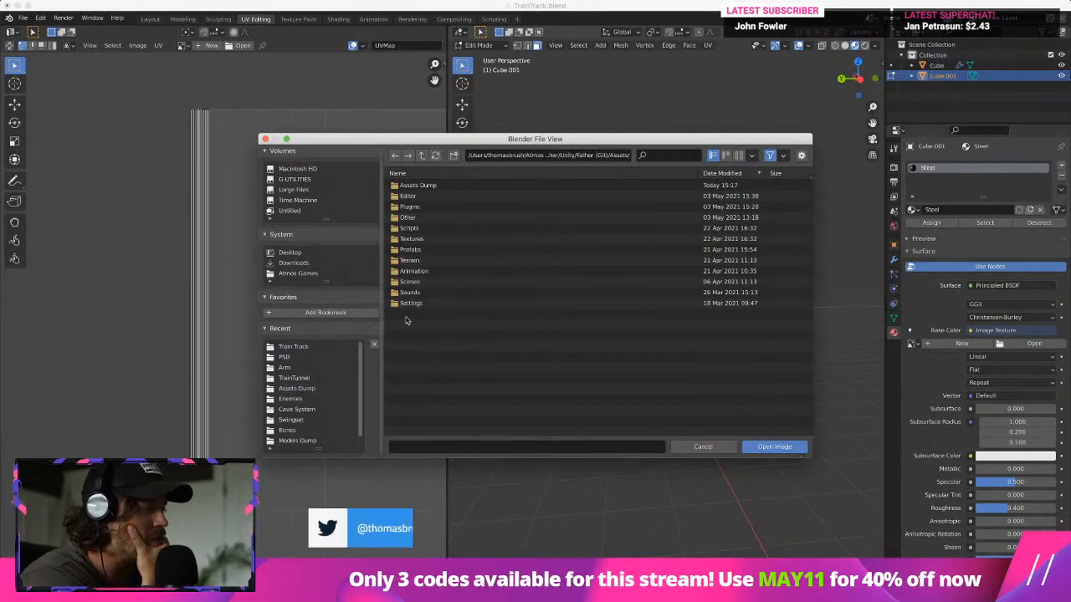
{"action": "double_click", "coordinate": [414, 239]}
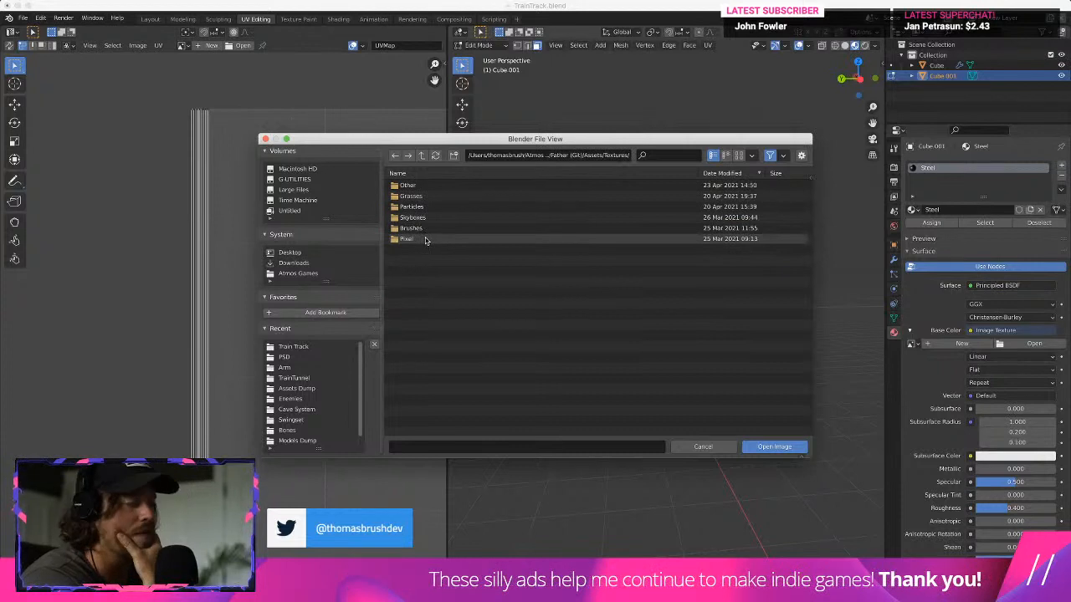
{"action": "double_click", "coordinate": [425, 240]}
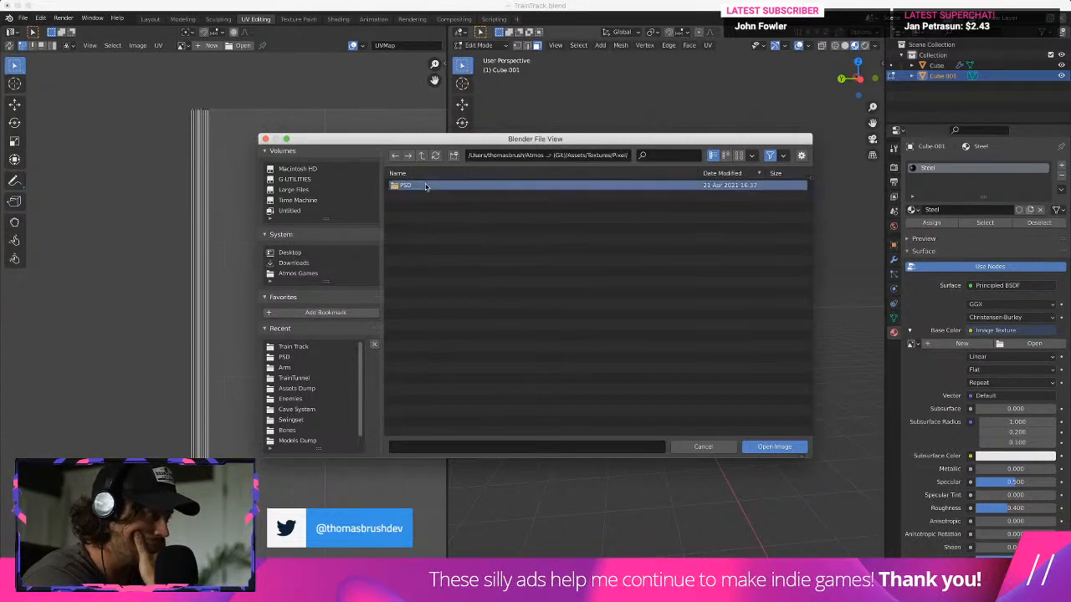
{"action": "double_click", "coordinate": [425, 186]}
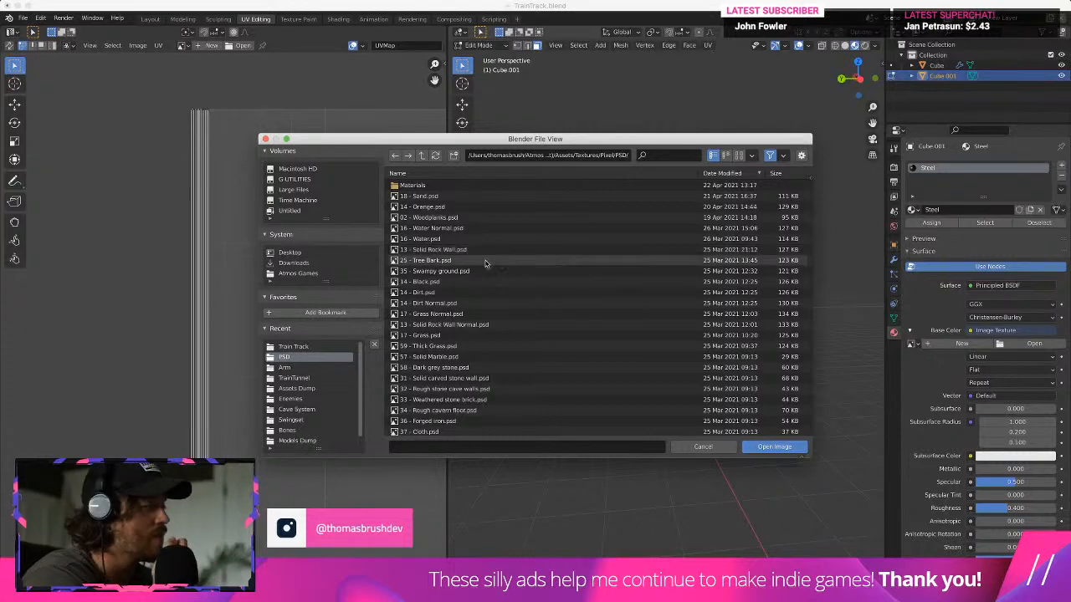
{"action": "scroll", "coordinate": [473, 226], "scroll_direction": "down", "scroll_amount": 3}
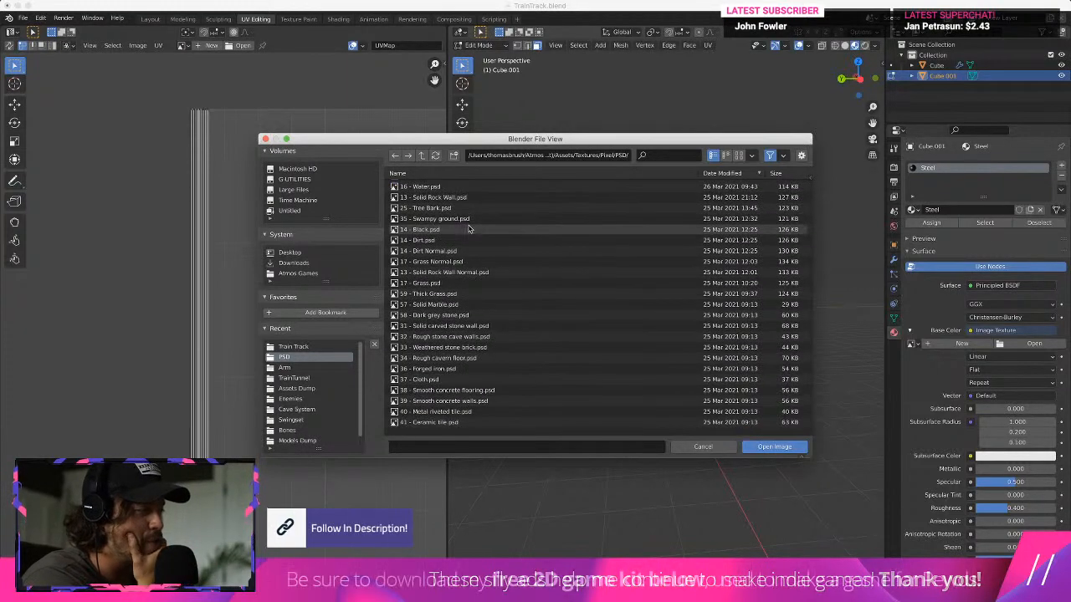
{"action": "scroll", "coordinate": [469, 229], "scroll_direction": "down", "scroll_amount": 1}
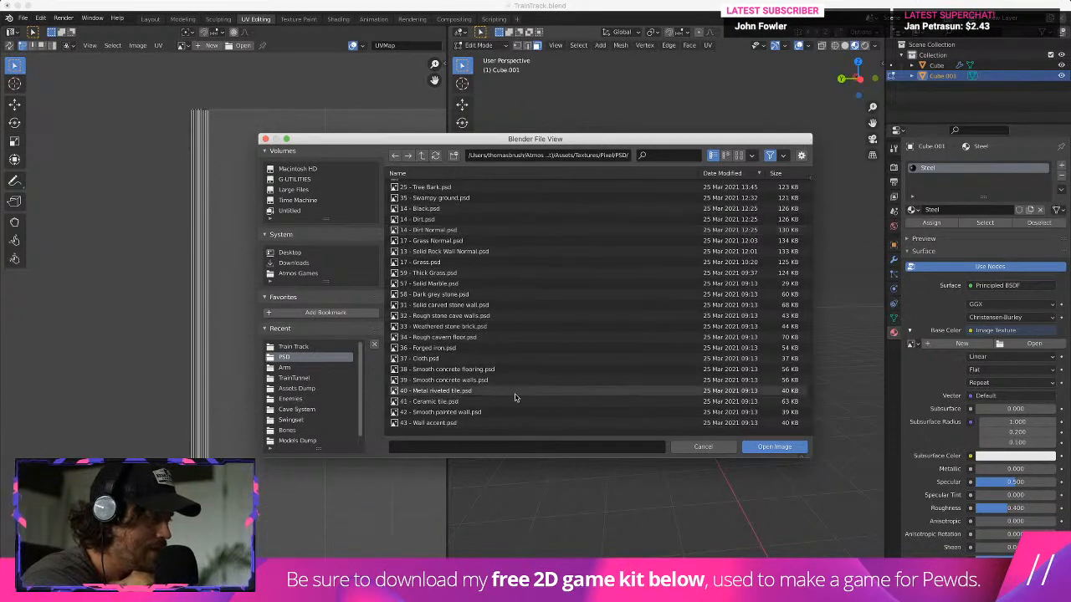
{"action": "scroll", "coordinate": [515, 396], "scroll_direction": "up", "scroll_amount": 4}
{"action": "left_click", "coordinate": [515, 217]}
{"action": "left_click", "coordinate": [793, 448]}
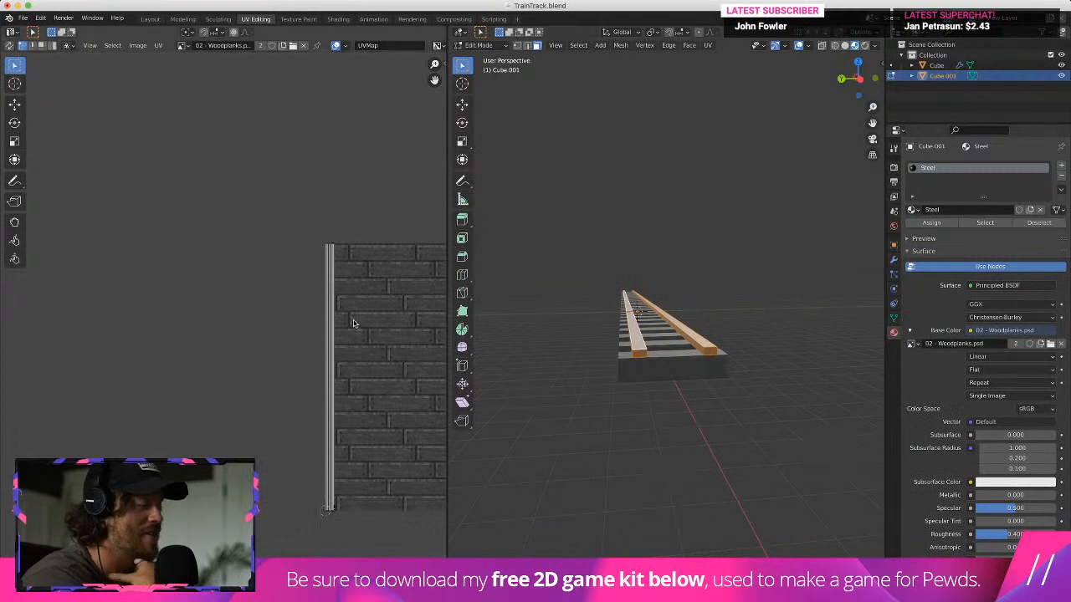
{"action": "scroll", "coordinate": [335, 289], "scroll_direction": "up", "scroll_amount": 3}
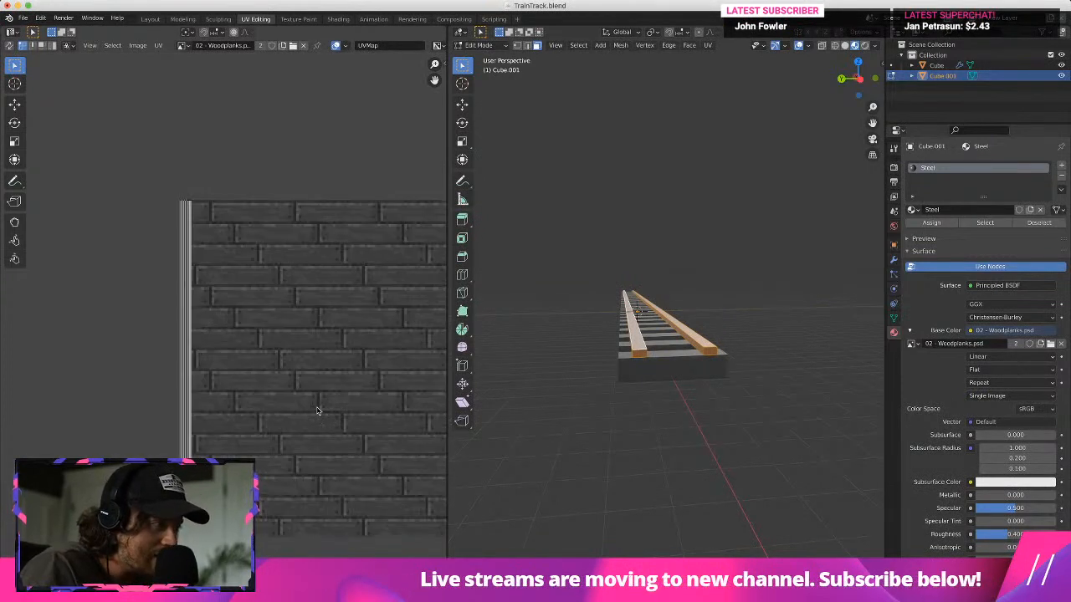
{"action": "key", "text": "s"}
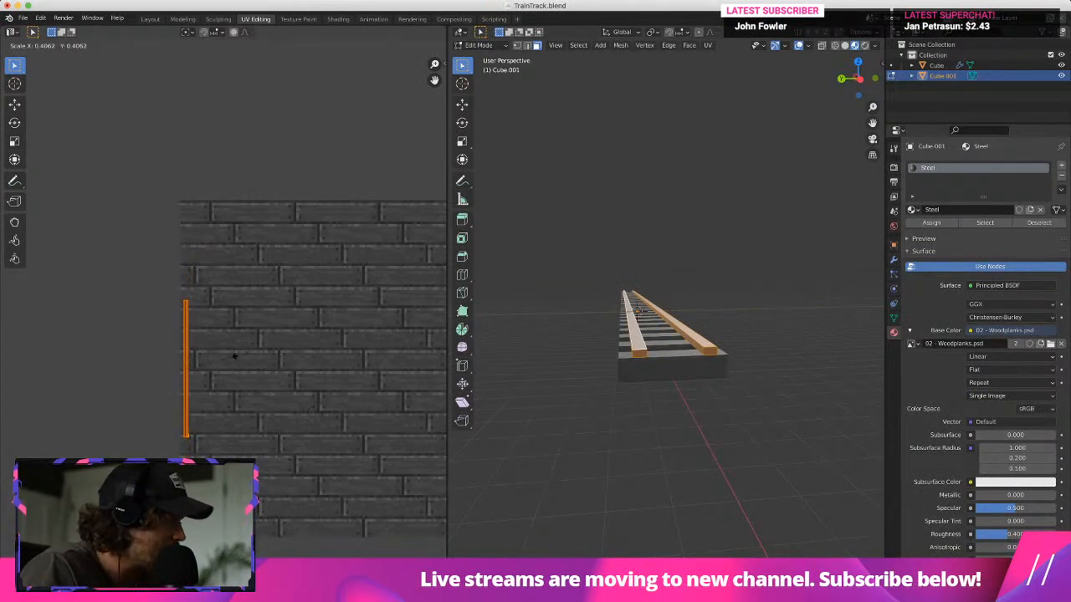
{"action": "right_click", "coordinate": [234, 356]}
Enlarge the rails' UV islands beyond the plank texture and rotate them 90 degrees so they run along the planks
{"action": "middle_click_drag", "start_coordinate": [585, 351], "coordinate": [807, 139]}
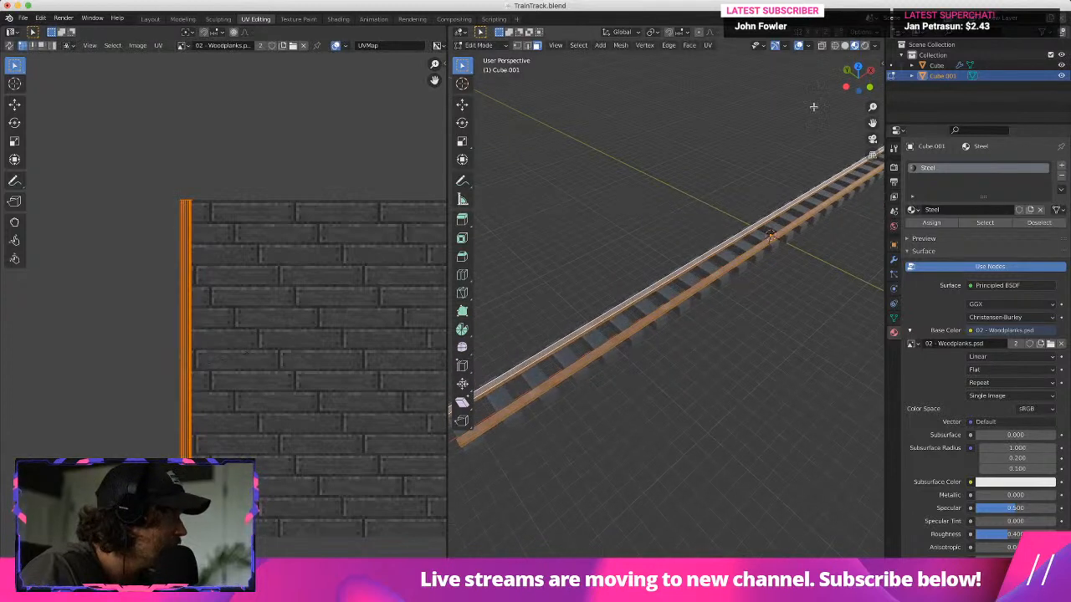
{"action": "scroll", "coordinate": [702, 195], "scroll_direction": "up", "scroll_amount": 3}
{"action": "middle_click_drag", "start_coordinate": [758, 268], "coordinate": [741, 326]}
{"action": "key", "text": "s"}
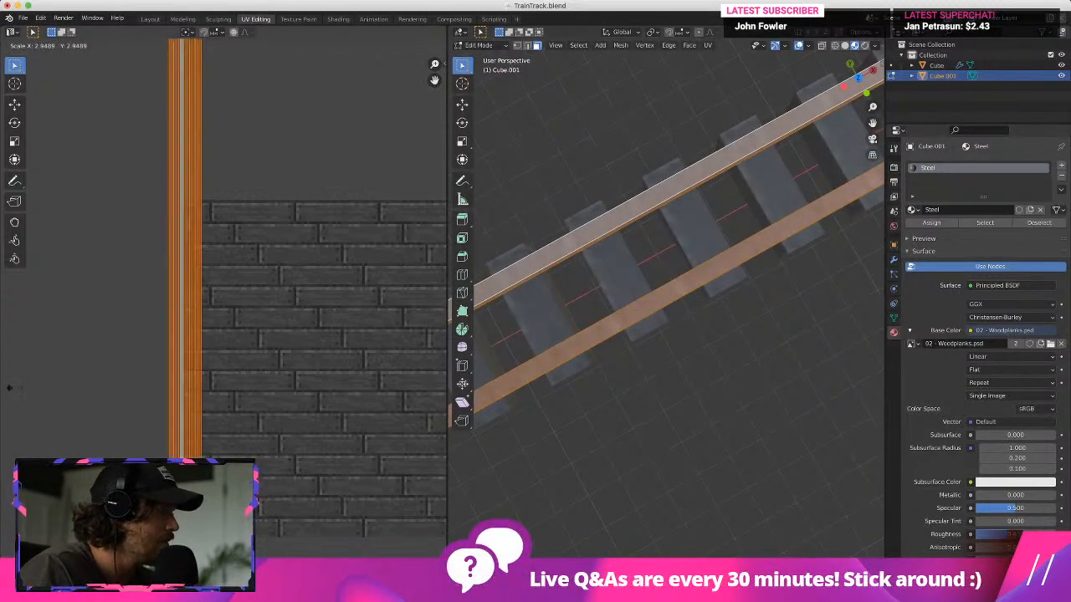
{"action": "left_click", "coordinate": [219, 425]}
{"action": "key", "text": "r"}
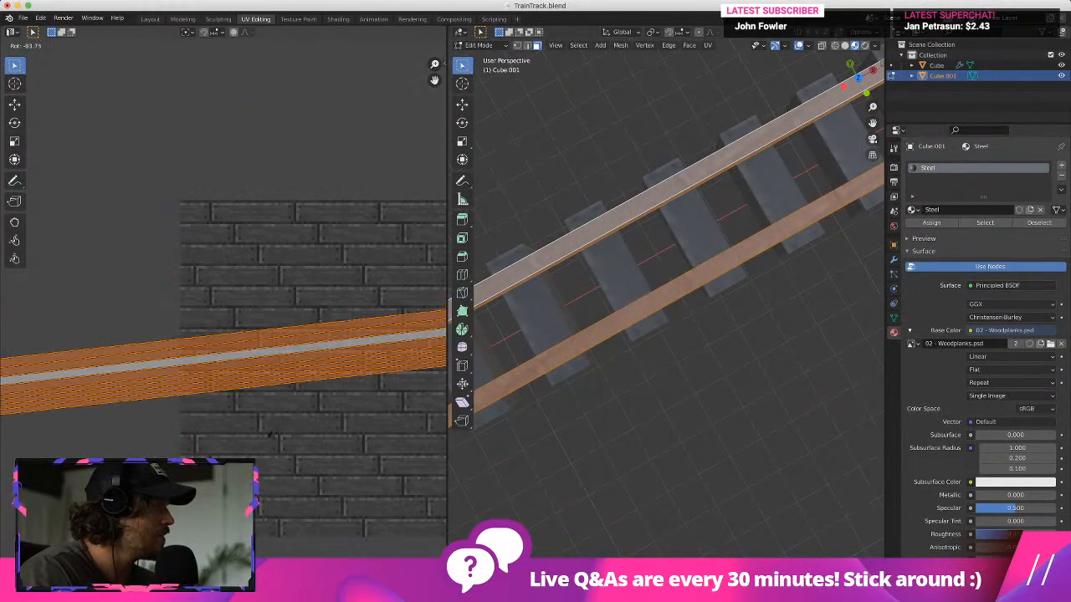
{"action": "type", "text": "90"}
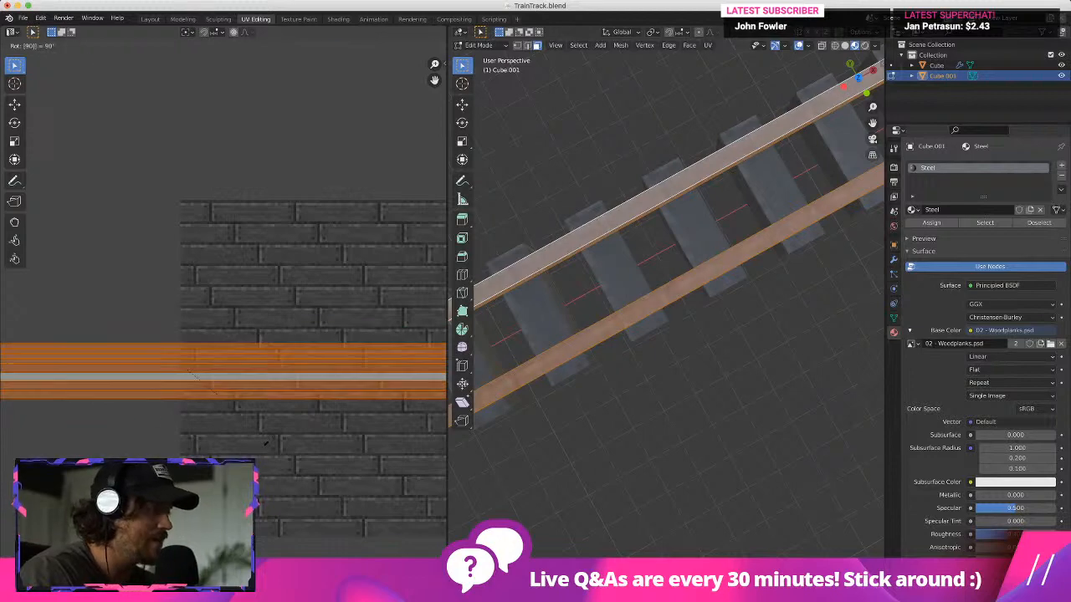
{"action": "left_click", "coordinate": [660, 411]}
{"action": "middle_click_drag", "start_coordinate": [661, 411], "coordinate": [410, 333]}
Switch to Unity and assign the 02 - Woodplanks texture to the Albedo of the train track's Steel material
{"action": "key", "text": "super+Tab"}
{"action": "left_click", "coordinate": [329, 286]}
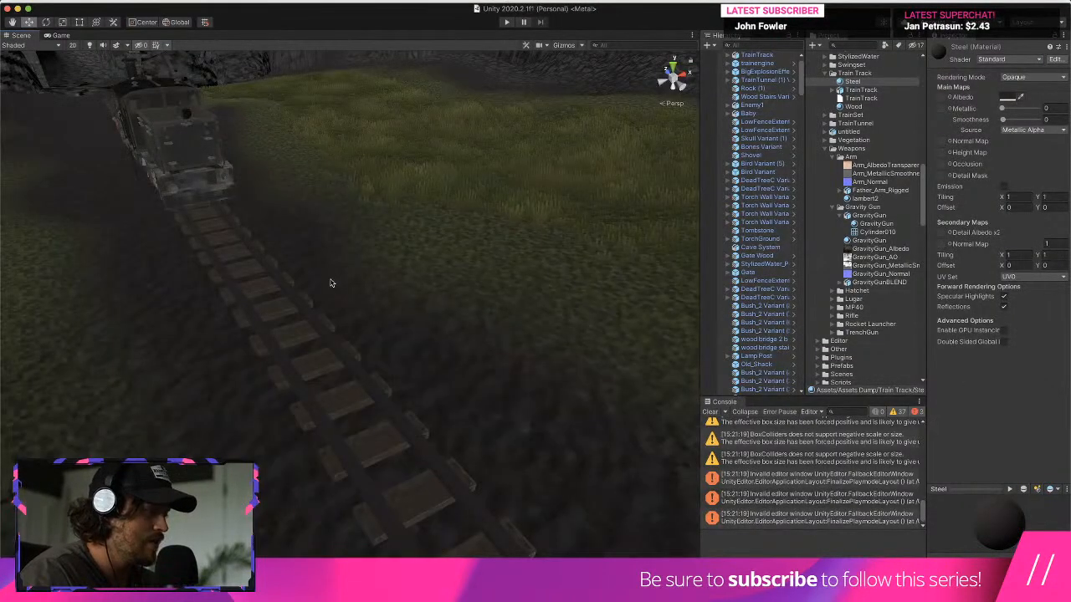
{"action": "right_click_drag", "start_coordinate": [330, 283], "coordinate": [332, 426]}
{"action": "left_click", "coordinate": [518, 318]}
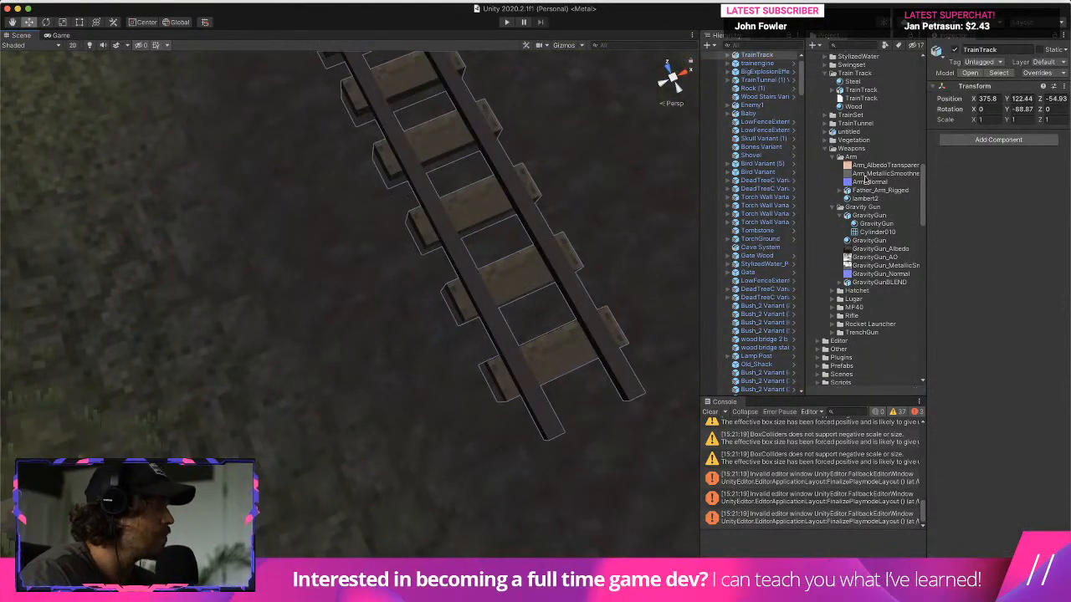
{"action": "left_click", "coordinate": [855, 107]}
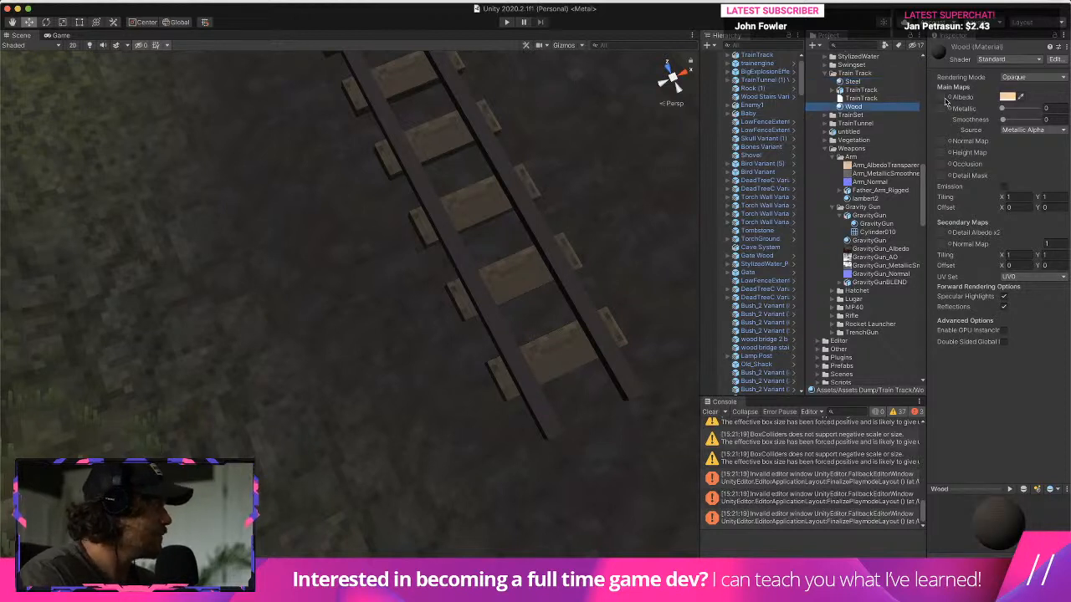
{"action": "left_click", "coordinate": [944, 97]}
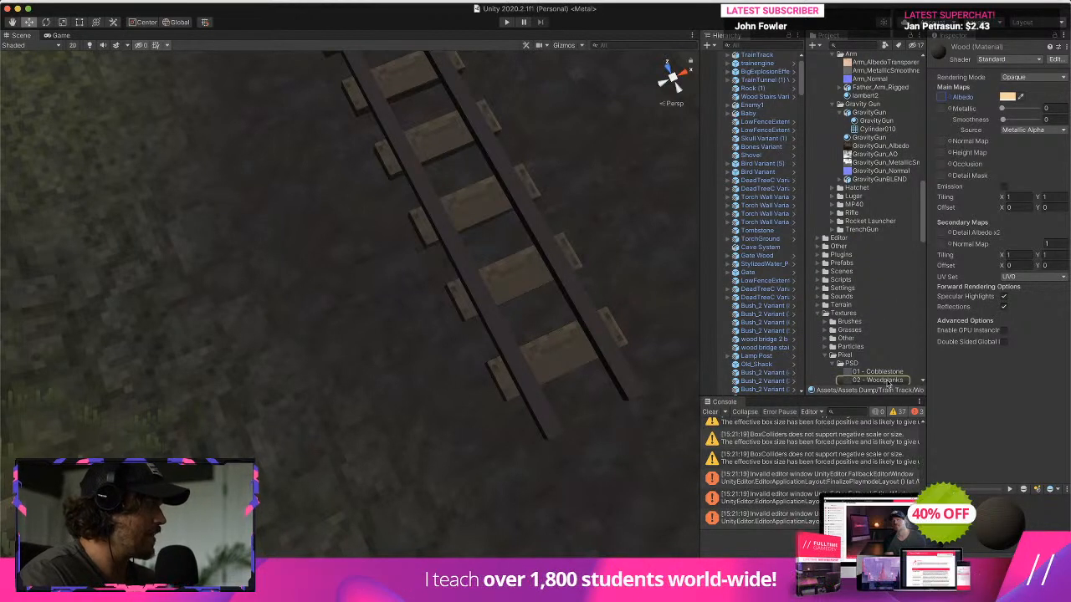
{"action": "scroll", "coordinate": [894, 229], "scroll_direction": "up", "scroll_amount": 8}
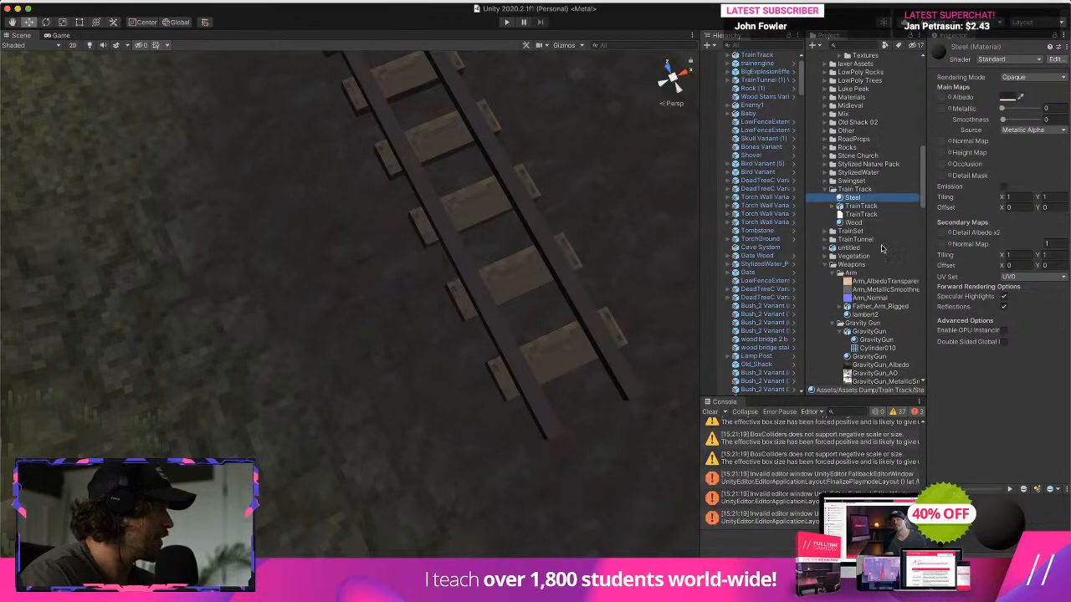
{"action": "scroll", "coordinate": [879, 242], "scroll_direction": "down", "scroll_amount": 10}
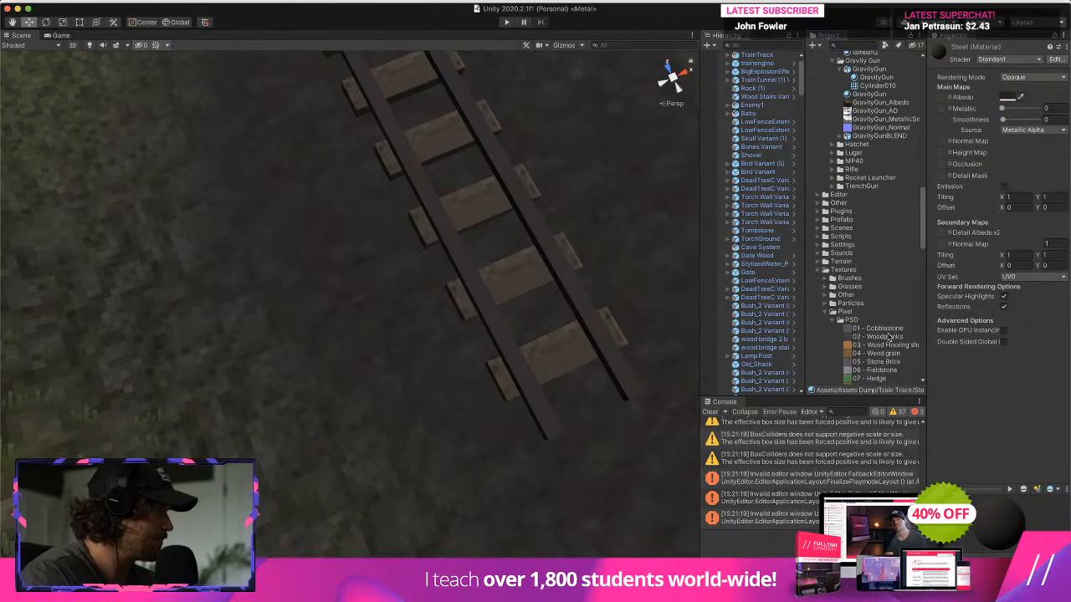
{"action": "left_click_drag", "start_coordinate": [945, 100], "coordinate": [946, 99]}
Playtest the scene to check the retextured train track up close, and stop play mode
{"action": "right_click_drag", "start_coordinate": [565, 242], "coordinate": [527, 137]}
{"action": "left_click", "coordinate": [507, 22]}
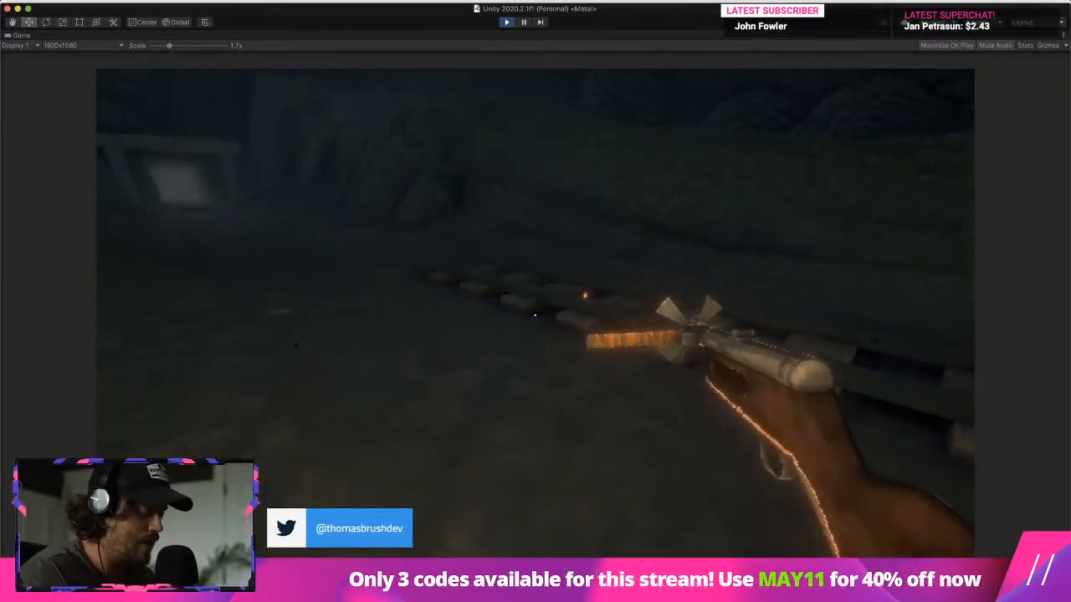
{"action": "key", "text": "super+p"}
Select the TrainTrack object in the scene and add a Box Collider component to it
{"action": "left_click", "coordinate": [473, 325]}
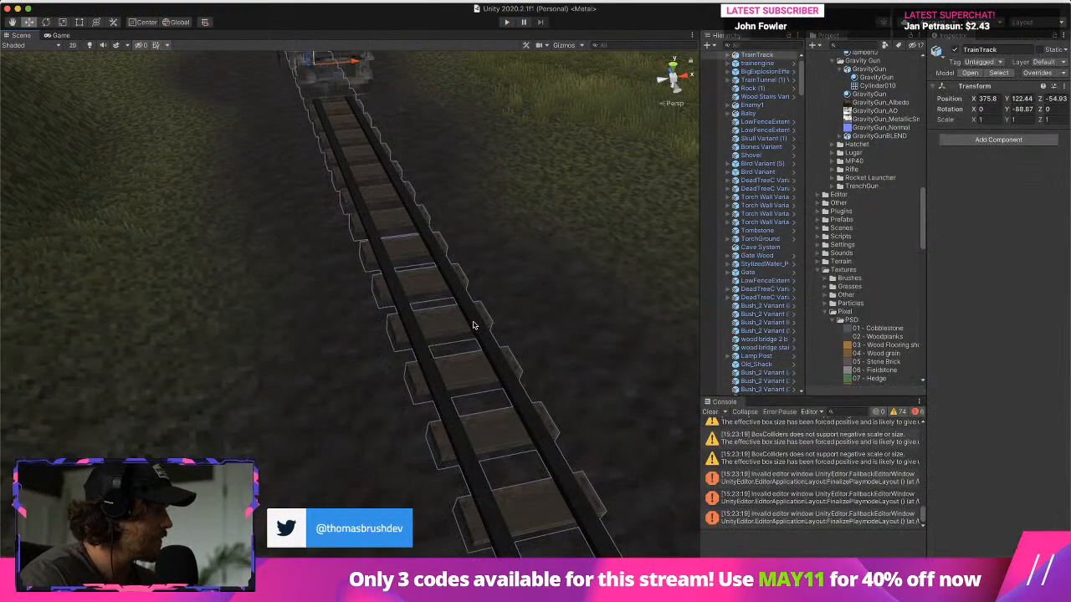
{"action": "right_click_drag", "start_coordinate": [399, 193], "coordinate": [415, 264]}
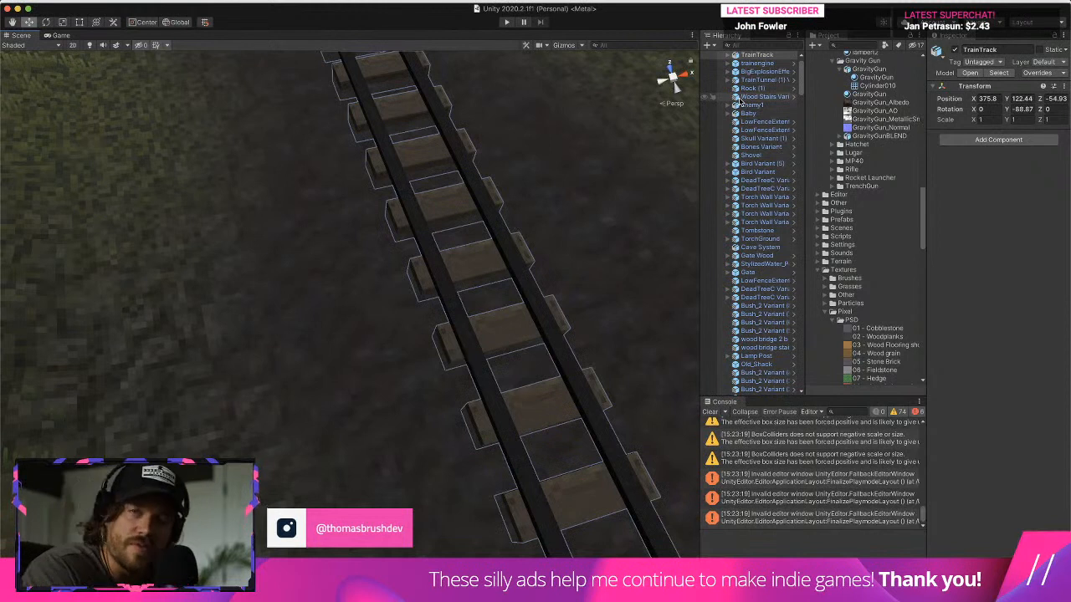
{"action": "left_click", "coordinate": [981, 141]}
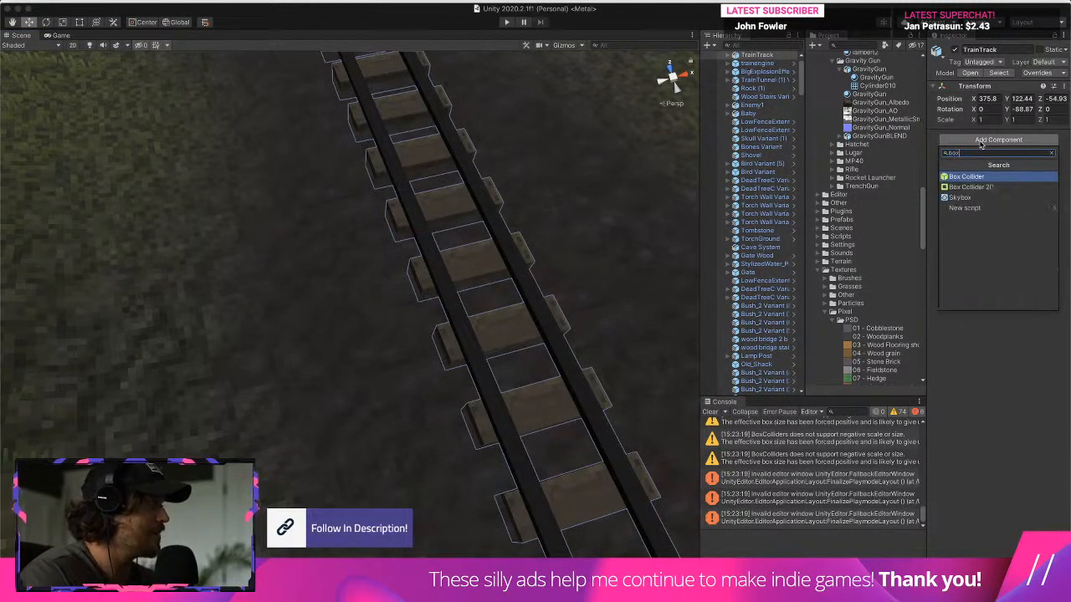
{"action": "key", "text": "Return"}
Clear all messages from the console
{"action": "right_click_drag", "start_coordinate": [349, 434], "coordinate": [390, 352]}
{"action": "middle_click_drag", "start_coordinate": [390, 351], "coordinate": [608, 475]}
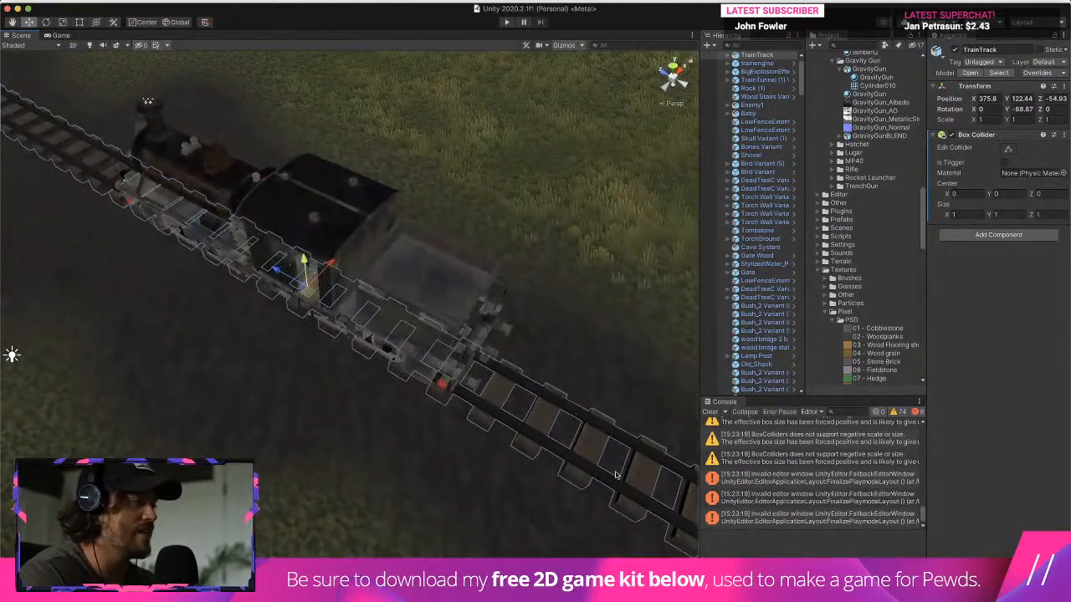
{"action": "left_click", "coordinate": [713, 411]}
Start editing the track's box collider and stretch it lengthwise toward one end, to an X size of about 32
{"action": "right_click_drag", "start_coordinate": [76, 367], "coordinate": [382, 291]}
{"action": "right_click_drag", "start_coordinate": [166, 372], "coordinate": [251, 331]}
{"action": "left_click", "coordinate": [254, 353]}
{"action": "left_click", "coordinate": [501, 387]}
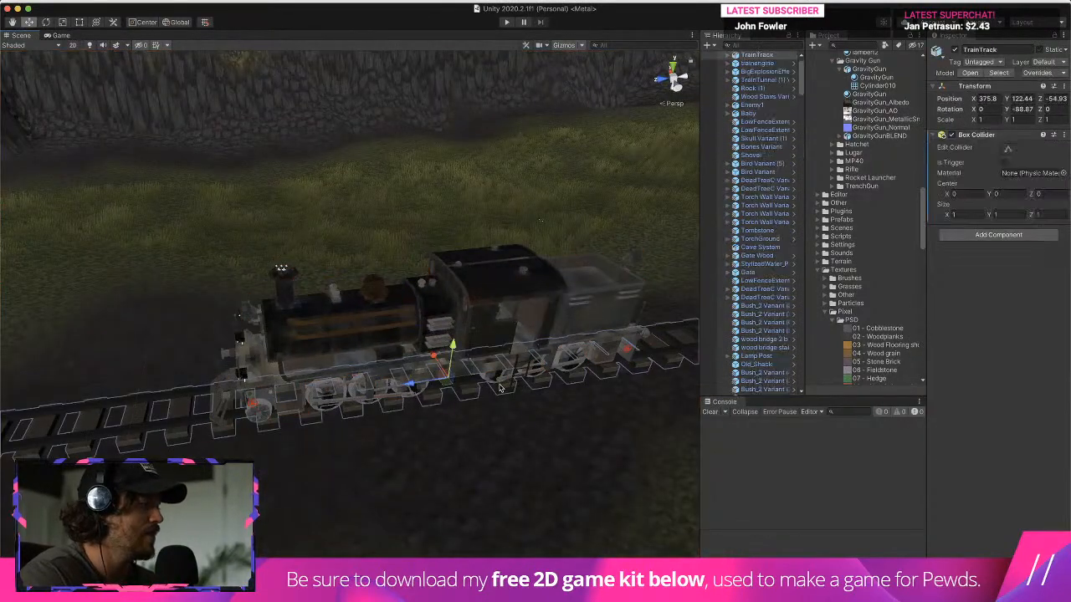
{"action": "right_click_drag", "start_coordinate": [562, 146], "coordinate": [633, 179]}
{"action": "middle_click_drag", "start_coordinate": [322, 326], "coordinate": [433, 213]}
{"action": "right_click_drag", "start_coordinate": [410, 408], "coordinate": [320, 399]}
{"action": "scroll", "coordinate": [315, 402], "scroll_direction": "down", "scroll_amount": 8}
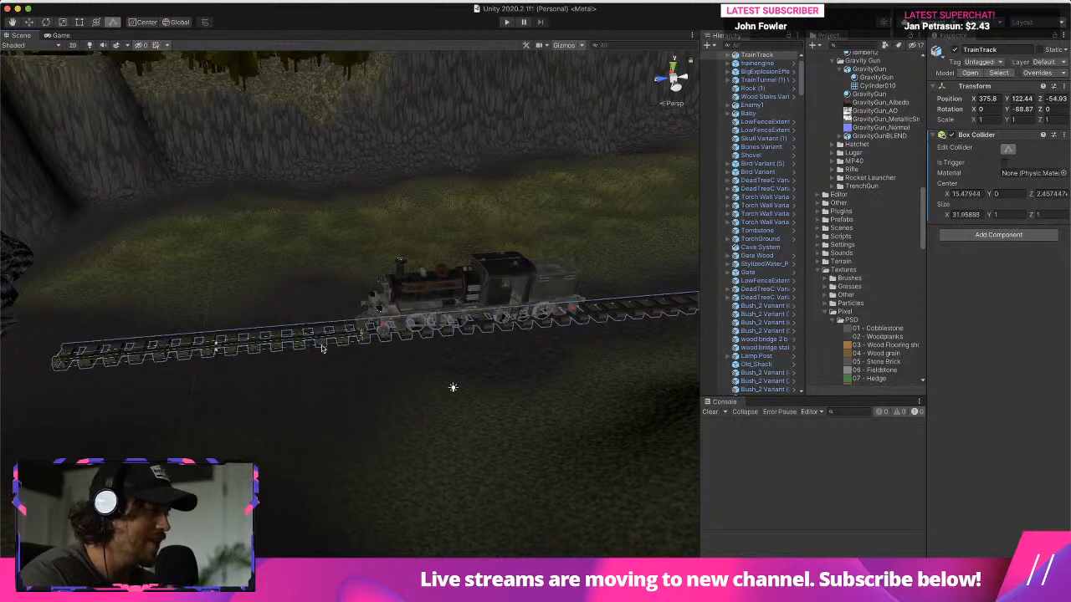
Extend the box collider to both ends of the track, to an X size of about 91.3
{"action": "scroll", "coordinate": [251, 359], "scroll_direction": "up", "scroll_amount": 10}
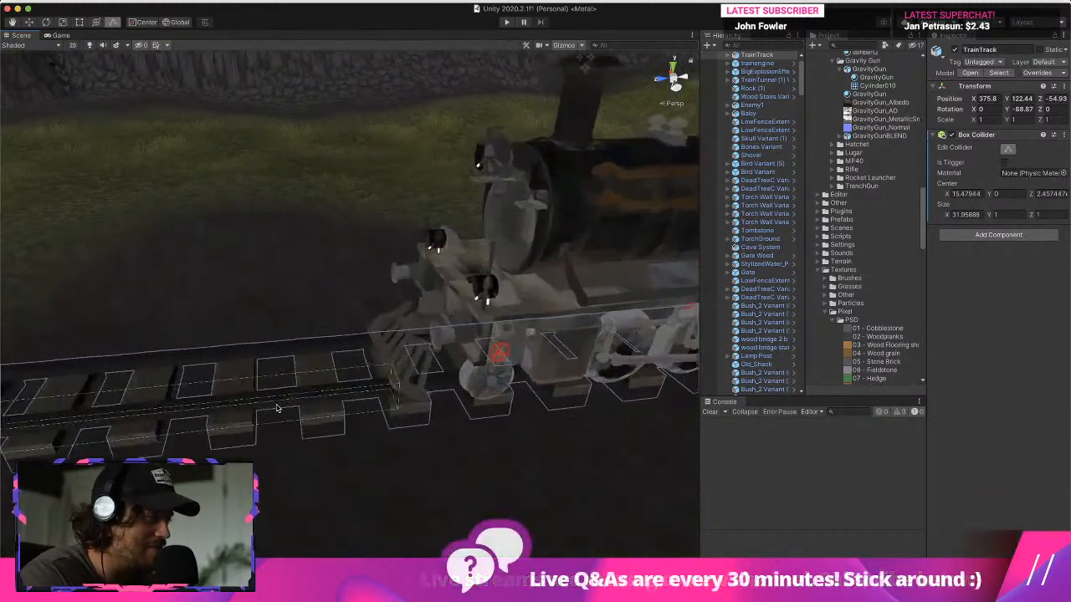
{"action": "scroll", "coordinate": [386, 382], "scroll_direction": "down", "scroll_amount": 1}
{"action": "left_click_drag", "start_coordinate": [737, 355], "coordinate": [736, 356]}
{"action": "middle_click_drag", "start_coordinate": [548, 369], "coordinate": [243, 447]}
{"action": "right_click_drag", "start_coordinate": [578, 404], "coordinate": [296, 356]}
{"action": "scroll", "coordinate": [420, 431], "scroll_direction": "down", "scroll_amount": 5}
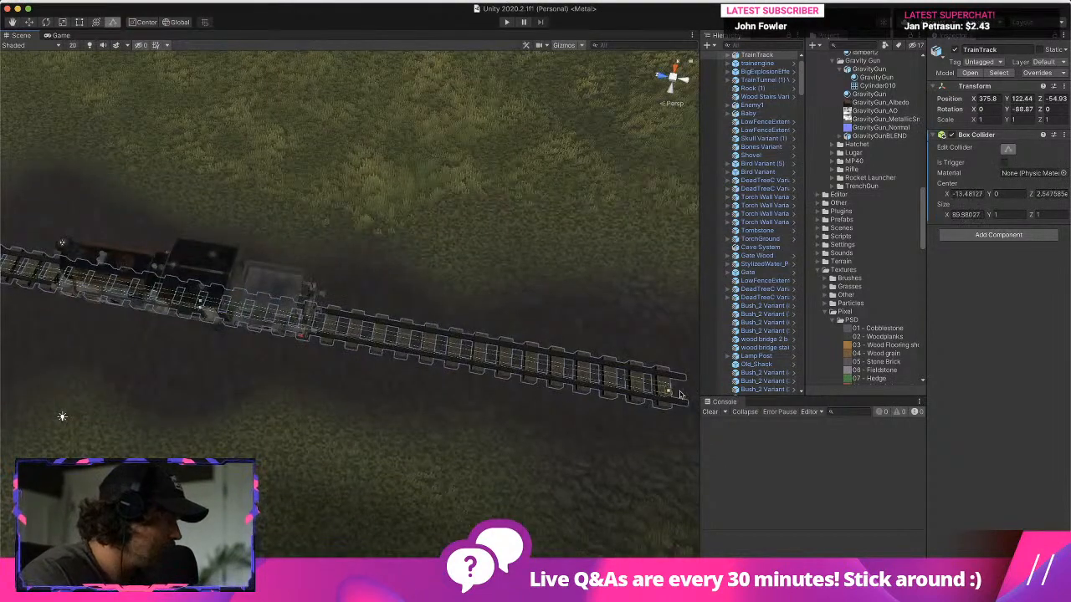
{"action": "left_click_drag", "start_coordinate": [685, 398], "coordinate": [686, 399]}
Fit the box collider's width to the crossties, with a Z size of about 3.88
{"action": "right_click_drag", "start_coordinate": [494, 322], "coordinate": [276, 313]}
{"action": "middle_click_drag", "start_coordinate": [485, 331], "coordinate": [353, 314]}
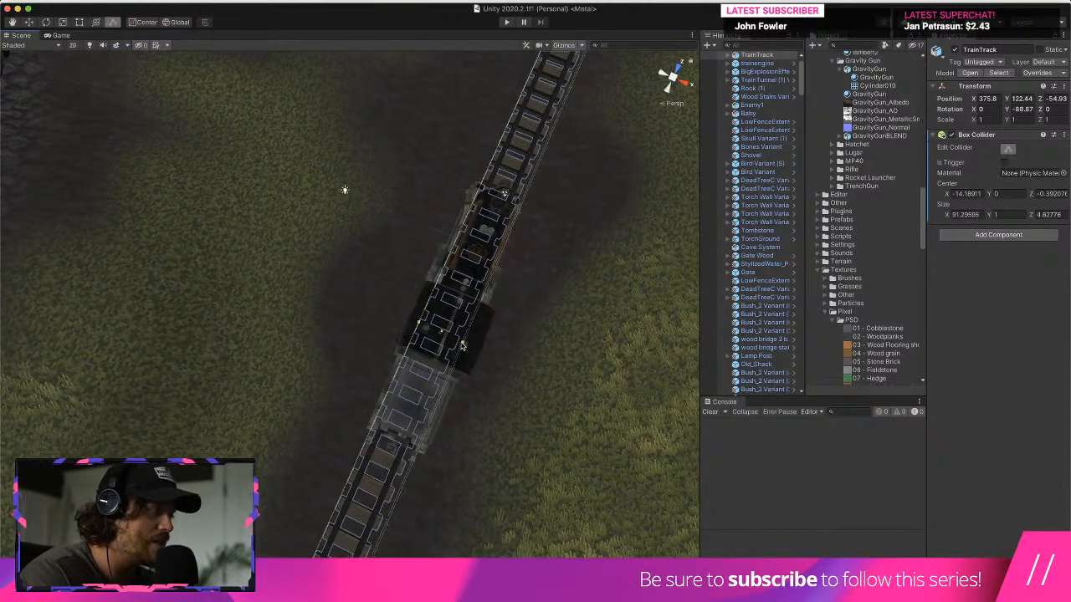
{"action": "middle_click_drag", "start_coordinate": [380, 321], "coordinate": [292, 279]}
{"action": "right_click_drag", "start_coordinate": [152, 338], "coordinate": [476, 376]}
{"action": "middle_click_drag", "start_coordinate": [476, 375], "coordinate": [410, 277]}
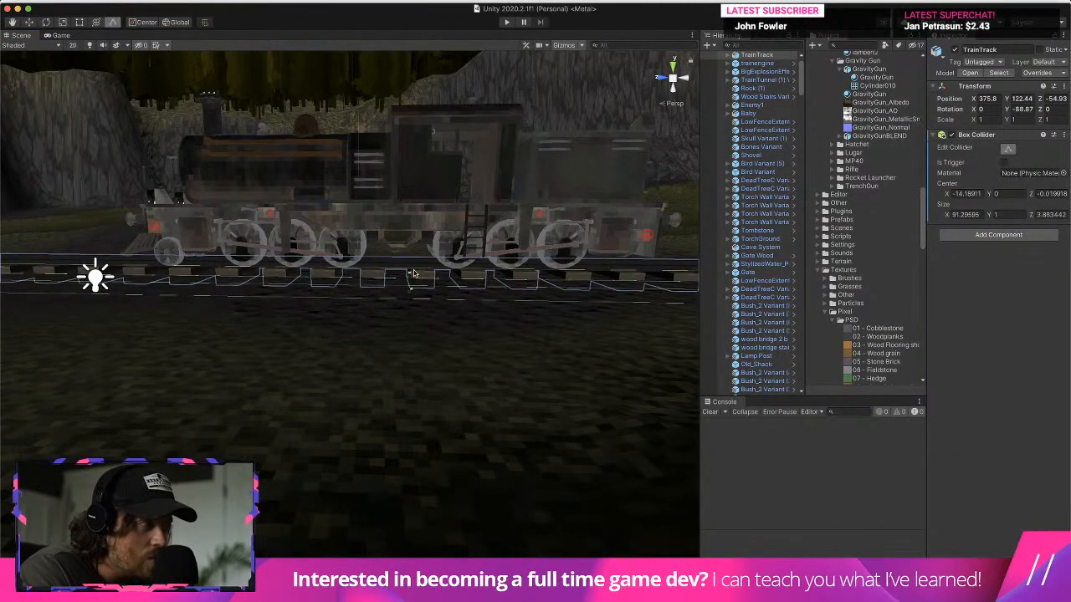
Adjust the top face of the box collider to the height of the rails, with a Y size of about 1.4
{"action": "right_click_drag", "start_coordinate": [410, 268], "coordinate": [361, 328]}
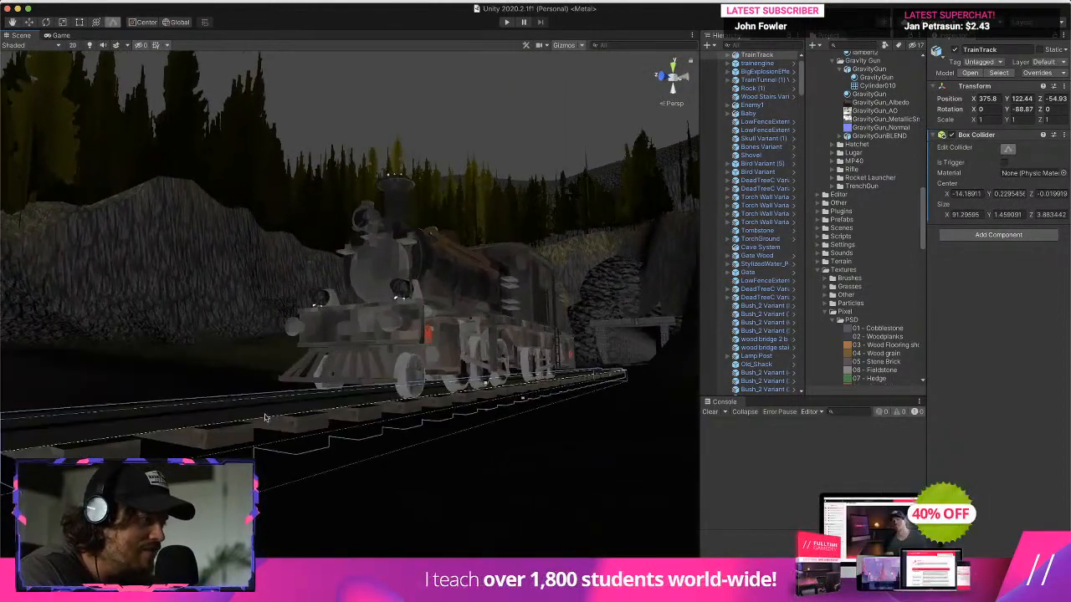
{"action": "right_click_drag", "start_coordinate": [265, 417], "coordinate": [265, 442]}
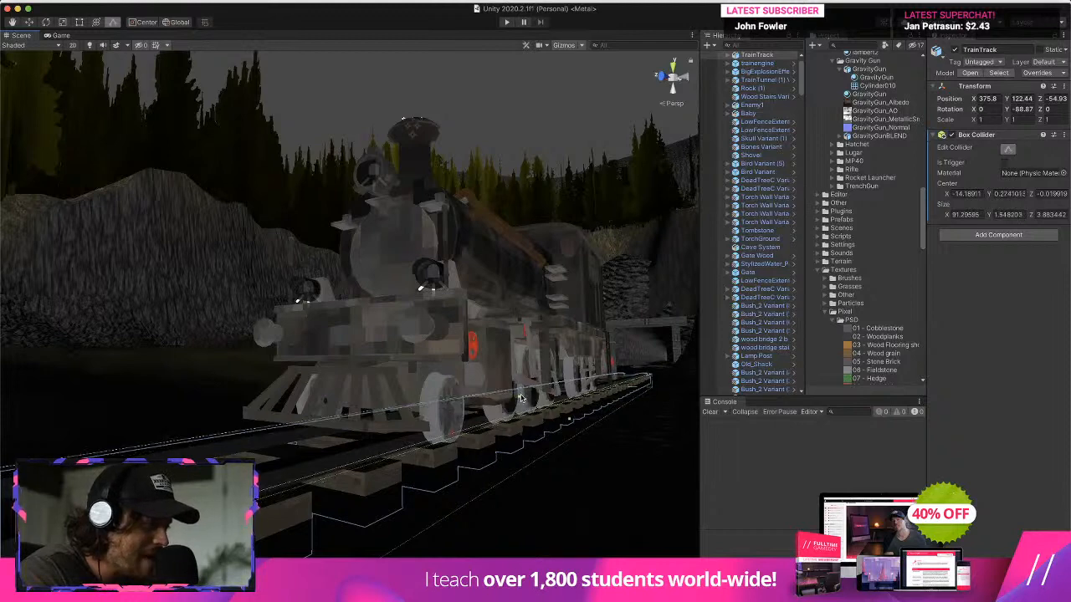
{"action": "right_click_drag", "start_coordinate": [377, 436], "coordinate": [287, 509]}
{"action": "scroll", "coordinate": [368, 469], "scroll_direction": "up", "scroll_amount": 1}
{"action": "right_click_drag", "start_coordinate": [470, 409], "coordinate": [131, 425]}
{"action": "right_click_drag", "start_coordinate": [393, 489], "coordinate": [261, 381]}
{"action": "scroll", "coordinate": [264, 368], "scroll_direction": "down", "scroll_amount": 1}
{"action": "right_click_drag", "start_coordinate": [420, 440], "coordinate": [271, 375]}
{"action": "middle_click_drag", "start_coordinate": [492, 340], "coordinate": [494, 244]}
{"action": "middle_click_drag", "start_coordinate": [458, 301], "coordinate": [388, 275]}
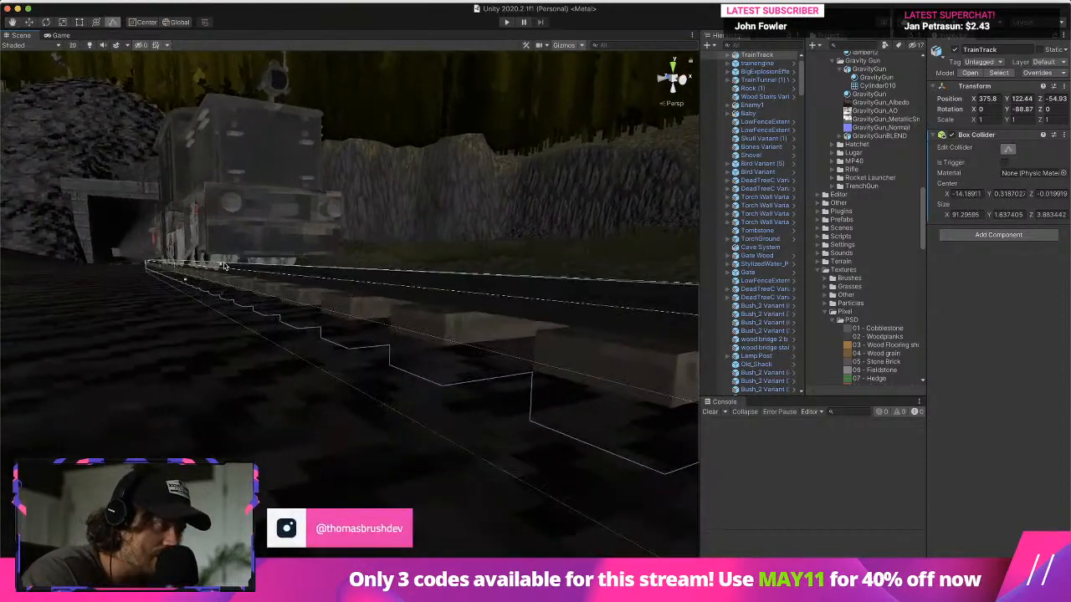
{"action": "key", "text": "w"}
{"action": "right_click_drag", "start_coordinate": [224, 271], "coordinate": [252, 286]}
{"action": "scroll", "coordinate": [265, 284], "scroll_direction": "up", "scroll_amount": 2}
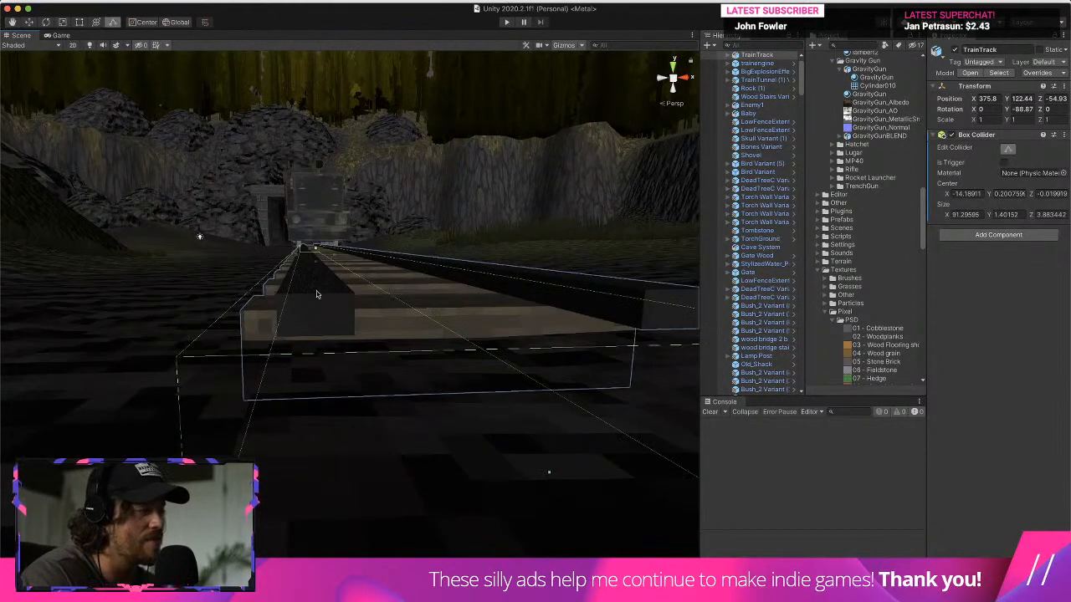
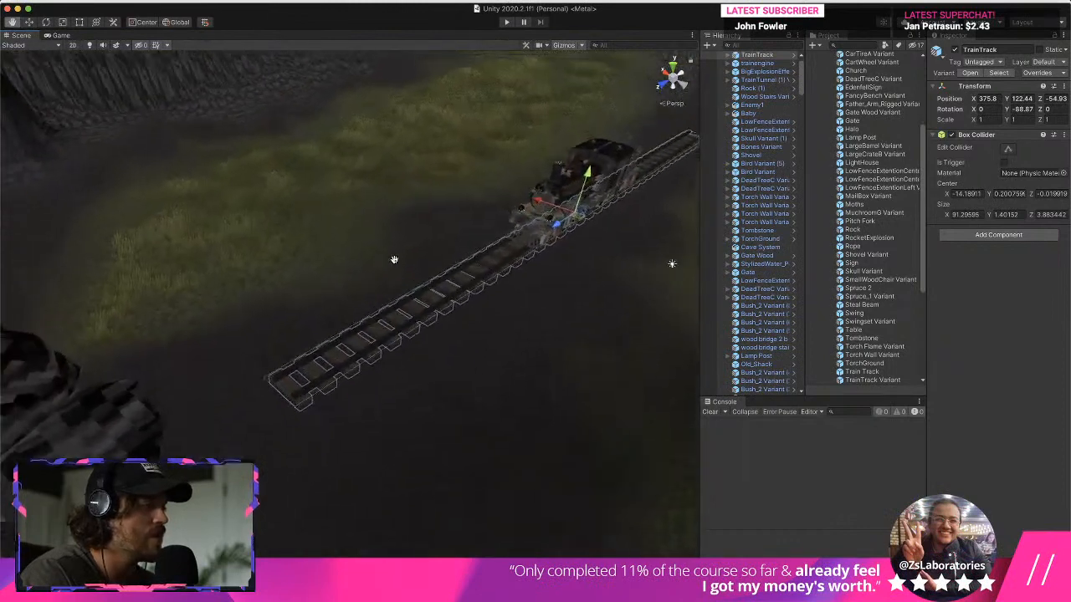
Move the train track to the tunnel entrance to meet the existing rails, at about X 375.22, Y 122.38, Z -36.26
{"action": "scroll", "coordinate": [351, 309], "scroll_direction": "up", "scroll_amount": 2}
{"action": "middle_click_drag", "start_coordinate": [460, 314], "coordinate": [424, 309]}
{"action": "scroll", "coordinate": [583, 287], "scroll_direction": "down", "scroll_amount": 5}
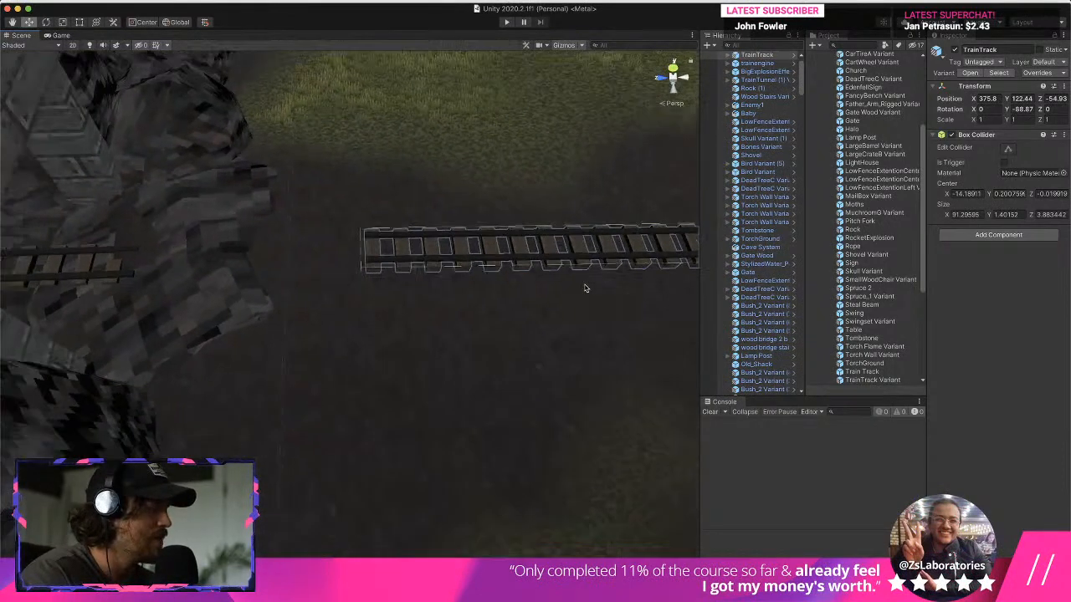
{"action": "scroll", "coordinate": [604, 287], "scroll_direction": "down", "scroll_amount": 2}
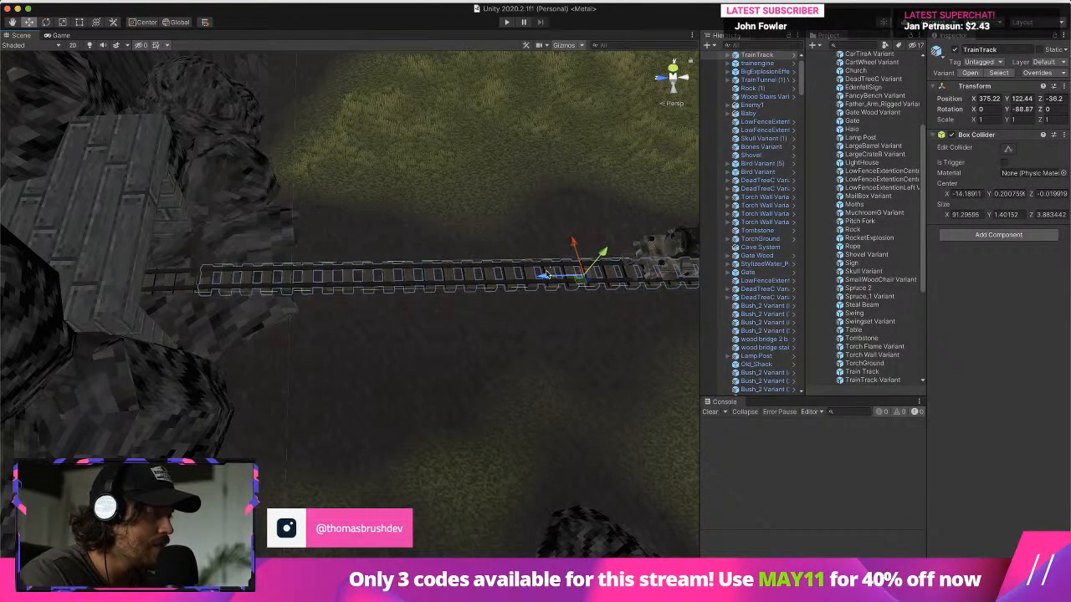
{"action": "left_click_drag", "start_coordinate": [548, 279], "coordinate": [545, 280]}
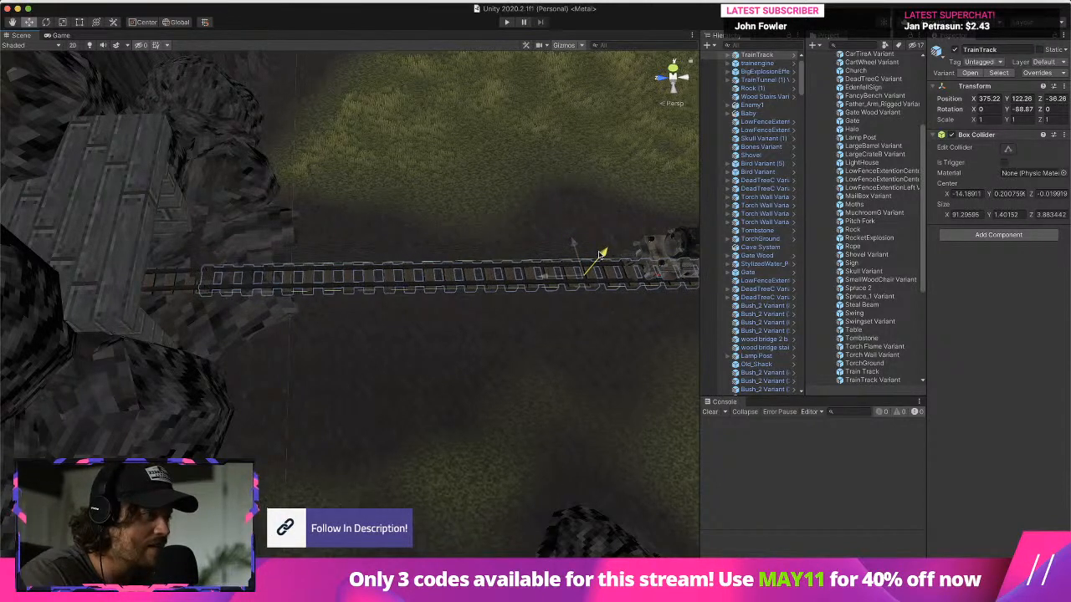
{"action": "left_click_drag", "start_coordinate": [599, 255], "coordinate": [600, 253]}
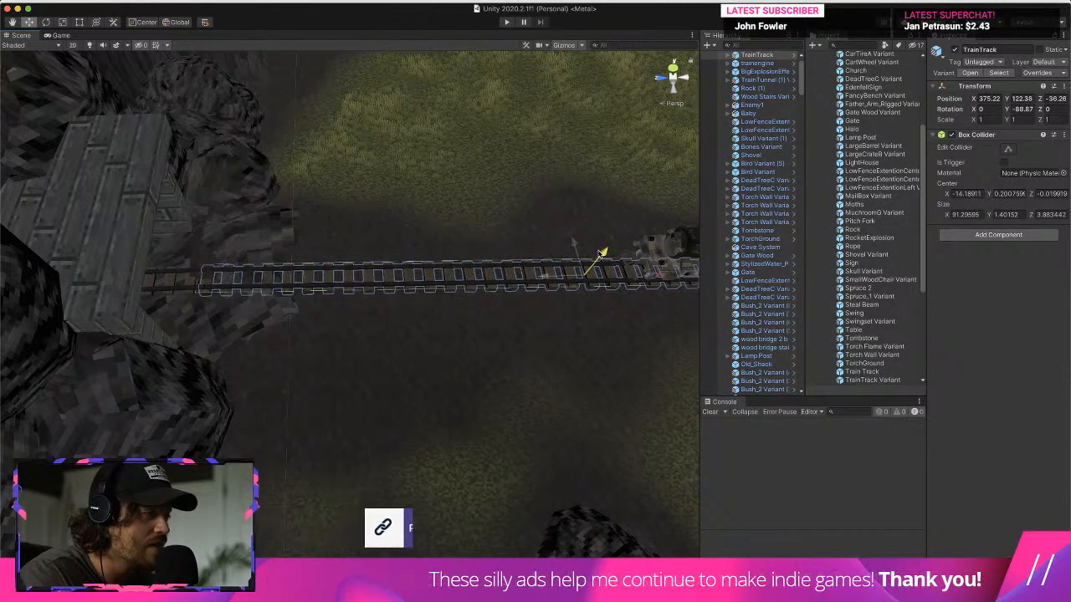
Inspect the joint between the new track and the existing rails at the tunnel entrance
{"action": "left_click", "coordinate": [524, 227]}
{"action": "right_click_drag", "start_coordinate": [524, 226], "coordinate": [366, 286]}
{"action": "key", "text": "w"}
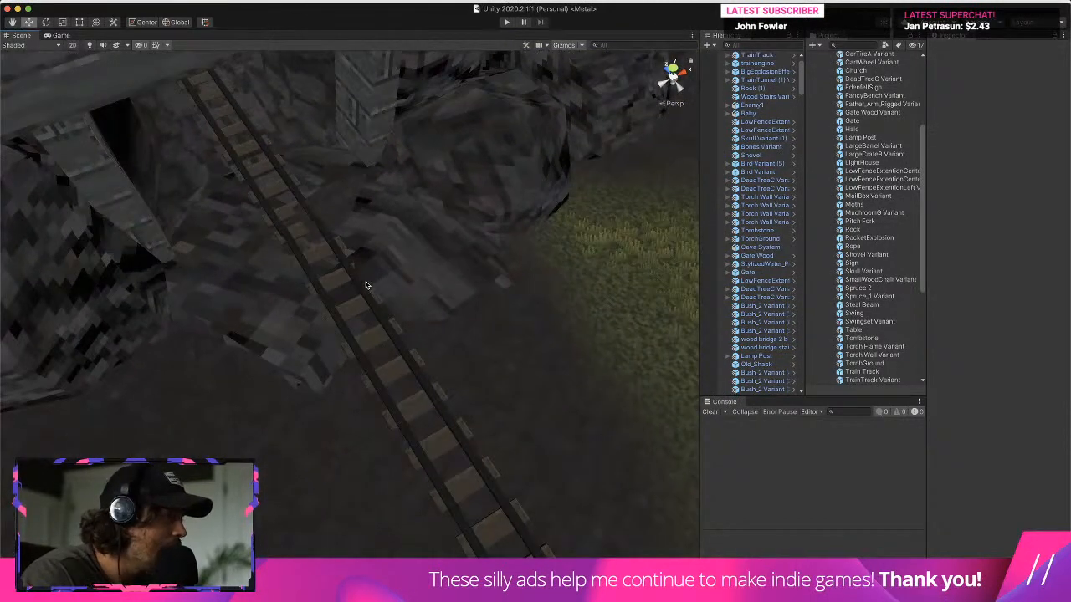
{"action": "scroll", "coordinate": [329, 215], "scroll_direction": "up", "scroll_amount": 8}
{"action": "middle_click_drag", "start_coordinate": [327, 214], "coordinate": [410, 323]}
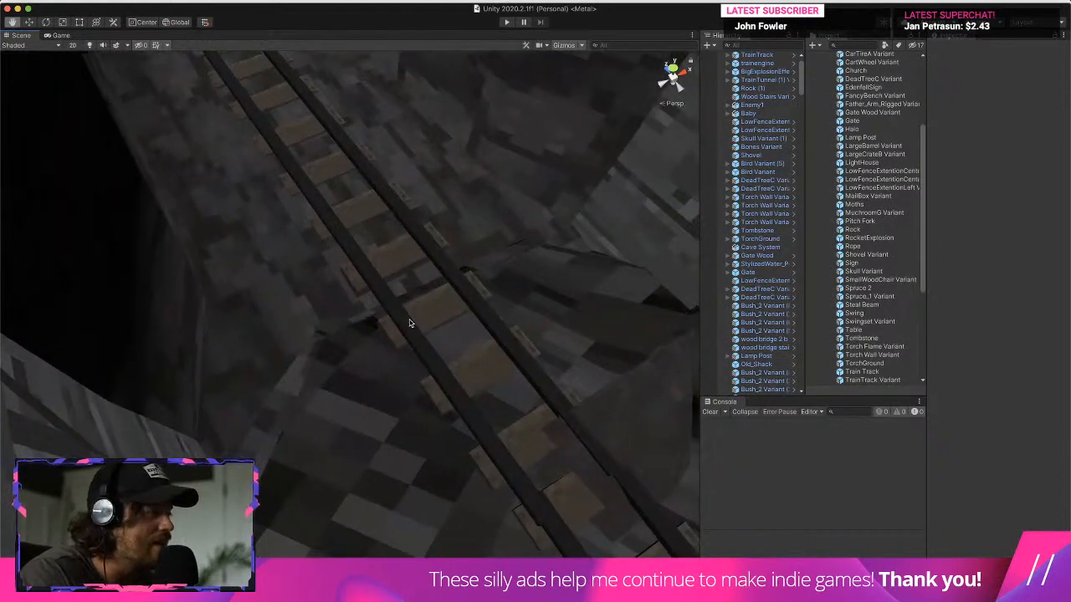
{"action": "right_click_drag", "start_coordinate": [411, 323], "coordinate": [621, 310]}
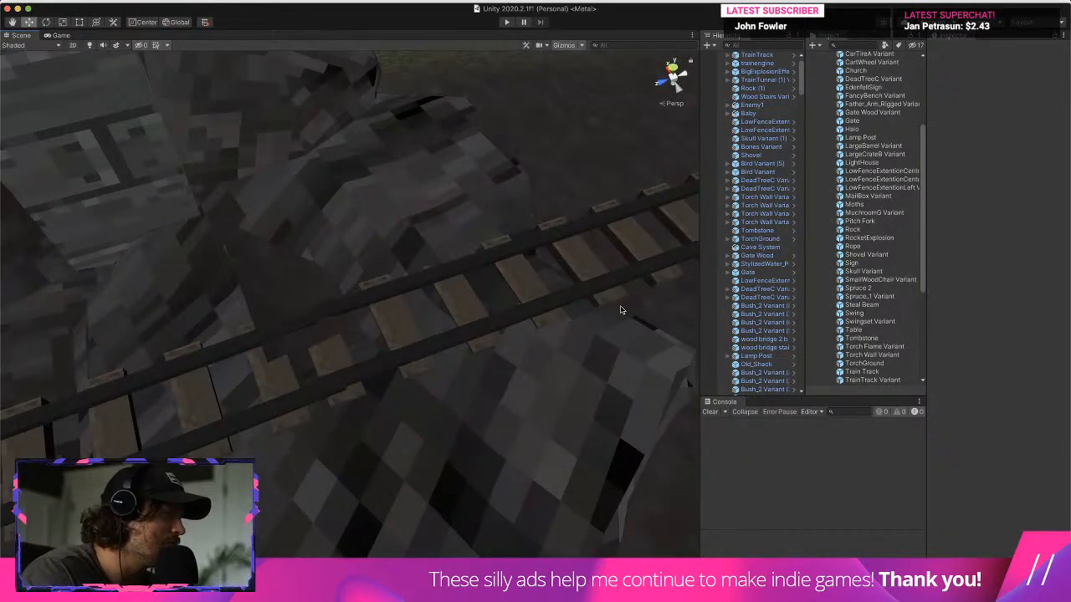
{"action": "left_click", "coordinate": [458, 129]}
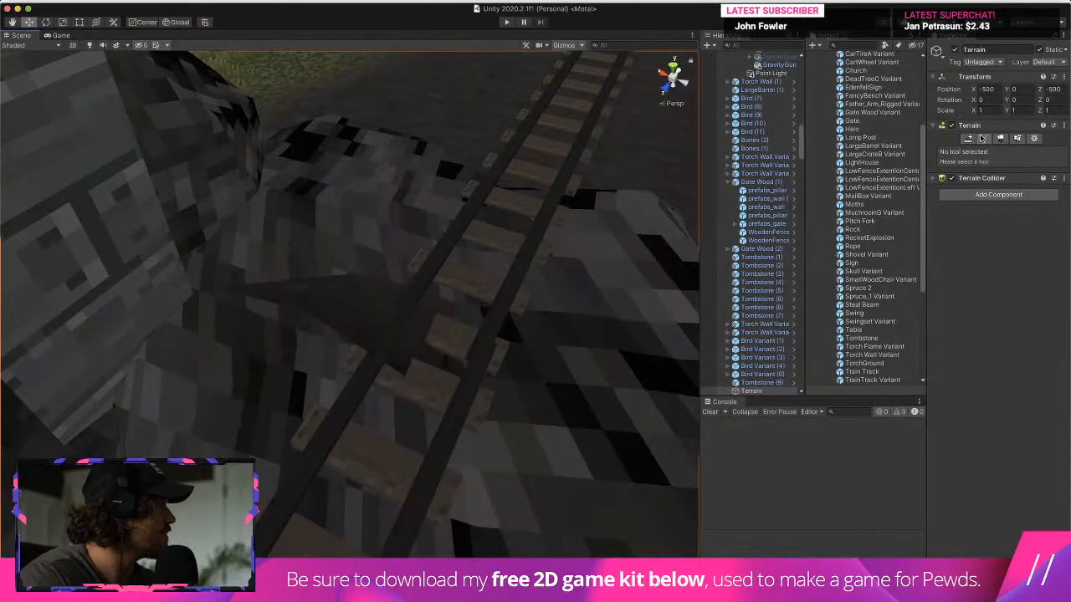
{"action": "left_click", "coordinate": [984, 138]}
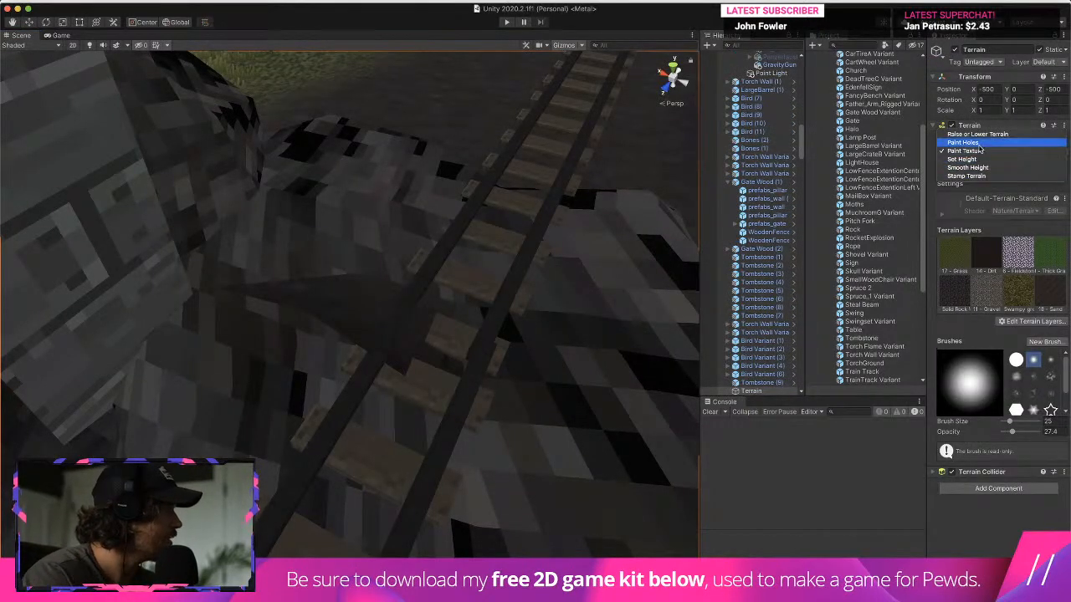
{"action": "left_click", "coordinate": [979, 135]}
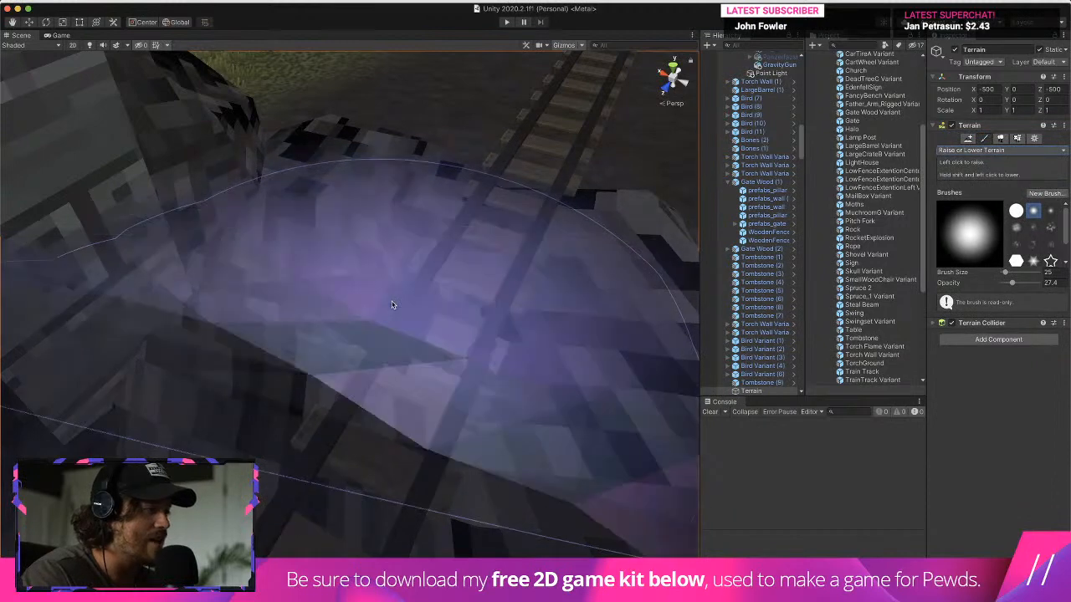
{"action": "left_click", "coordinate": [12, 22]}
Examine the track from the rocks at the tunnel entrance to the train engine
{"action": "left_click_drag", "start_coordinate": [468, 141], "coordinate": [352, 264]}
{"action": "middle_click_drag", "start_coordinate": [352, 263], "coordinate": [276, 339]}
{"action": "right_click_drag", "start_coordinate": [421, 293], "coordinate": [378, 357]}
{"action": "scroll", "coordinate": [377, 356], "scroll_direction": "down", "scroll_amount": 5}
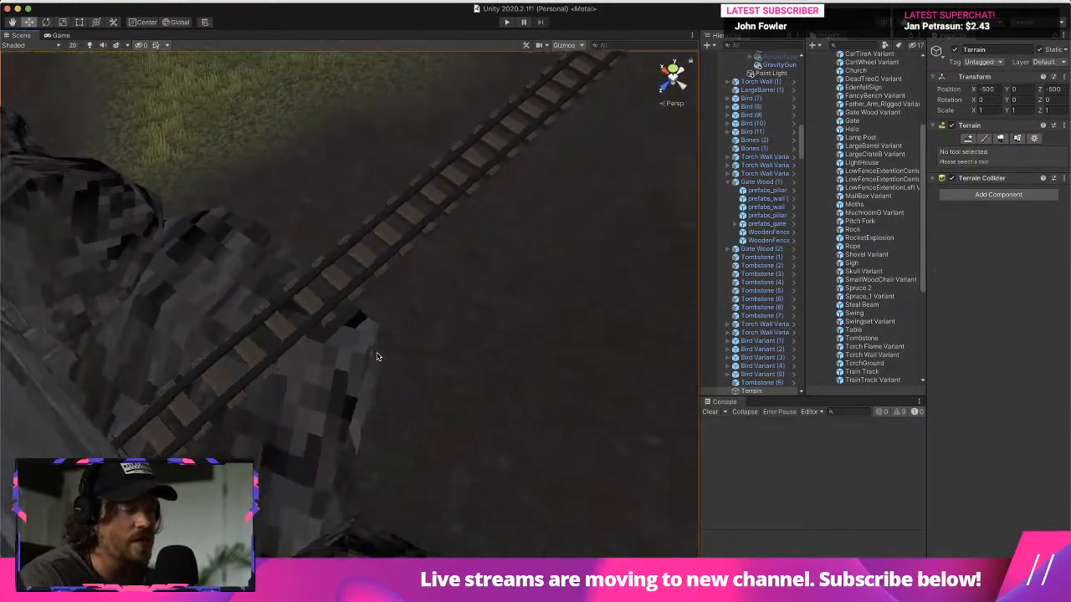
{"action": "middle_click_drag", "start_coordinate": [376, 357], "coordinate": [203, 432]}
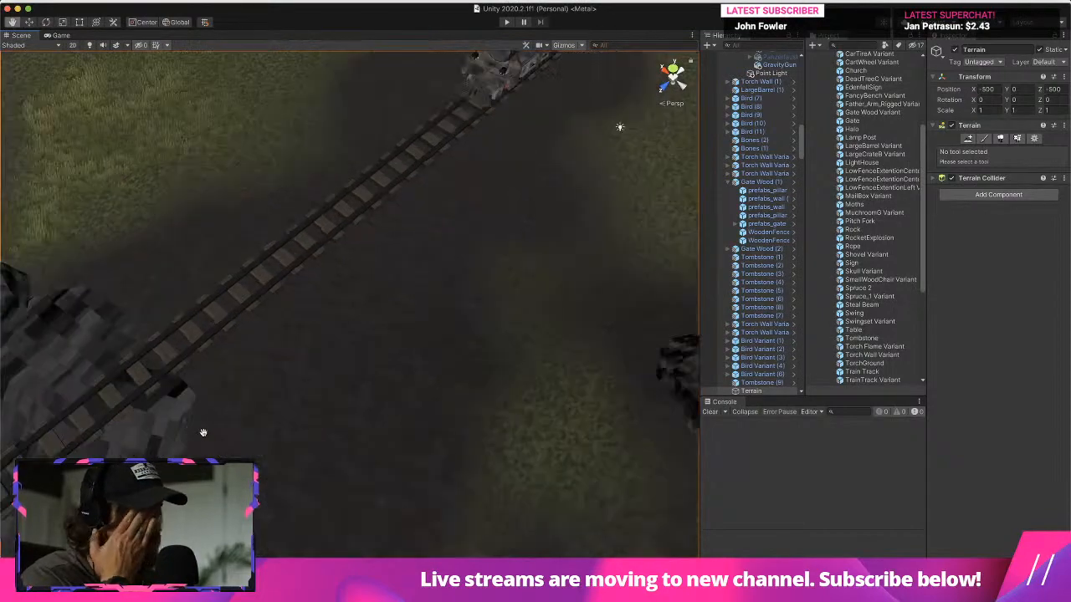
{"action": "middle_click_drag", "start_coordinate": [632, 202], "coordinate": [445, 296]}
{"action": "right_click_drag", "start_coordinate": [444, 297], "coordinate": [269, 280]}
{"action": "scroll", "coordinate": [270, 279], "scroll_direction": "up", "scroll_amount": 3}
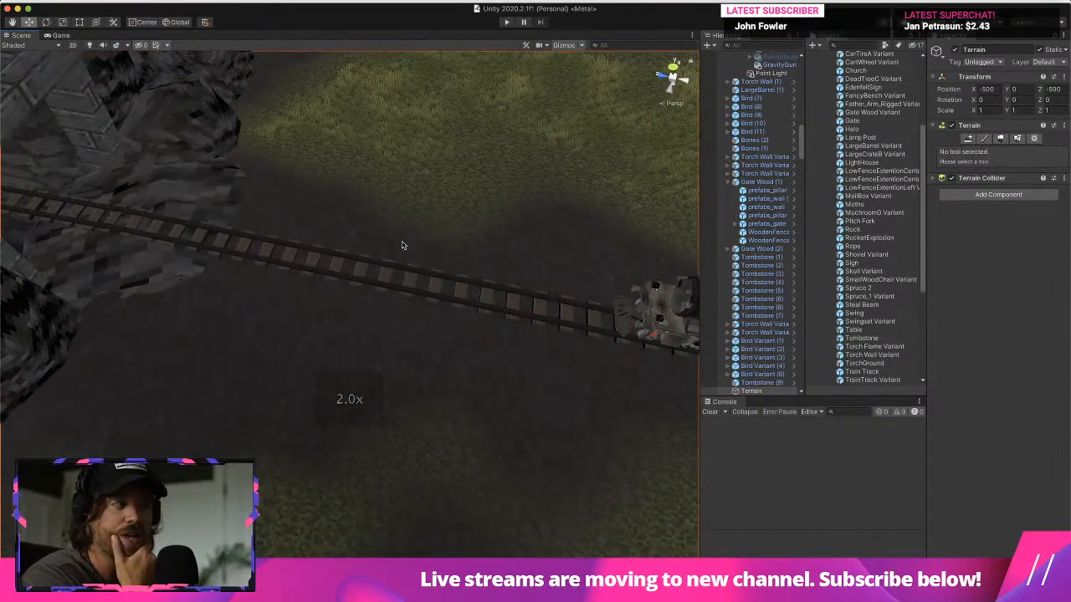
Duplicate the train track and move the copy past the train engine to extend the line, at about Z -121.8
{"action": "middle_click_drag", "start_coordinate": [506, 244], "coordinate": [201, 334]}
{"action": "right_click_drag", "start_coordinate": [201, 335], "coordinate": [376, 443]}
{"action": "middle_click_drag", "start_coordinate": [452, 218], "coordinate": [242, 379]}
{"action": "scroll", "coordinate": [530, 241], "scroll_direction": "up", "scroll_amount": 2}
{"action": "right_click_drag", "start_coordinate": [379, 313], "coordinate": [318, 302]}
{"action": "left_click", "coordinate": [317, 300]}
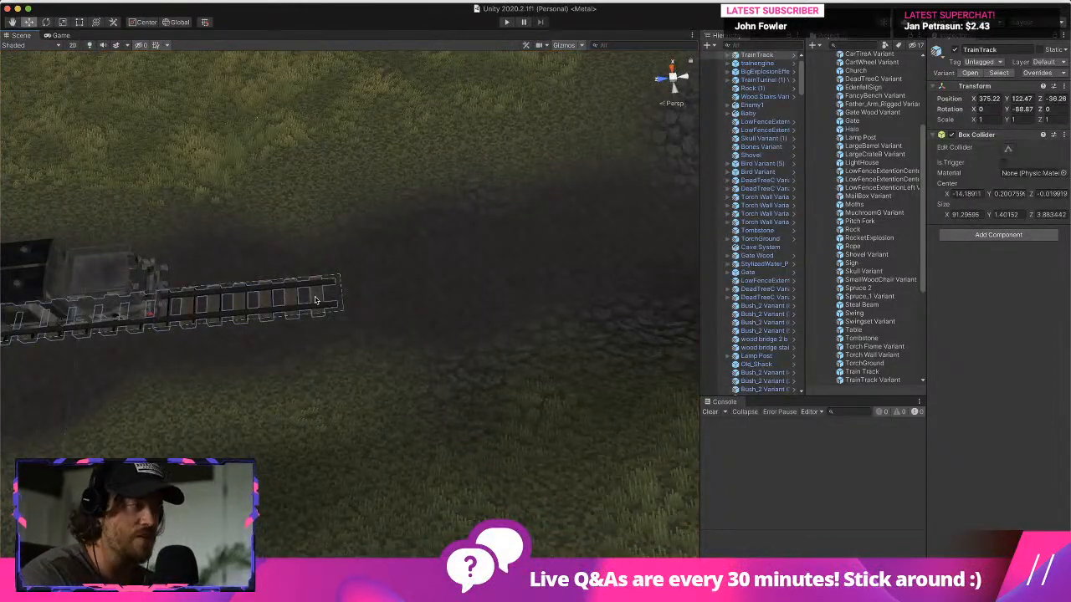
{"action": "key", "text": "ctrl+d"}
{"action": "right_click_drag", "start_coordinate": [312, 299], "coordinate": [207, 435]}
{"action": "left_click_drag", "start_coordinate": [95, 356], "coordinate": [584, 307]}
{"action": "middle_click_drag", "start_coordinate": [584, 306], "coordinate": [318, 353]}
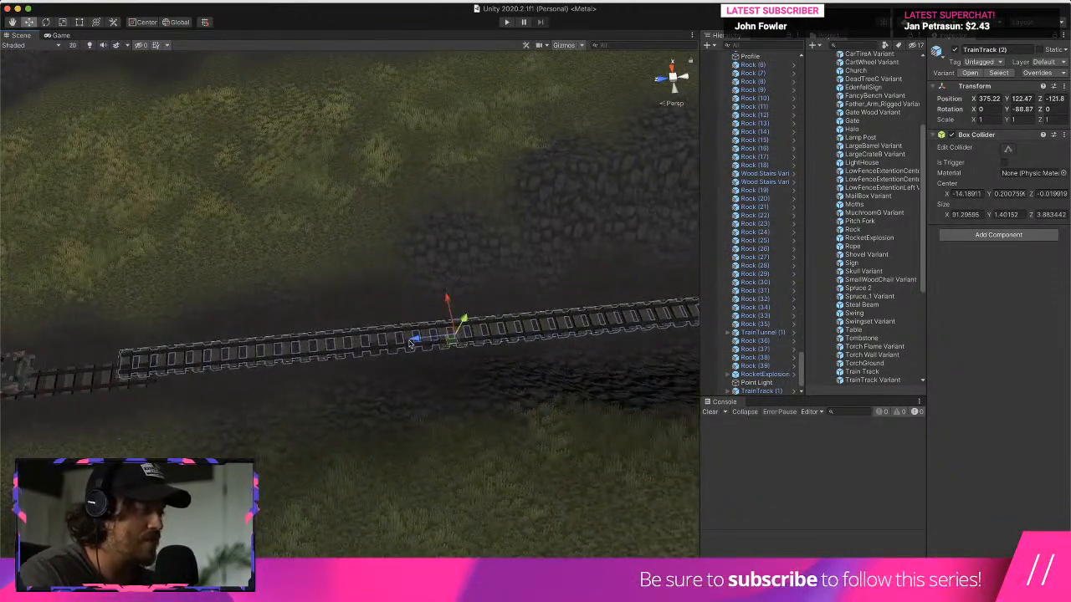
Align the copied track with the end of the first one, at about X 374.01, Z -126.21, with a Y rotation of about -89.96
{"action": "left_click_drag", "start_coordinate": [416, 340], "coordinate": [452, 340]}
{"action": "left_click_drag", "start_coordinate": [479, 297], "coordinate": [480, 305]}
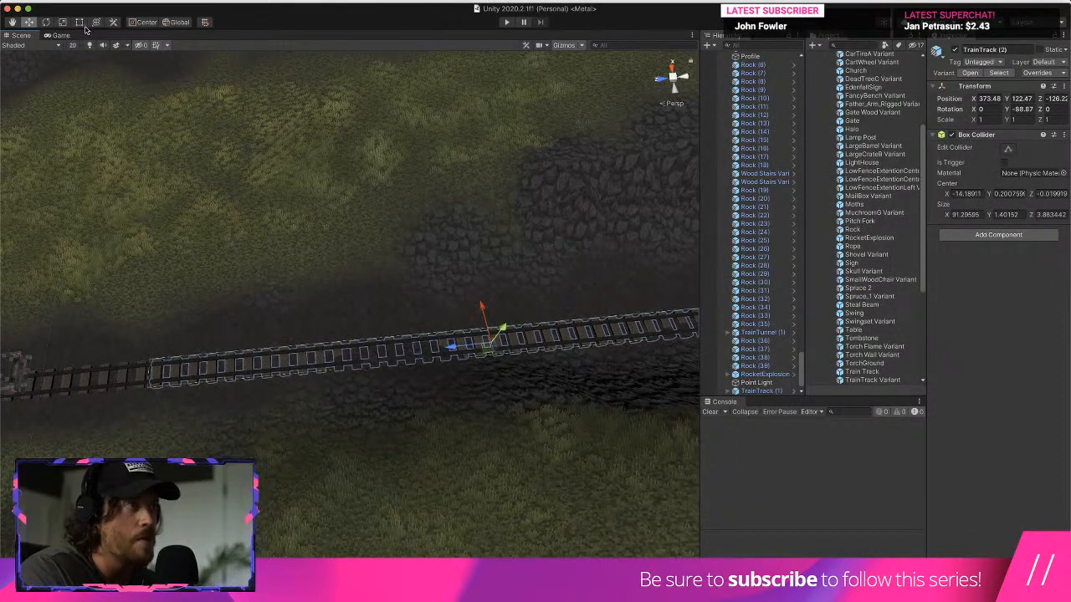
{"action": "left_click_drag", "start_coordinate": [469, 368], "coordinate": [308, 194]}
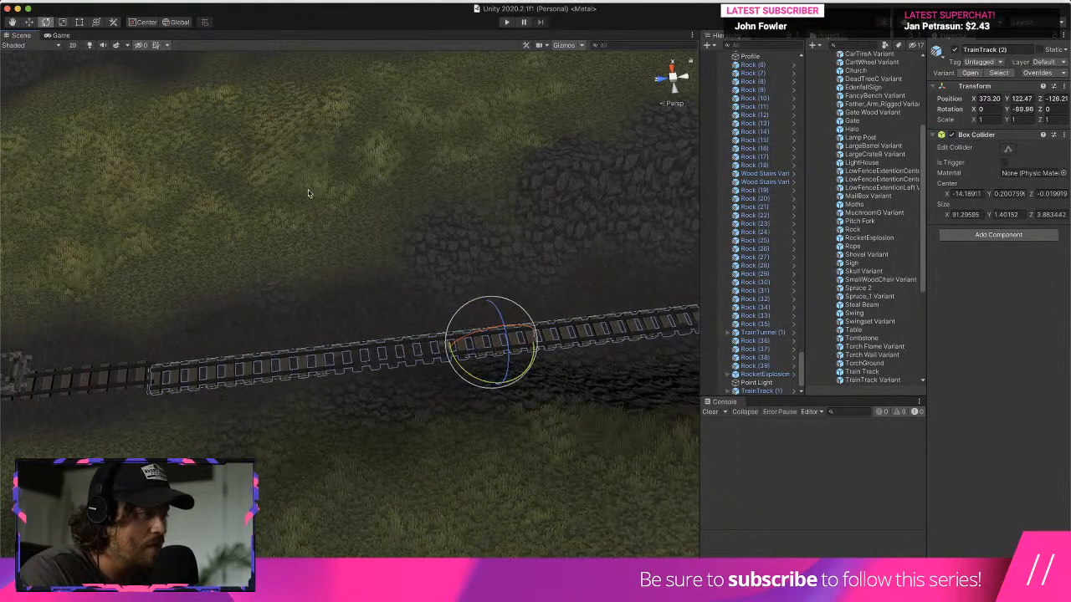
{"action": "key", "text": "w"}
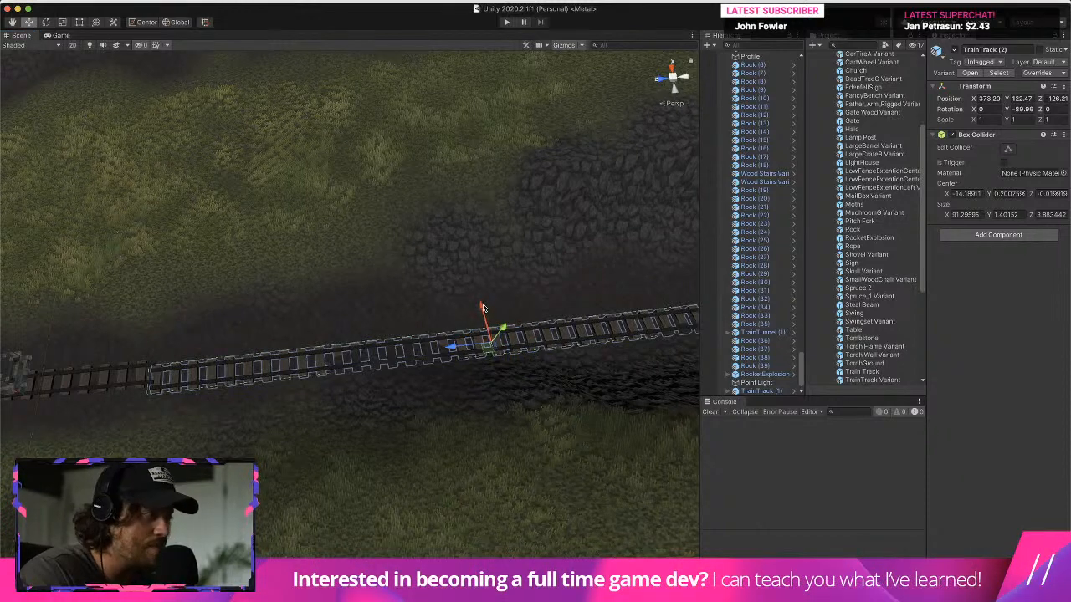
{"action": "left_click_drag", "start_coordinate": [483, 308], "coordinate": [479, 301]}
Refine the copied track's heading with a Y rotation of about -90.69 and shift it to about X 374.41
{"action": "right_click_drag", "start_coordinate": [480, 302], "coordinate": [398, 374]}
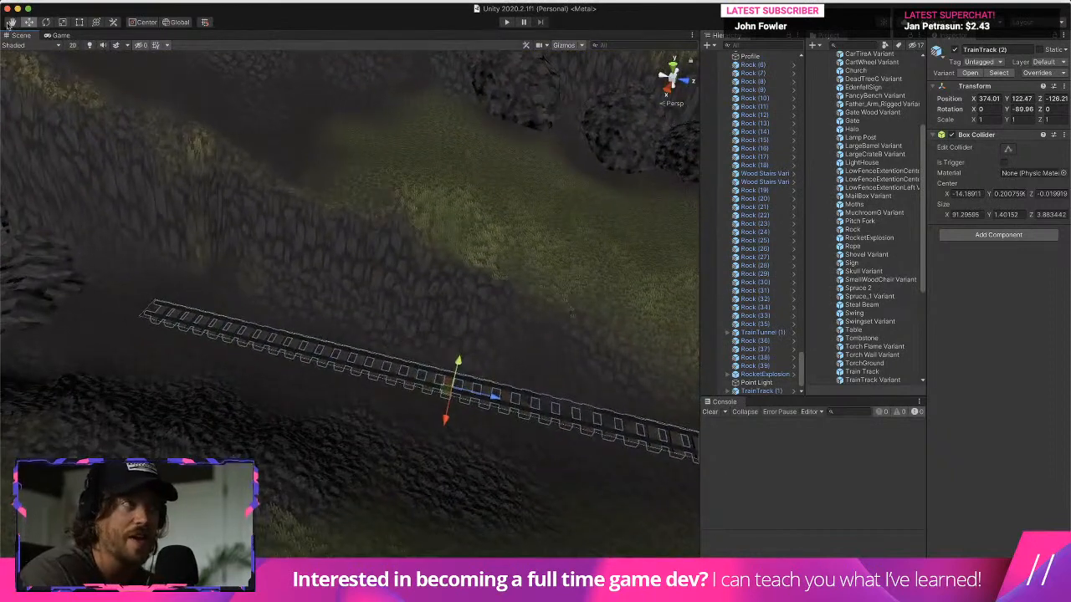
{"action": "left_click_drag", "start_coordinate": [498, 403], "coordinate": [496, 411]}
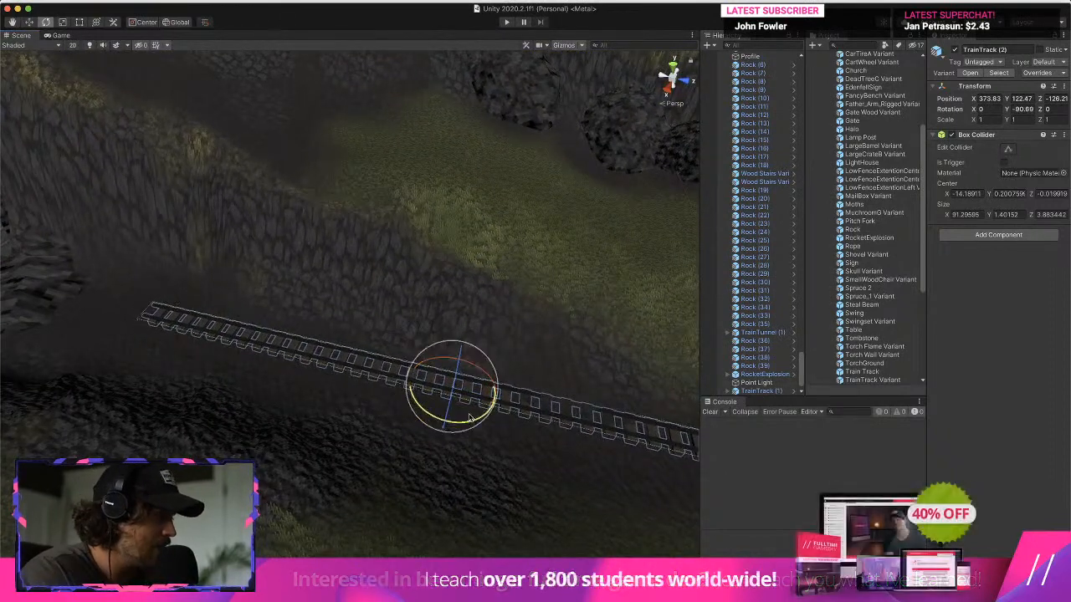
{"action": "right_click_drag", "start_coordinate": [167, 170], "coordinate": [320, 277]}
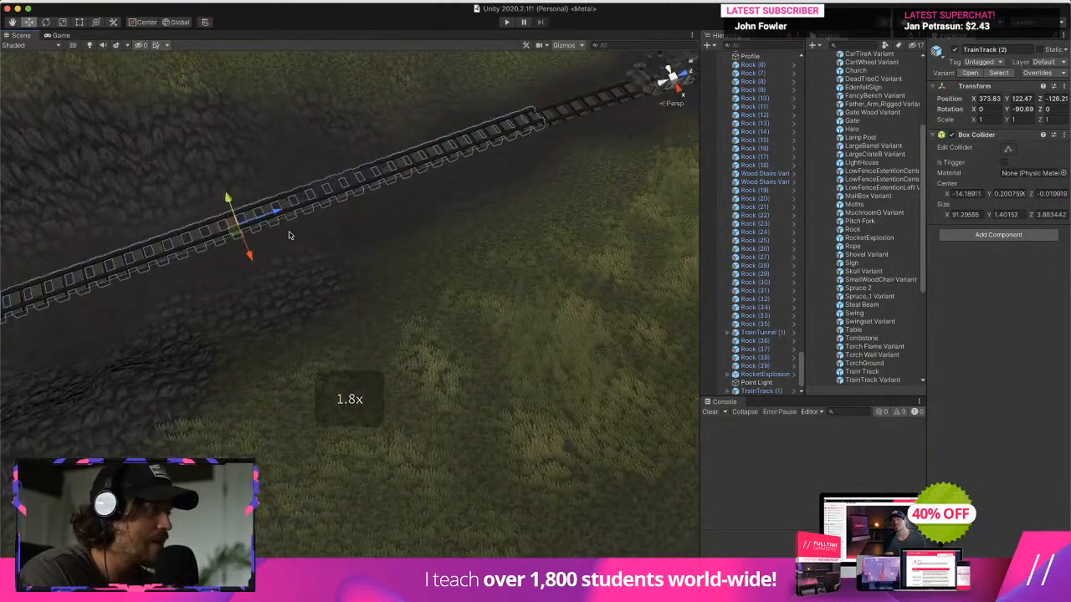
{"action": "left_click_drag", "start_coordinate": [256, 258], "coordinate": [254, 260]}
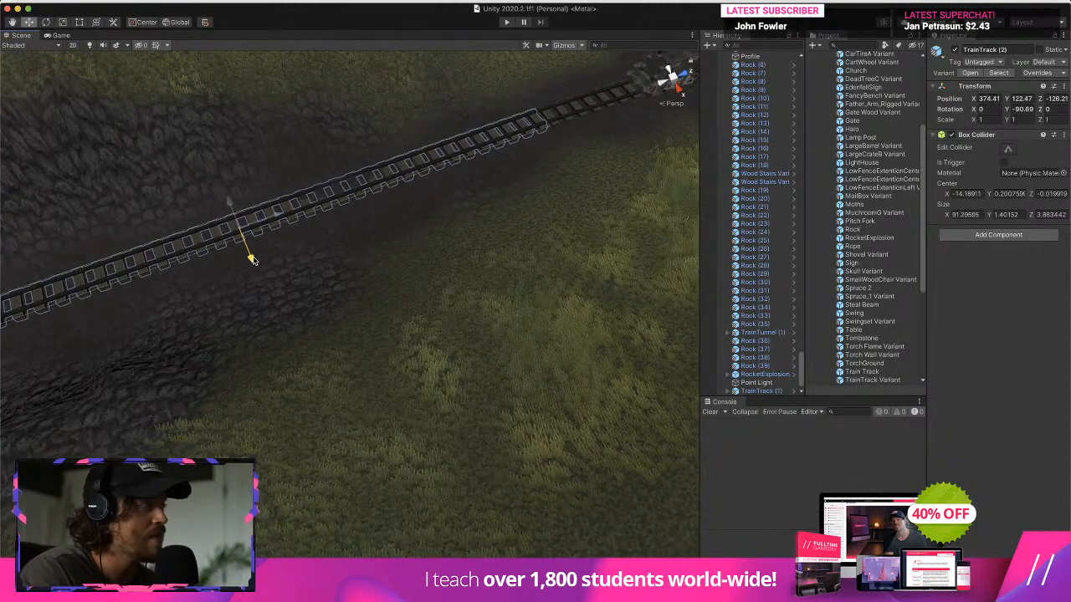
{"action": "left_click", "coordinate": [371, 263]}
Duplicate the second track and slide the new copy into the far tunnel, at about Z -216.6
{"action": "middle_click_drag", "start_coordinate": [371, 263], "coordinate": [447, 356]}
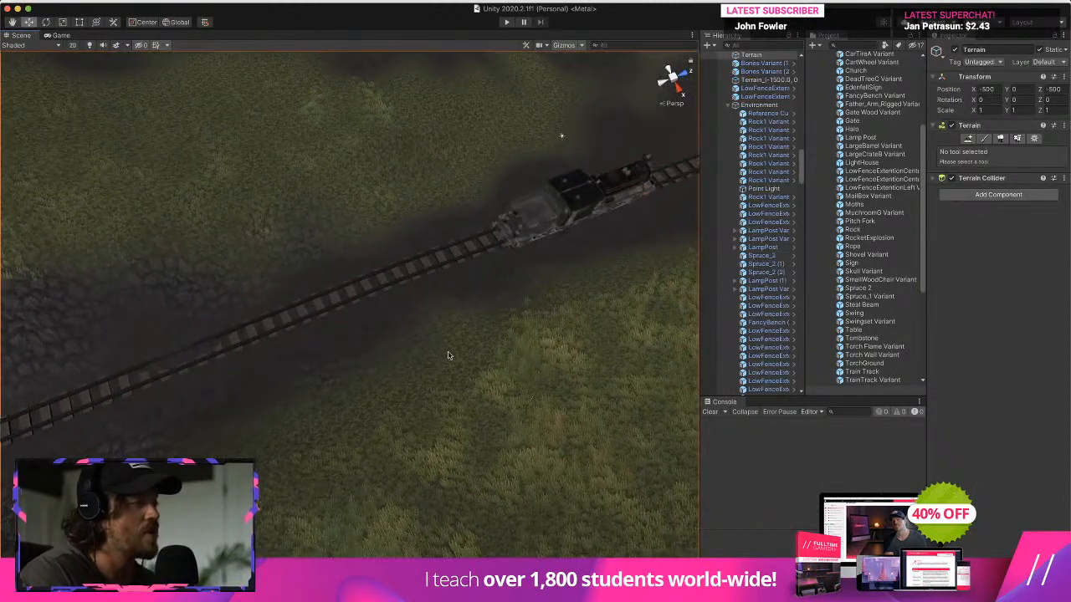
{"action": "right_click_drag", "start_coordinate": [447, 356], "coordinate": [327, 356]}
{"action": "left_click", "coordinate": [327, 352]}
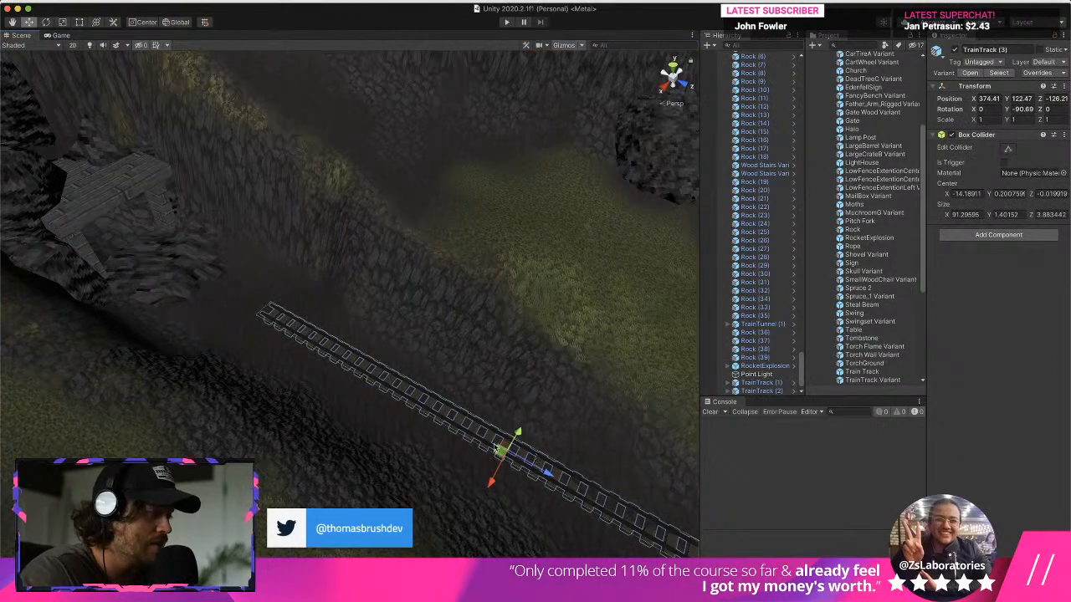
{"action": "left_click_drag", "start_coordinate": [546, 475], "coordinate": [126, 226]}
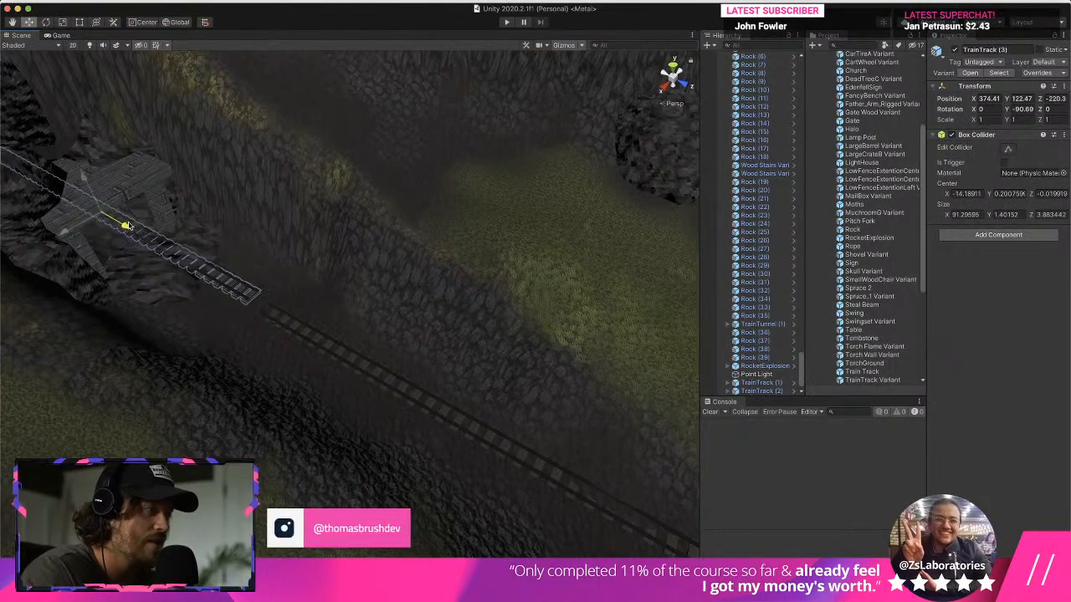
{"action": "right_click_drag", "start_coordinate": [142, 232], "coordinate": [209, 109]}
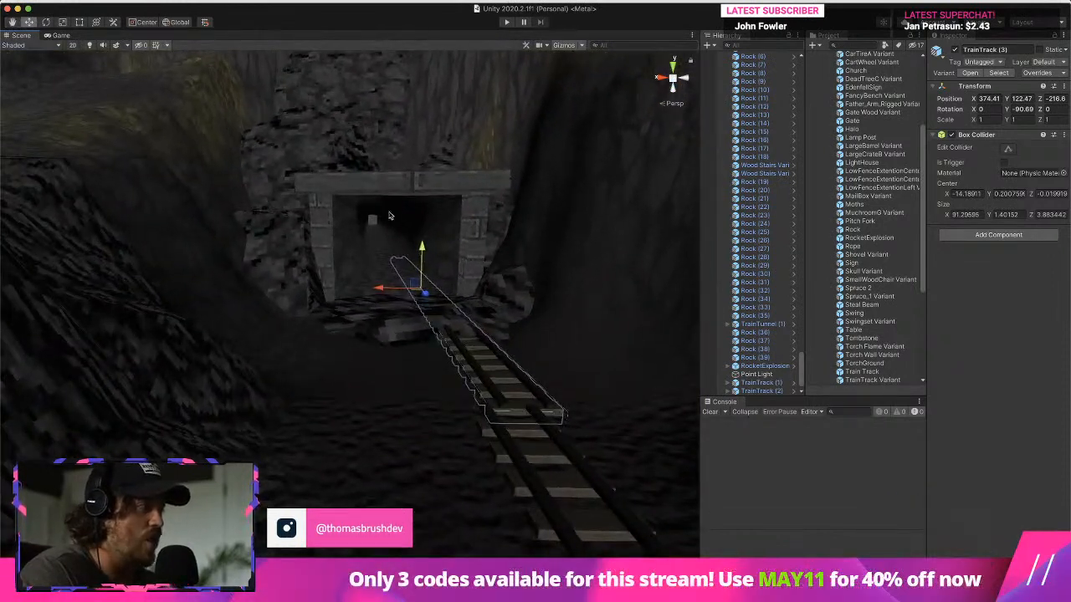
{"action": "left_click", "coordinate": [111, 45]}
{"action": "left_click", "coordinate": [89, 47]}
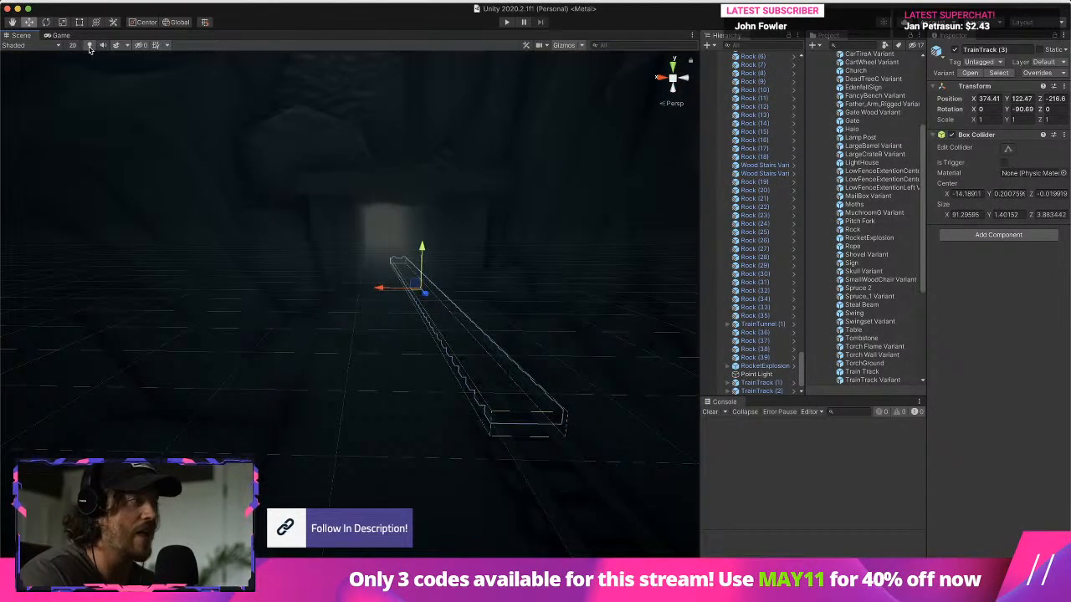
{"action": "left_click", "coordinate": [90, 47]}
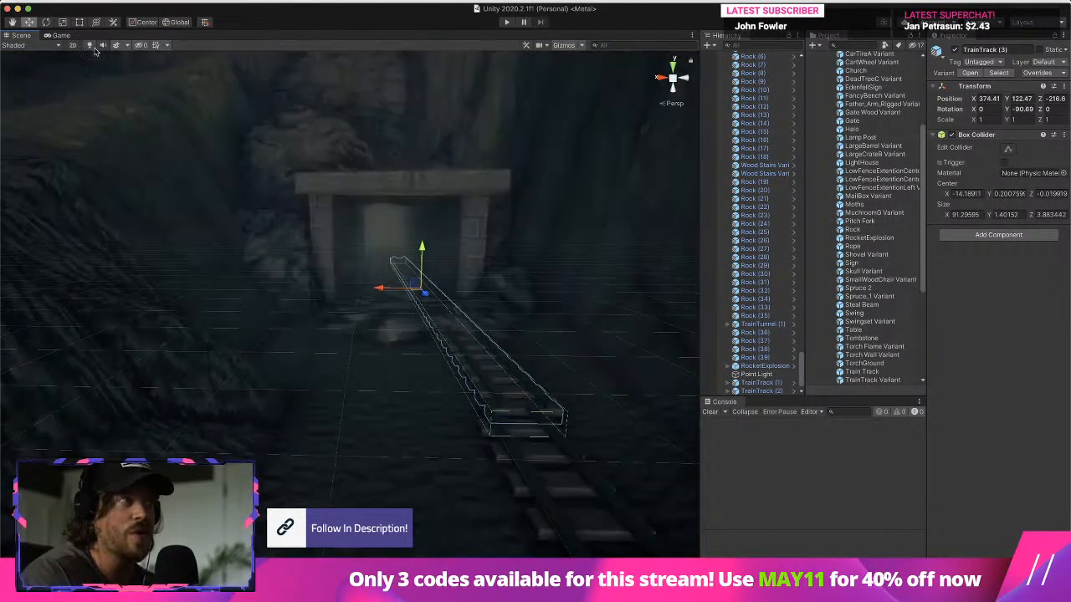
{"action": "left_click", "coordinate": [115, 45]}
Line up the third track with the second at about X 375.51 and raise it to about Y 123.32
{"action": "right_click_drag", "start_coordinate": [284, 360], "coordinate": [307, 407]}
{"action": "left_click_drag", "start_coordinate": [311, 253], "coordinate": [305, 253]}
{"action": "scroll", "coordinate": [305, 263], "scroll_direction": "up", "scroll_amount": 3}
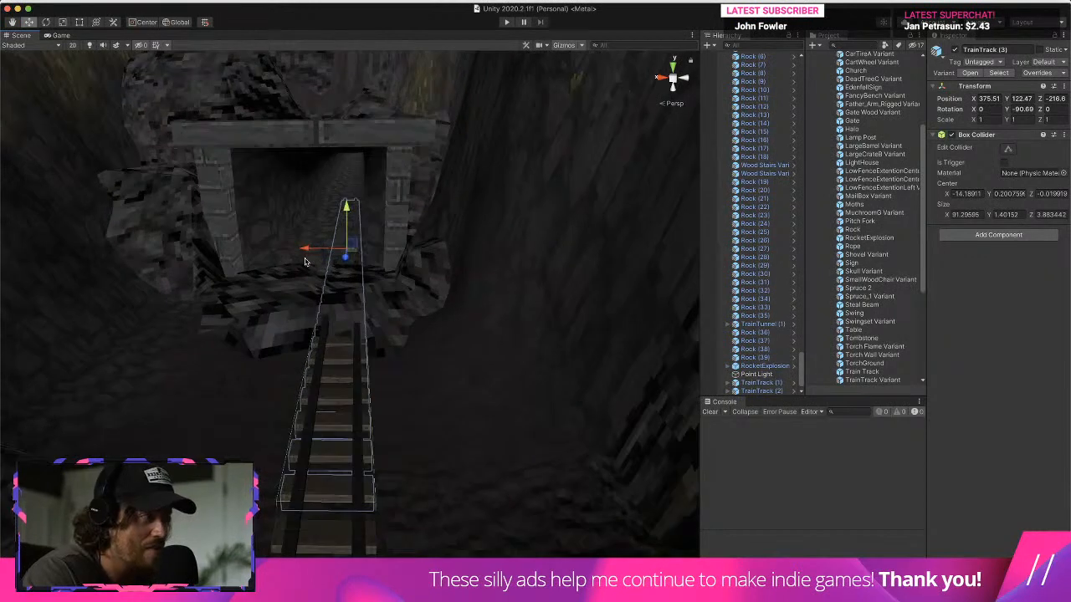
{"action": "left_click_drag", "start_coordinate": [348, 208], "coordinate": [348, 201]}
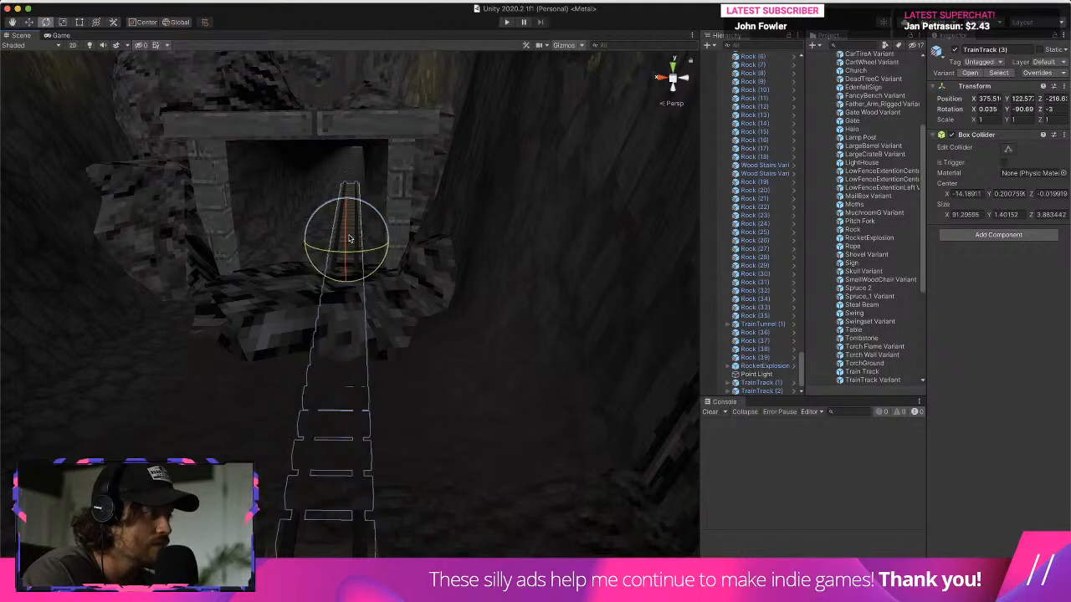
{"action": "middle_click_drag", "start_coordinate": [202, 353], "coordinate": [275, 346]}
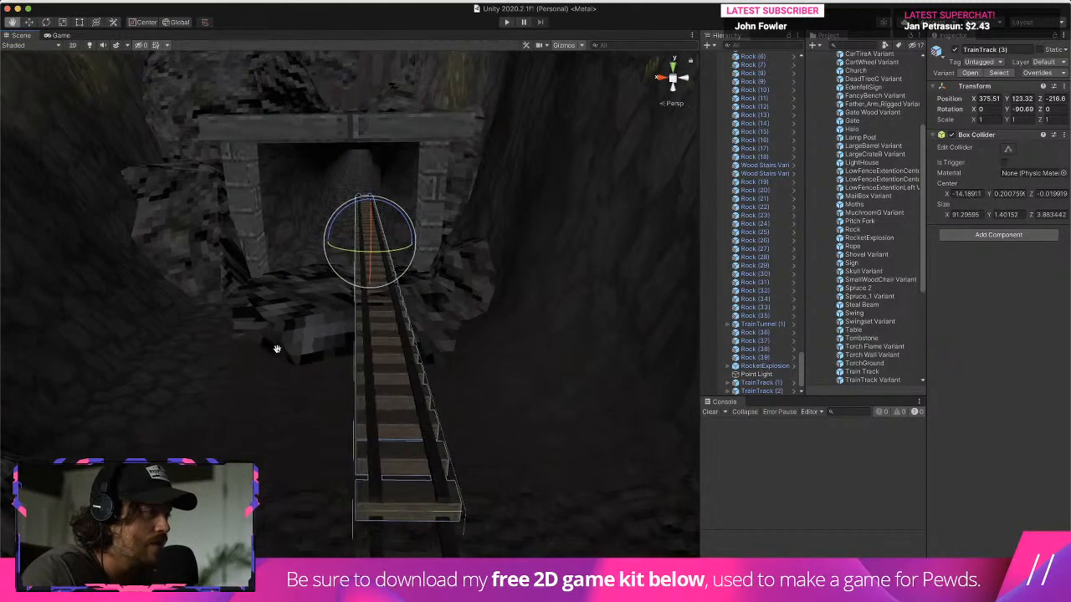
Lower the third track to meet the rails of the second one, at about Y 122.62
{"action": "left_click", "coordinate": [314, 327]}
{"action": "left_click_drag", "start_coordinate": [314, 328], "coordinate": [382, 392], "text": "alt"}
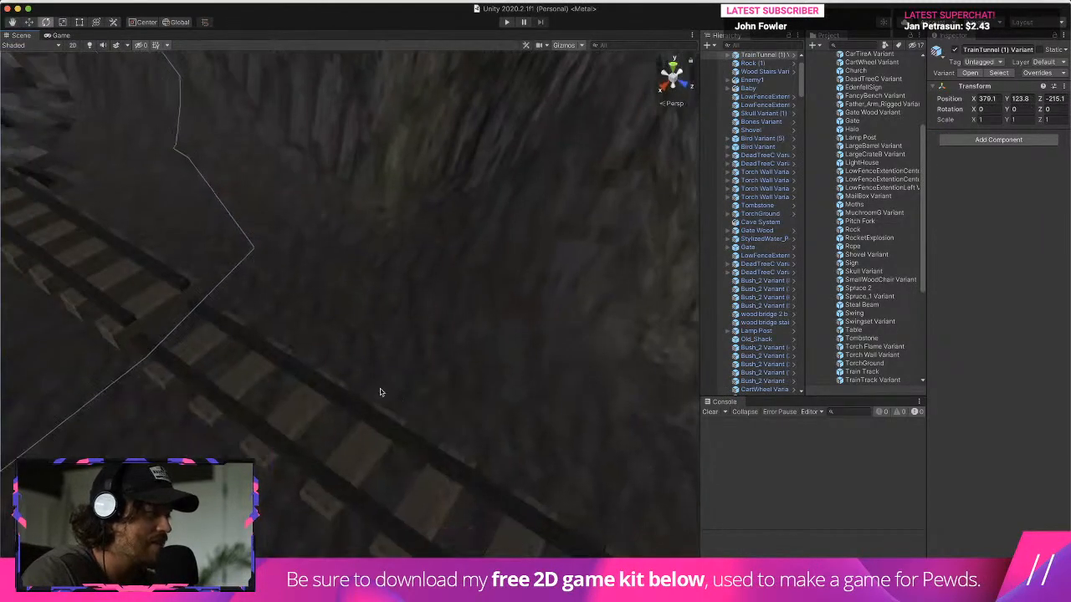
{"action": "middle_click_drag", "start_coordinate": [382, 392], "coordinate": [480, 344]}
{"action": "left_click_drag", "start_coordinate": [448, 354], "coordinate": [495, 295], "text": "alt"}
{"action": "left_click", "coordinate": [486, 172]}
{"action": "scroll", "coordinate": [333, 327], "scroll_direction": "up", "scroll_amount": 2}
{"action": "right_click_drag", "start_coordinate": [495, 295], "coordinate": [2, 58]}
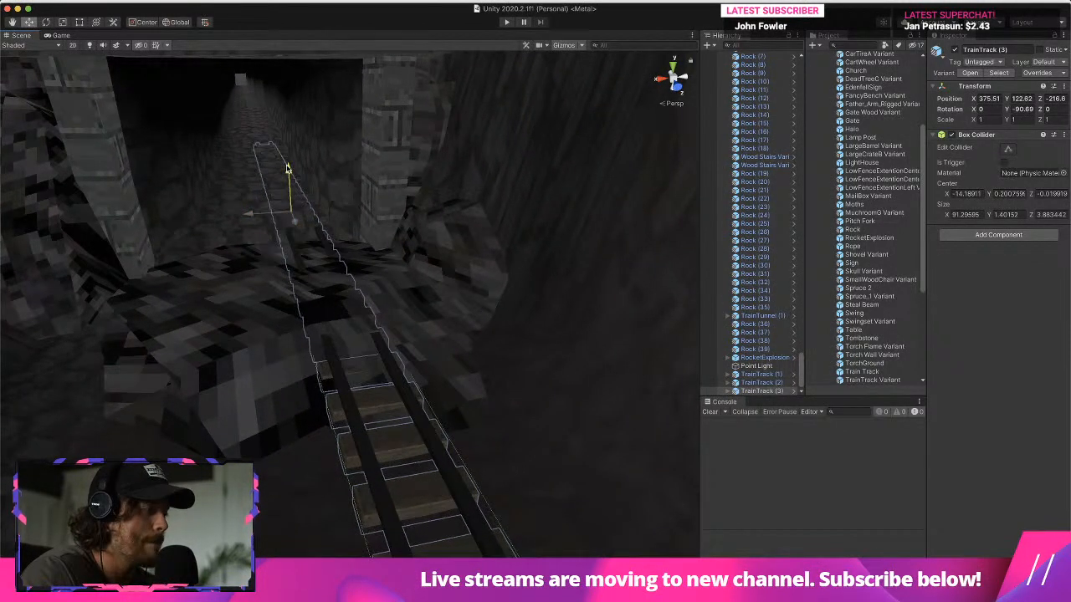
Lower the far train tunnel around the track to about Y 123.2
{"action": "right_click_drag", "start_coordinate": [360, 288], "coordinate": [391, 353]}
{"action": "right_click_drag", "start_coordinate": [275, 294], "coordinate": [245, 169]}
{"action": "left_click", "coordinate": [258, 296]}
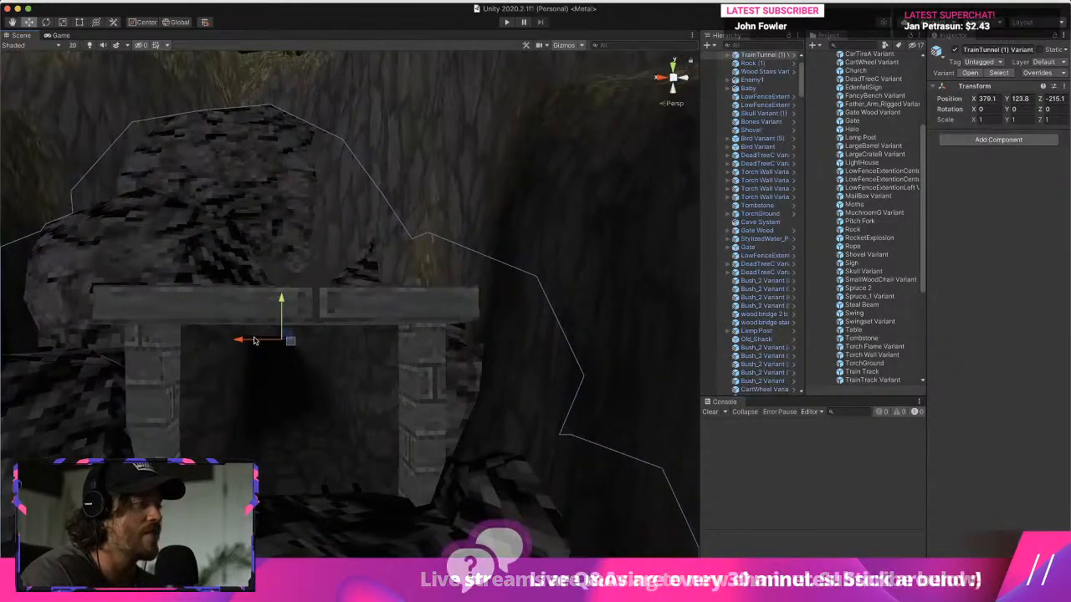
{"action": "left_click_drag", "start_coordinate": [284, 295], "coordinate": [282, 306]}
Select the rock mesh Sphere.007 of the far tunnel and examine how it meets the track
{"action": "right_click_drag", "start_coordinate": [282, 306], "coordinate": [209, 384]}
{"action": "left_click", "coordinate": [302, 370]}
{"action": "left_click", "coordinate": [303, 366]}
{"action": "scroll", "coordinate": [208, 384], "scroll_direction": "down", "scroll_amount": 5}
{"action": "left_click", "coordinate": [341, 238]}
{"action": "left_click", "coordinate": [341, 239]}
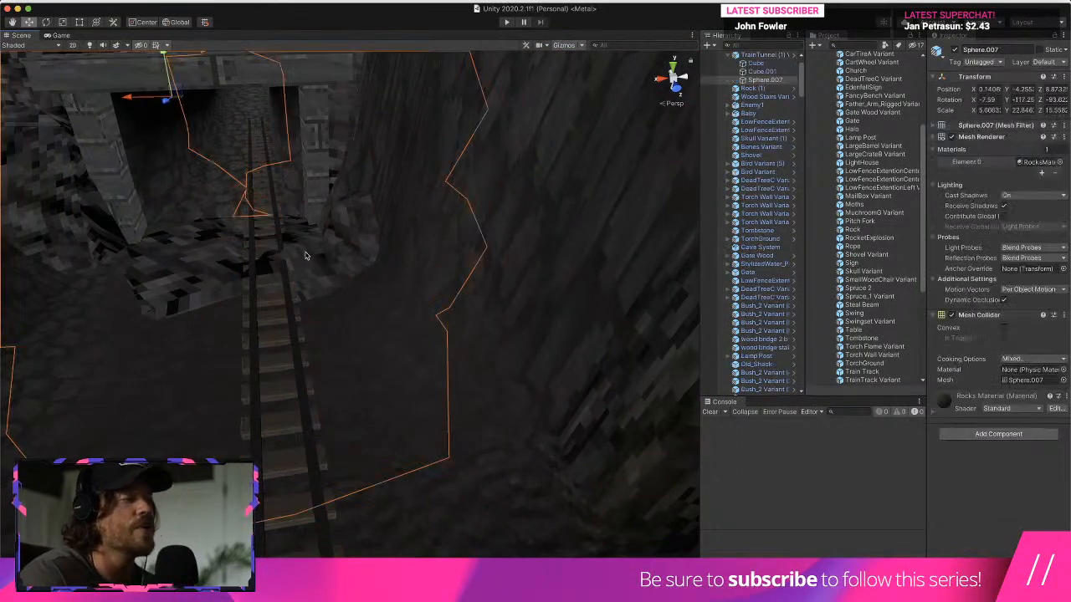
Shift the whole far tunnel sideways to center its opening over the track, at about X 377.1
{"action": "right_click_drag", "start_coordinate": [340, 239], "coordinate": [278, 182]}
{"action": "left_click", "coordinate": [164, 222]}
{"action": "left_click", "coordinate": [164, 222]}
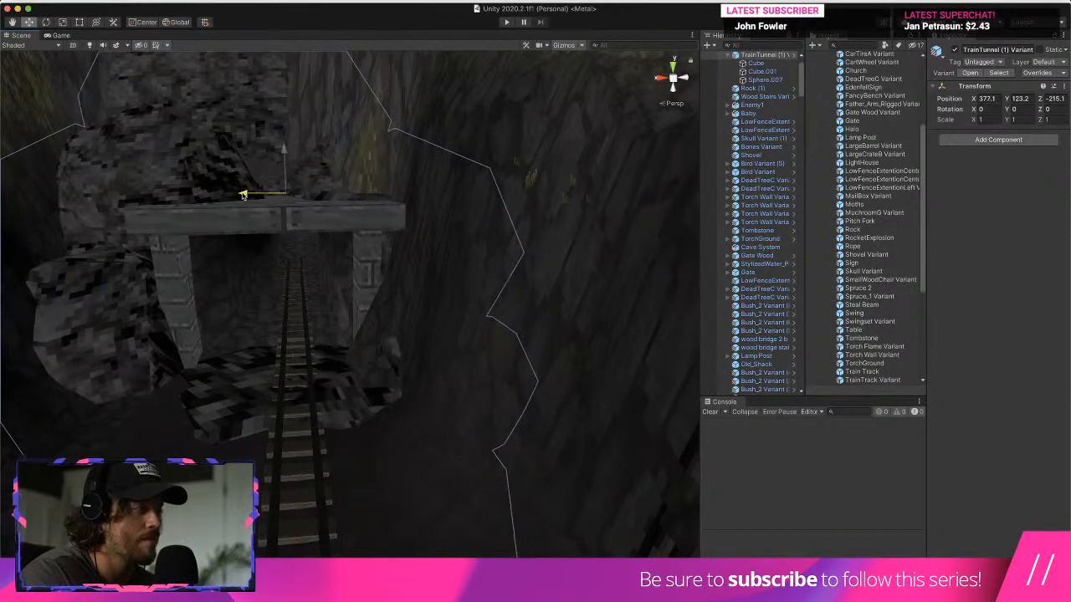
Inspect the rails running through the far tunnel and its entrance from inside and outside
{"action": "right_click_drag", "start_coordinate": [245, 195], "coordinate": [335, 264]}
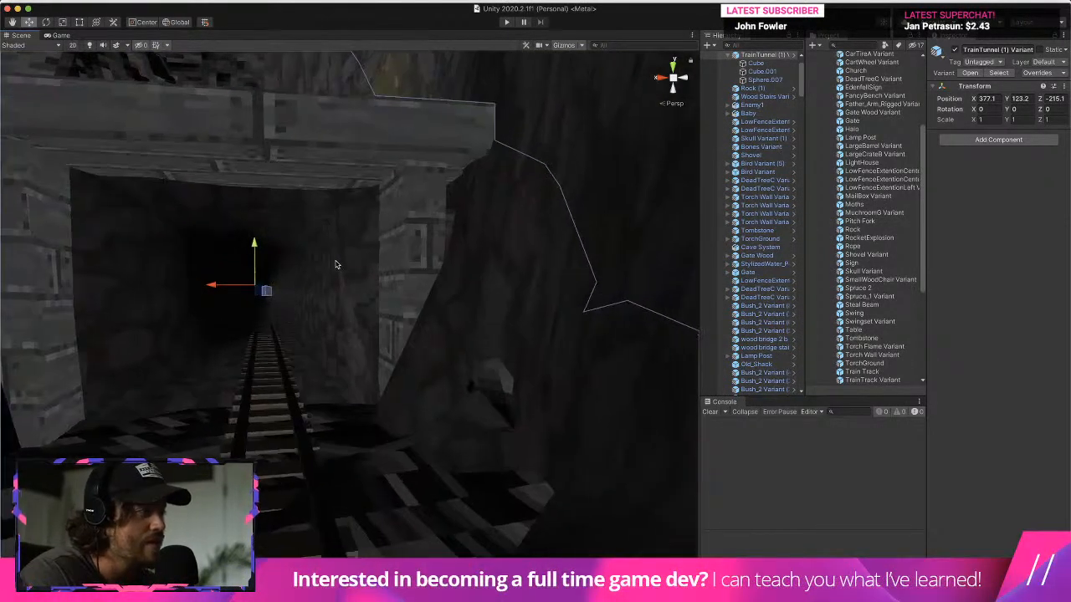
{"action": "left_click", "coordinate": [339, 266]}
{"action": "key", "text": "f"}
{"action": "left_click", "coordinate": [436, 305]}
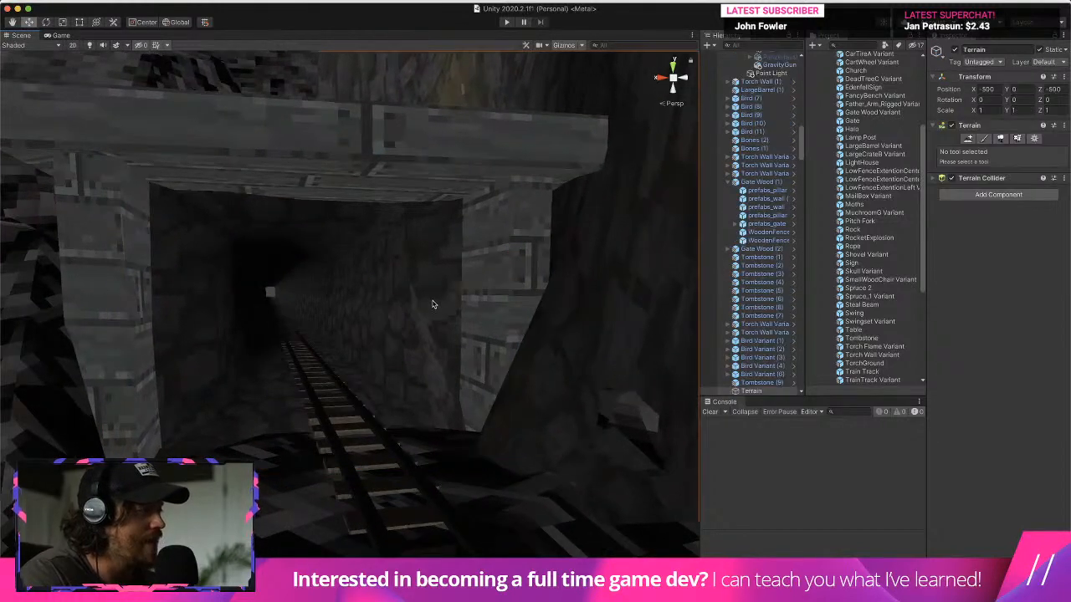
{"action": "right_click_drag", "start_coordinate": [435, 305], "coordinate": [502, 389]}
{"action": "scroll", "coordinate": [502, 388], "scroll_direction": "down", "scroll_amount": 10}
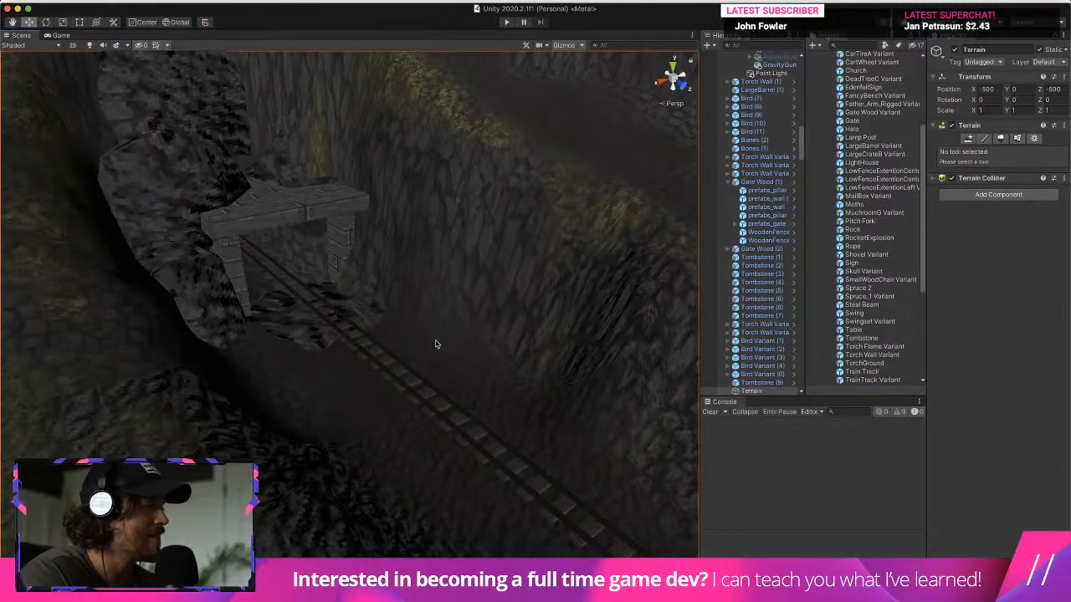
Set up the terrain's Paint Holes tool with a brush size of 8 for the ground poking into the tunnel entrance
{"action": "left_click", "coordinate": [437, 342]}
{"action": "left_click", "coordinate": [488, 323]}
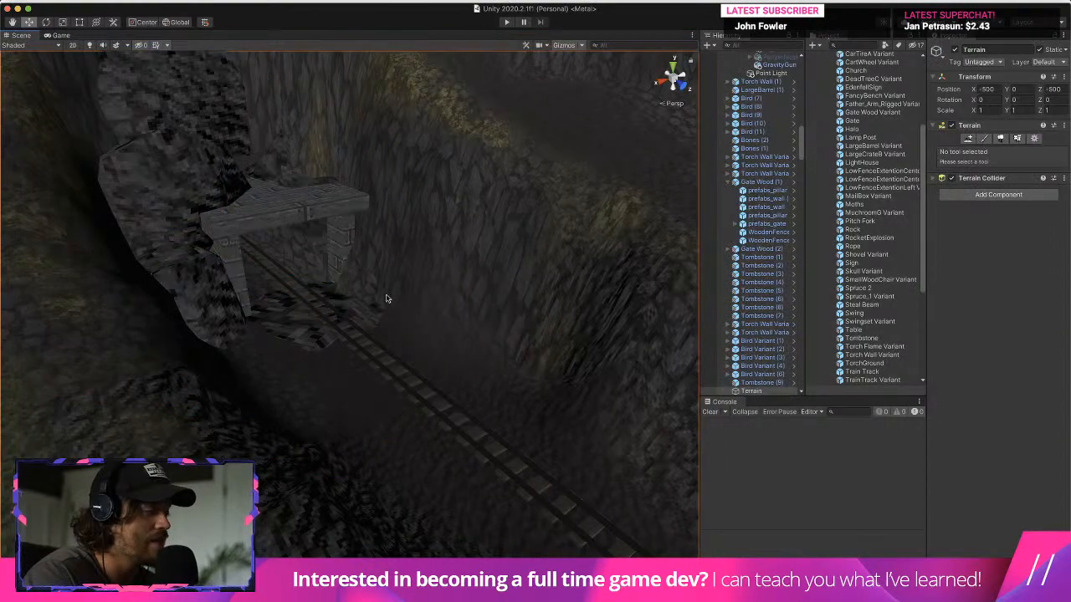
{"action": "scroll", "coordinate": [386, 299], "scroll_direction": "up", "scroll_amount": 10}
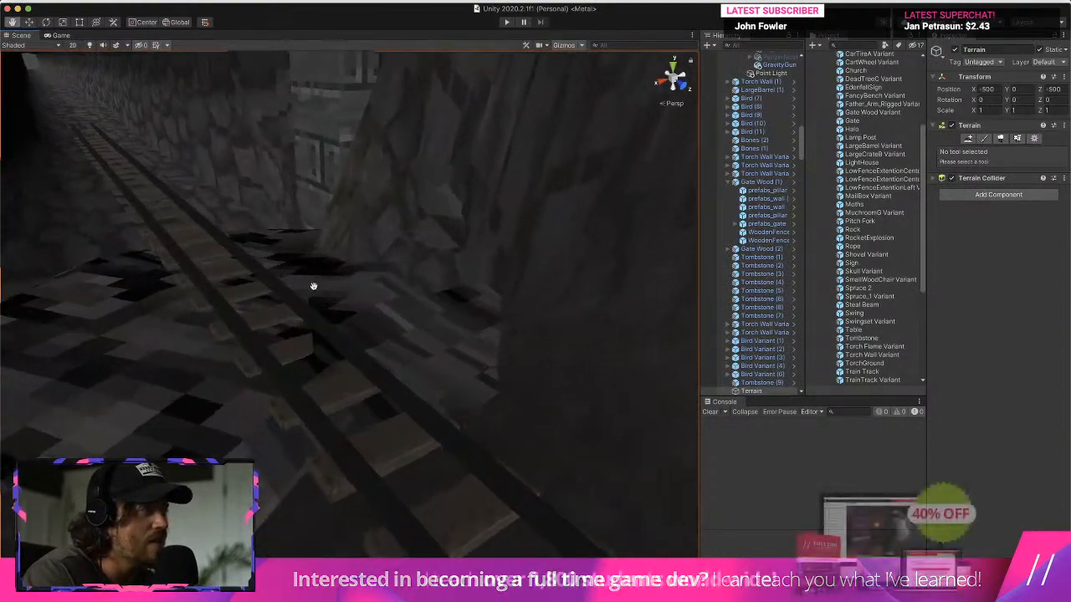
{"action": "middle_click_drag", "start_coordinate": [314, 286], "coordinate": [363, 349]}
{"action": "left_click_drag", "start_coordinate": [364, 348], "coordinate": [331, 444], "text": "alt"}
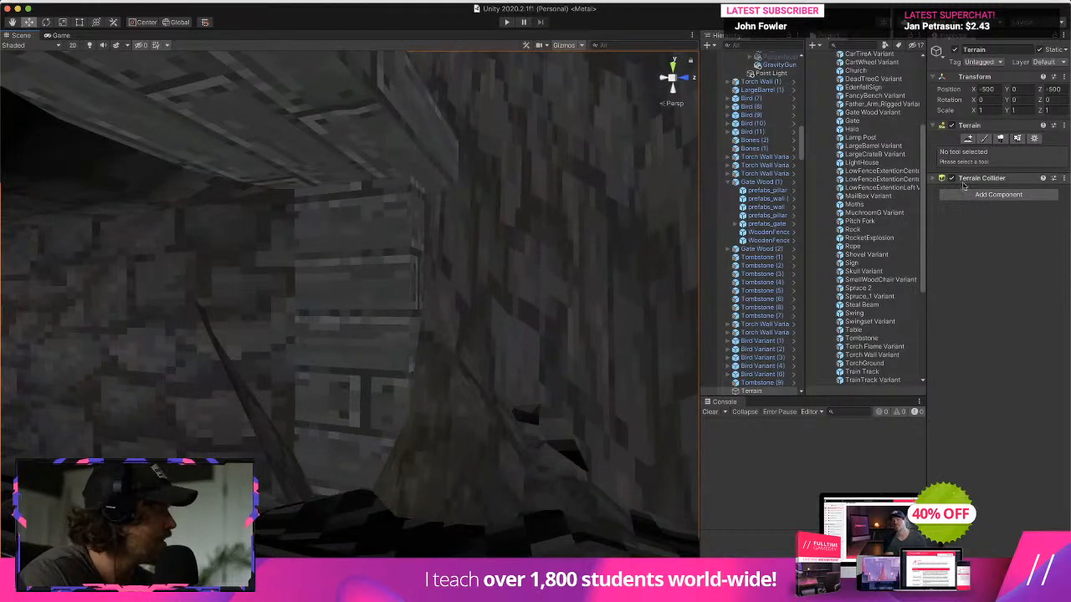
{"action": "left_click", "coordinate": [985, 139]}
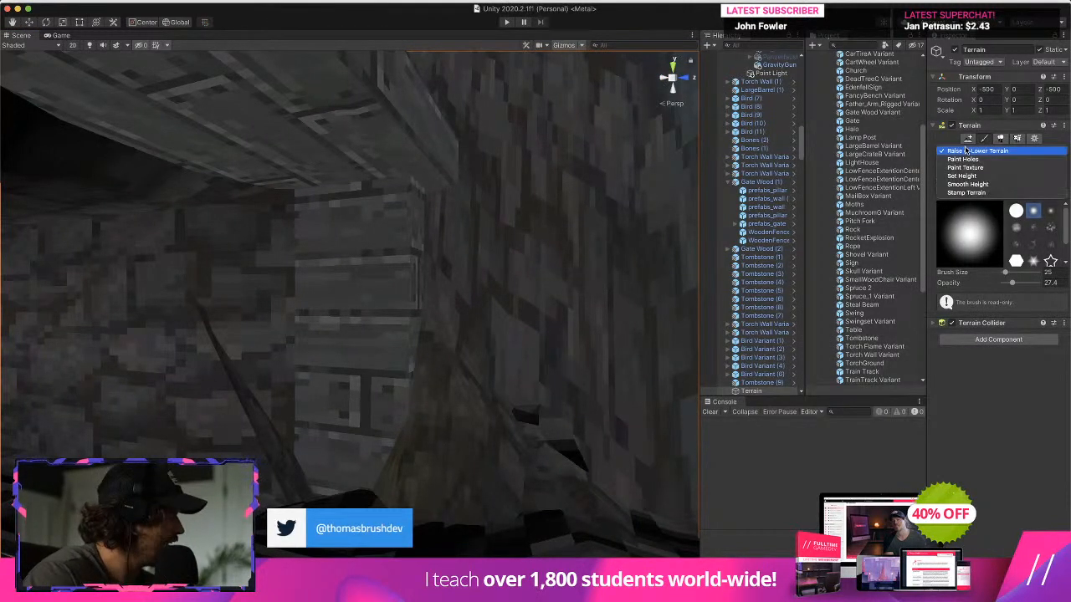
{"action": "left_click", "coordinate": [963, 159]}
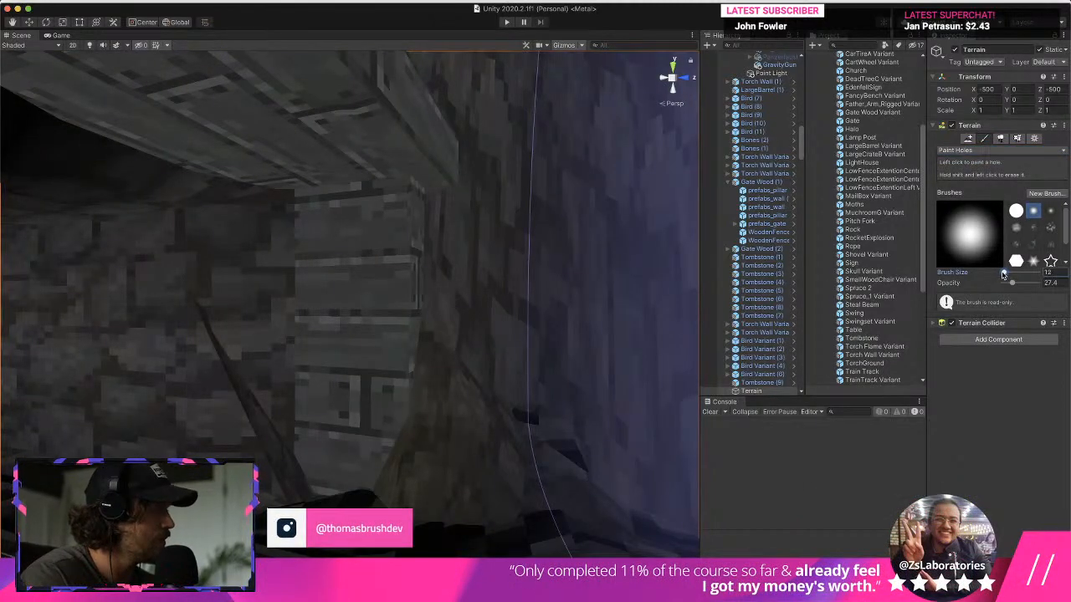
{"action": "left_click", "coordinate": [1003, 274]}
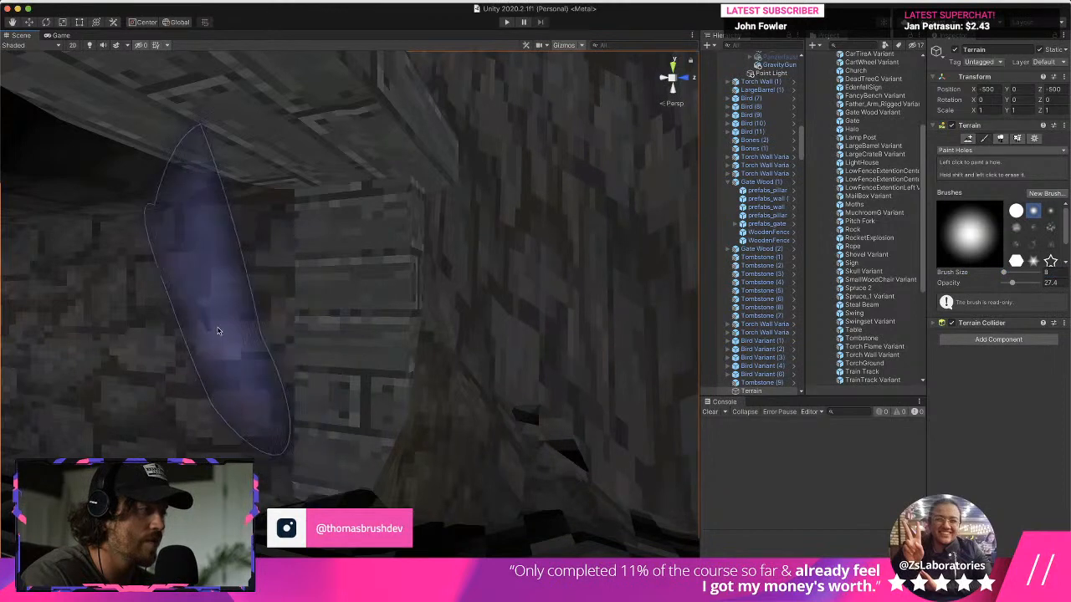
Examine the terrain and rails around the wooden tunnel entrance, and start a playtest of the scene
{"action": "left_click_drag", "start_coordinate": [243, 347], "coordinate": [257, 428], "text": "alt"}
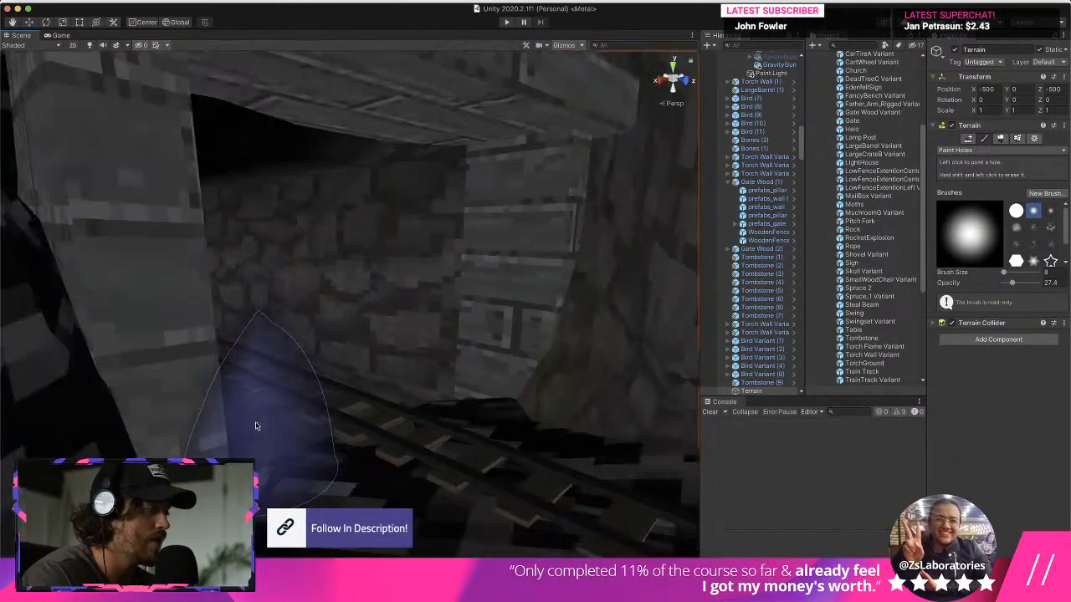
{"action": "middle_click_drag", "start_coordinate": [257, 427], "coordinate": [46, 450]}
{"action": "left_click_drag", "start_coordinate": [46, 450], "coordinate": [137, 402], "text": "alt"}
{"action": "scroll", "coordinate": [136, 402], "scroll_direction": "up", "scroll_amount": 3}
{"action": "middle_click_drag", "start_coordinate": [136, 401], "coordinate": [72, 404]}
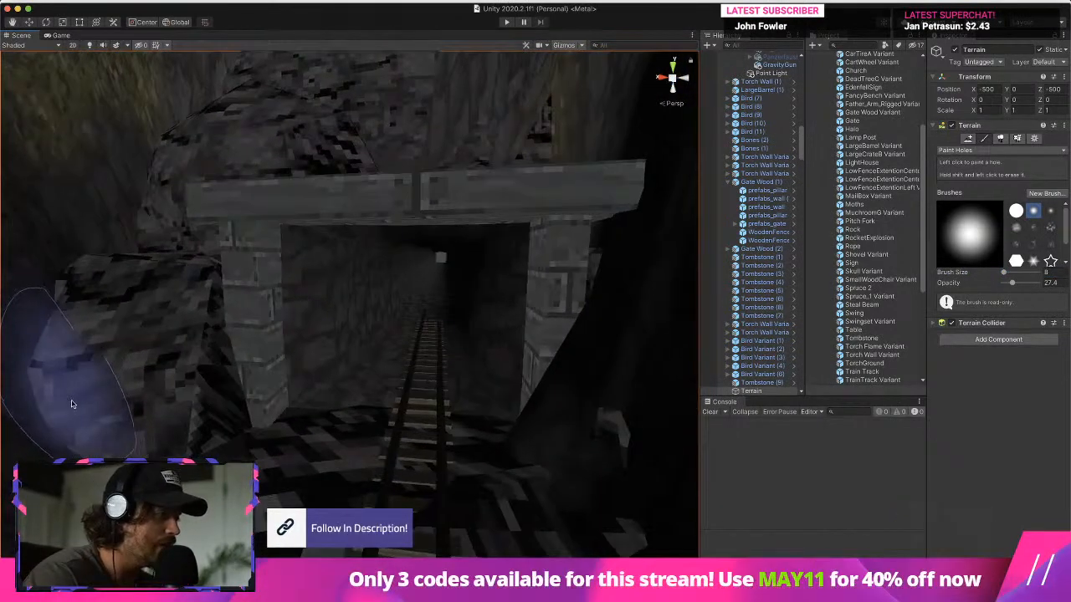
{"action": "right_click_drag", "start_coordinate": [337, 398], "coordinate": [309, 465]}
{"action": "left_click", "coordinate": [506, 21]}
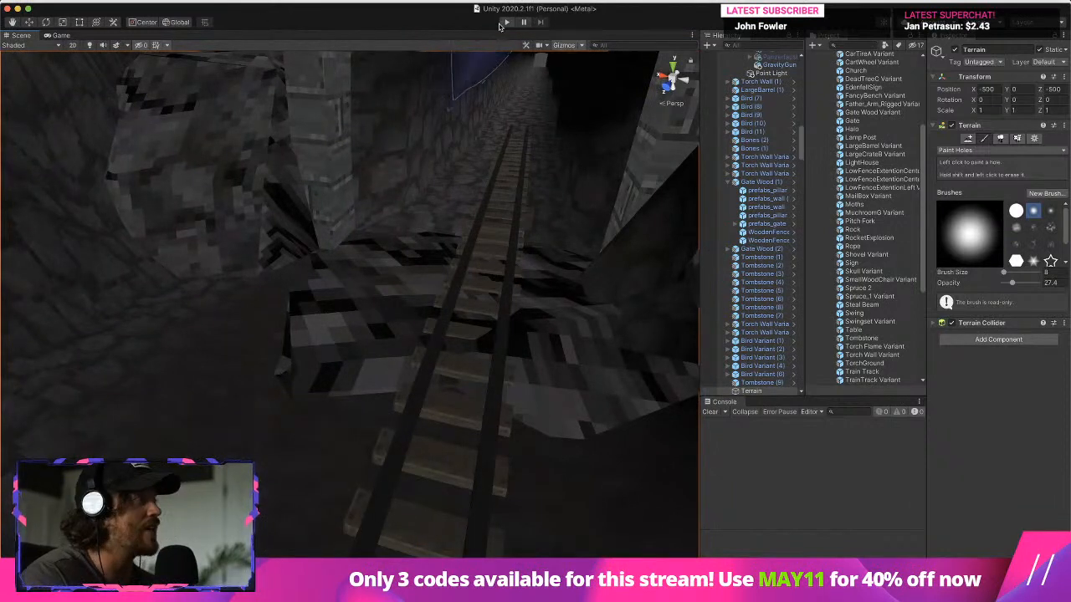